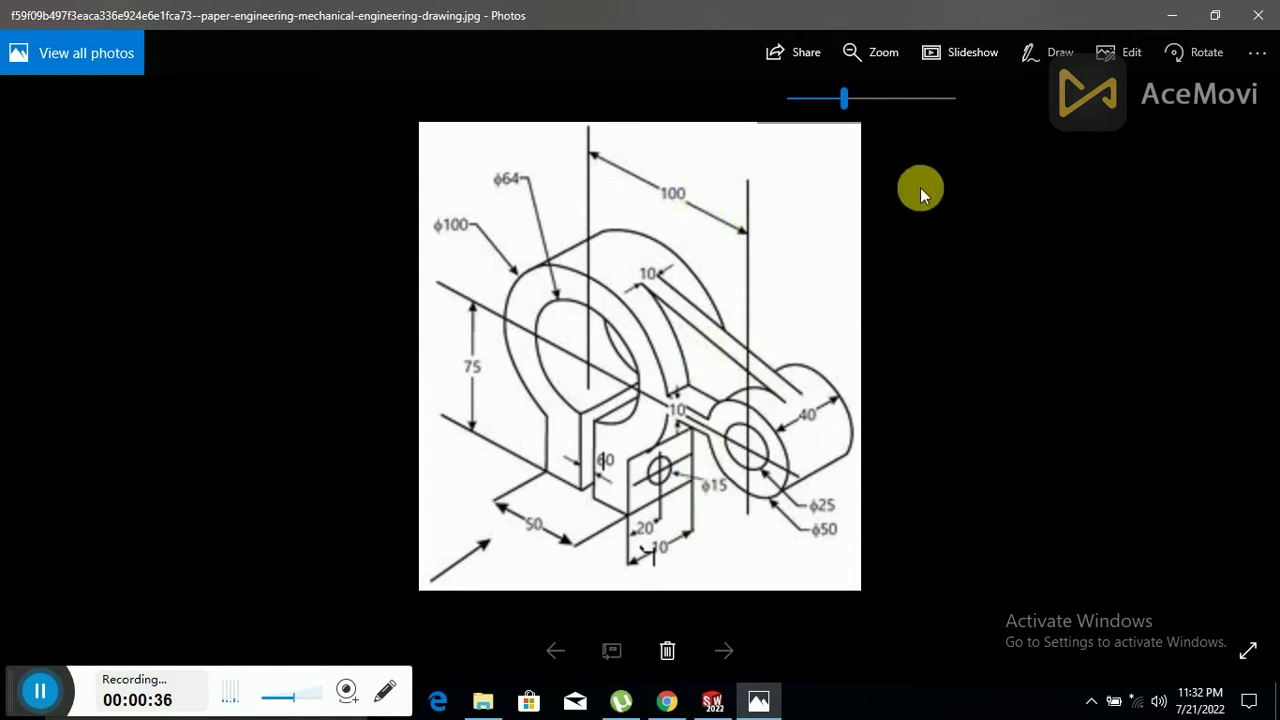
- Minimize the bracket drawing in Photos to reveal the blank SOLIDWORKS part
click(1171, 18)
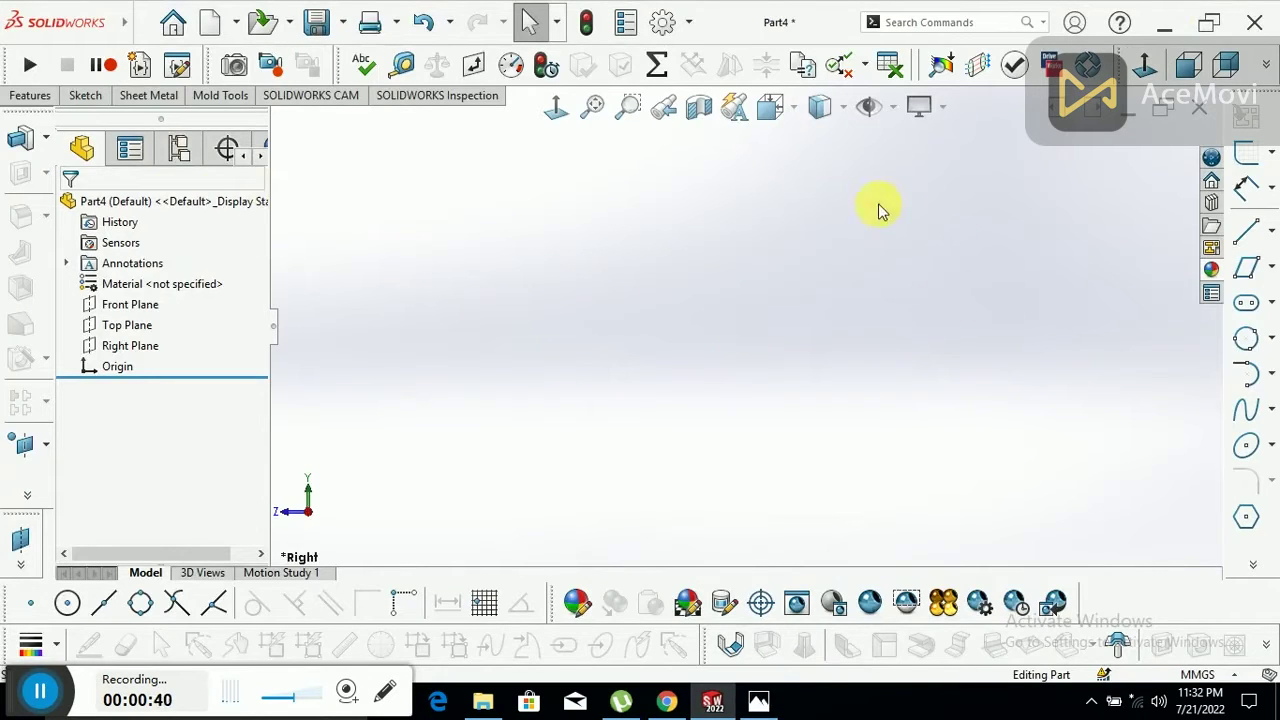
- Make the reference planes visible and orbit the view to see them in 3D
click(145, 308)
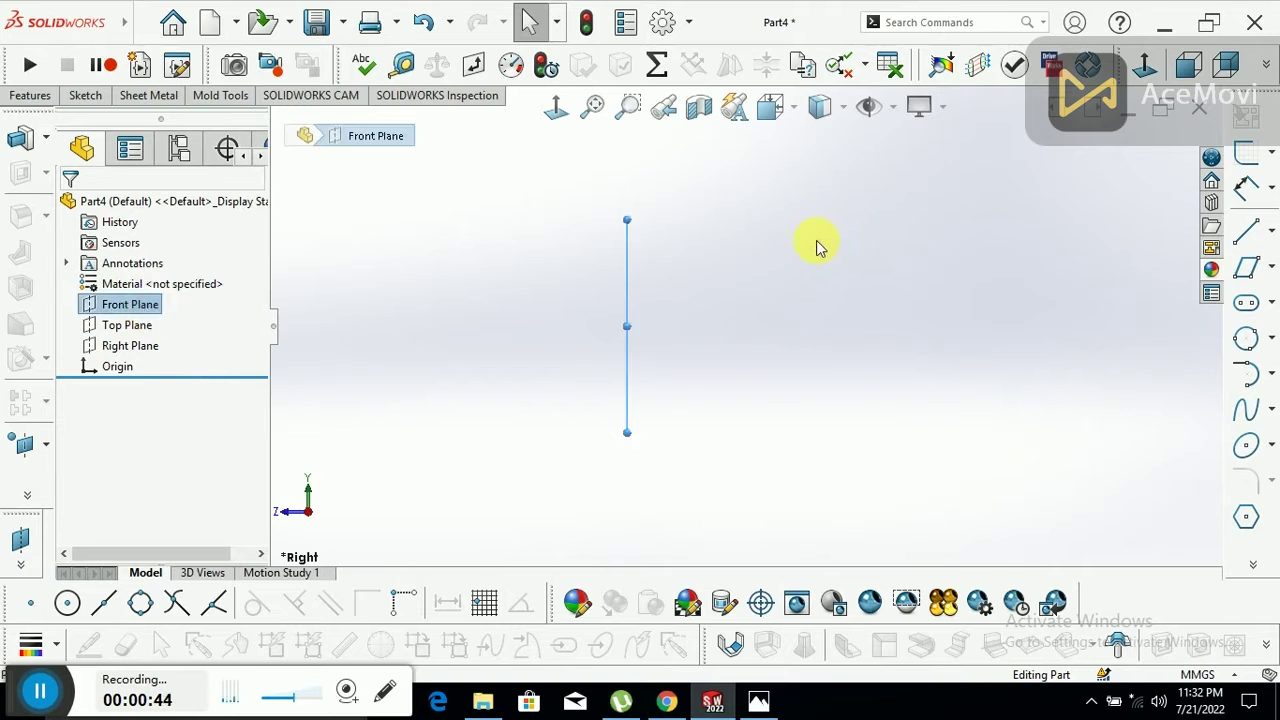
click(892, 106)
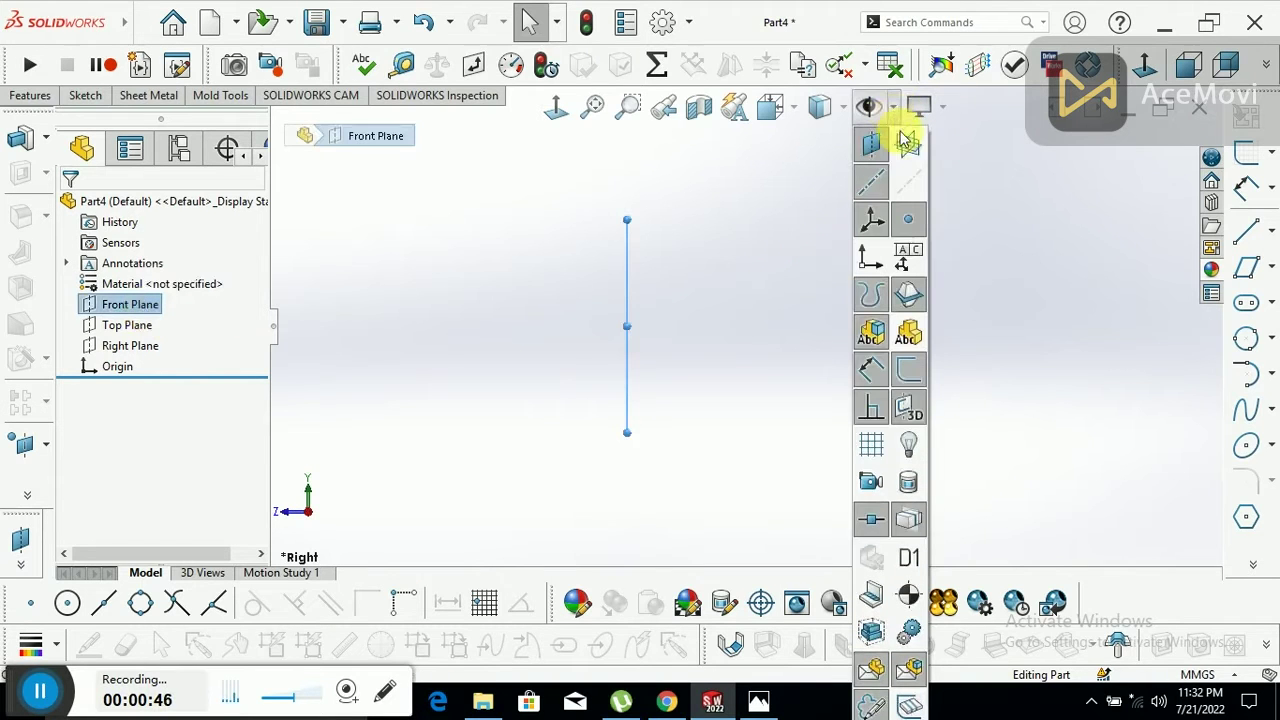
click(907, 143)
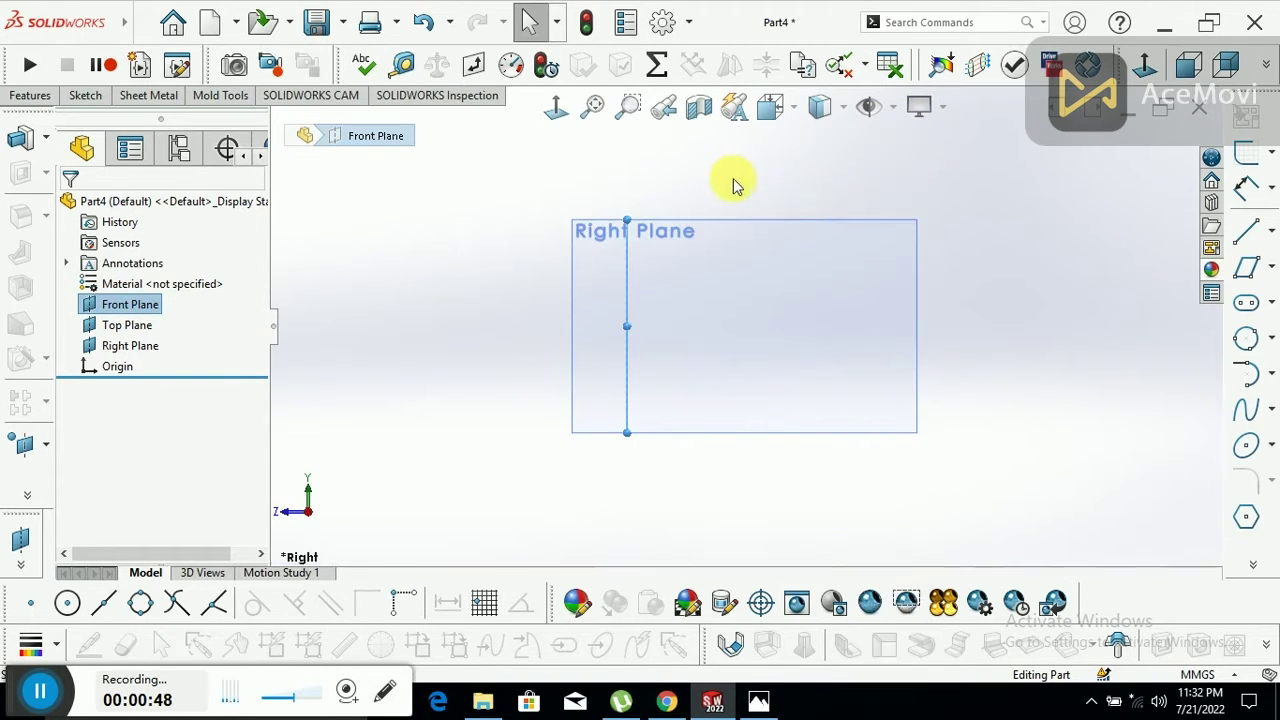
middle_drag(735, 183, 505, 363)
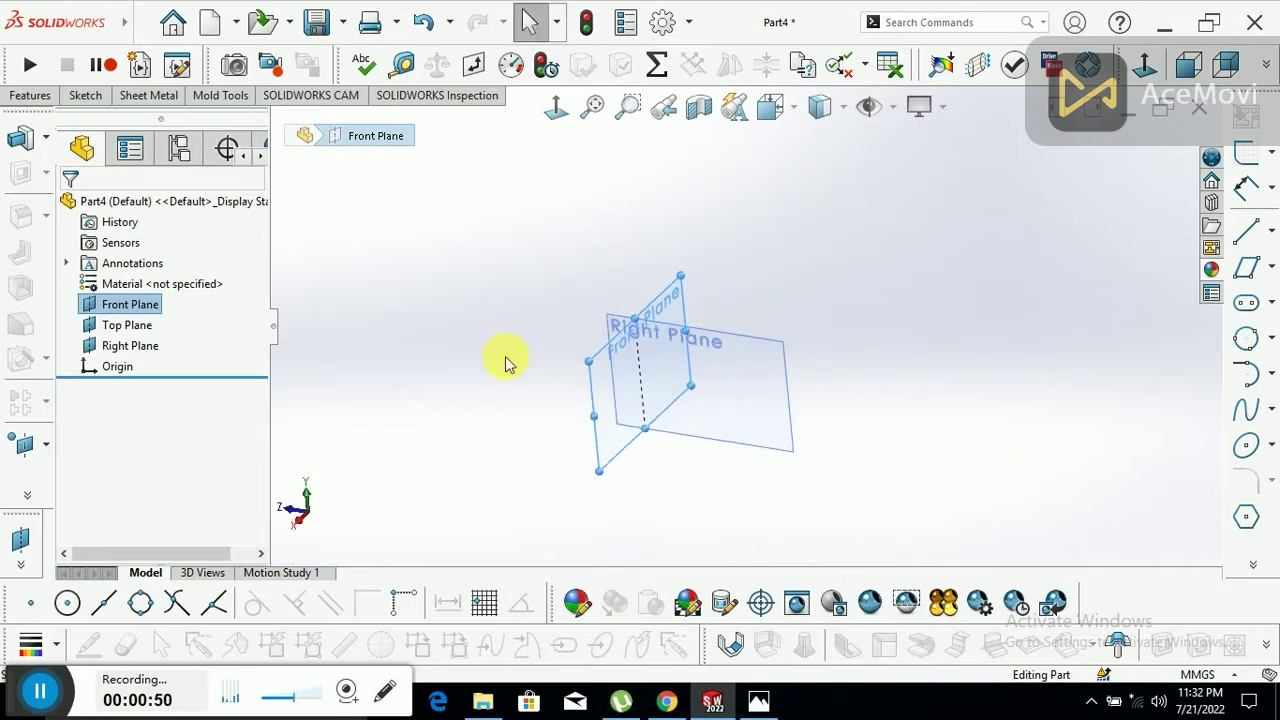
- Start a new sketch on the Front Plane
click(571, 258)
click(590, 380)
click(1245, 152)
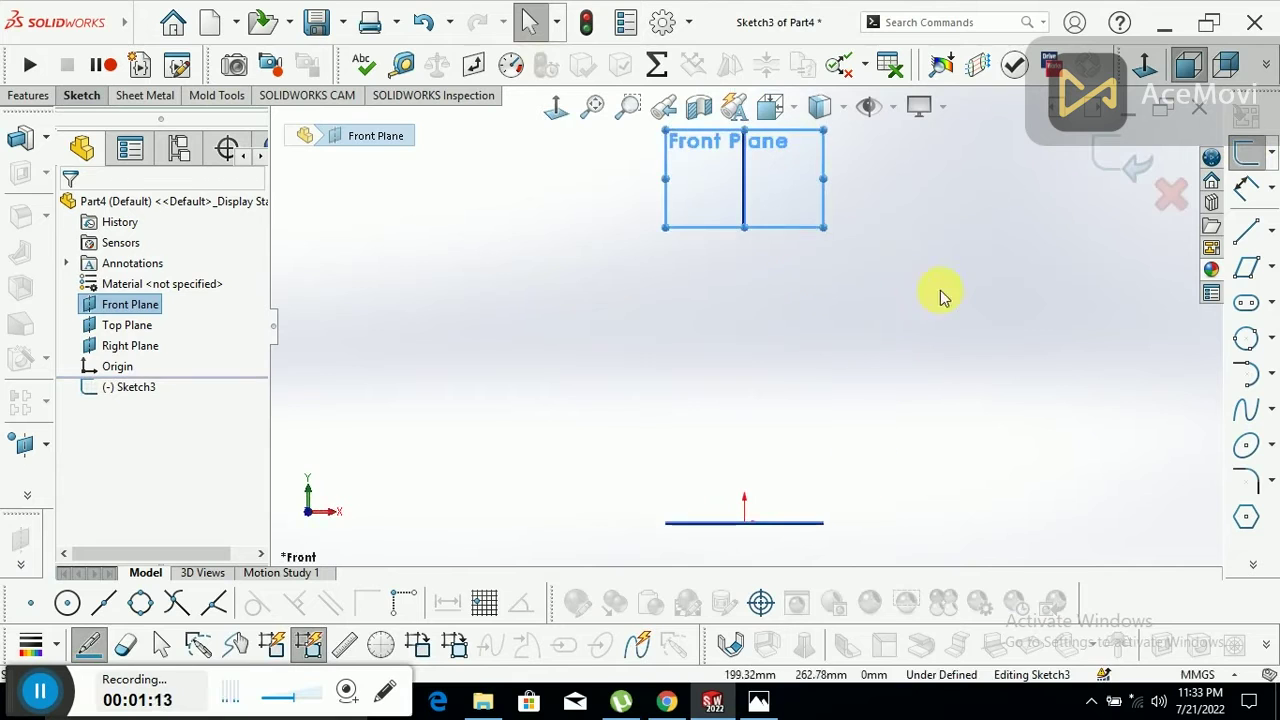
- Draw a small centre-radius circle at the origin and a larger circle directly above it
click(1272, 345)
click(1163, 334)
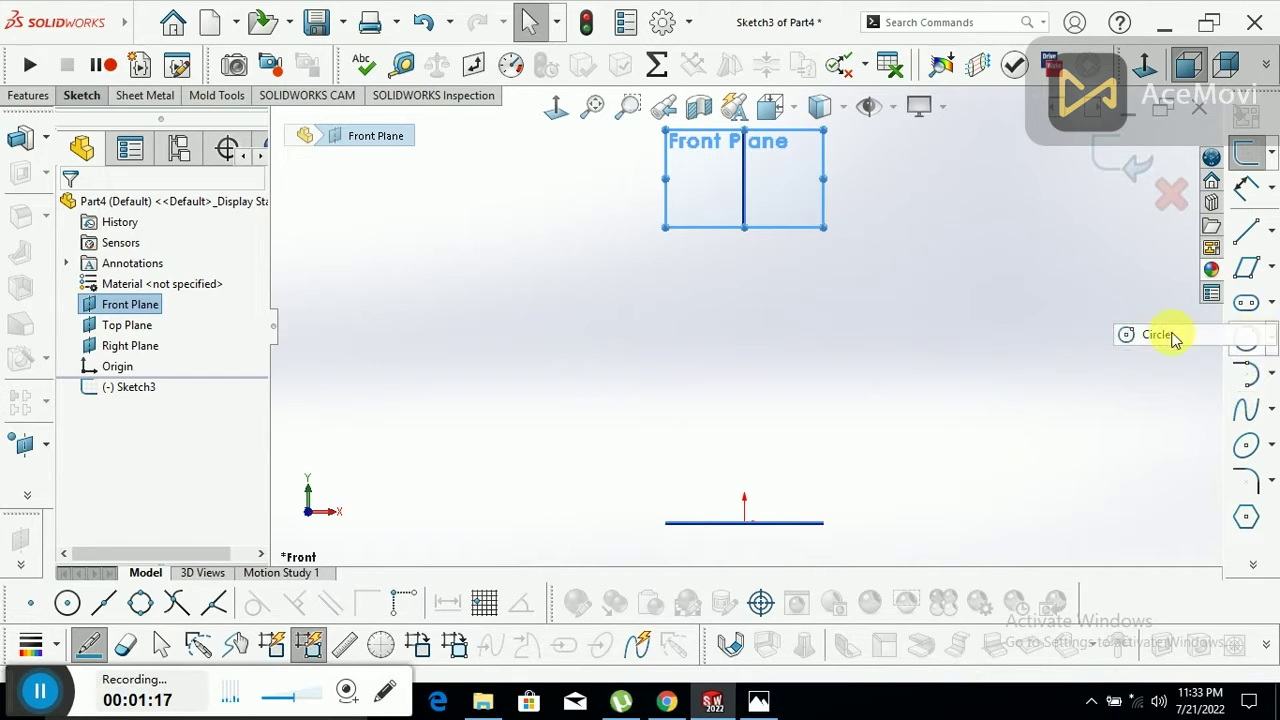
click(744, 522)
click(747, 500)
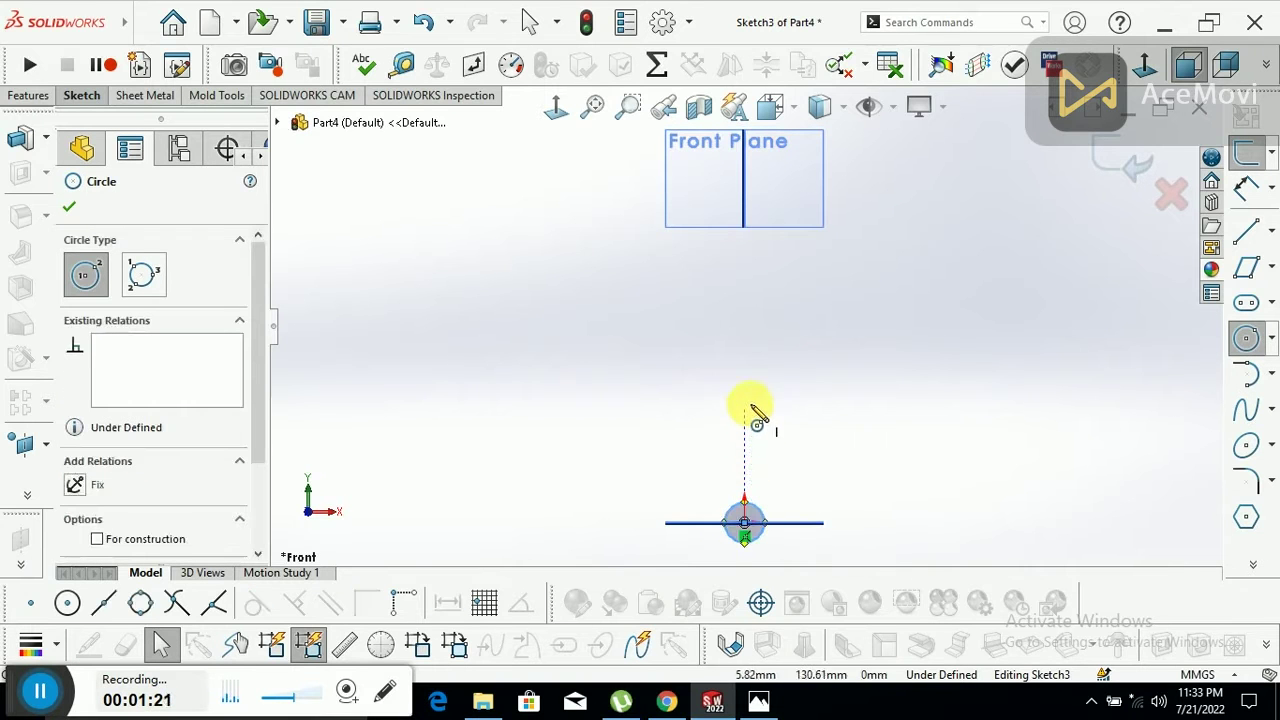
click(745, 391)
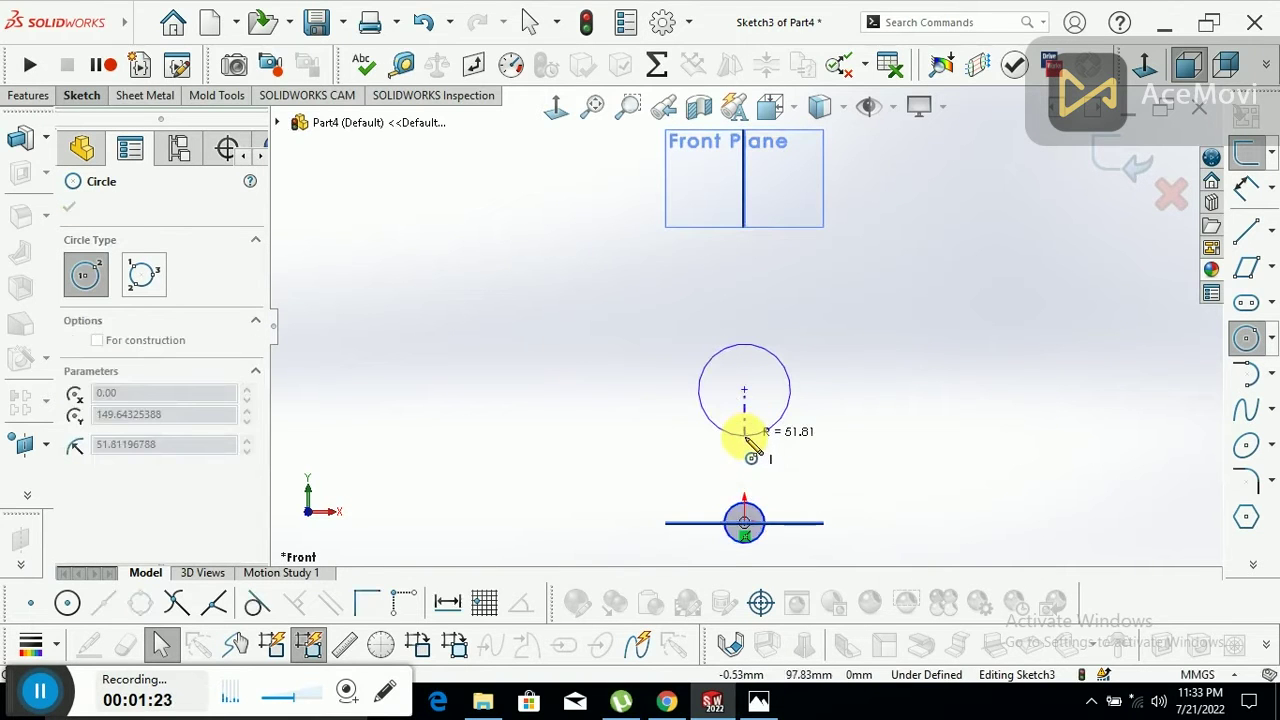
click(752, 450)
click(762, 702)
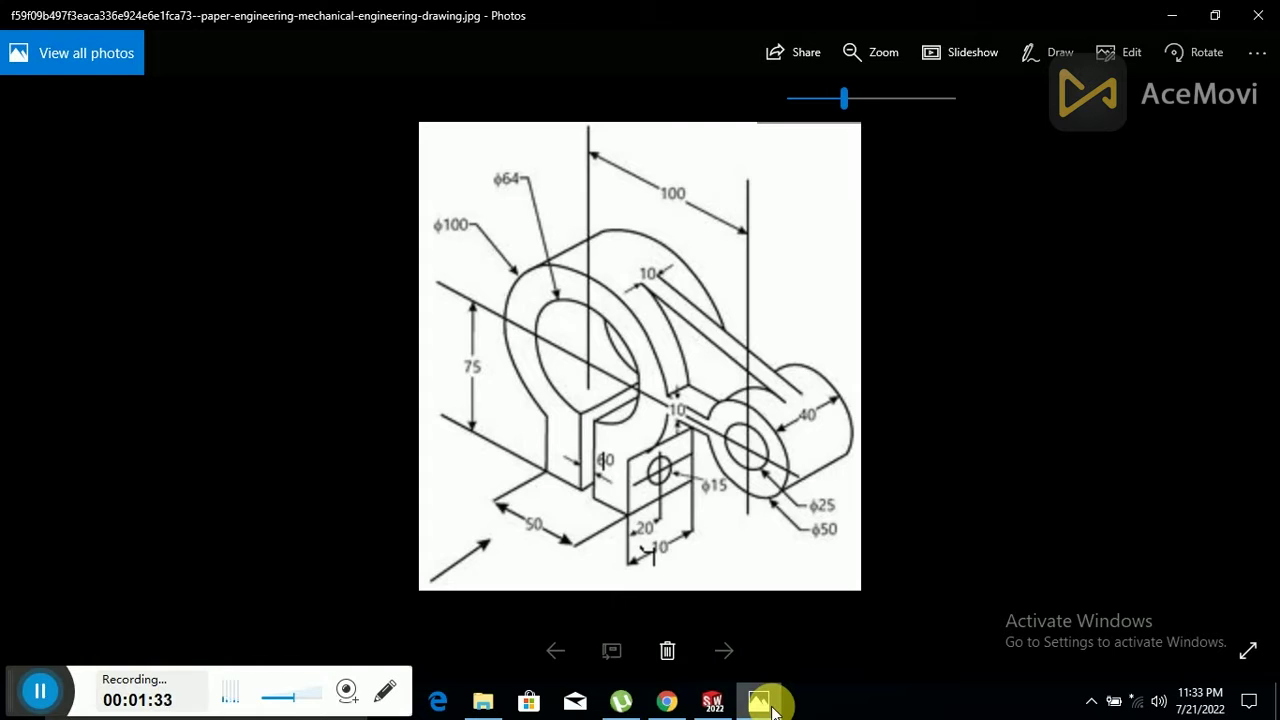
- Check the drawing in Photos, then minimize it to return to the two-circle sketch
click(772, 710)
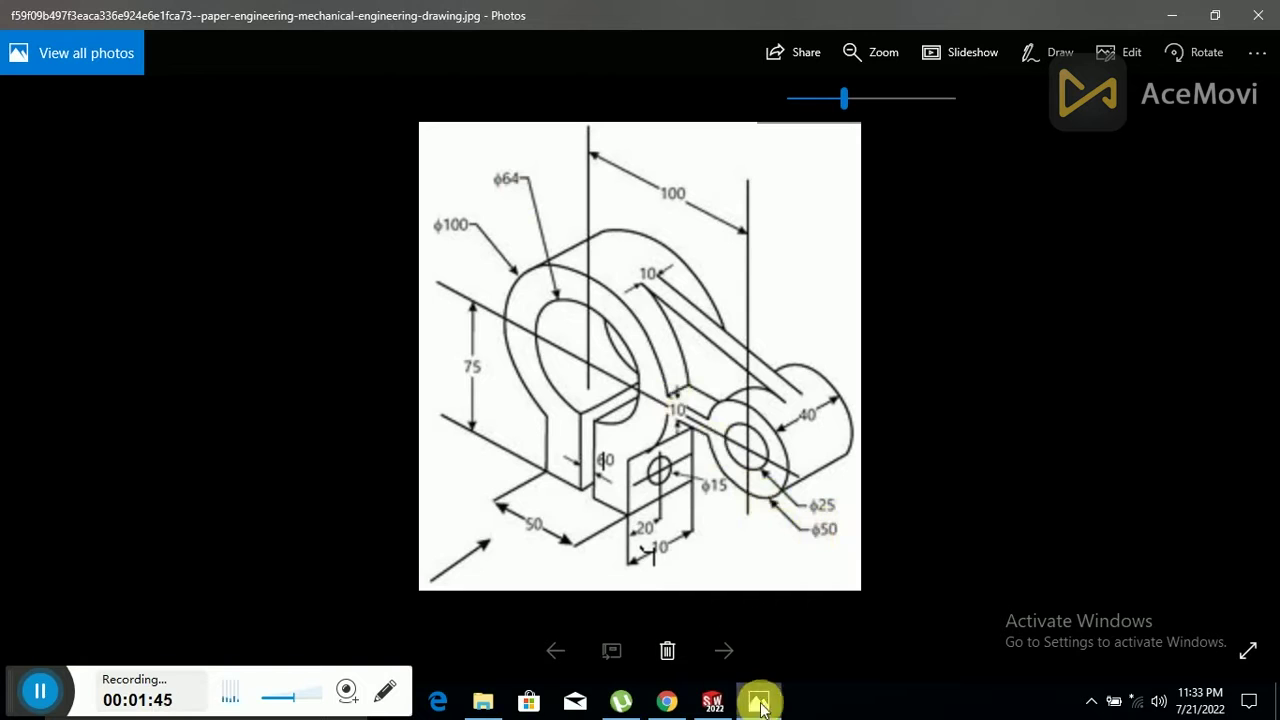
mouse_move(759, 702)
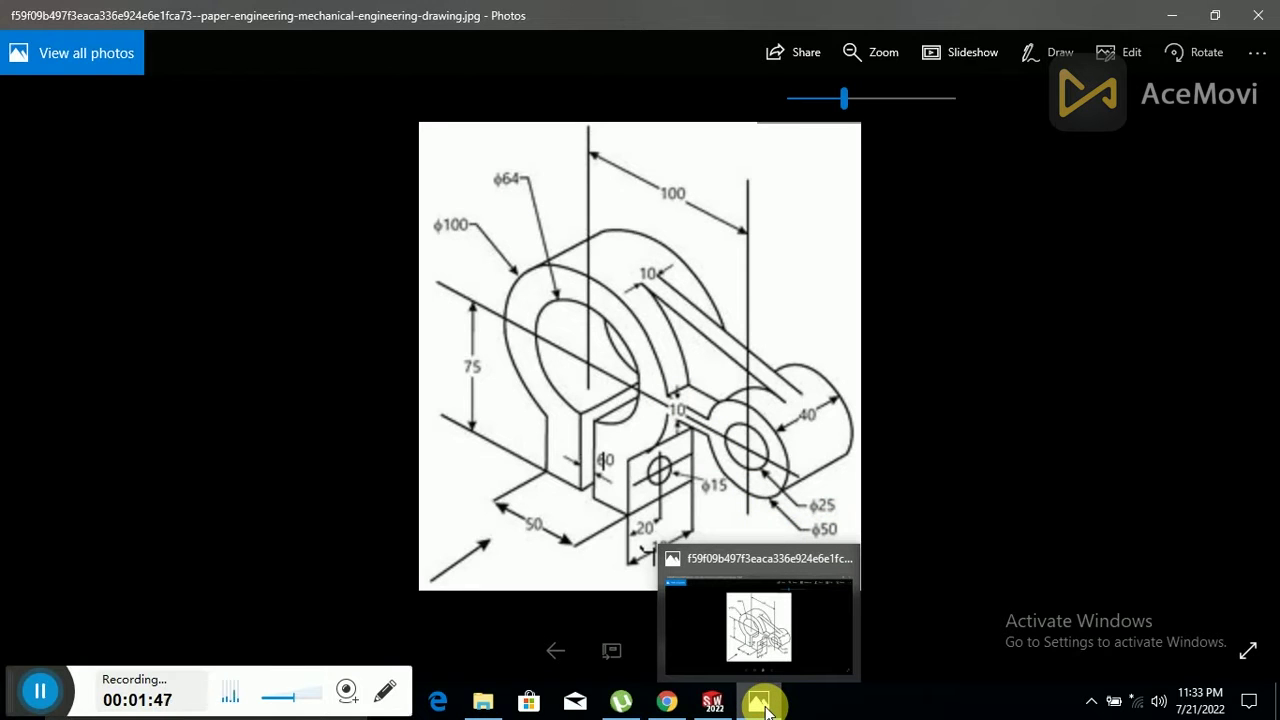
click(762, 705)
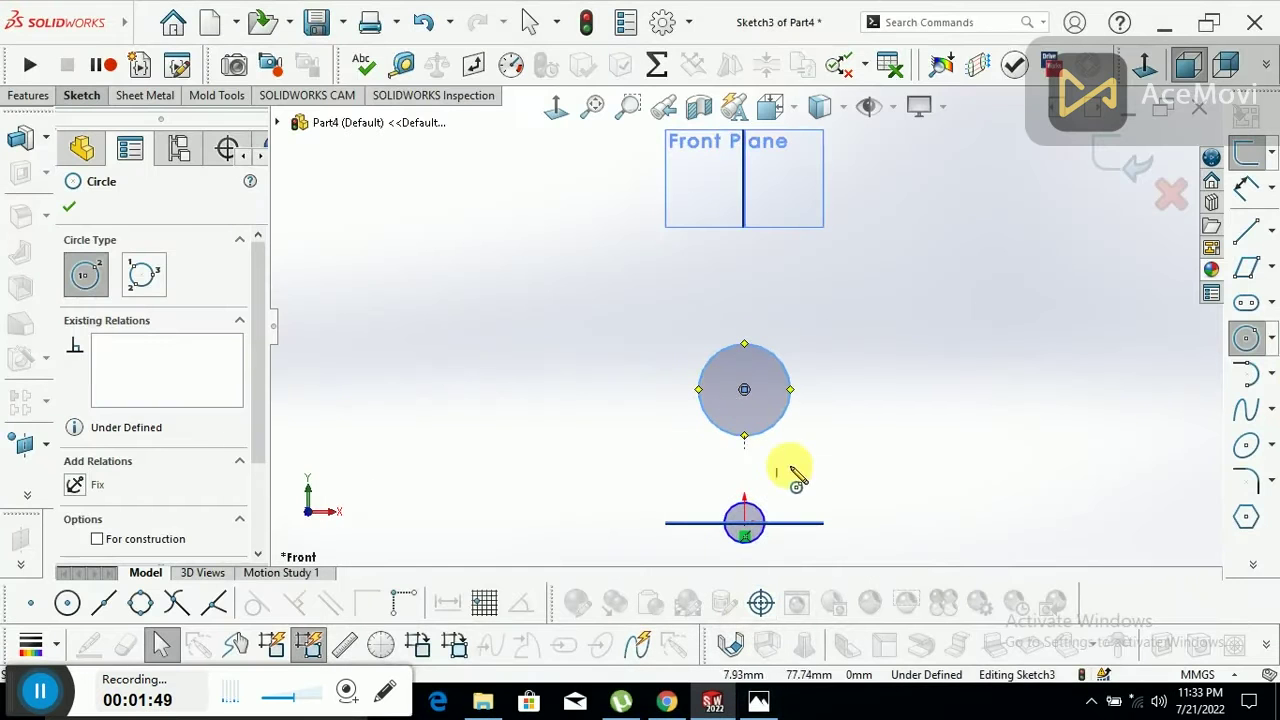
- Dimension the vertical distance between the two circle centres as 100 mm
click(1245, 186)
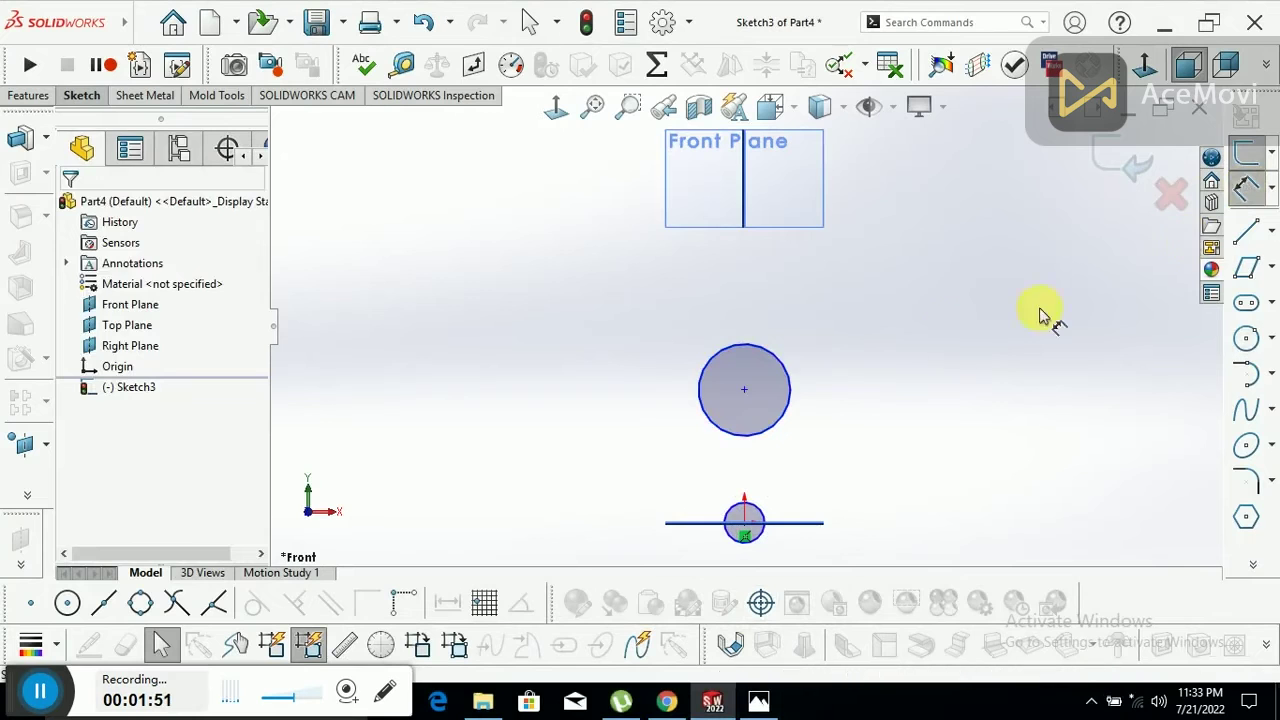
click(743, 408)
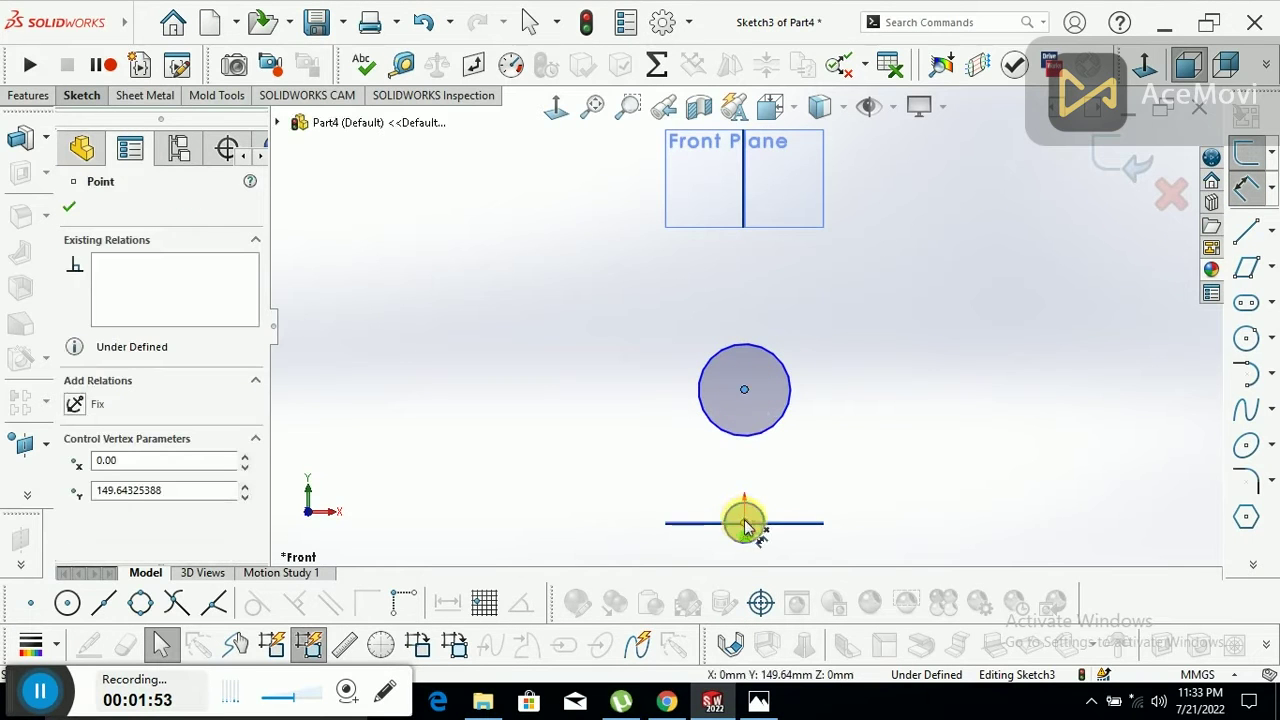
click(744, 521)
click(843, 461)
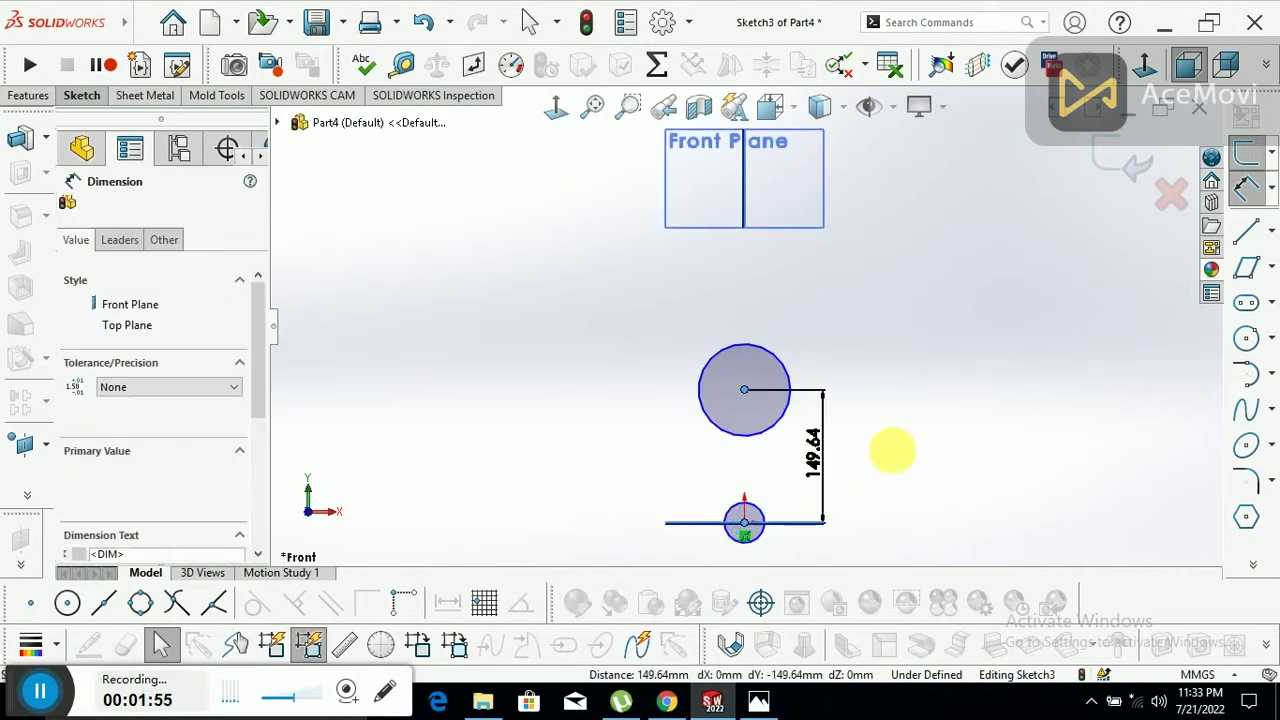
text(100)
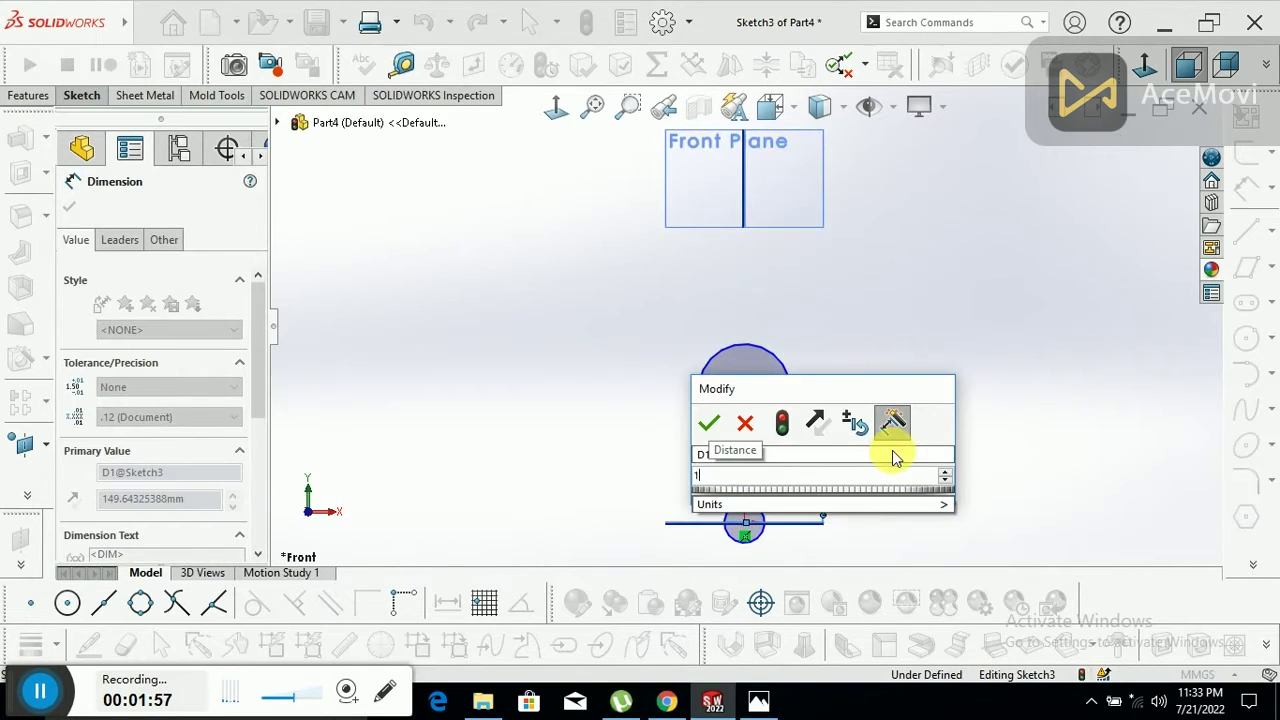
key(Return)
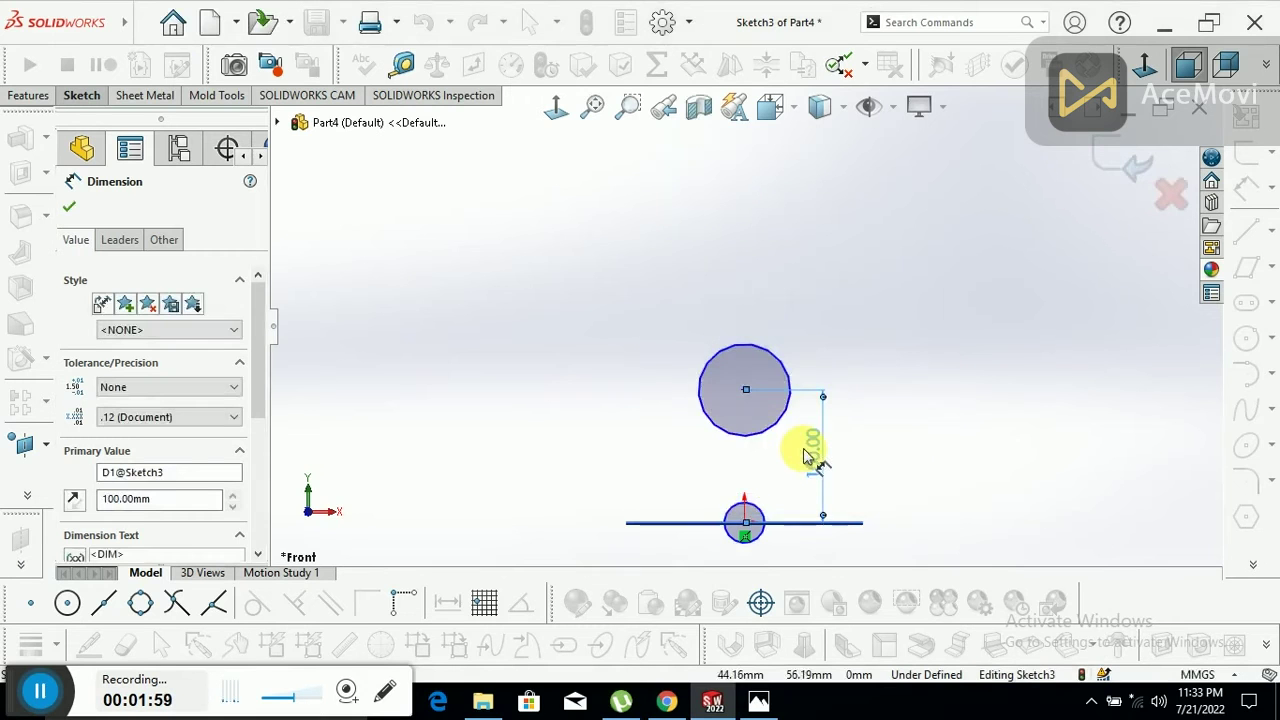
- Dimension the upper circle's diameter as 100 after checking the reference drawing
scroll(770, 420, up, 2)
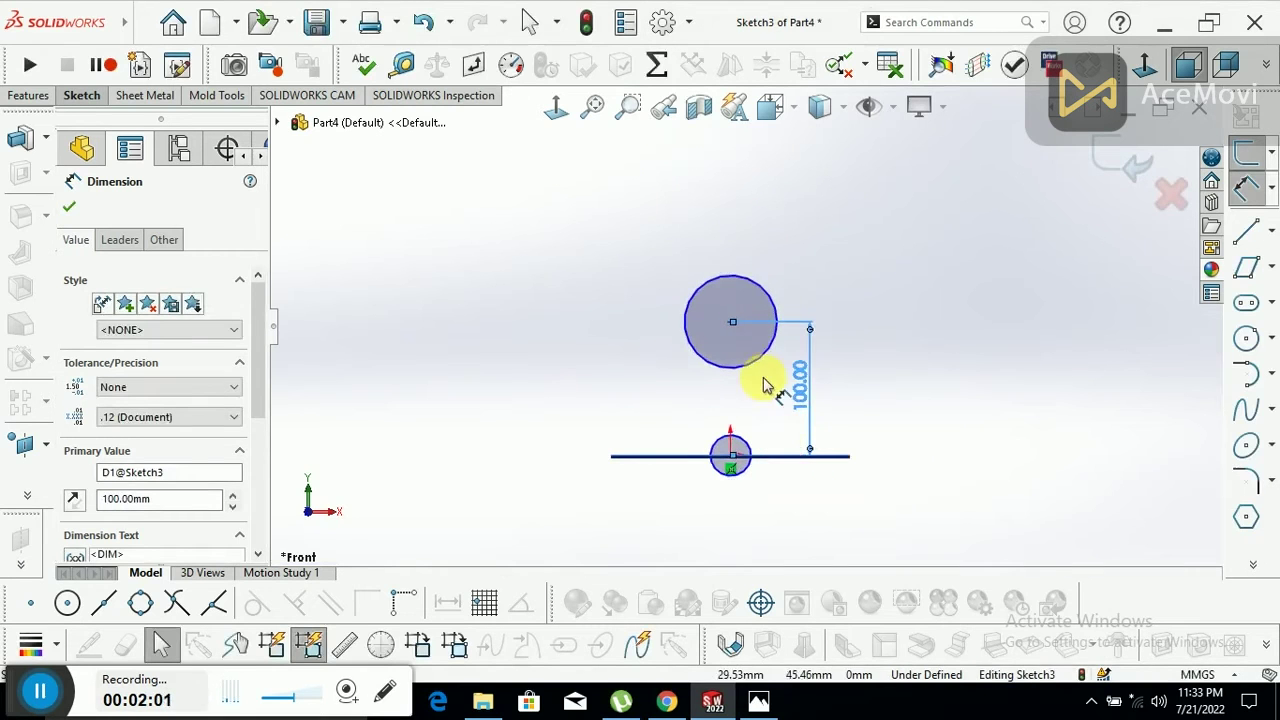
click(737, 277)
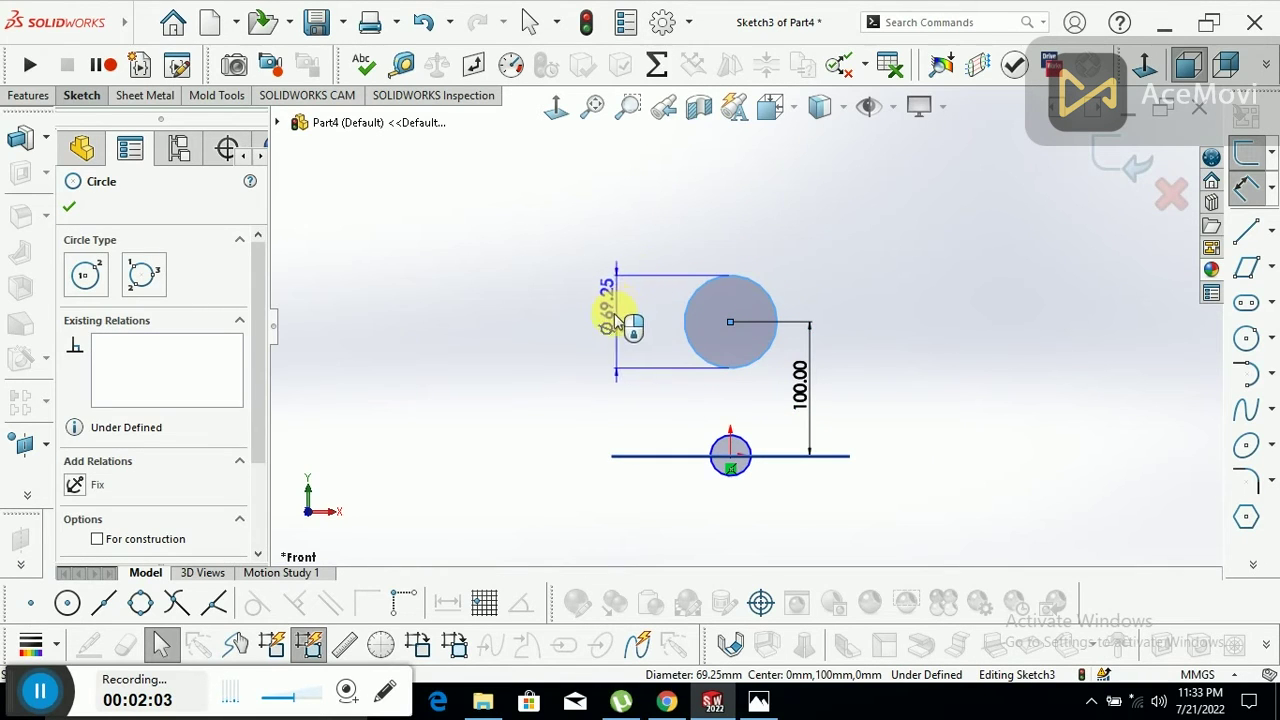
click(616, 309)
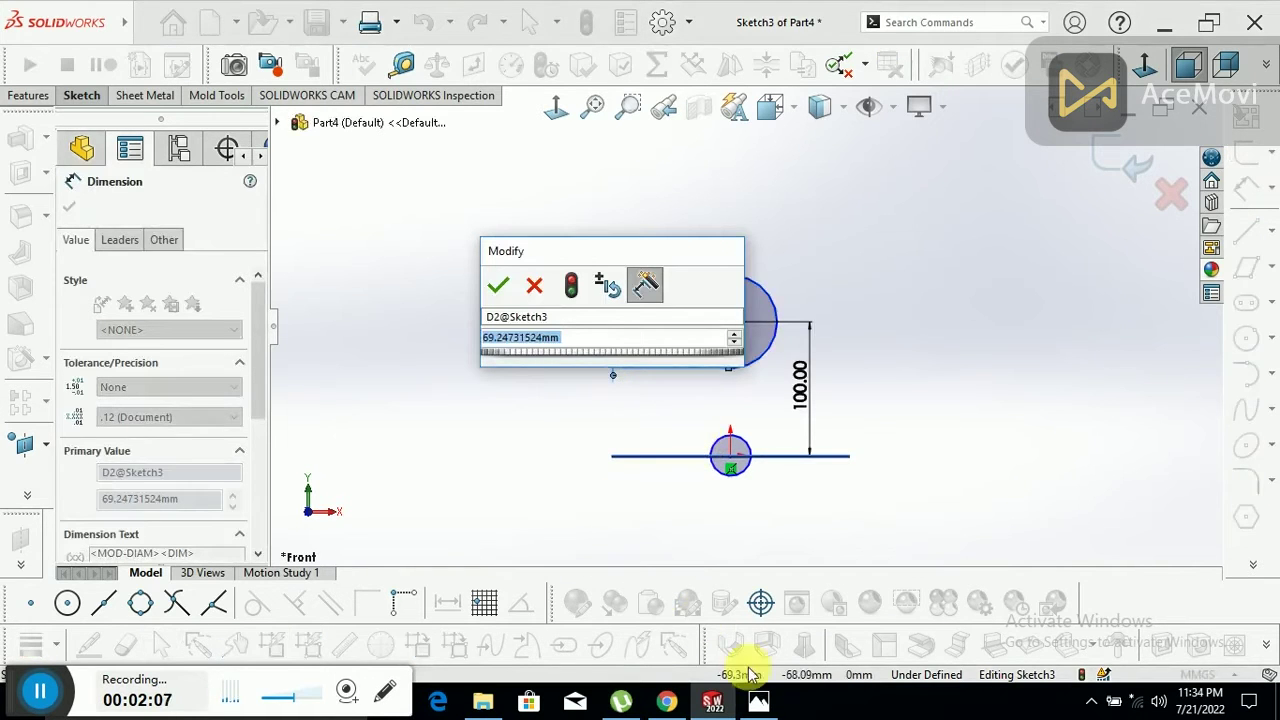
click(758, 703)
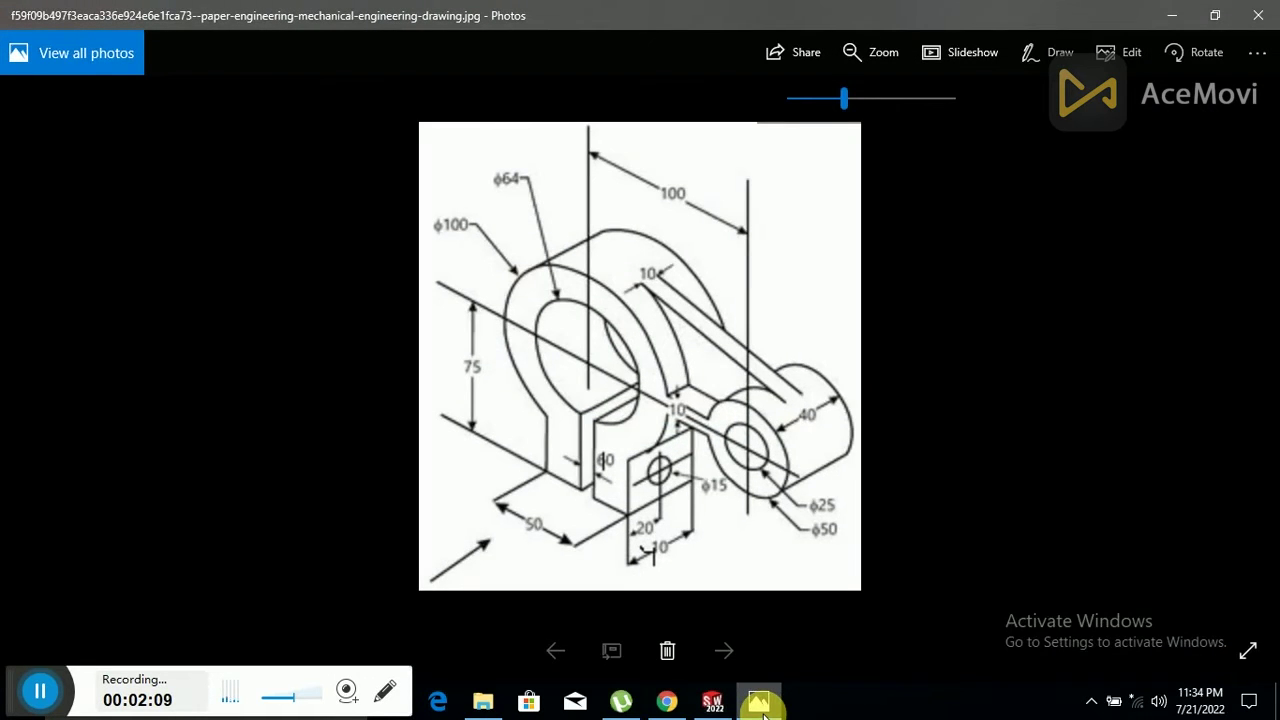
click(760, 706)
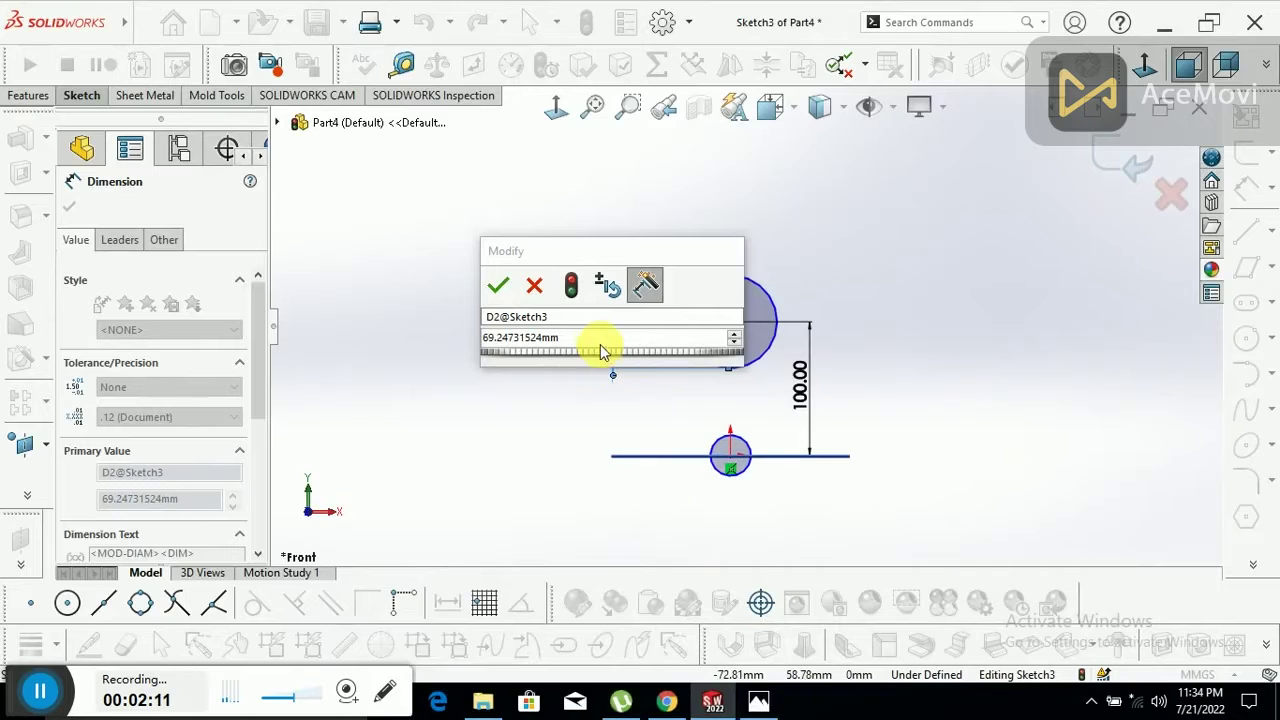
text(100)
key(Return)
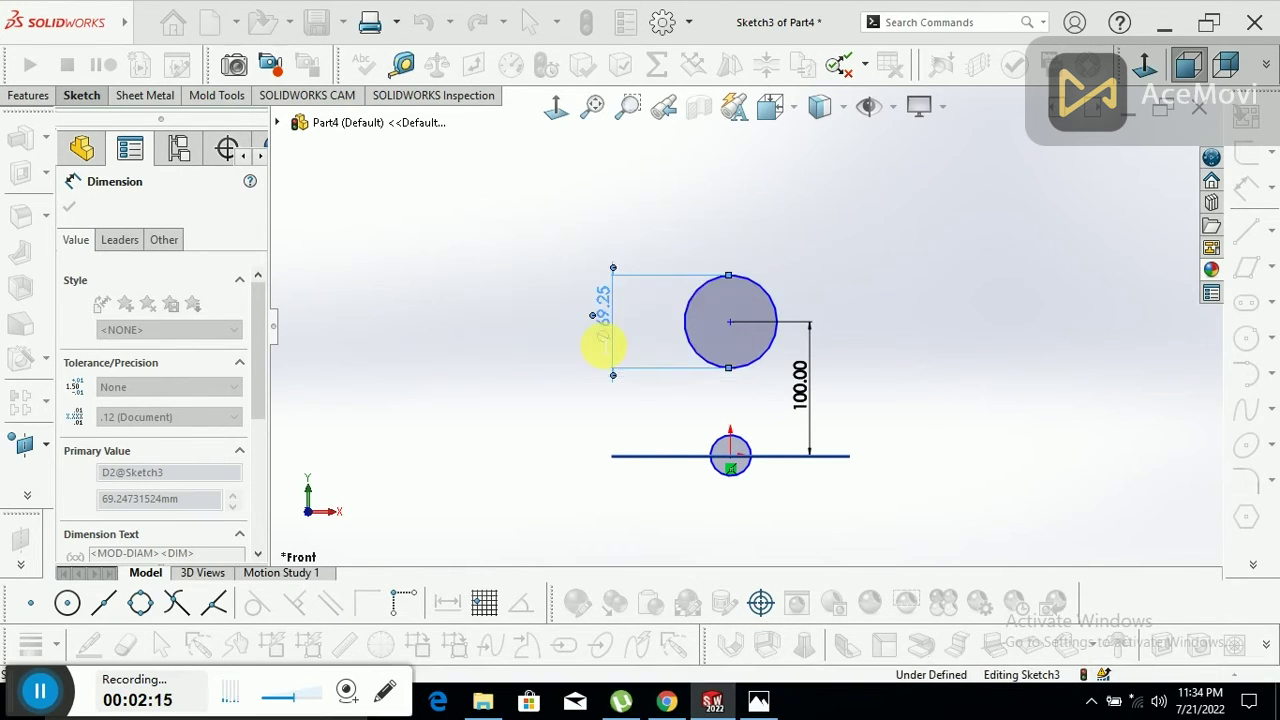
- Dimension the origin circle's diameter as 50
click(728, 454)
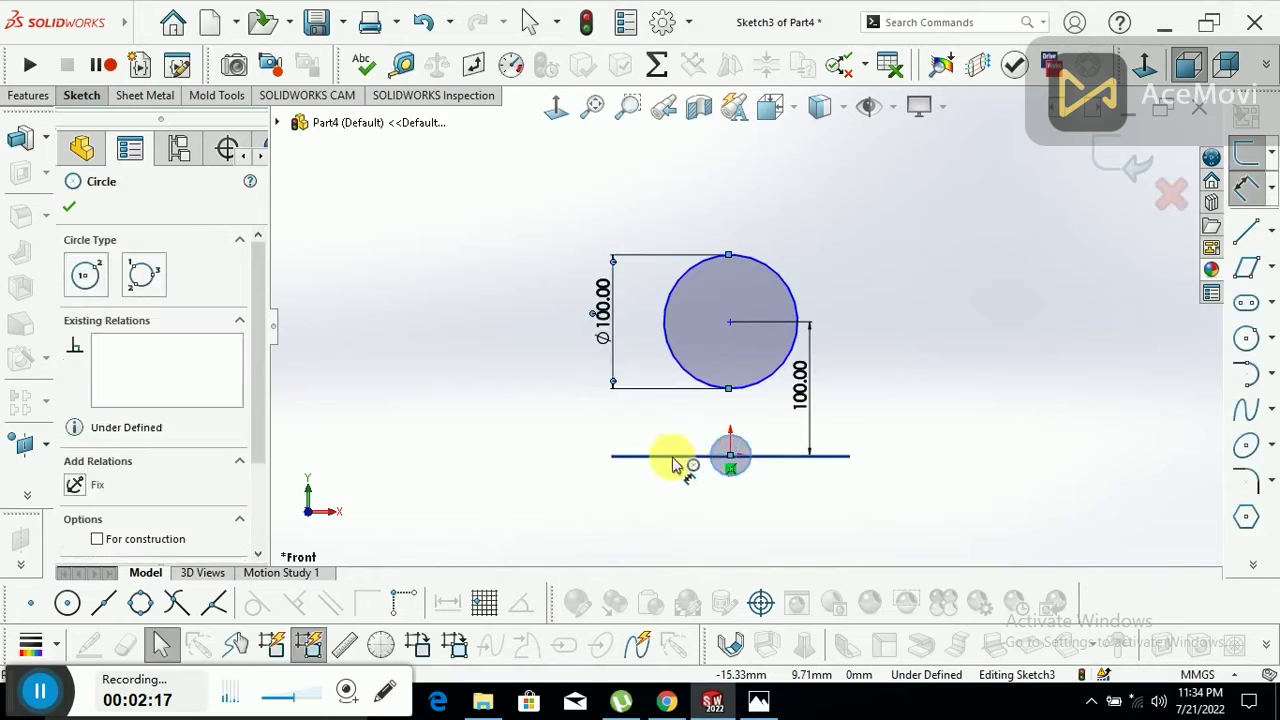
click(620, 507)
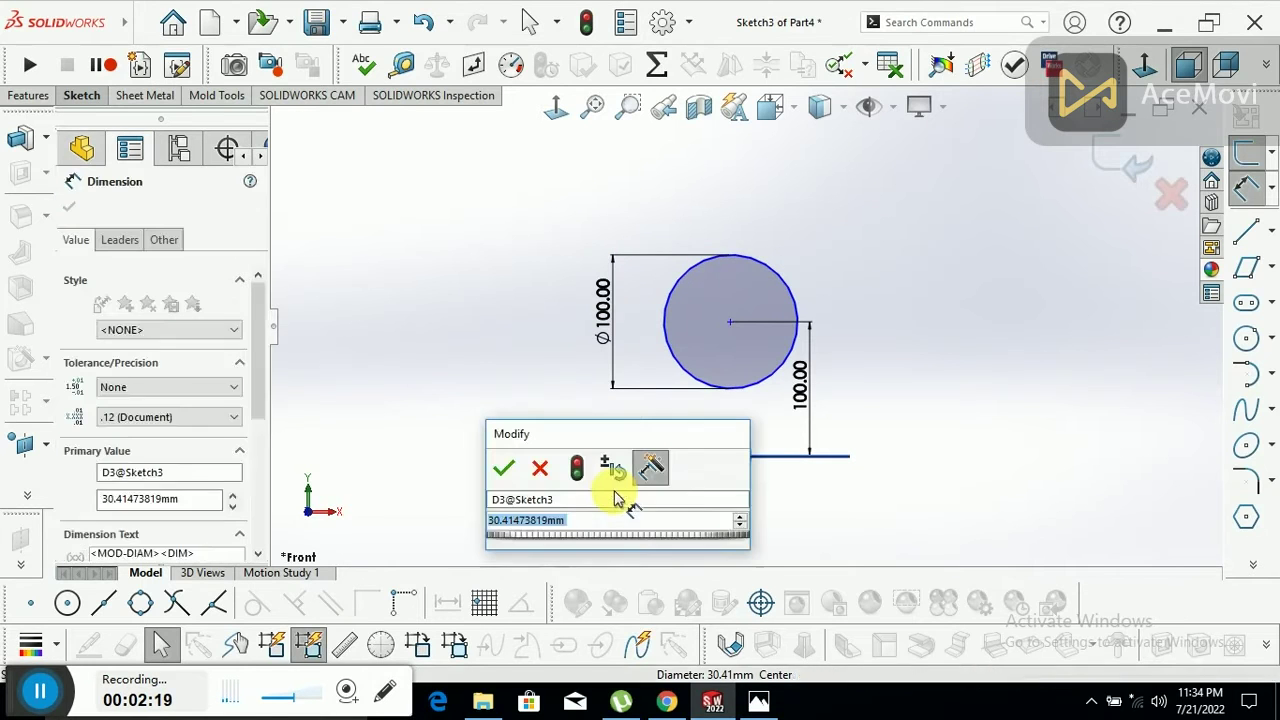
text(50)
key(Return)
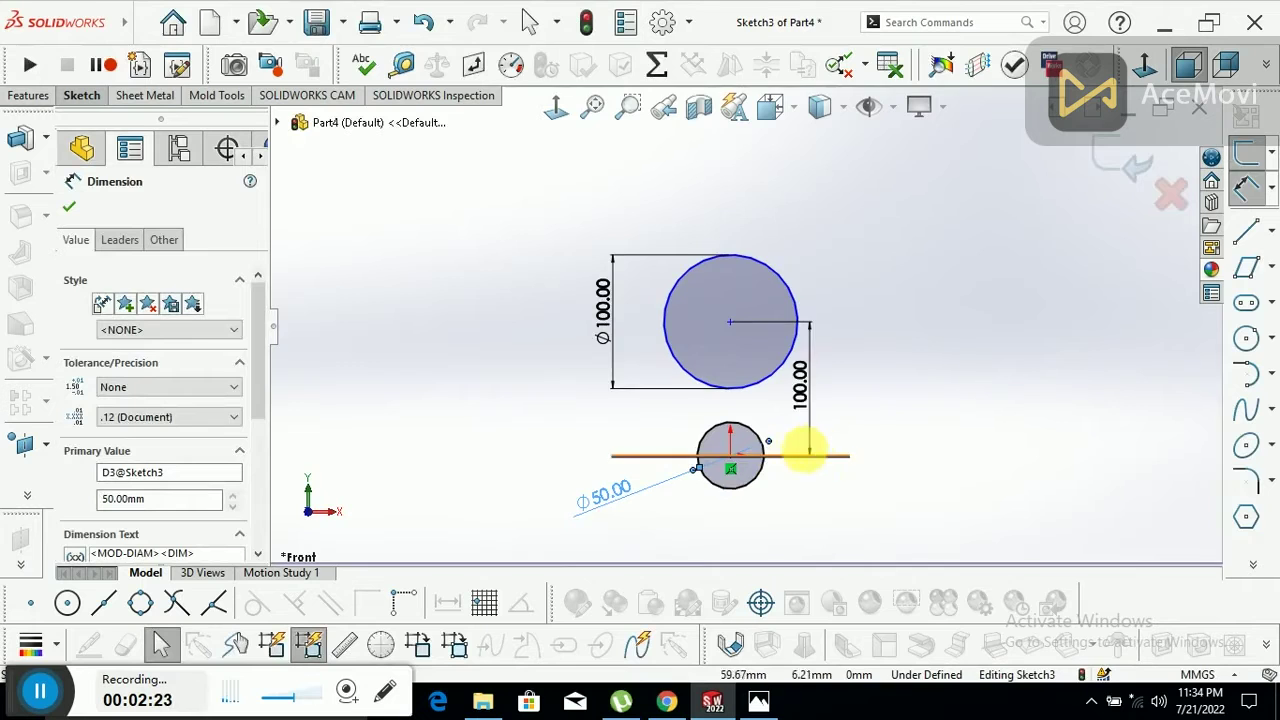
scroll(780, 465, down, 2)
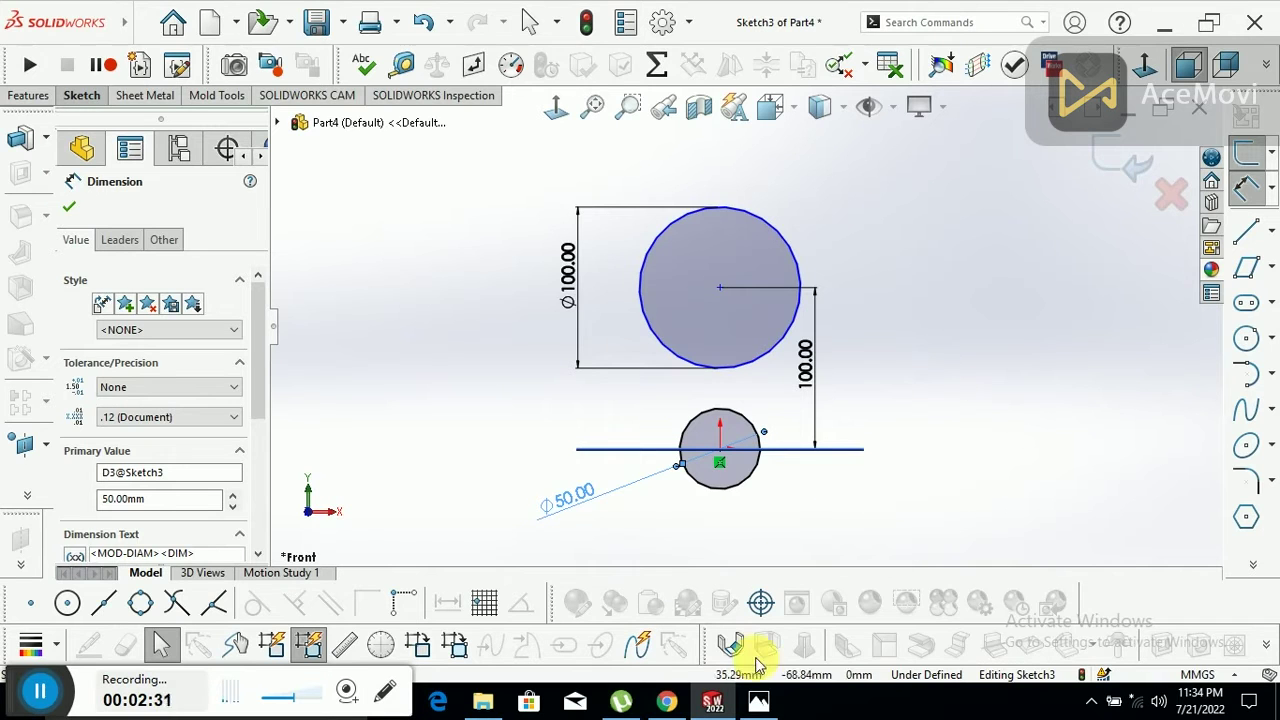
click(758, 700)
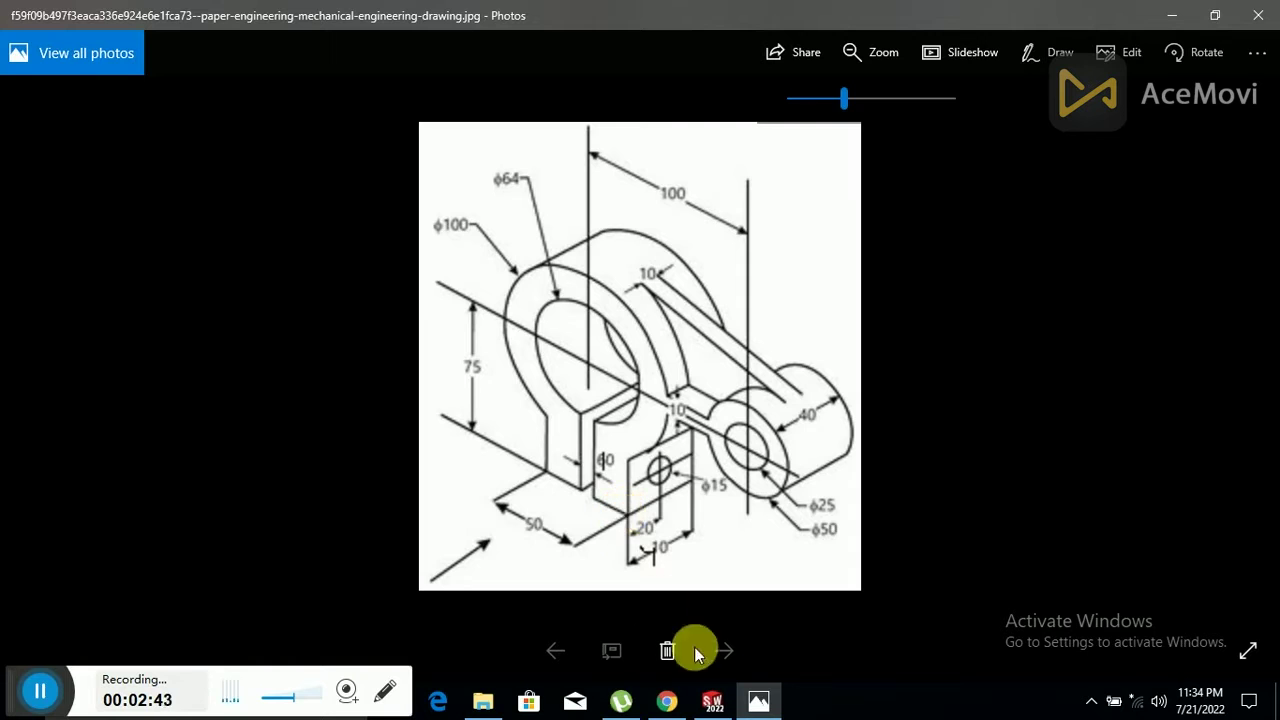
click(757, 703)
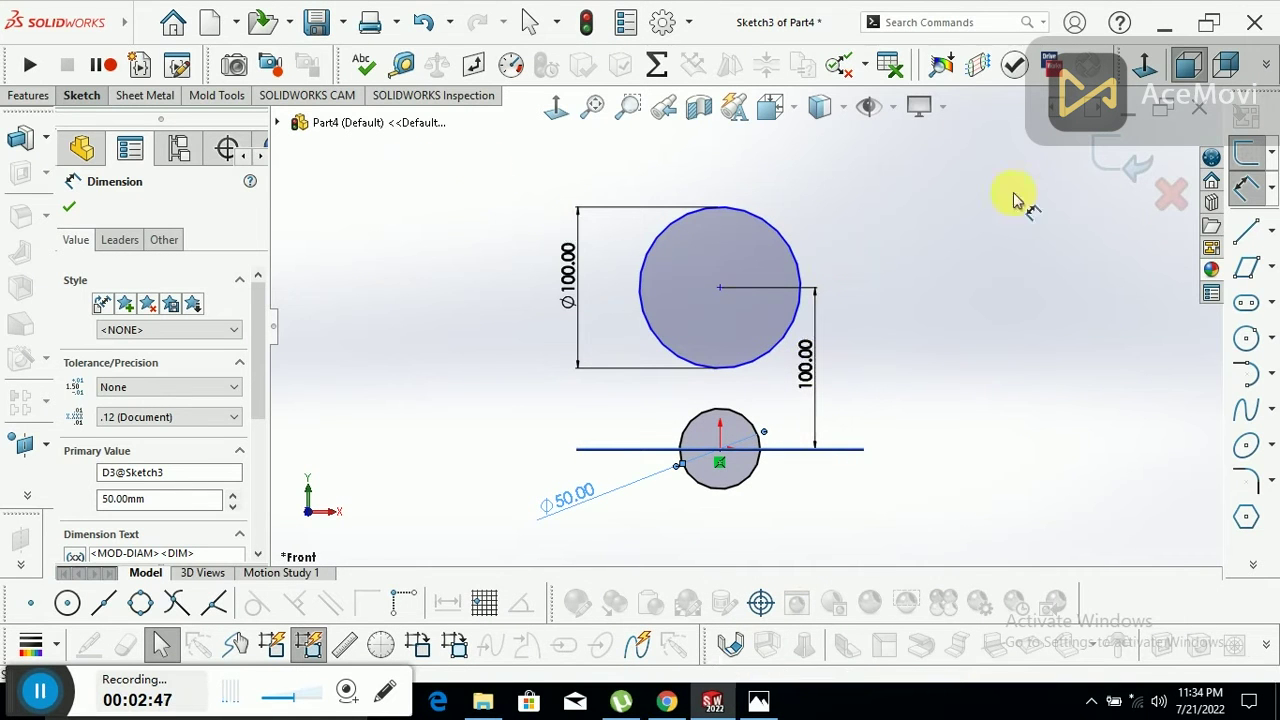
- Draw a line chain from the Ø100 circle's centre out right, down, and back left
click(1245, 232)
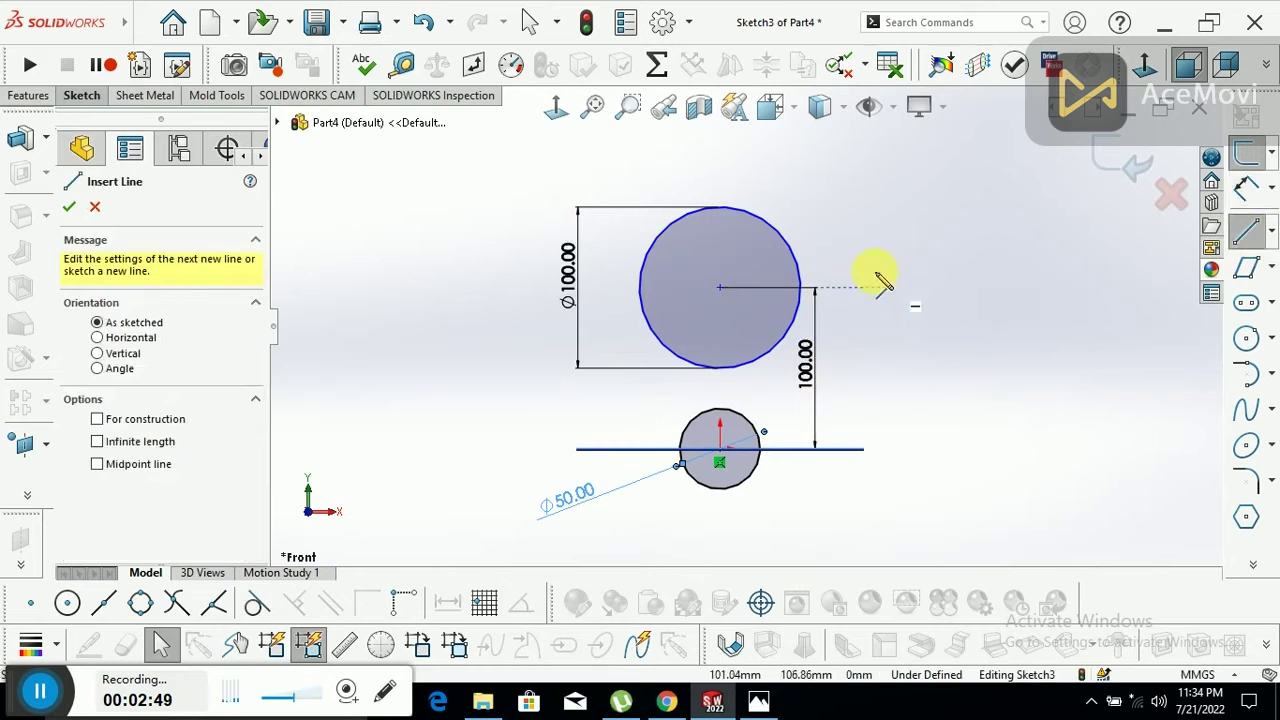
click(720, 287)
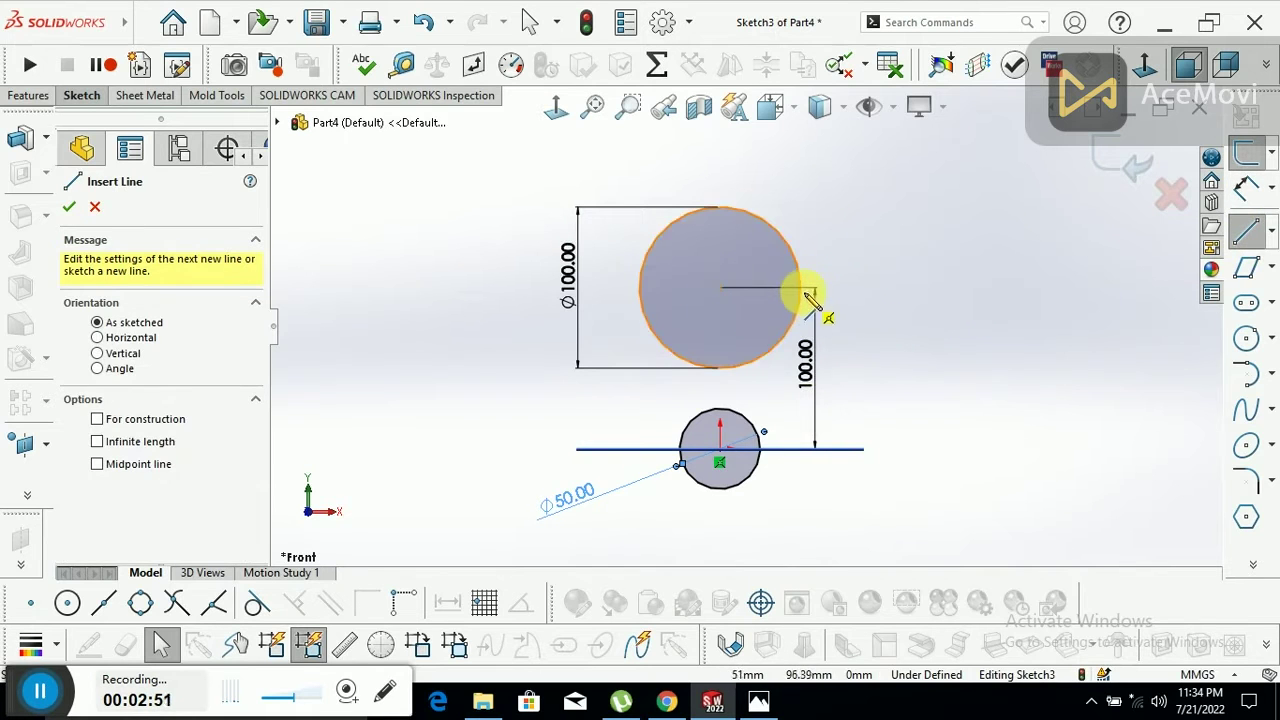
click(800, 287)
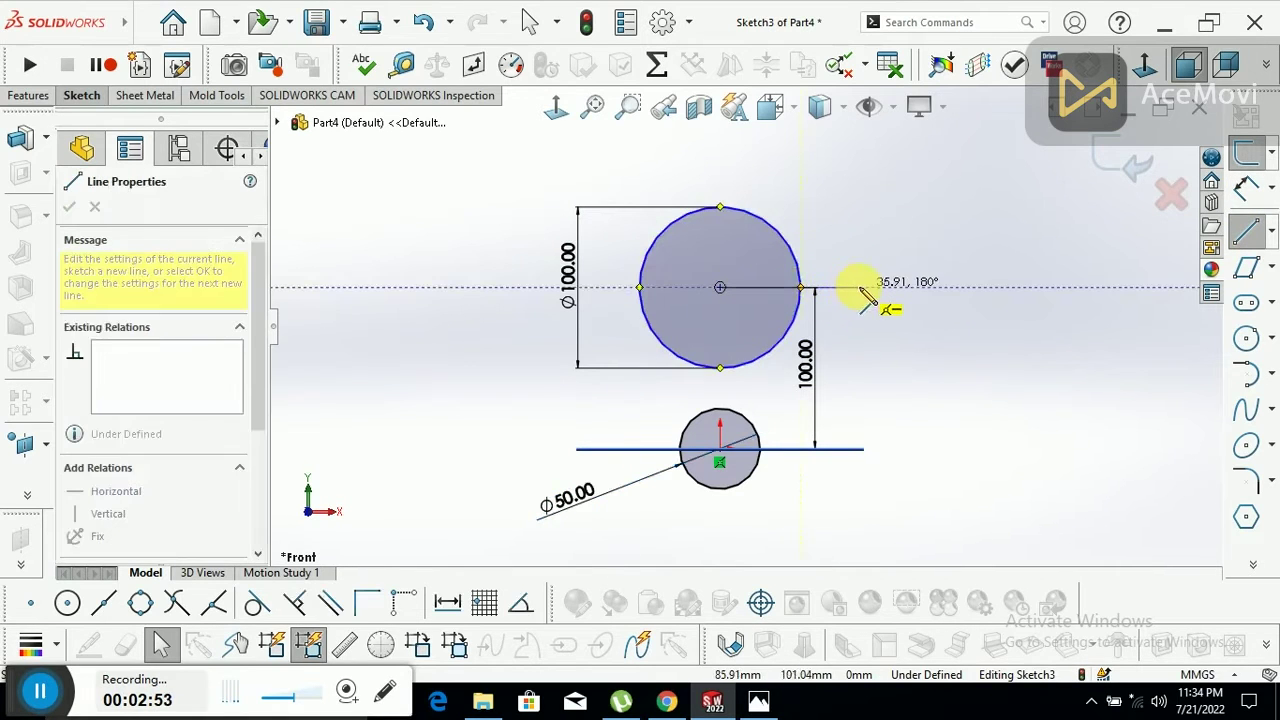
click(857, 287)
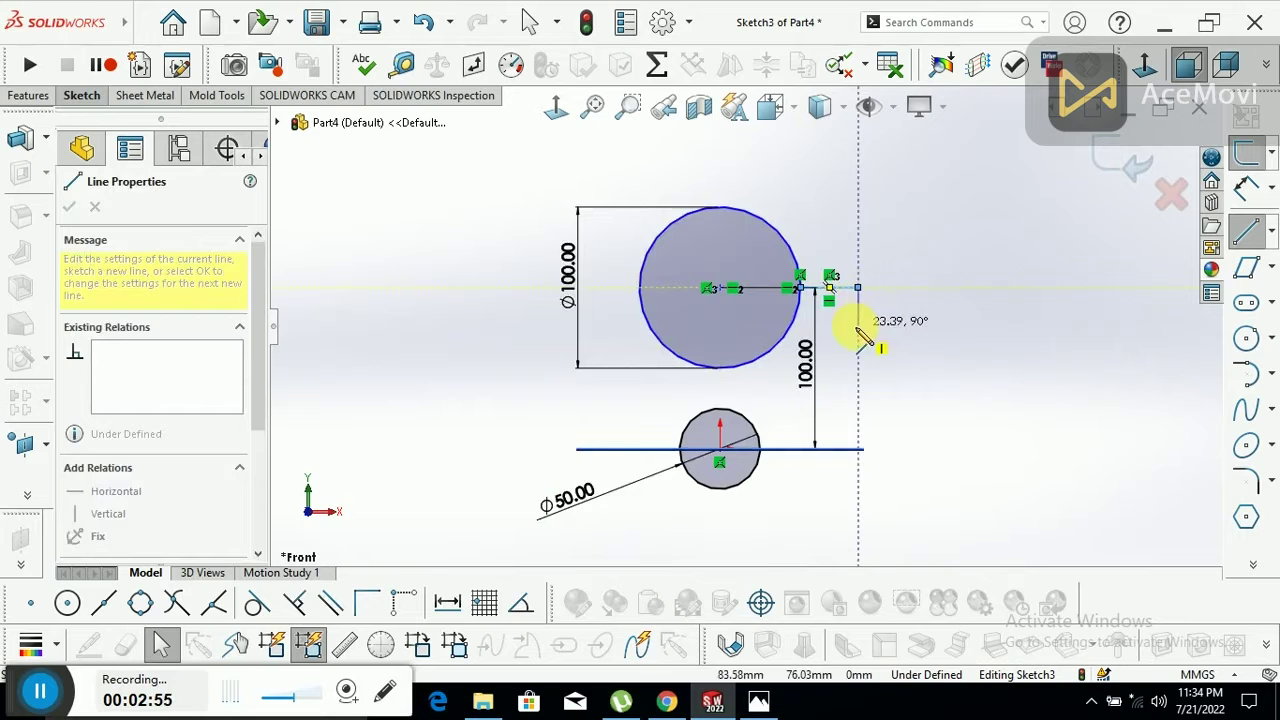
click(857, 325)
click(790, 325)
right_click(903, 291)
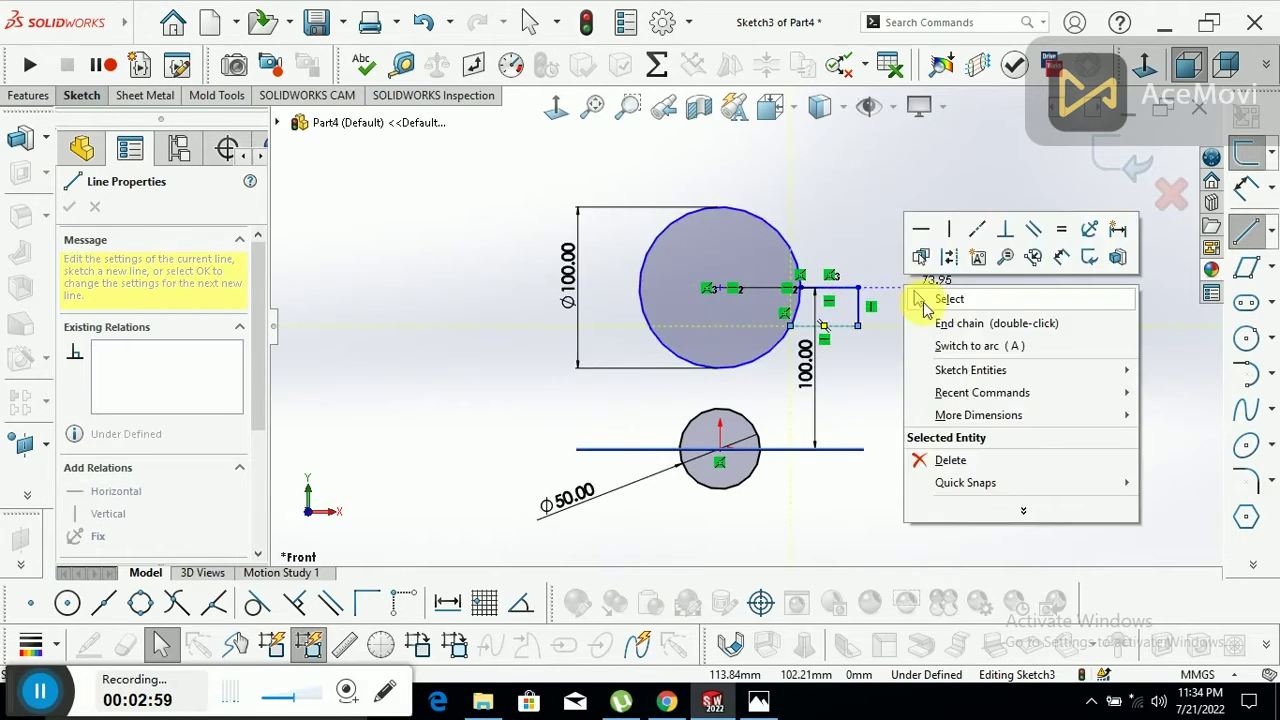
click(918, 294)
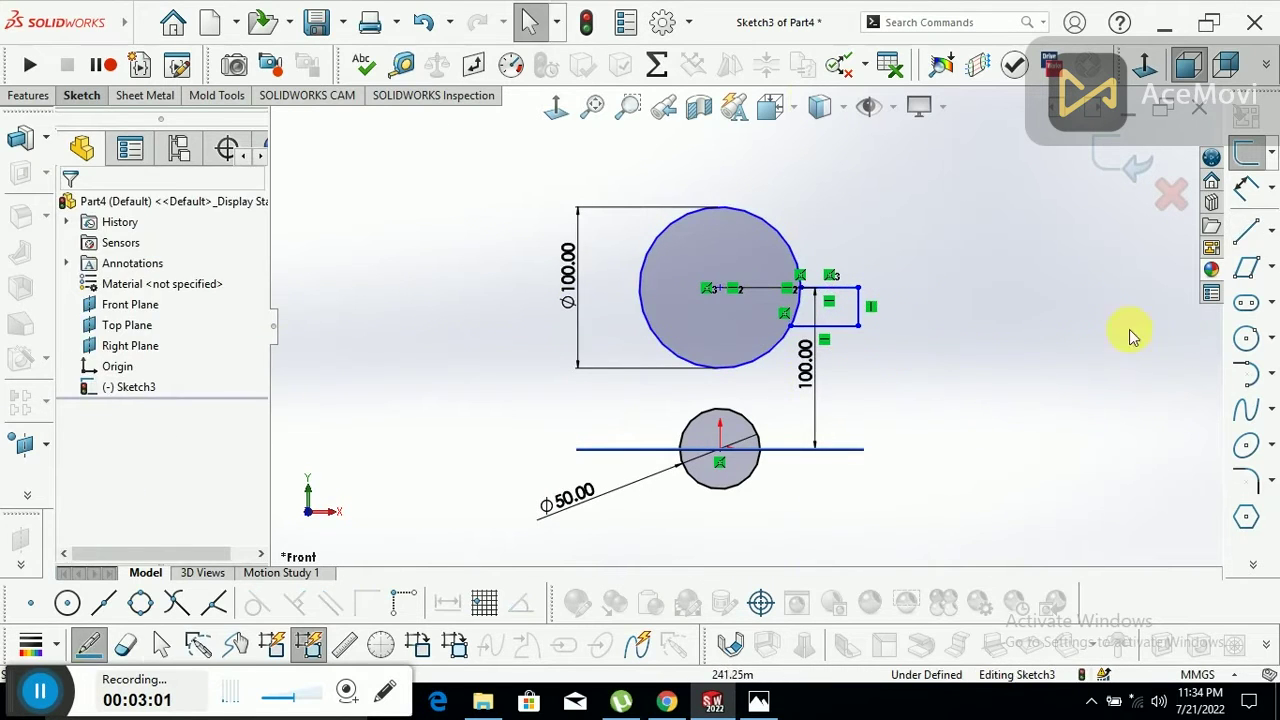
- Draw concentric inner circles inside the upper Ø100 circle and the origin Ø50 circle
click(1246, 337)
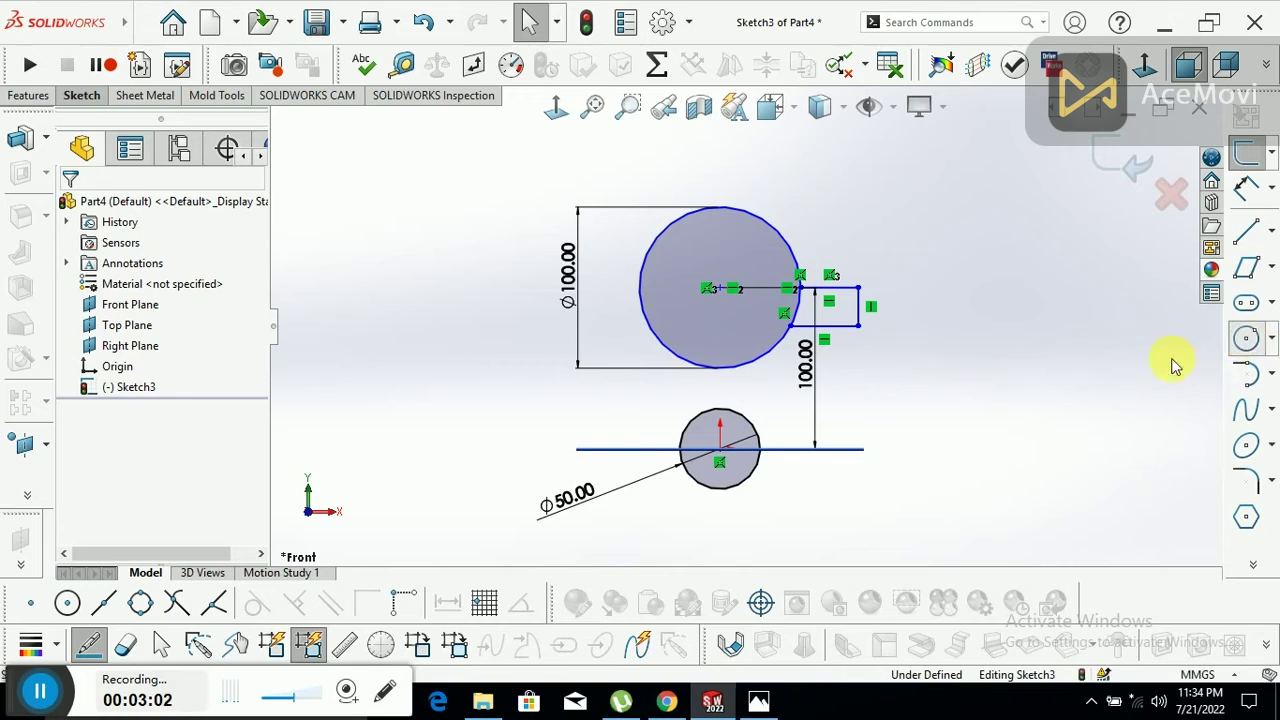
click(720, 288)
click(694, 322)
click(720, 449)
click(716, 466)
right_click(928, 409)
click(936, 416)
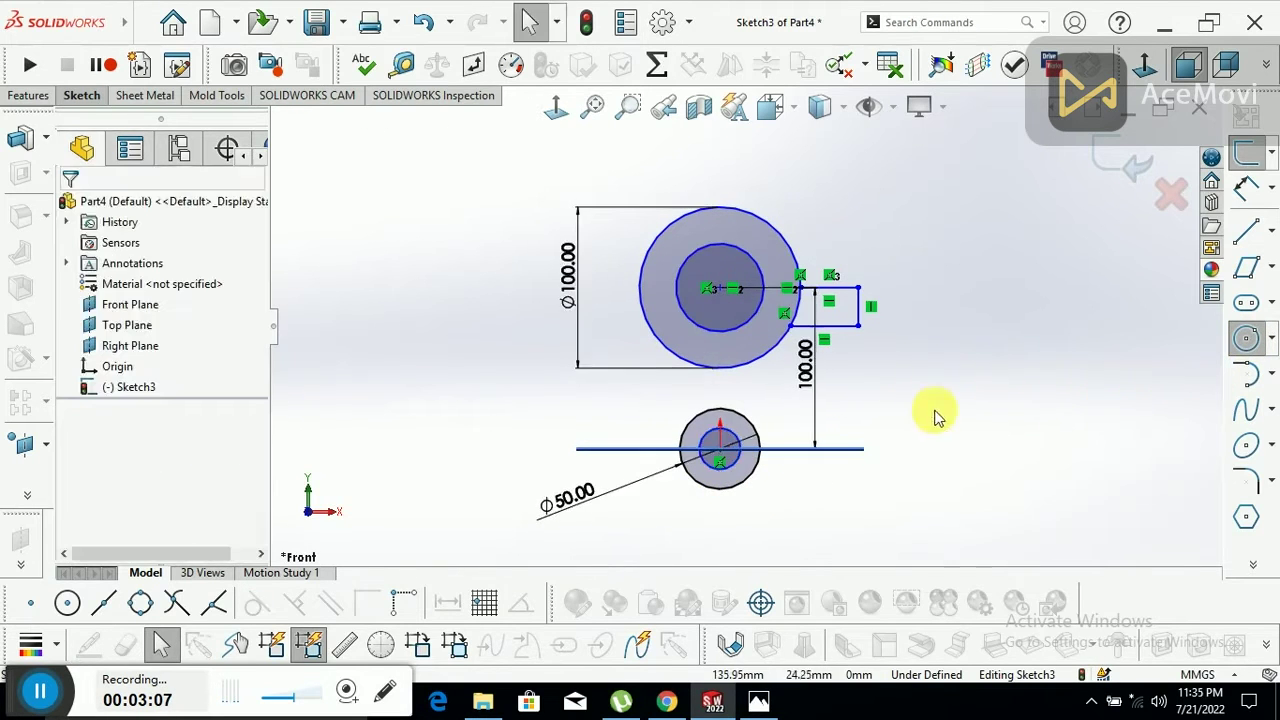
- Dimension the inner circle of the upper ring, entering 50
click(1246, 186)
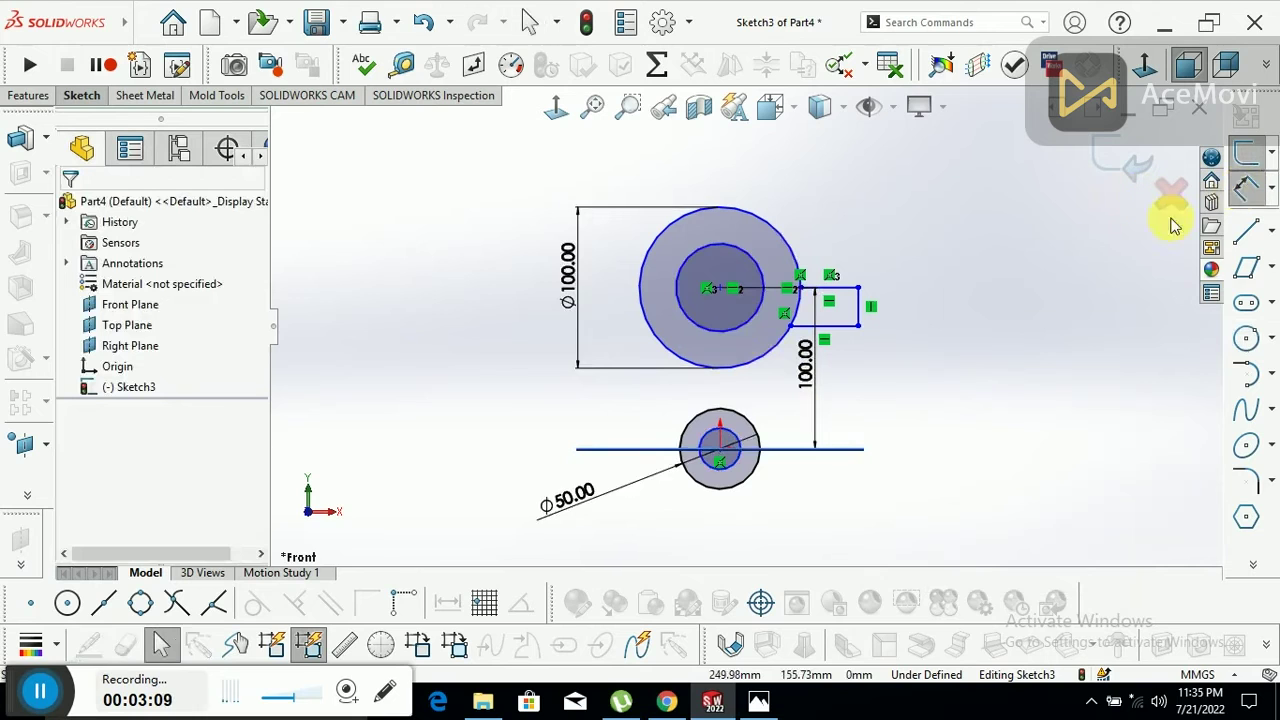
click(740, 250)
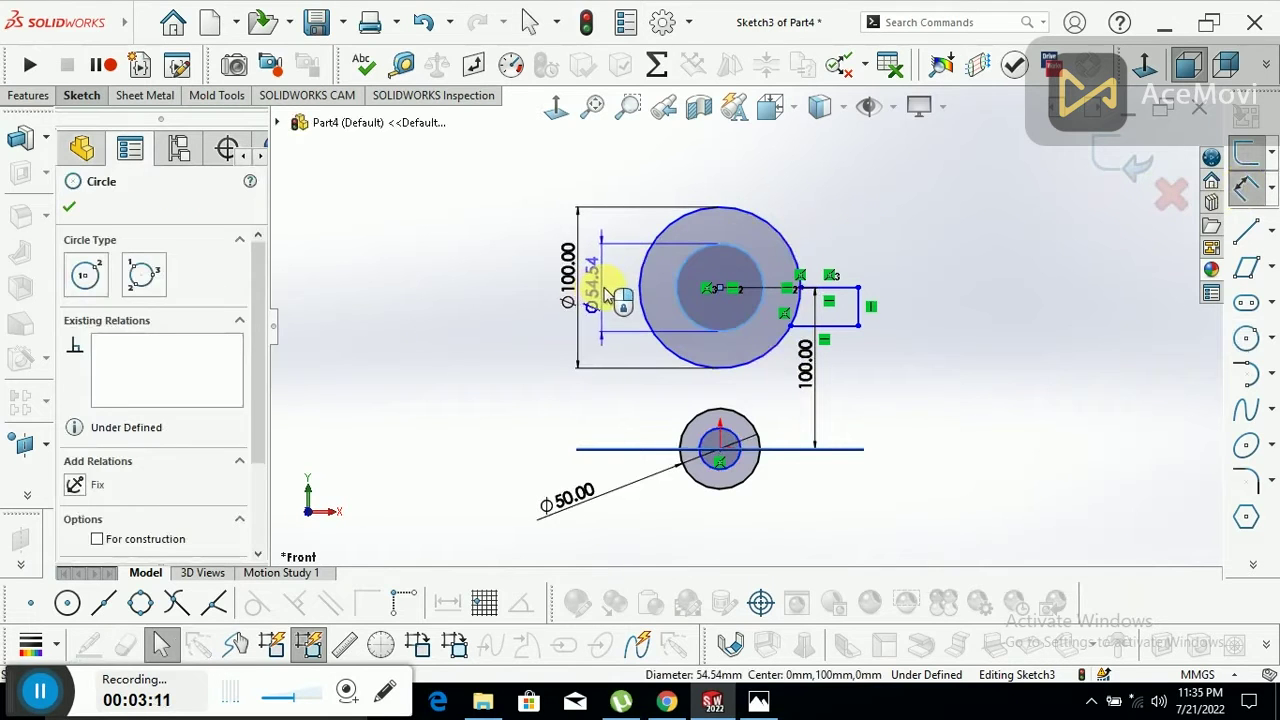
click(608, 295)
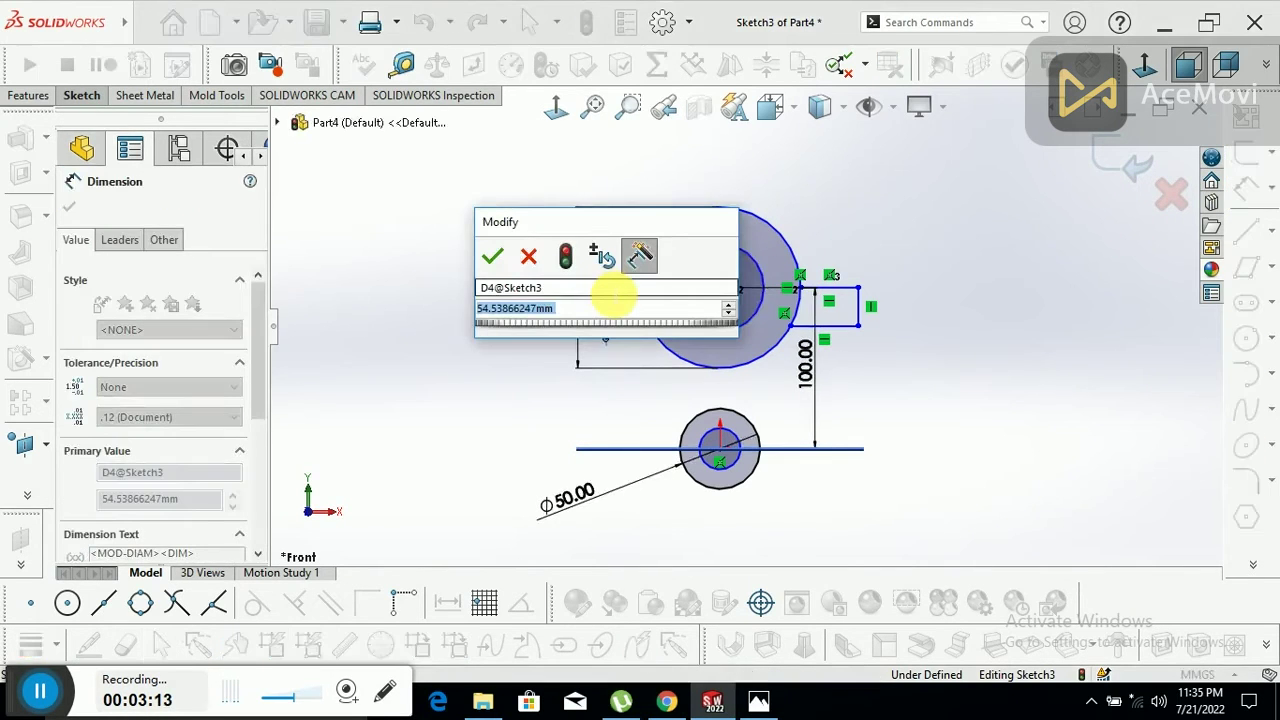
text(50)
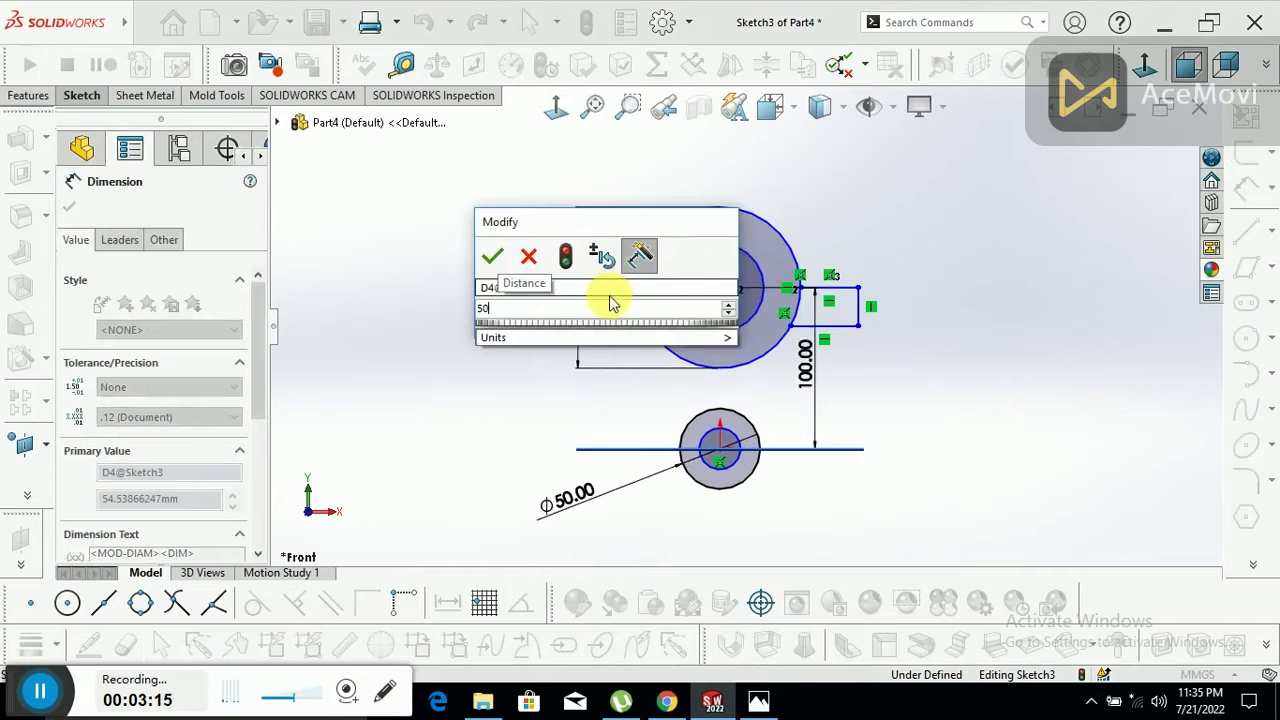
key(Return)
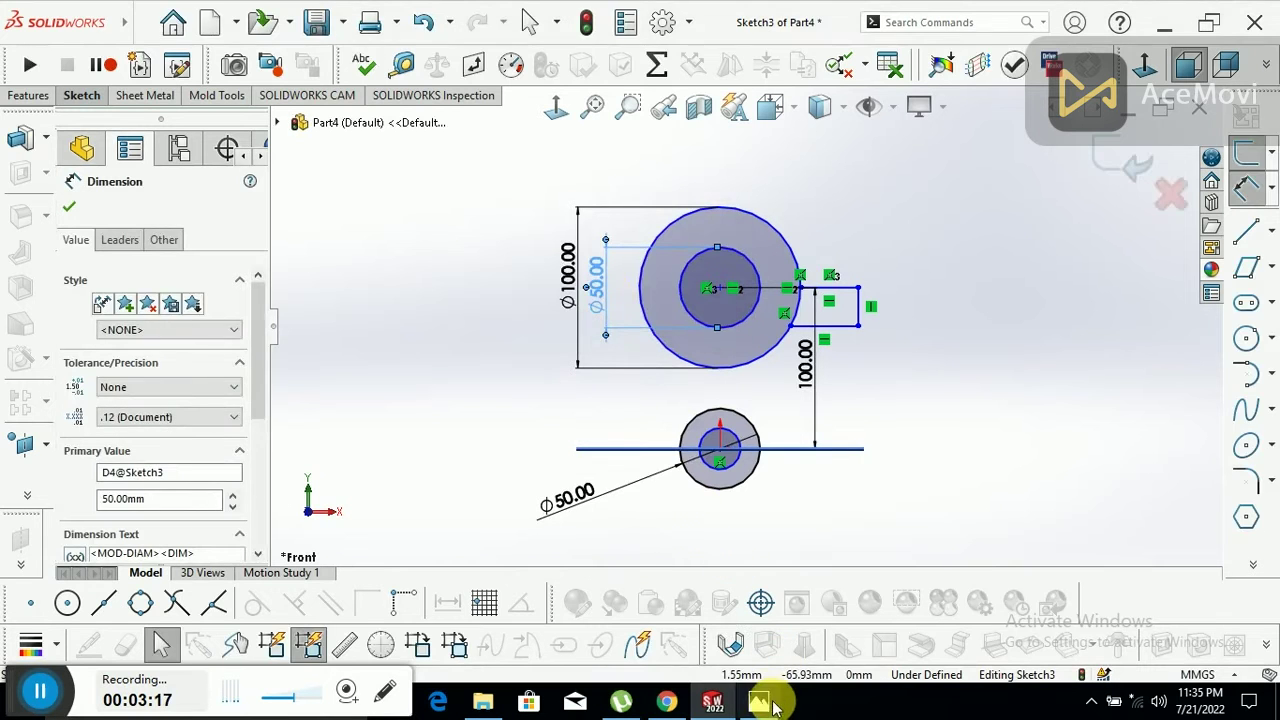
click(760, 702)
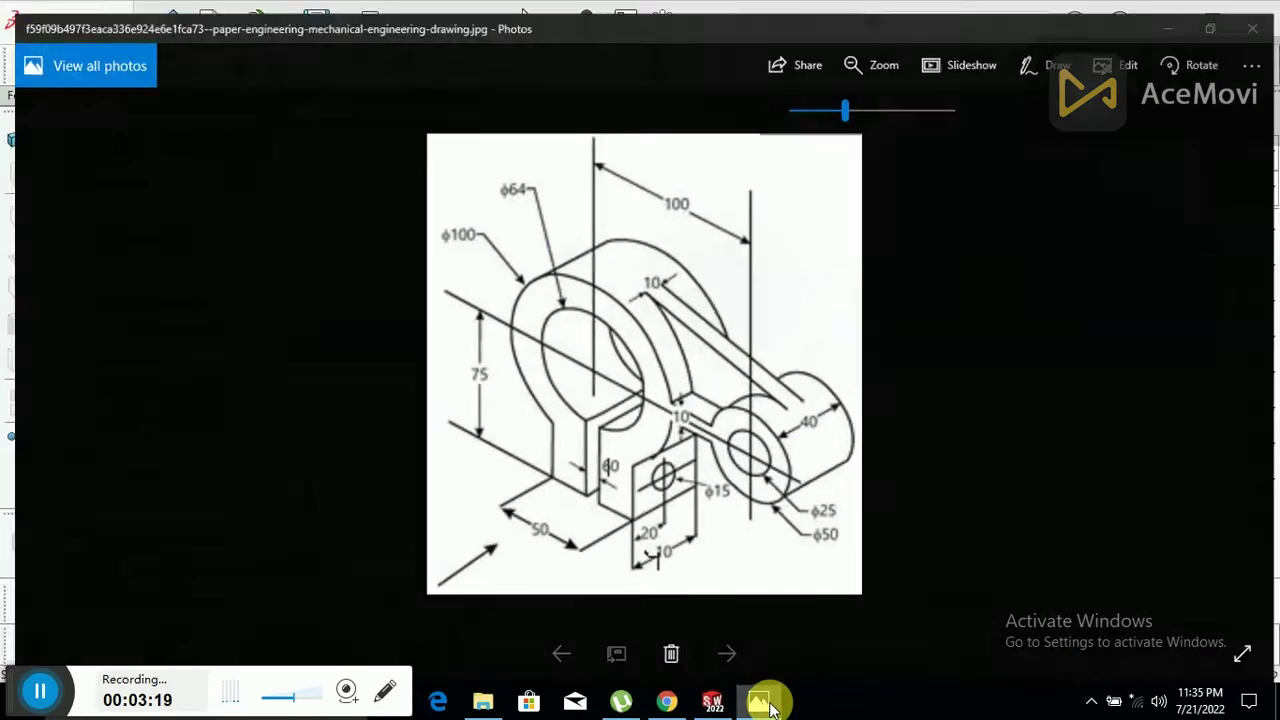
click(760, 702)
- Dimension the small inner circle at Ø25.71, moving its label to the upper left
click(603, 290)
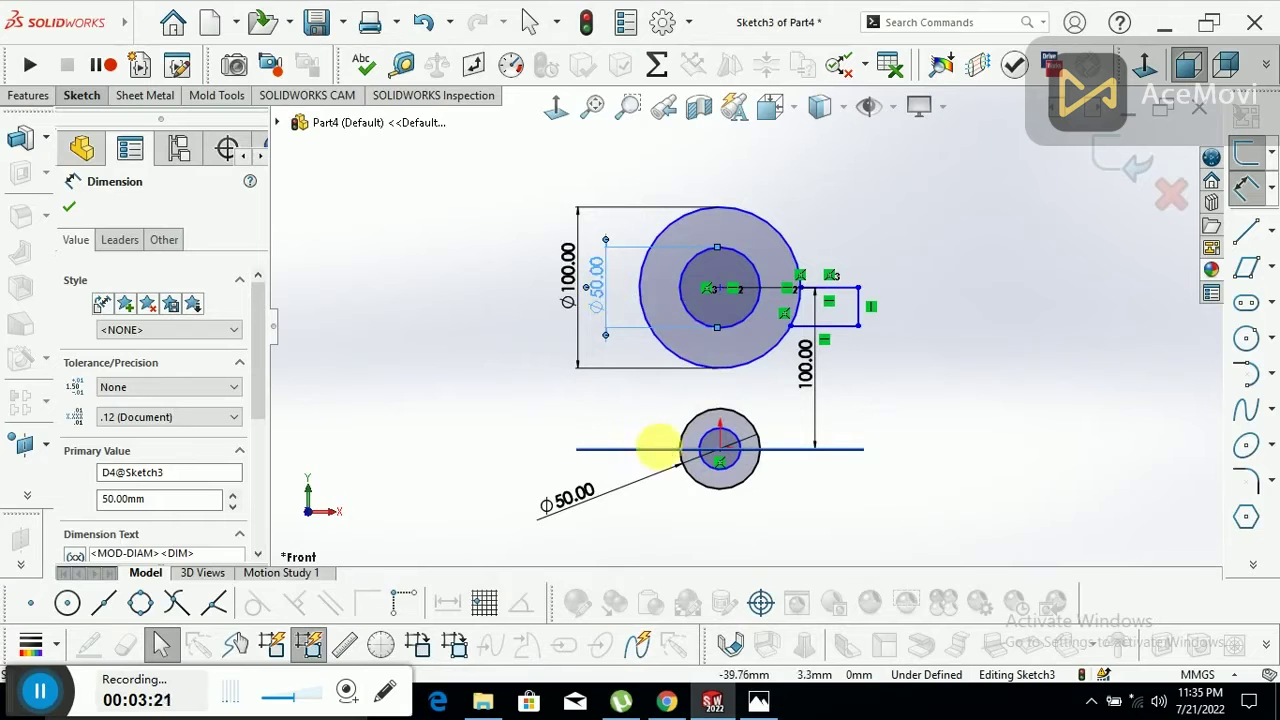
click(719, 448)
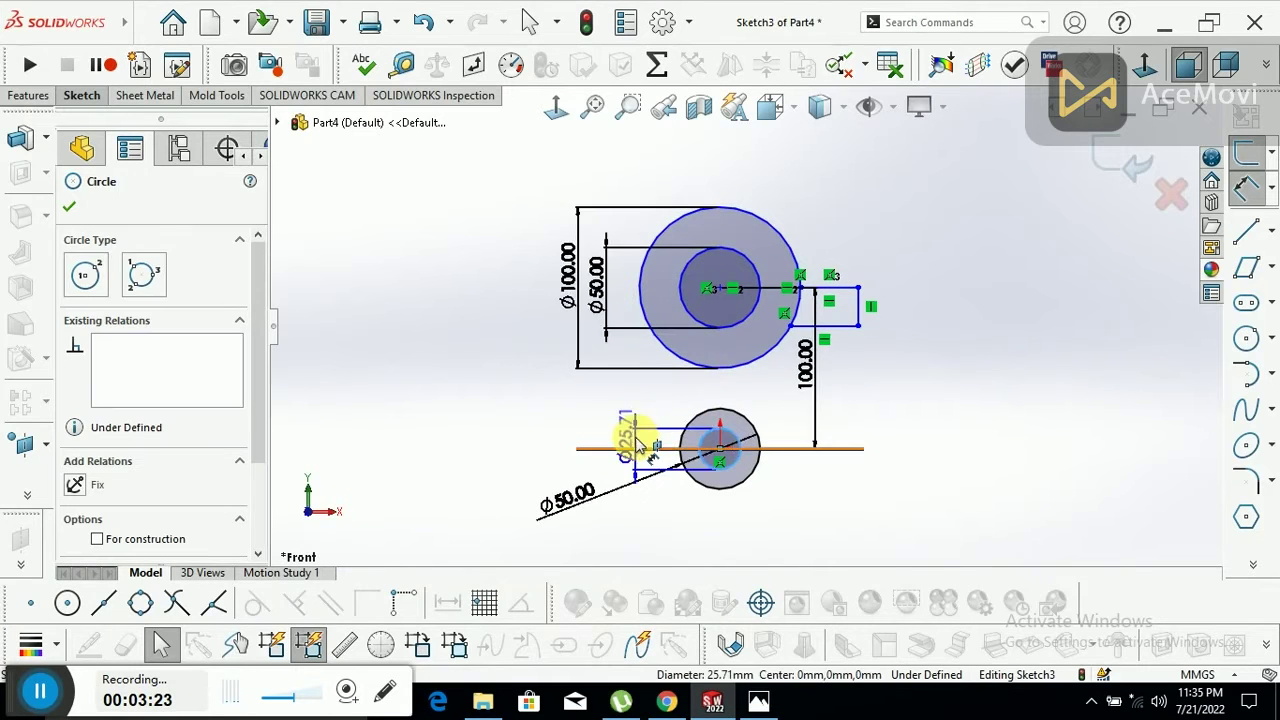
key(Escape)
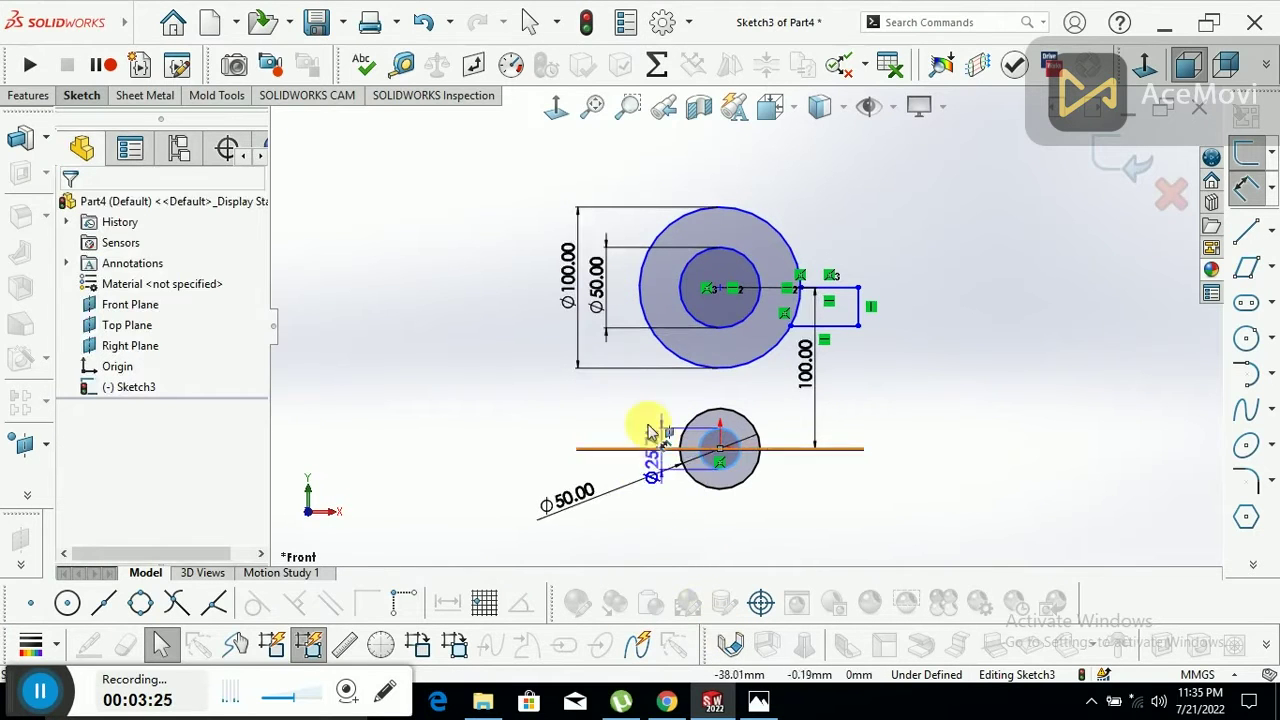
drag(672, 548, 622, 410)
click(645, 467)
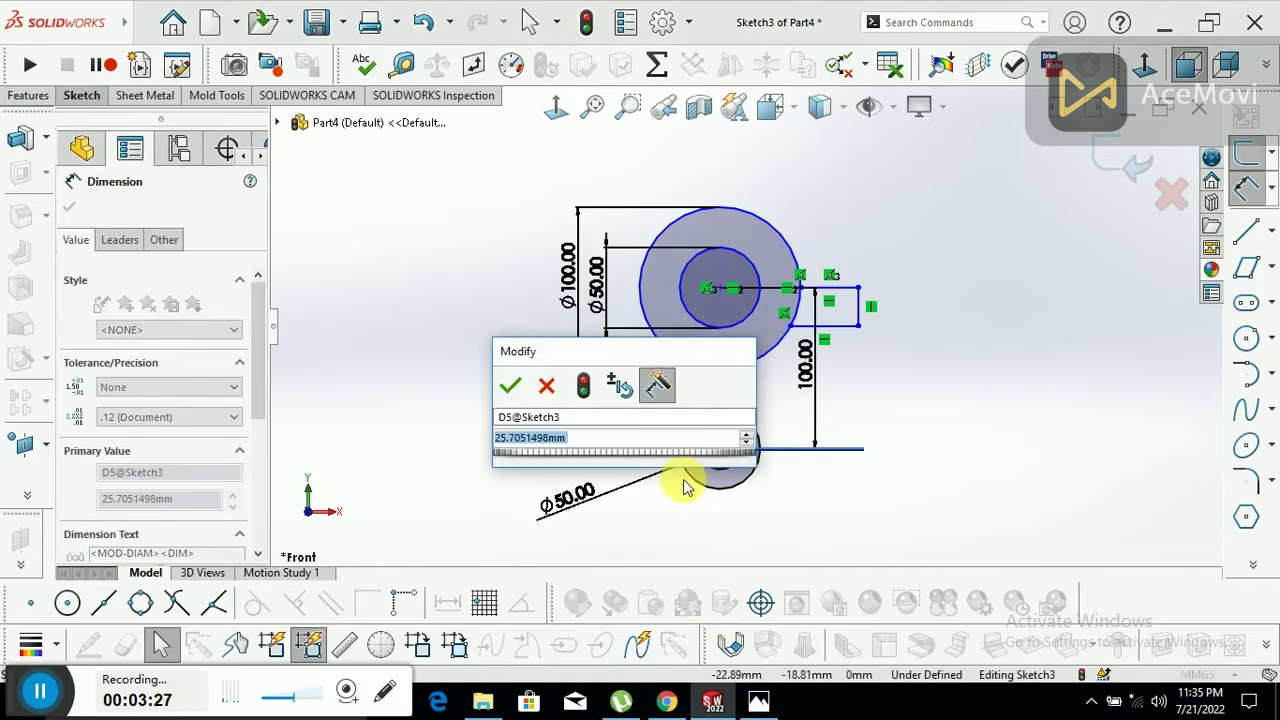
click(758, 702)
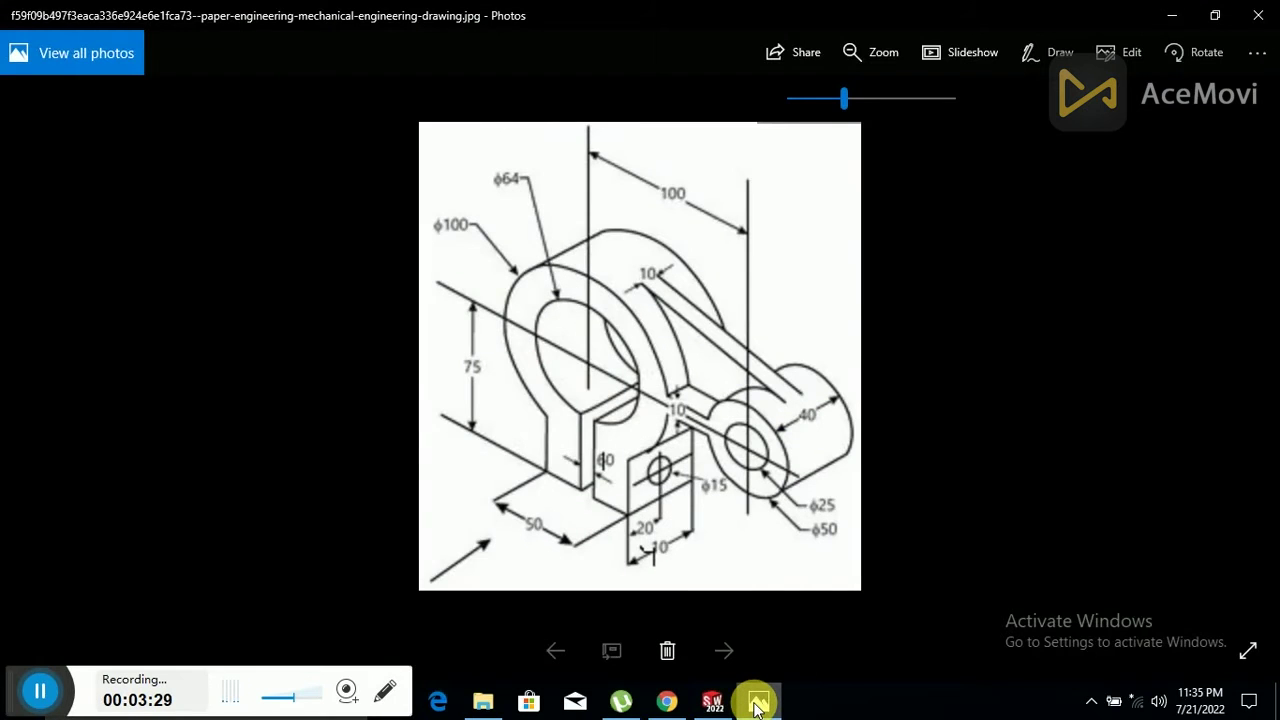
click(758, 702)
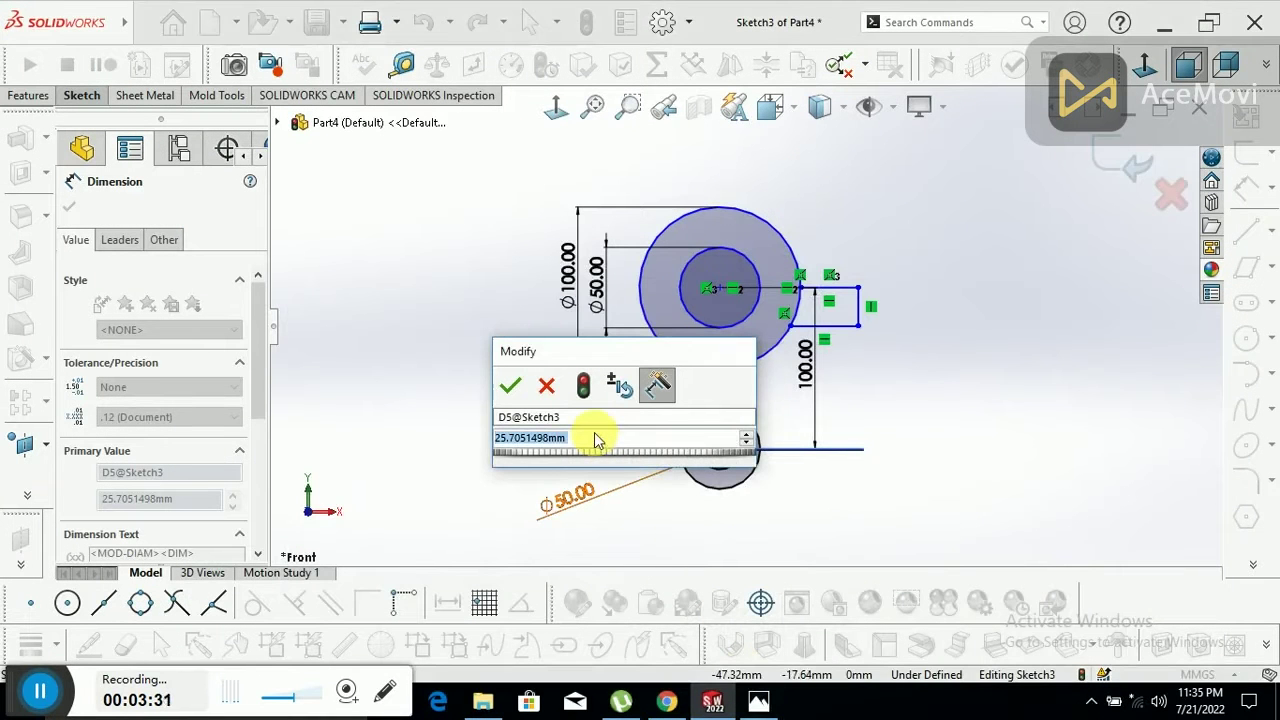
text(25.71)
key(Return)
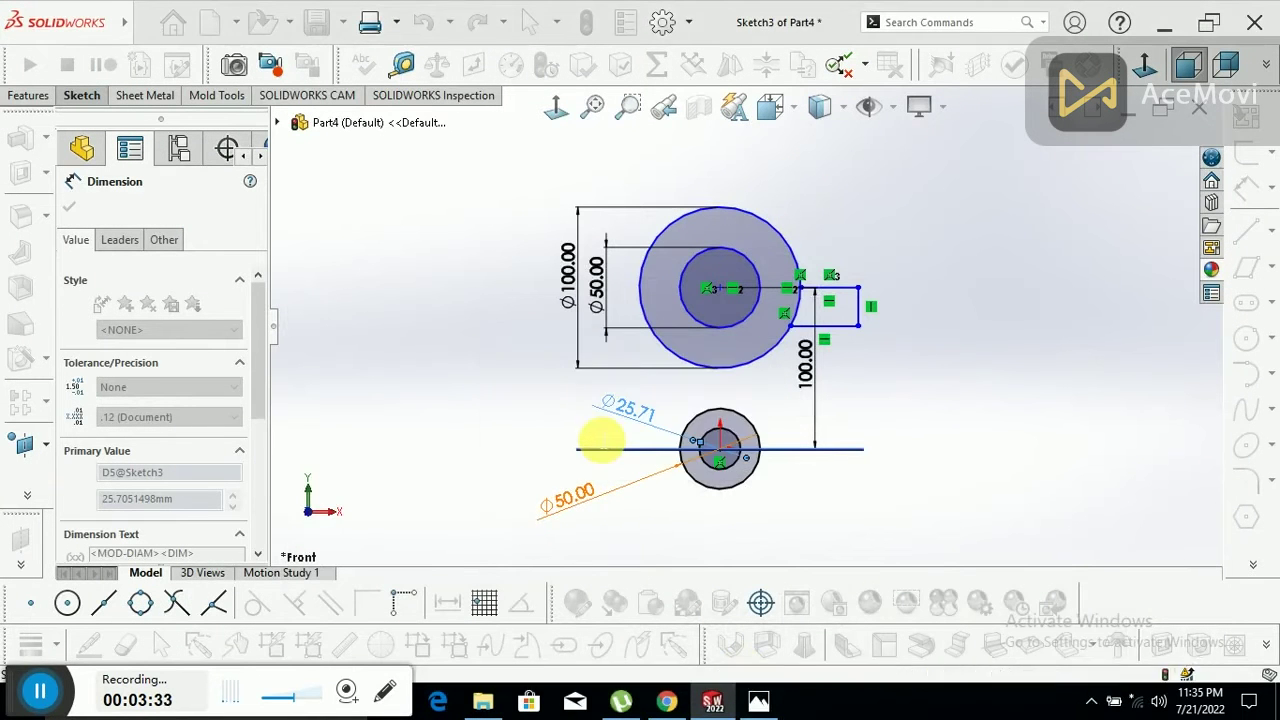
- Change the upper ring's inner circle diameter to Ø65
double_click(603, 290)
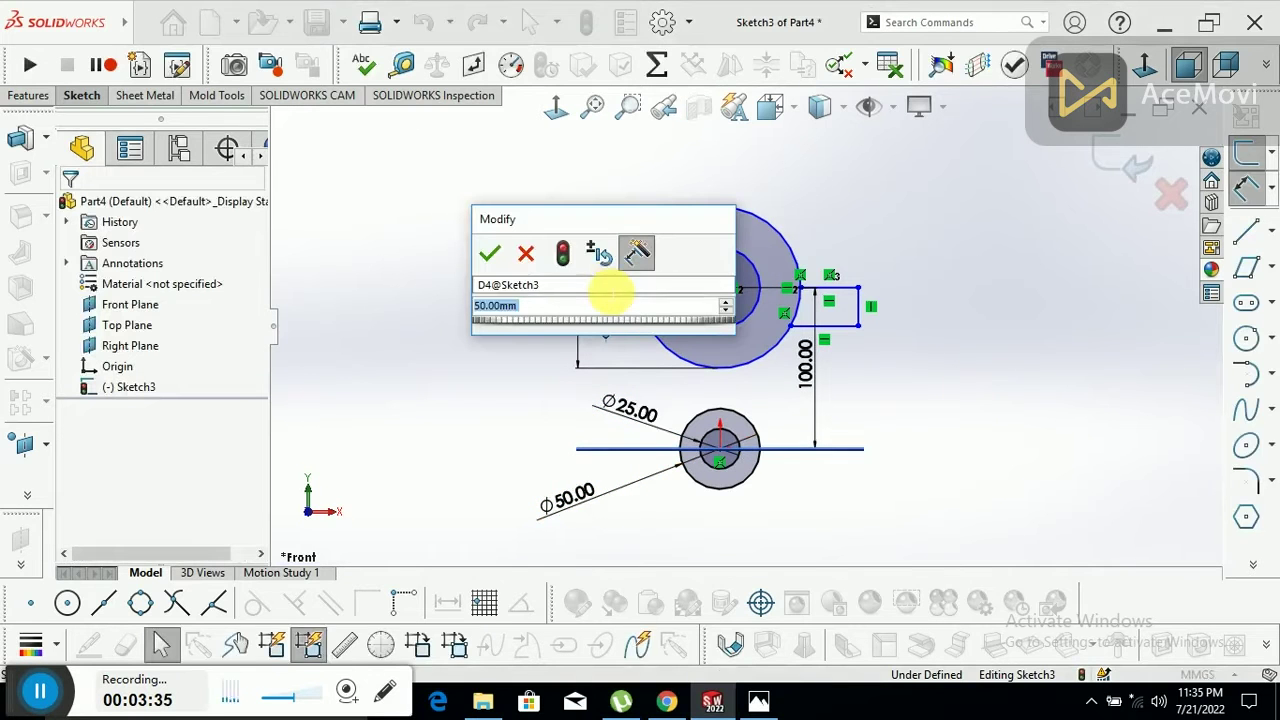
text(40)
key(Return)
click(598, 294)
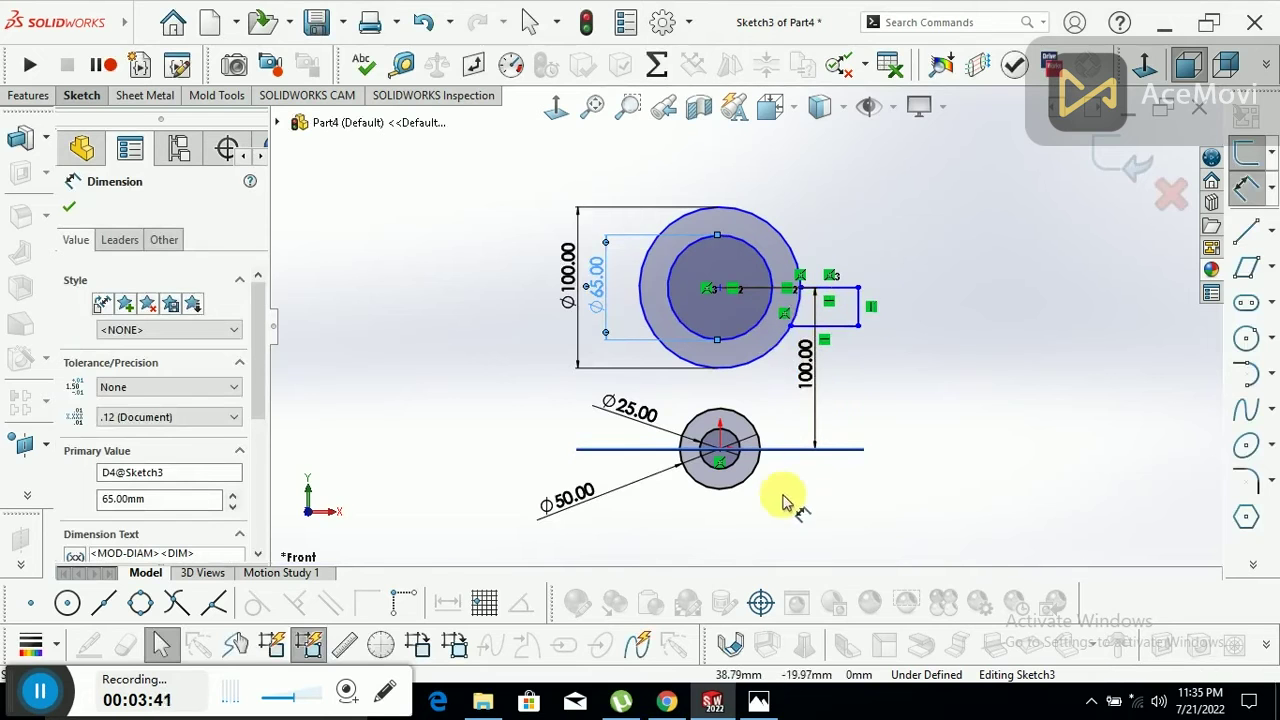
scroll(857, 337, down, 1)
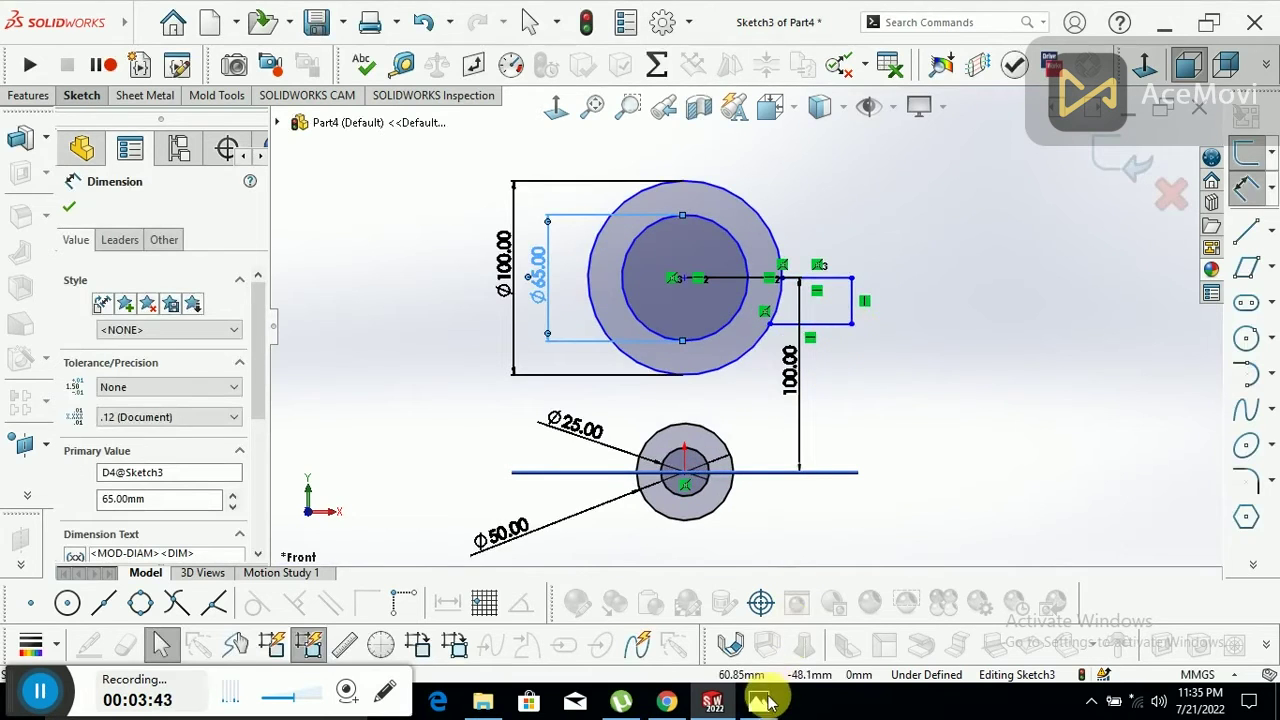
click(760, 702)
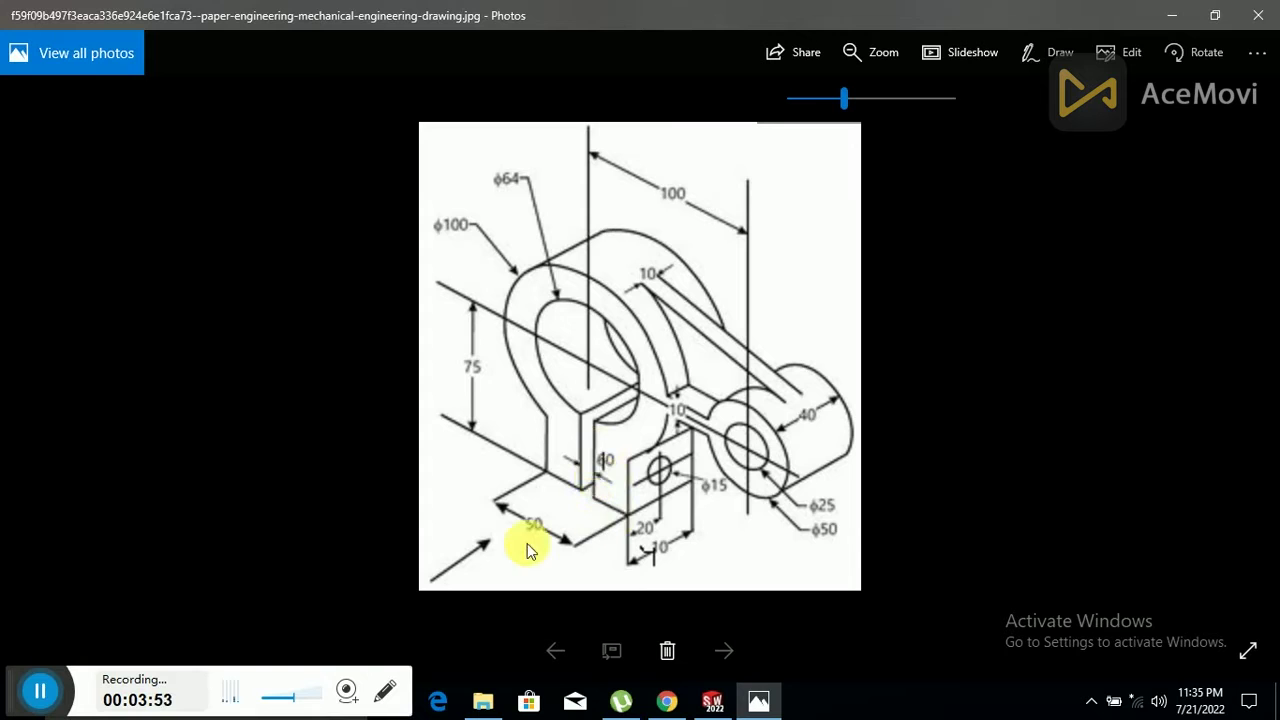
- Switch from the reference drawing back to the SOLIDWORKS sketch
click(755, 700)
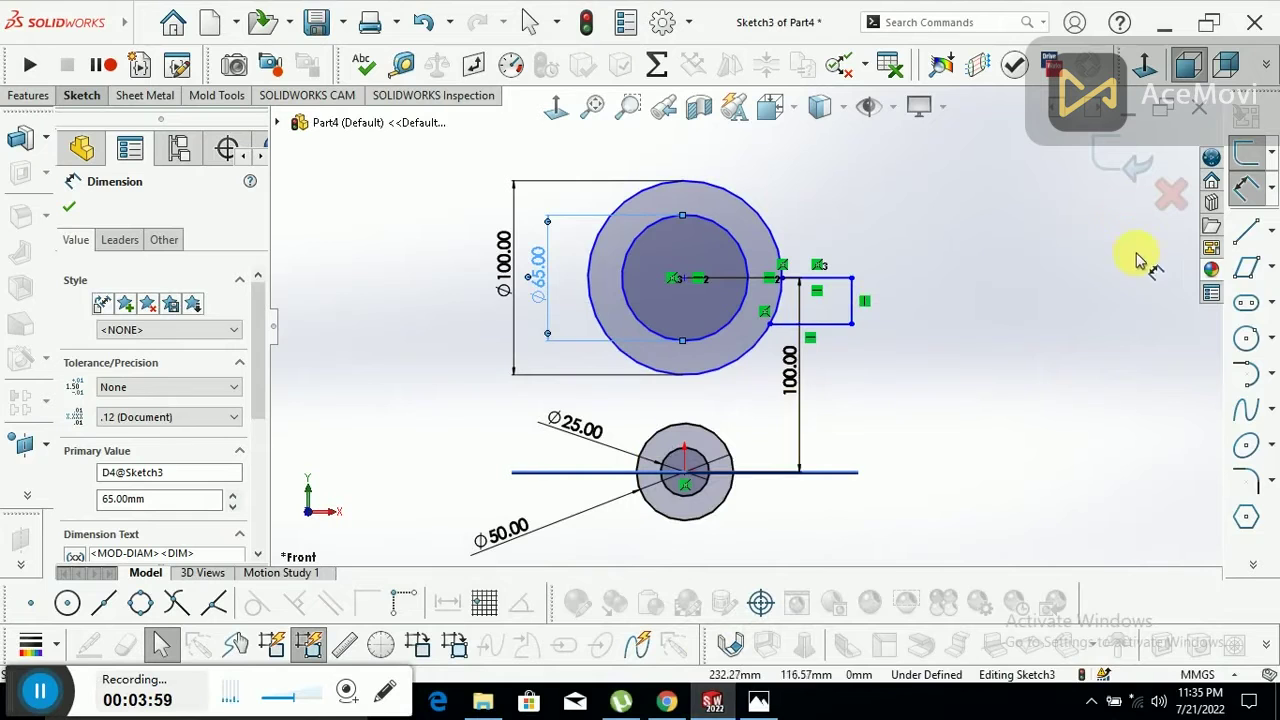
- Set the projecting box's height dimension to 25 mm, checking the drawing for the value
click(1240, 243)
click(882, 268)
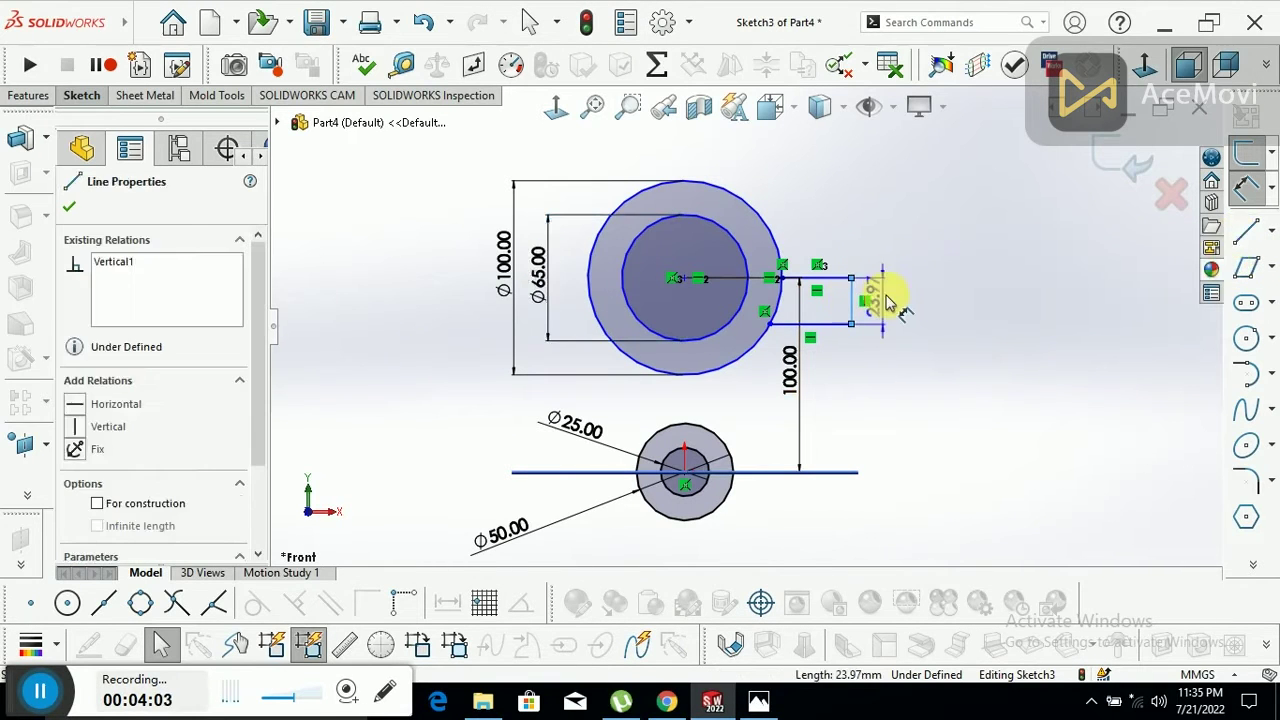
click(897, 307)
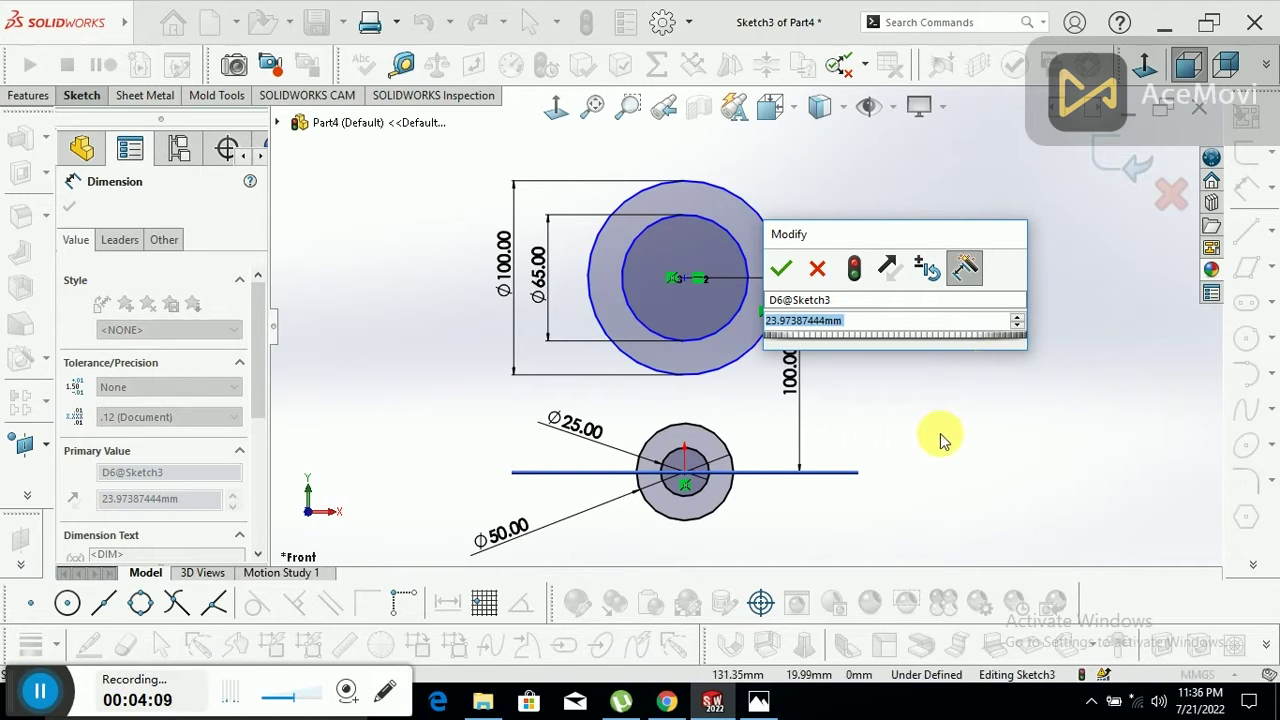
click(759, 700)
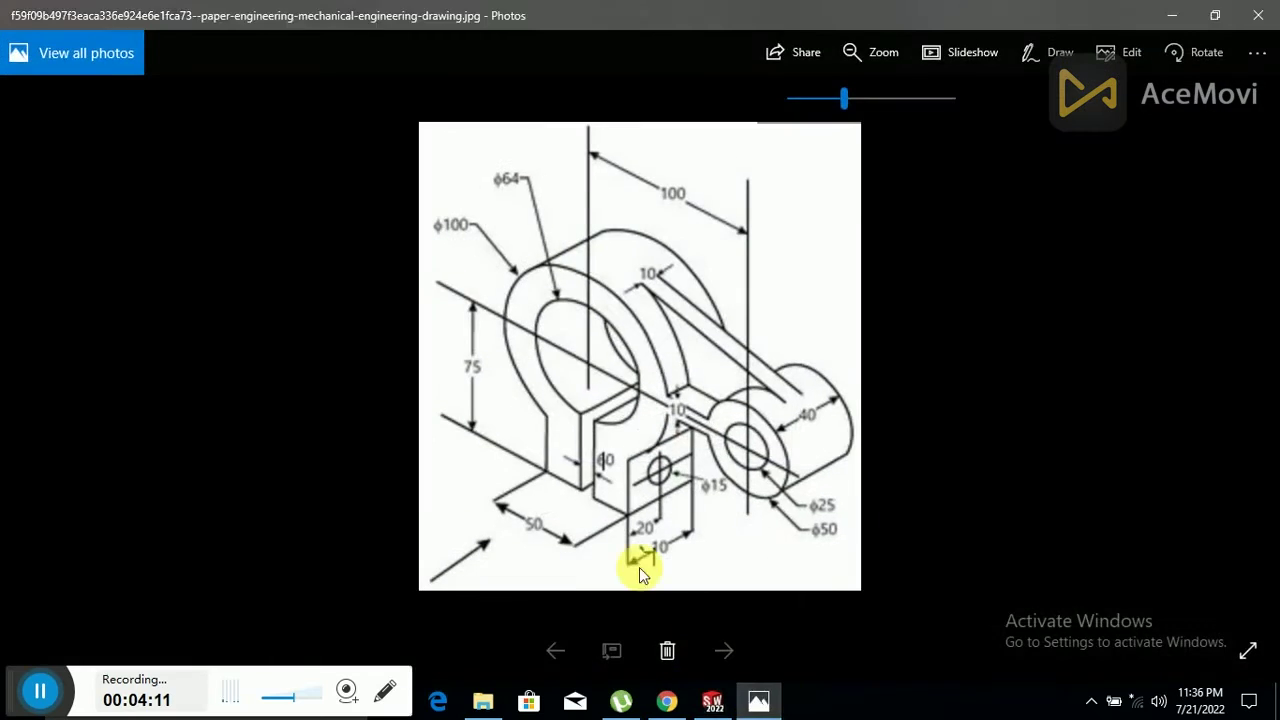
click(759, 700)
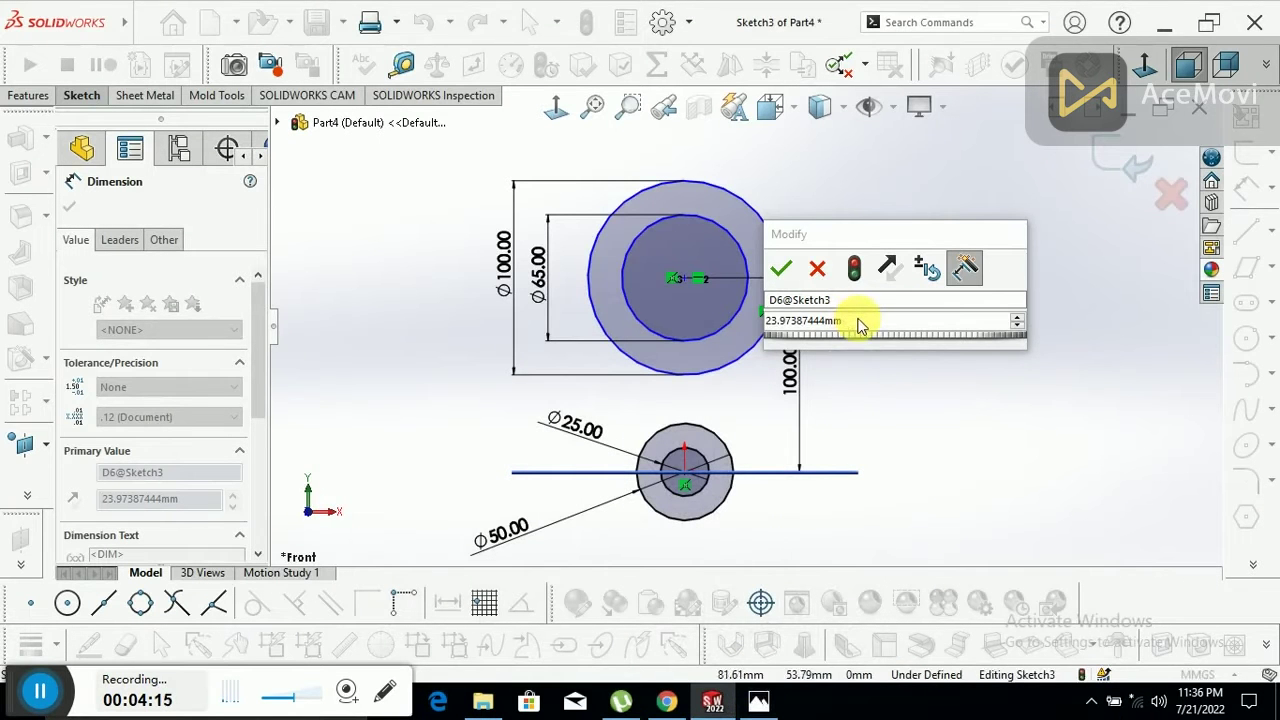
click(848, 322)
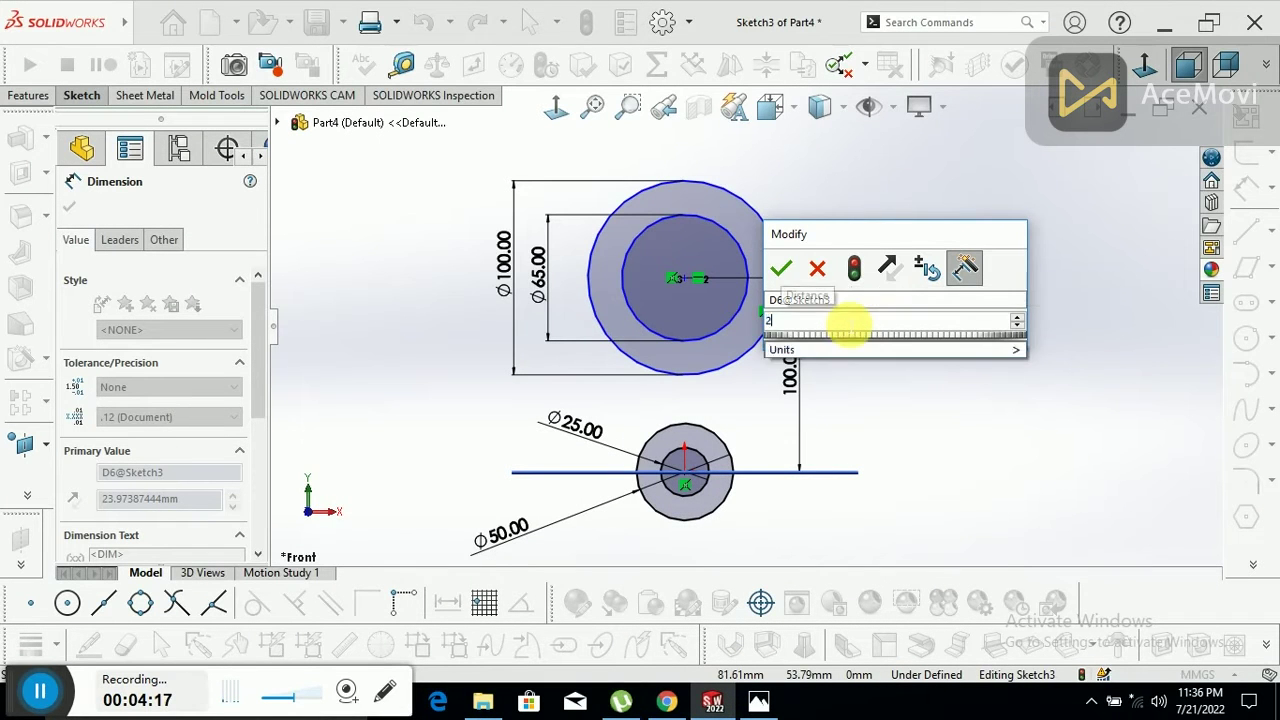
text(5)
key(Return)
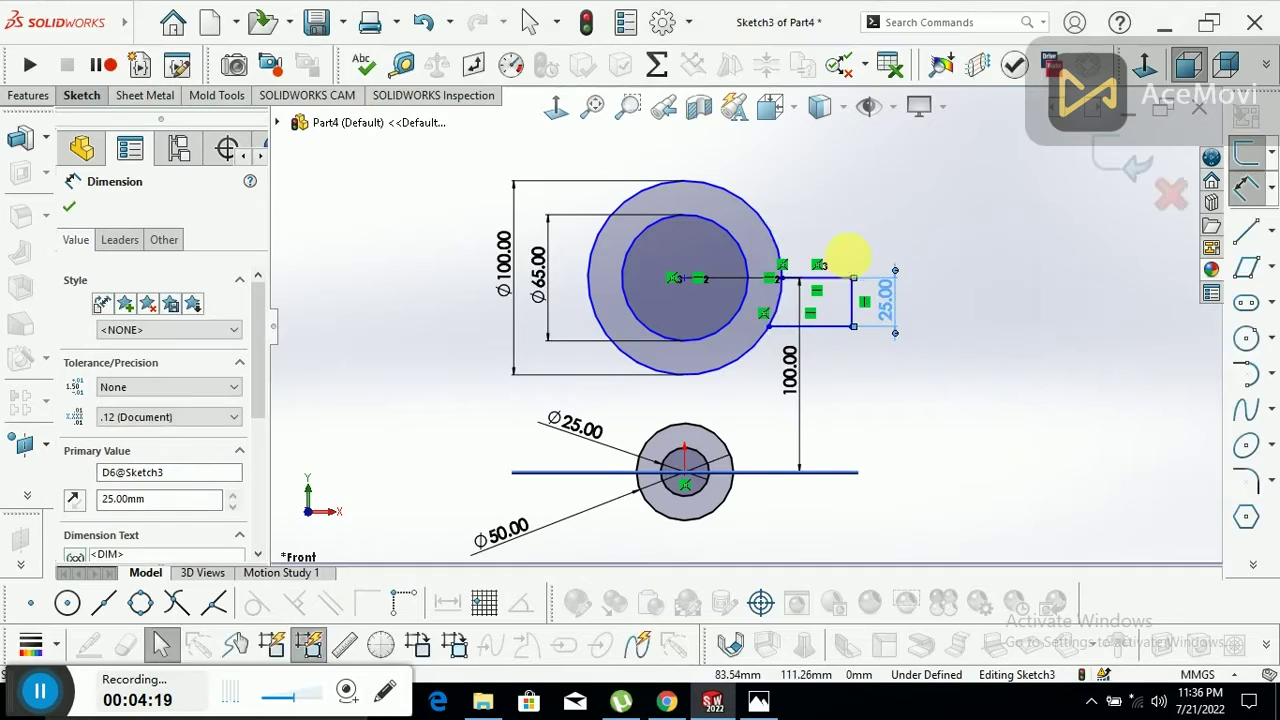
scroll(846, 257, down, 3)
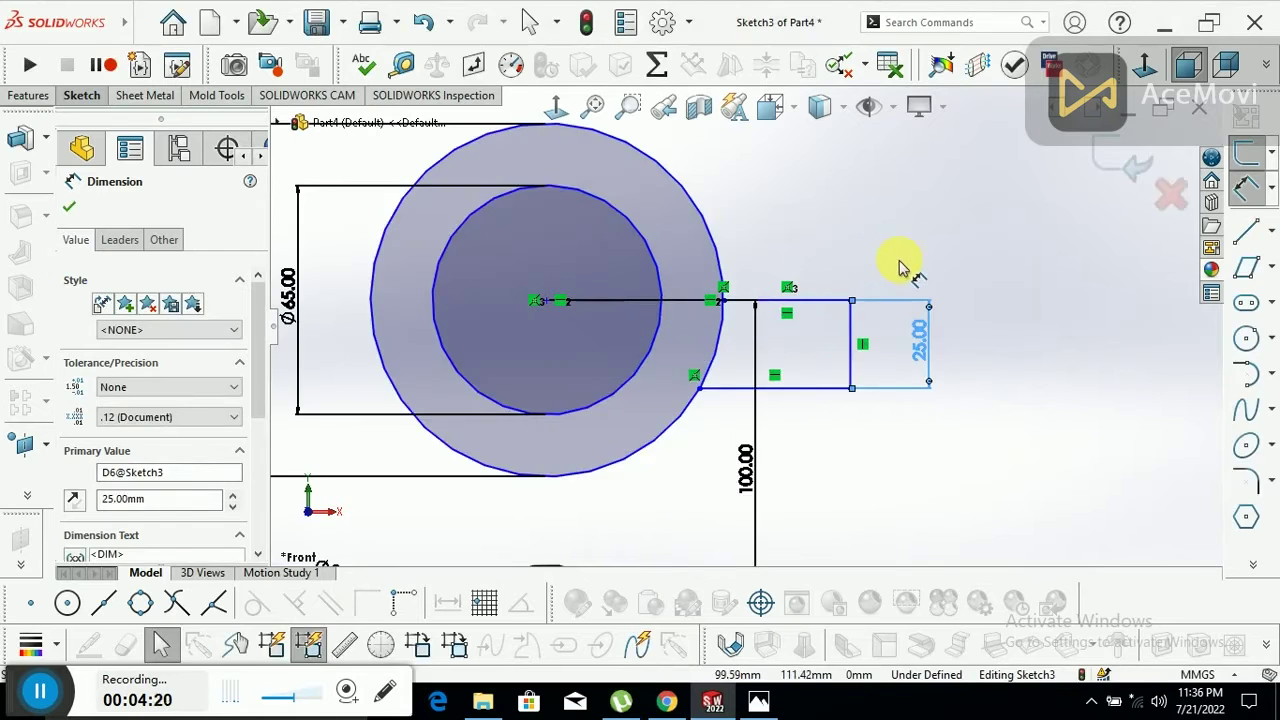
- Draw lines up from the box's top-right corner and back left to the ring's edge
click(1245, 237)
click(851, 300)
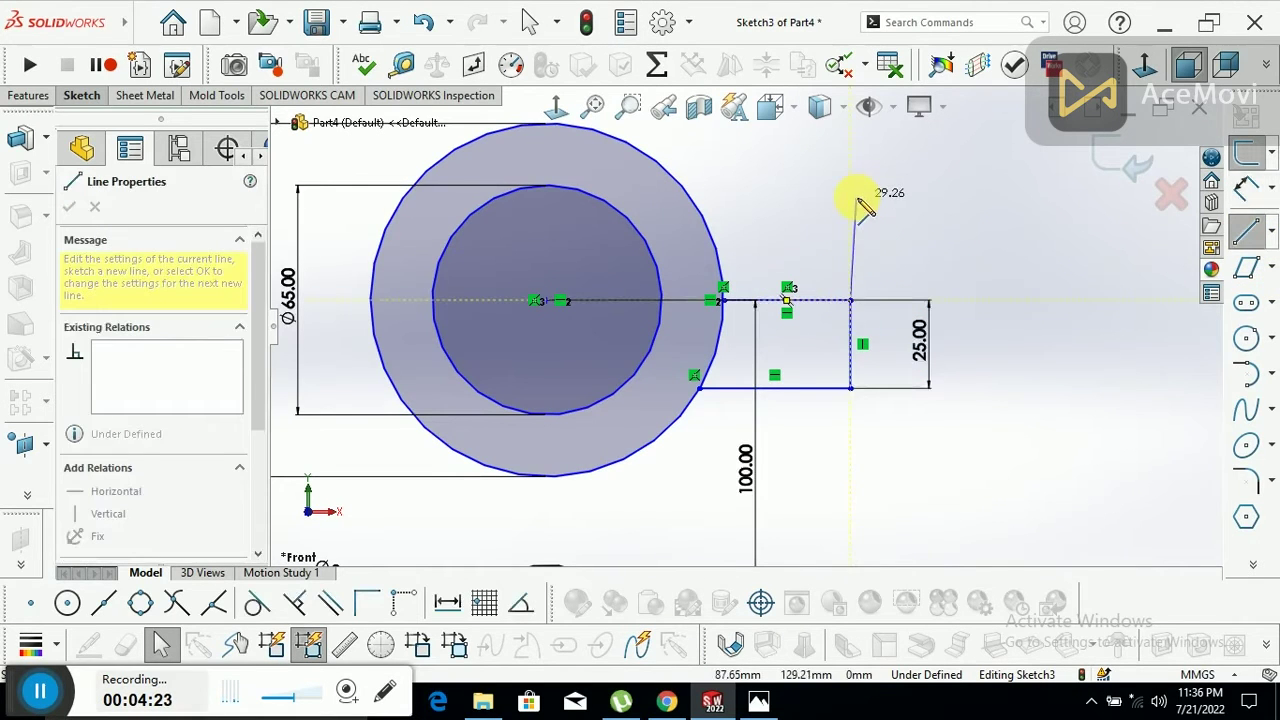
click(850, 207)
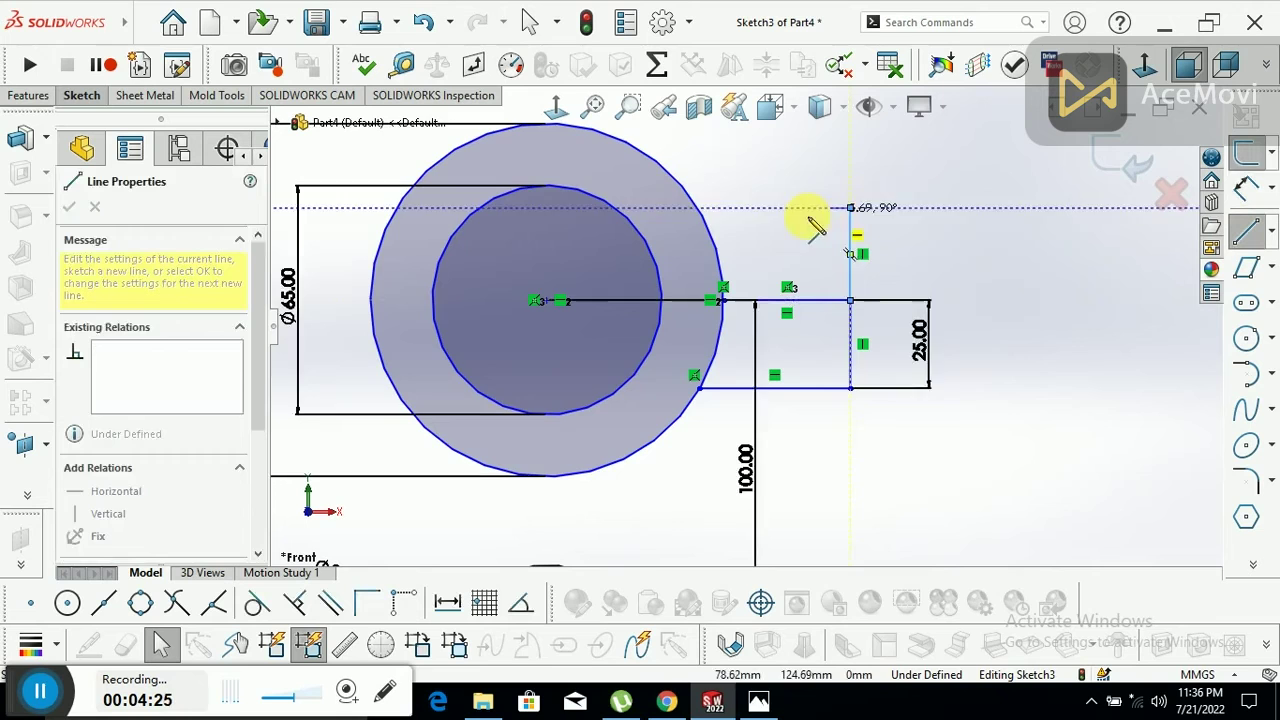
click(700, 210)
right_click(909, 229)
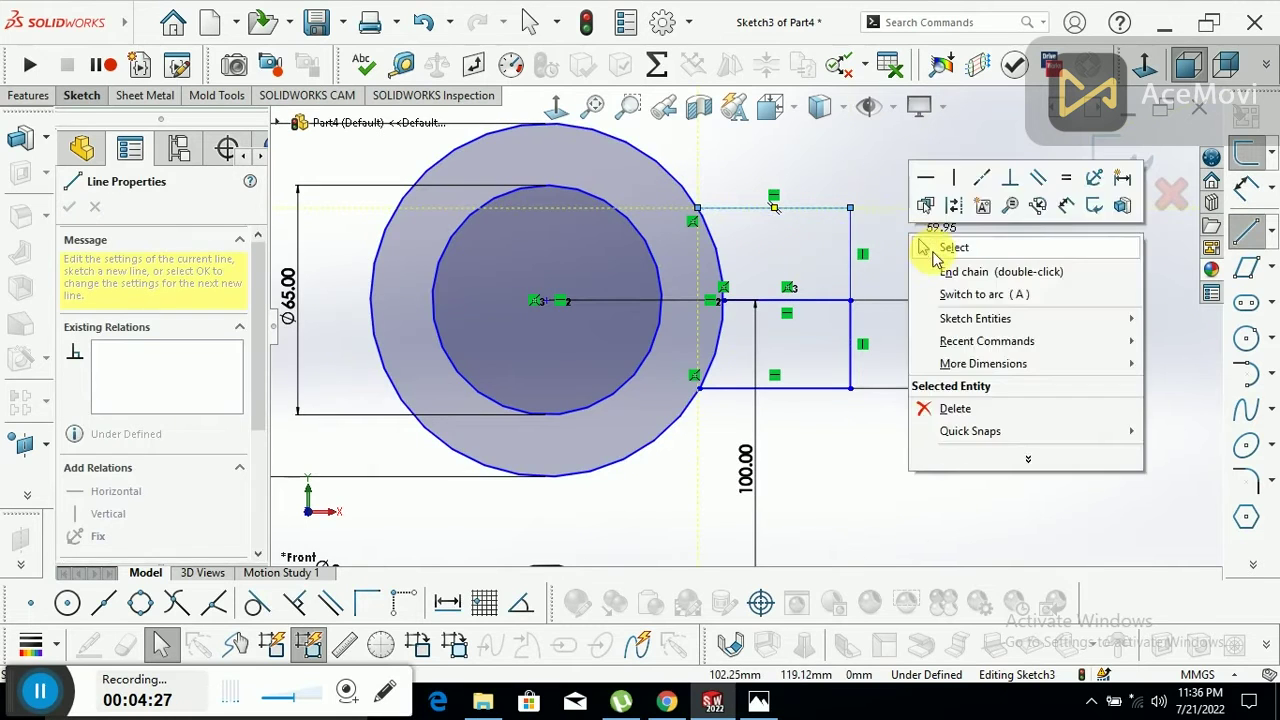
click(924, 244)
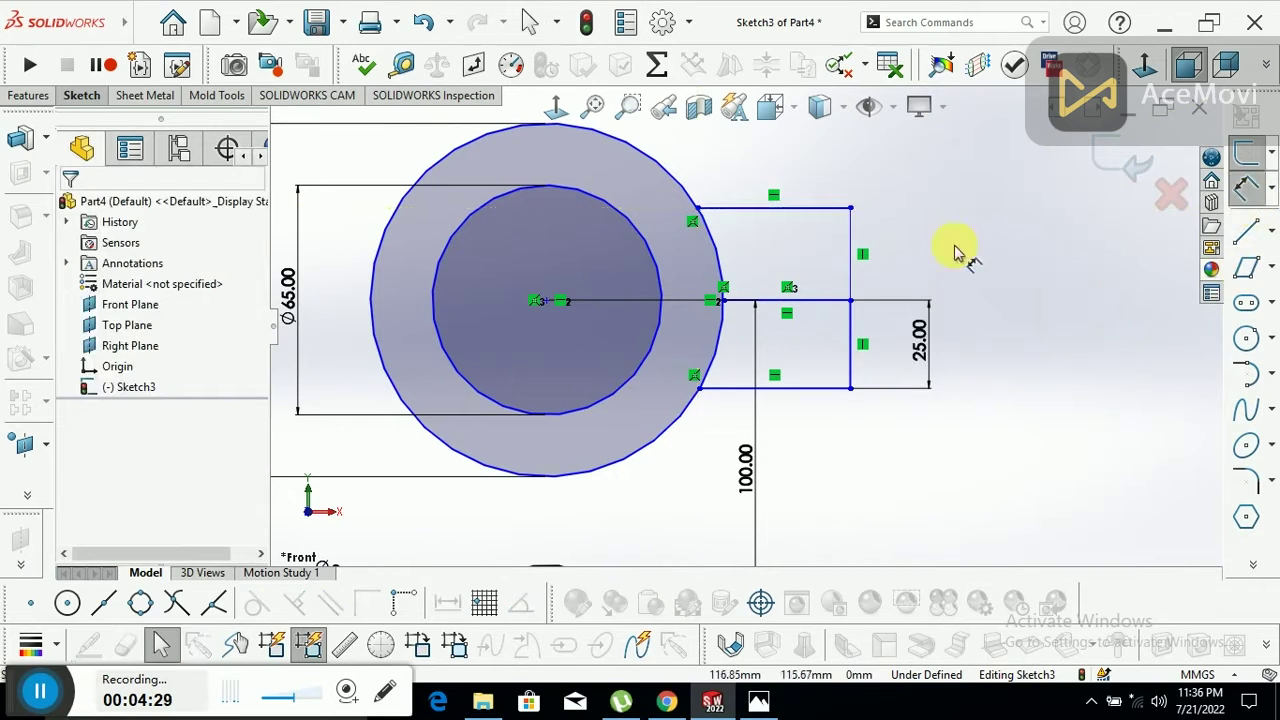
- Dimension the new upper vertical edge as 25 mm
click(855, 252)
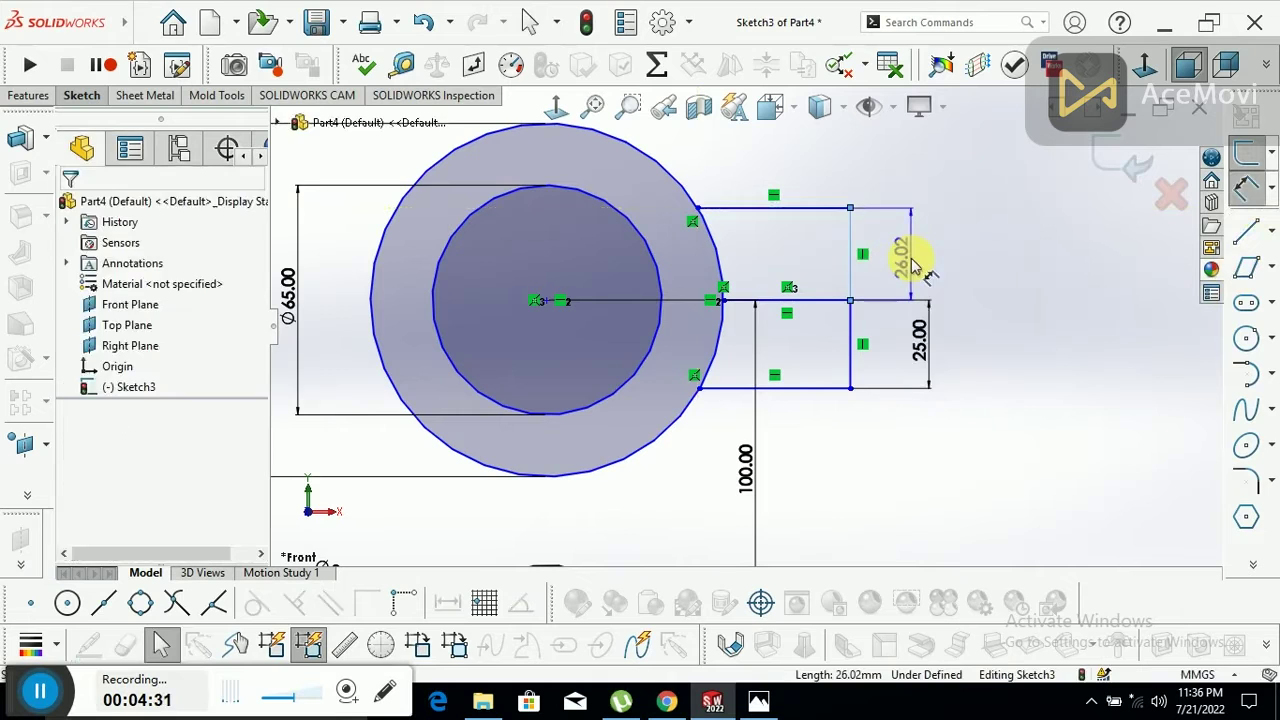
click(905, 262)
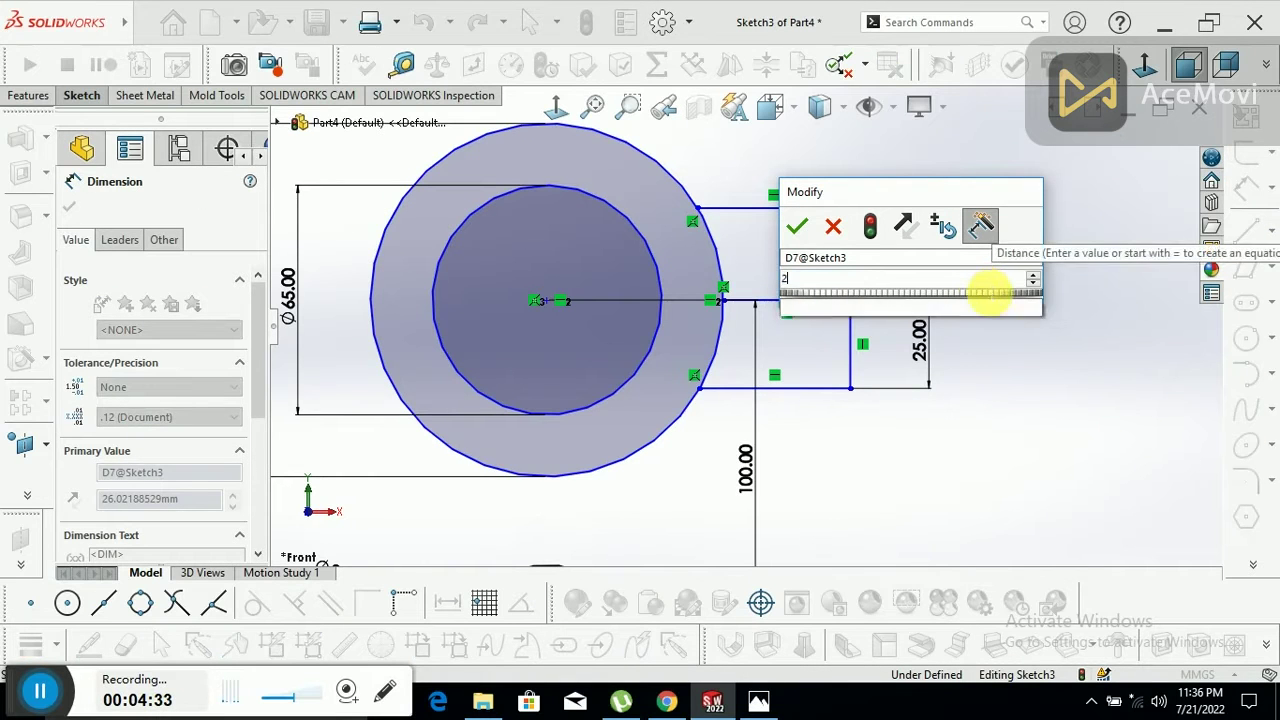
text(25)
key(Return)
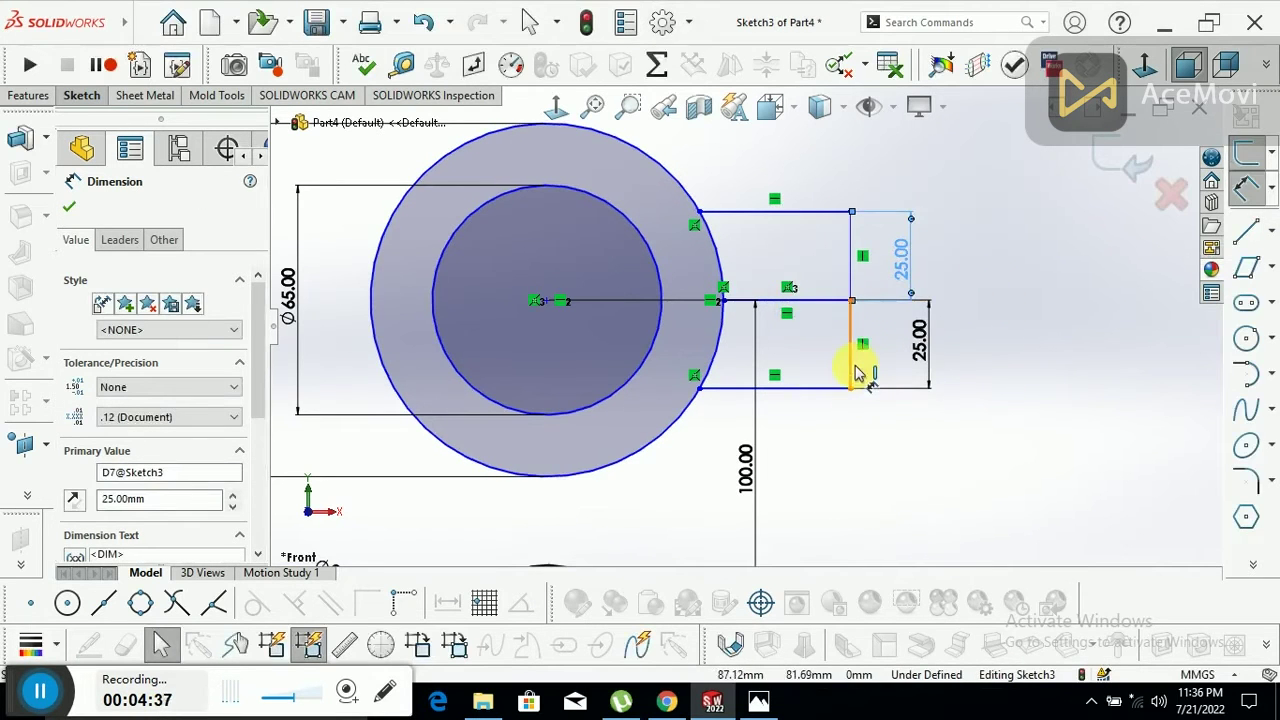
- Add the 35.91 mm width dimension from the box's right edge to the ring
drag(855, 372, 730, 312)
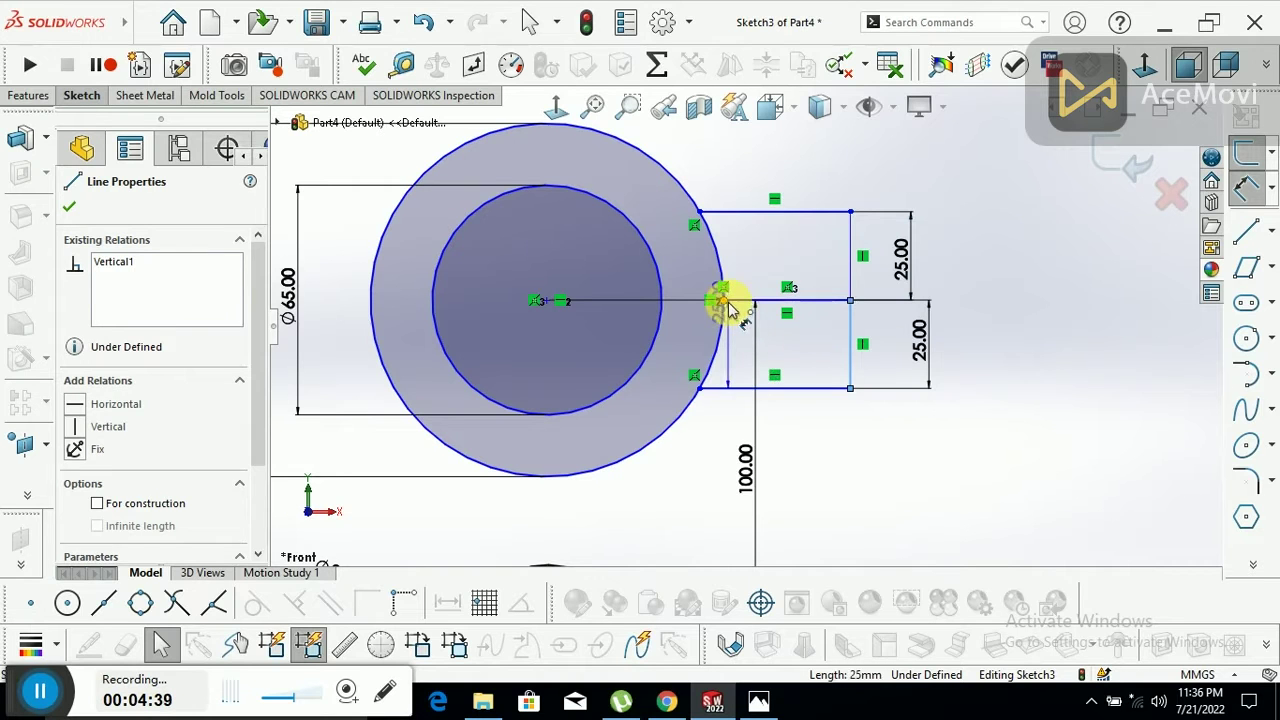
click(724, 302)
click(808, 458)
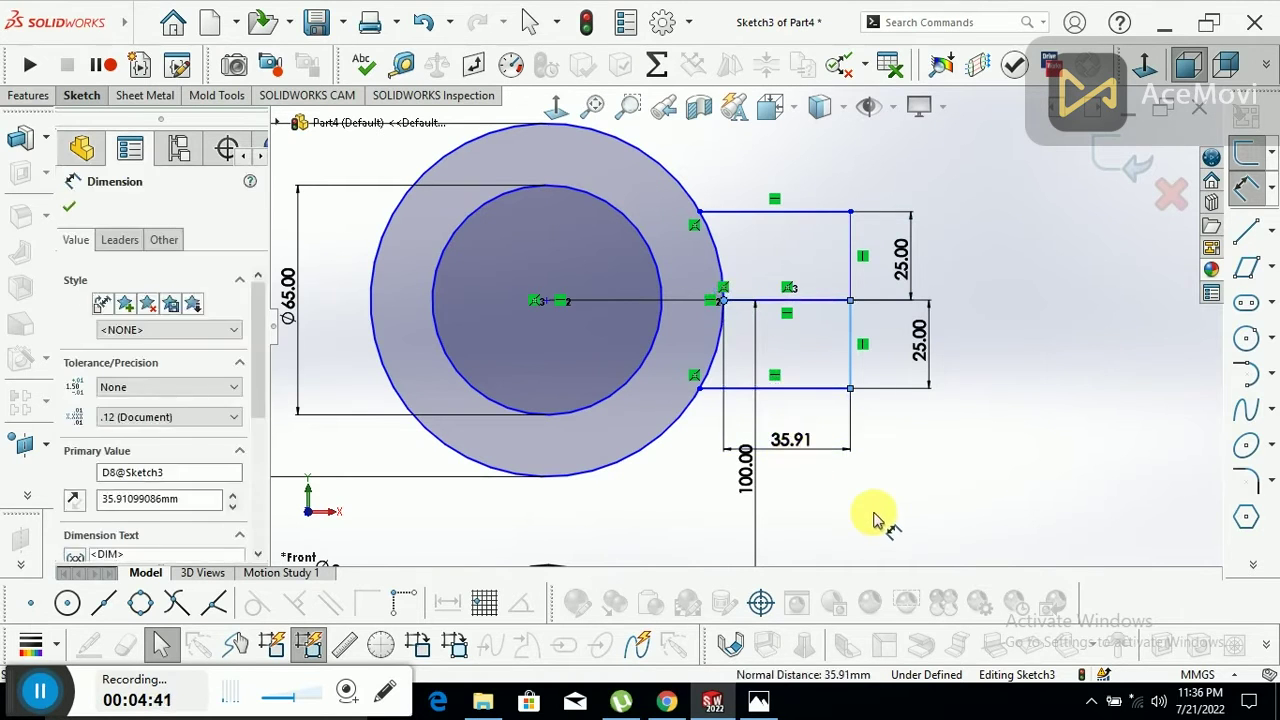
click(760, 703)
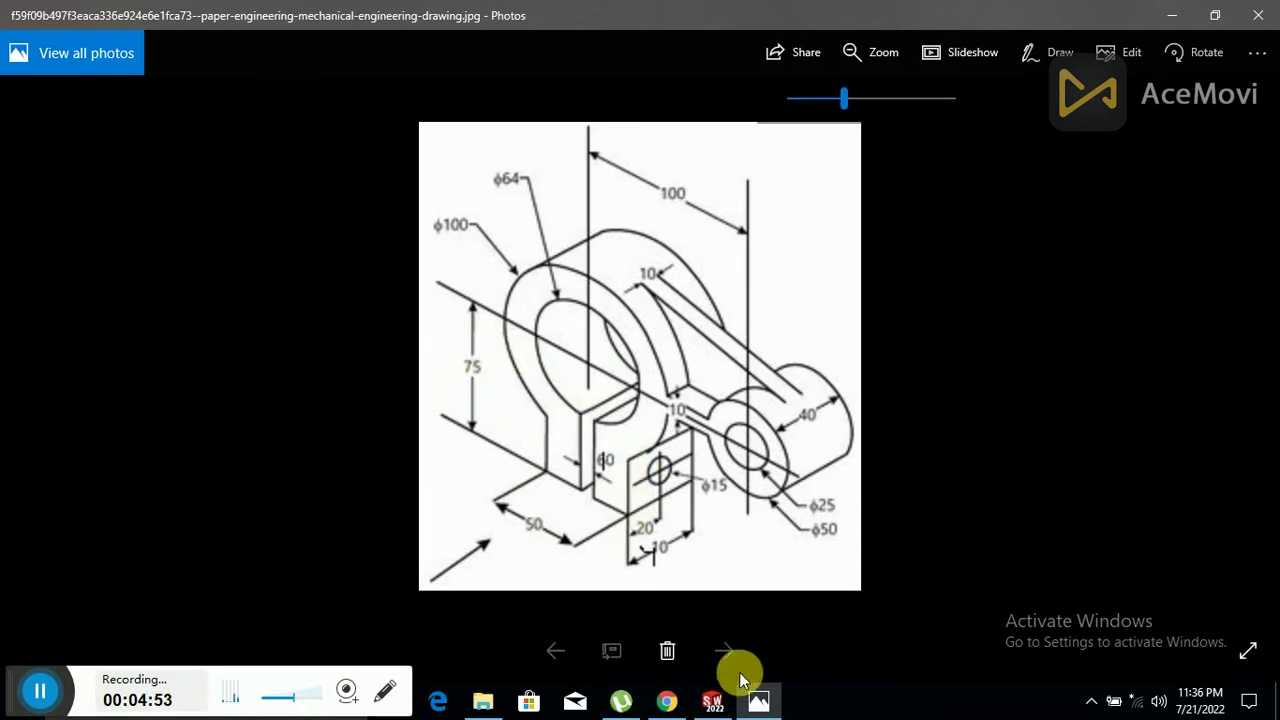
- Accept the 35.91 mm box width dimension unchanged
click(758, 700)
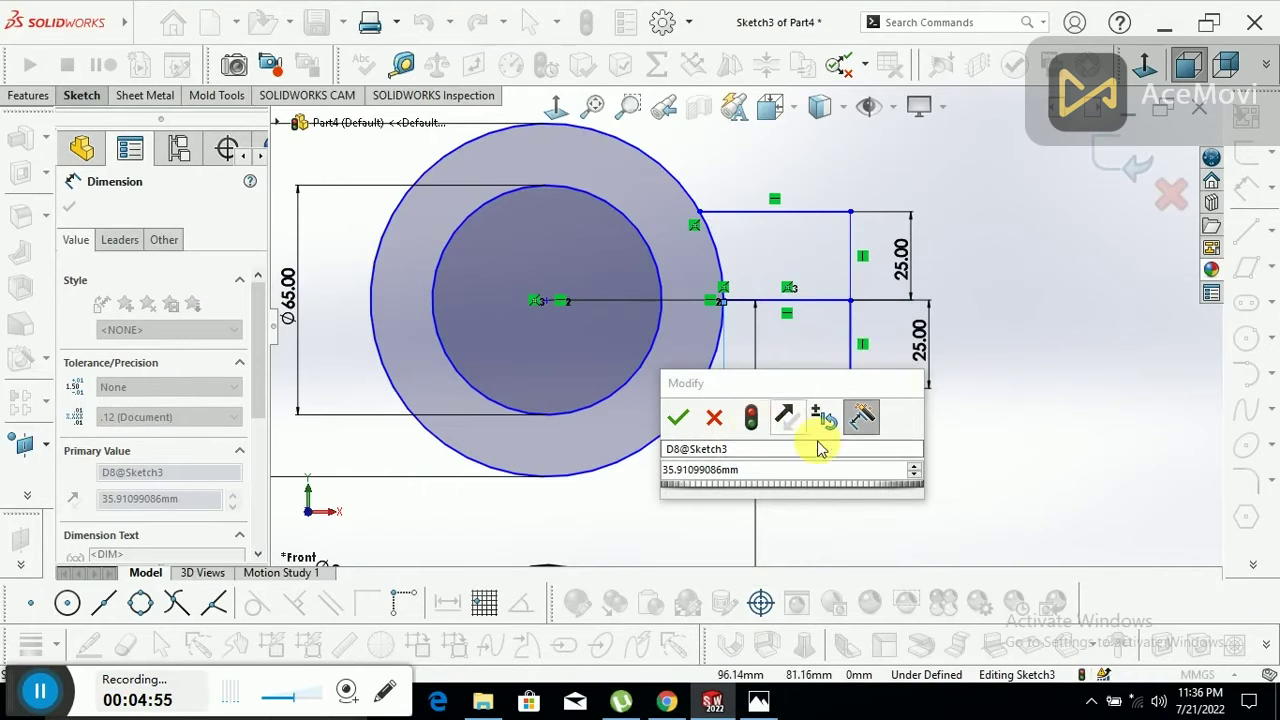
click(714, 418)
key(Return)
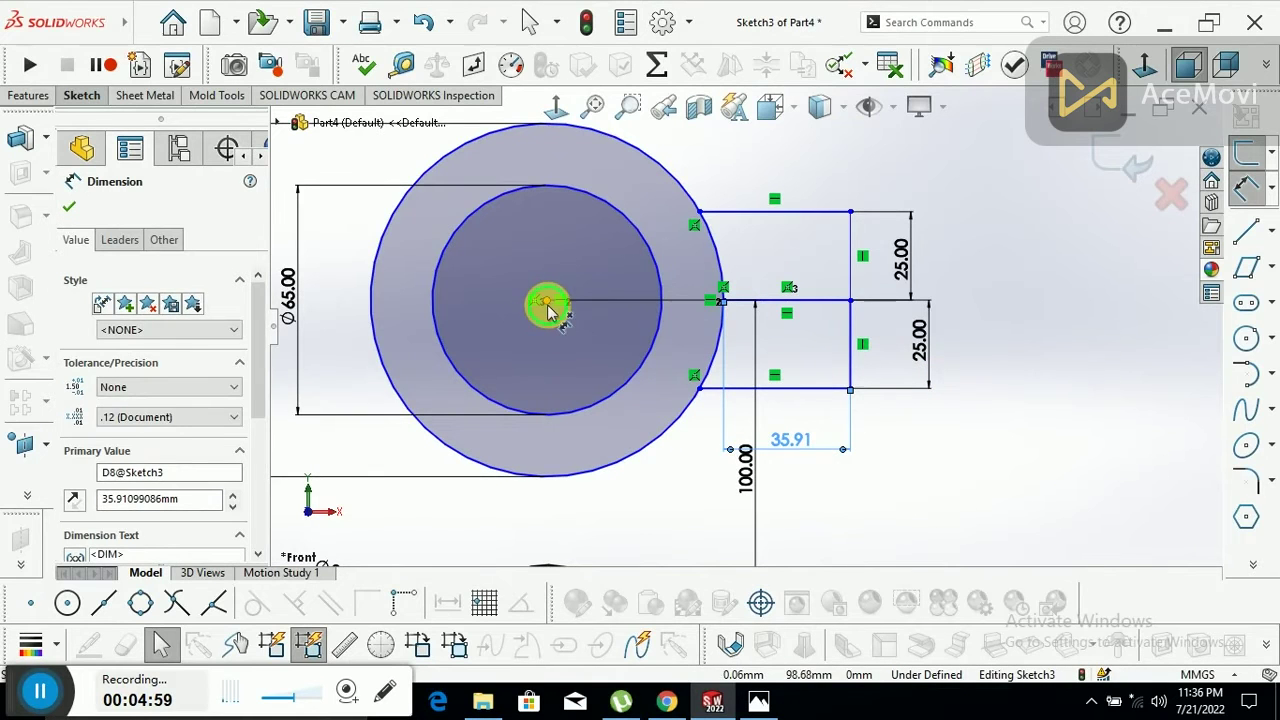
- Add a driving 85.91 mm ring-centre-to-box-edge dimension, then undo the over-defining change
click(547, 304)
click(853, 325)
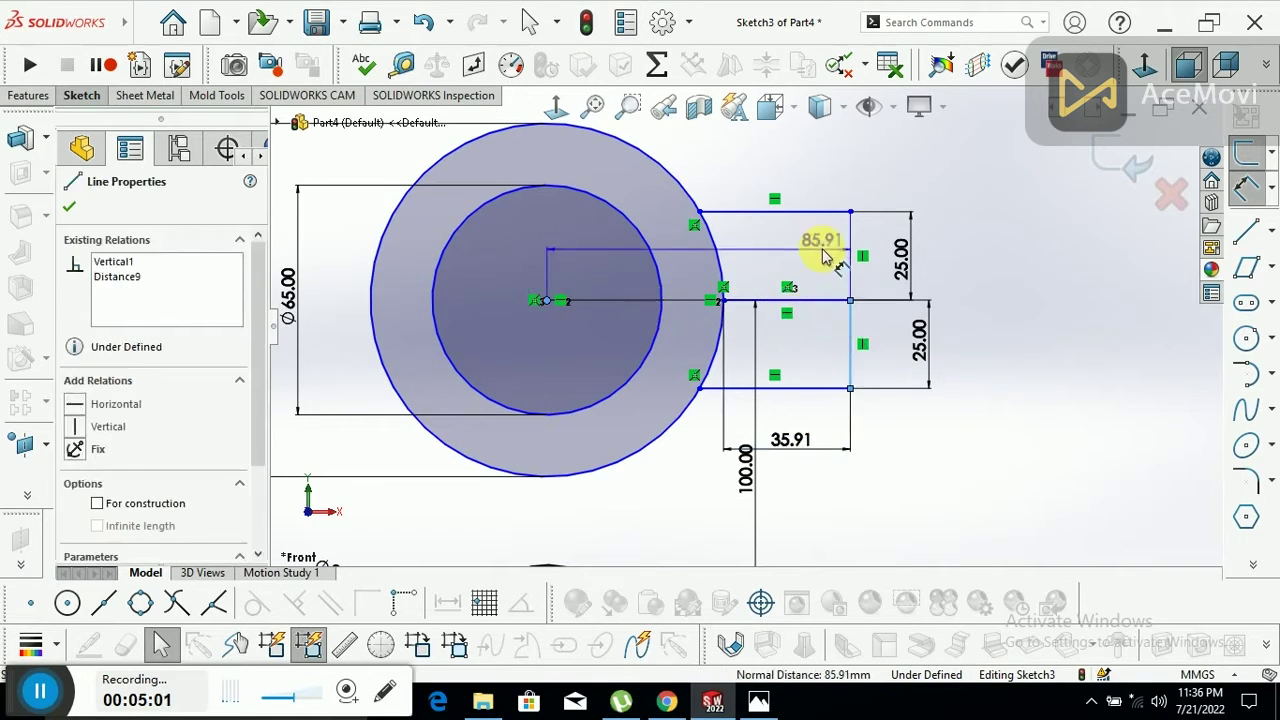
click(702, 512)
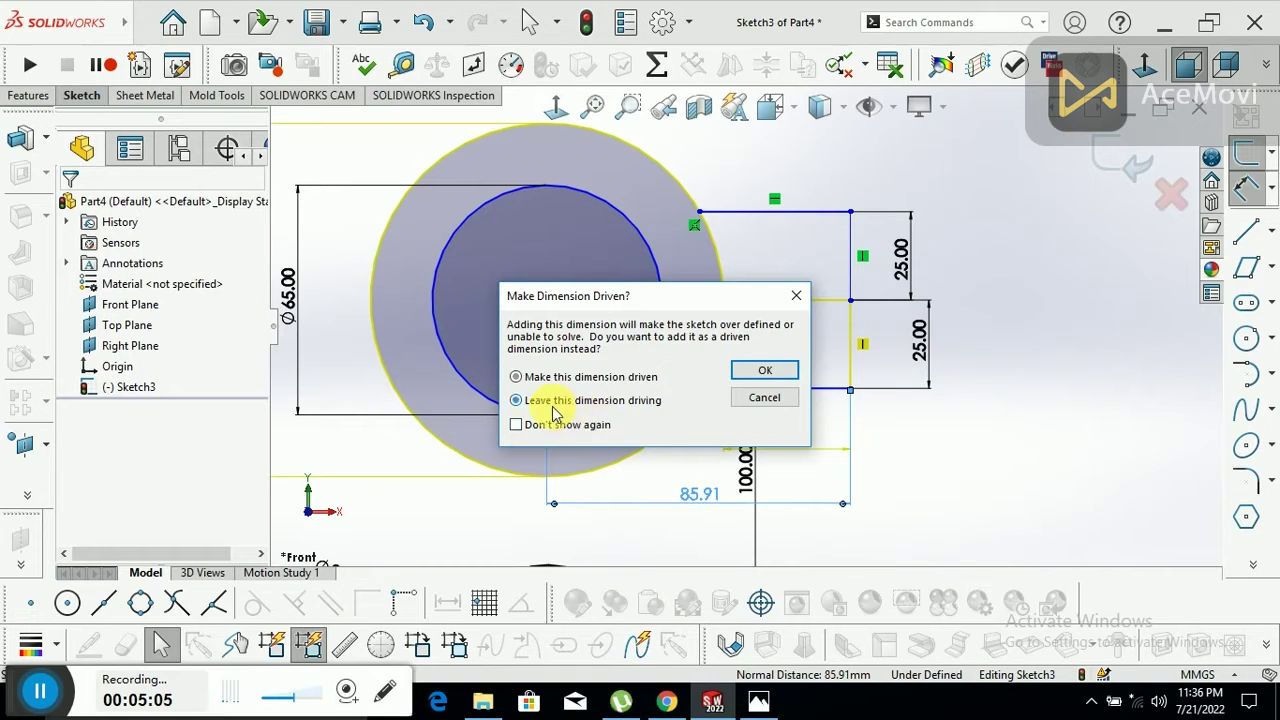
click(757, 369)
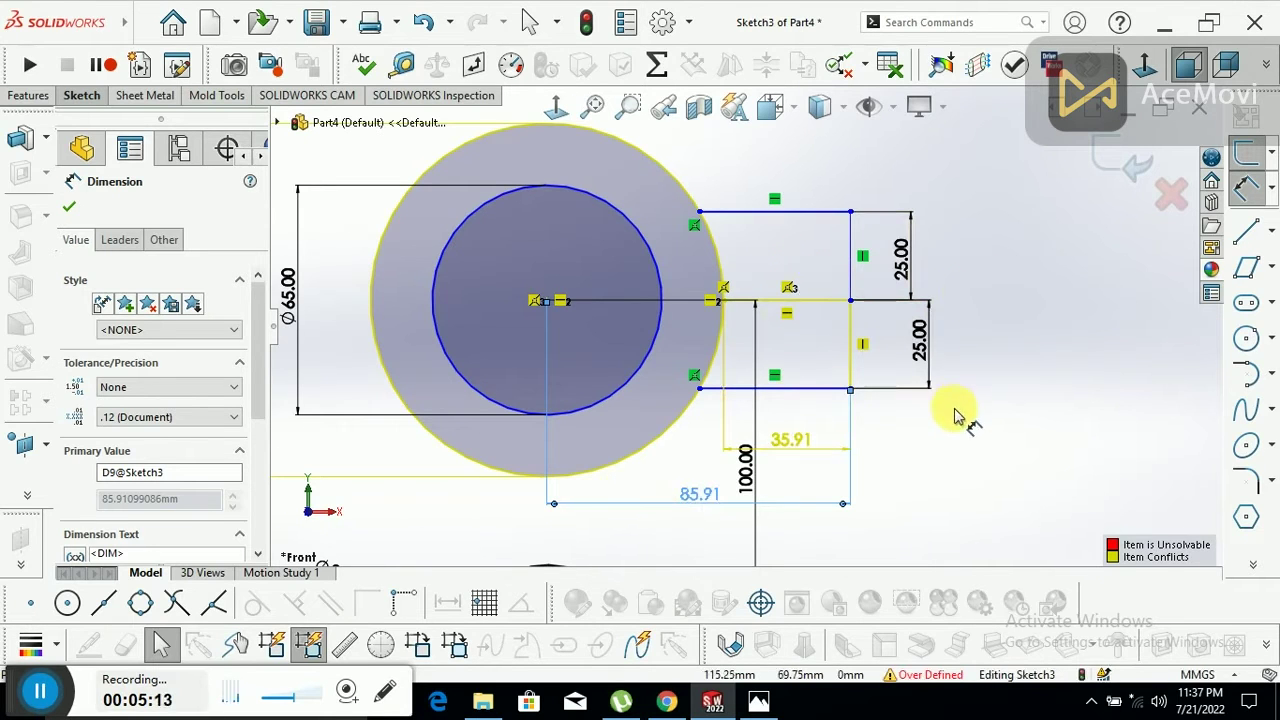
click(69, 207)
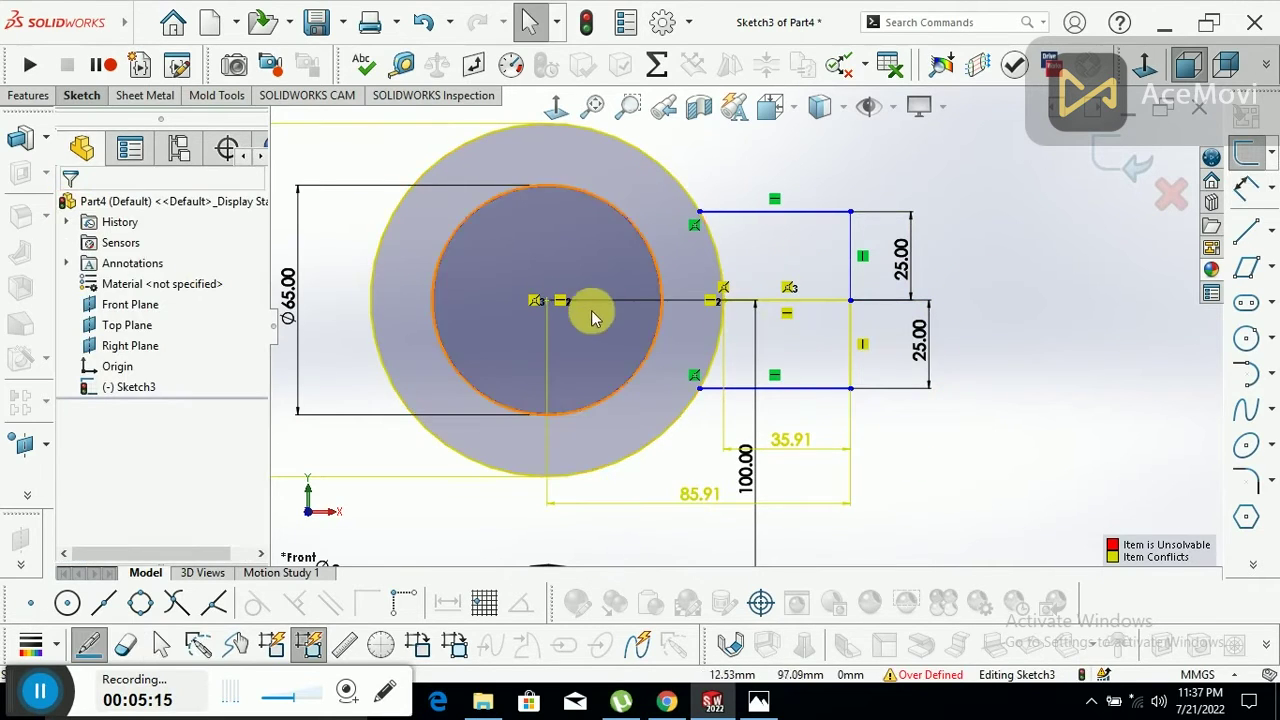
click(425, 25)
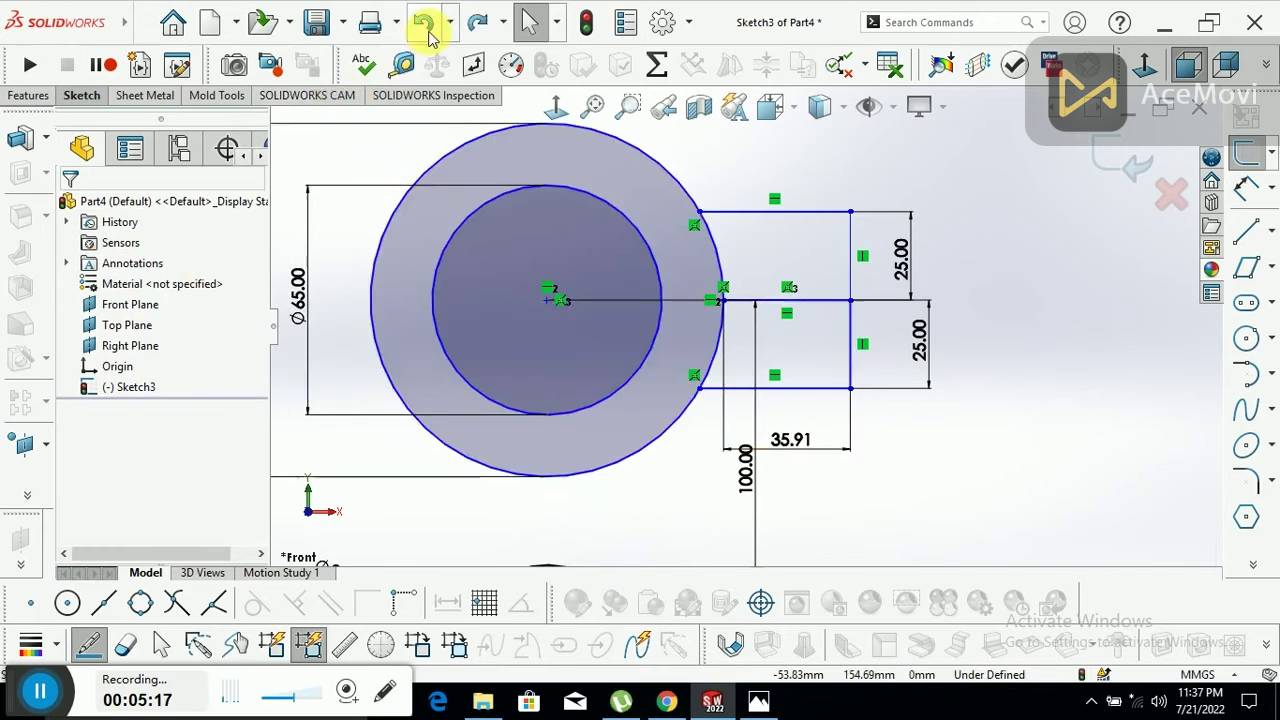
click(423, 22)
- Remove the 35.91 width and dimension ring centre to the box's right edge as 75 mm
click(423, 22)
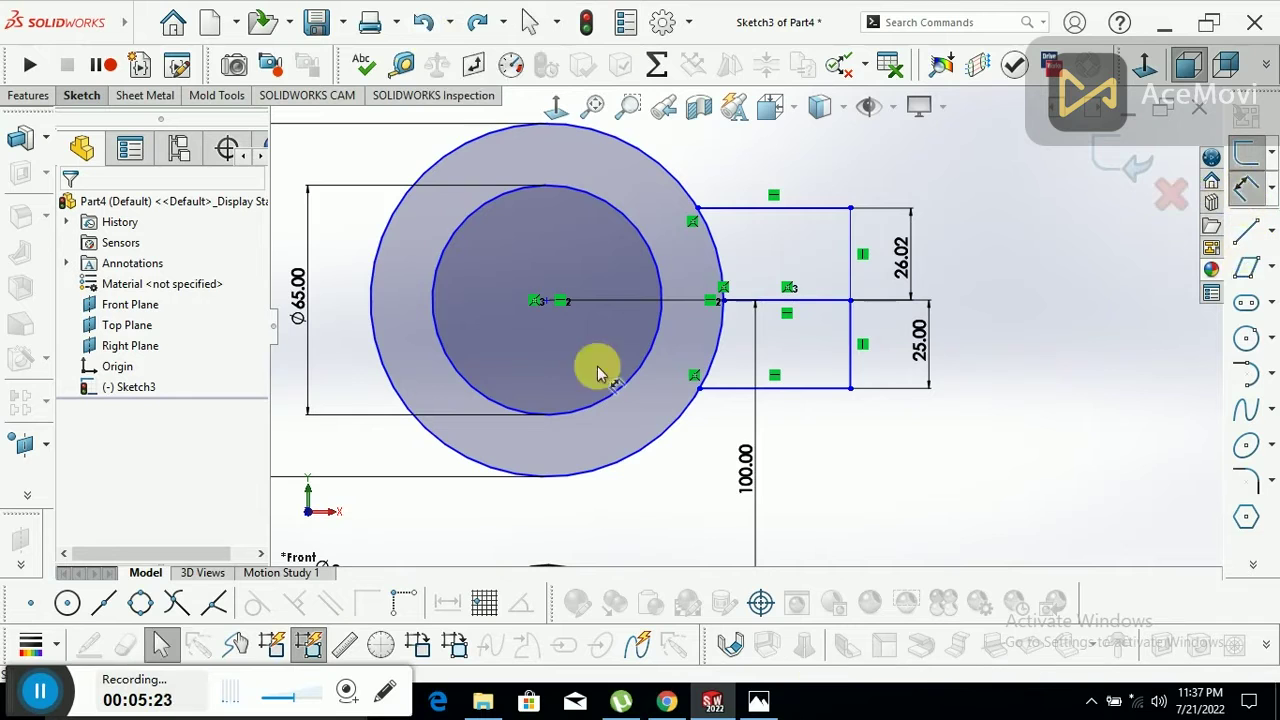
key(Escape)
click(635, 333)
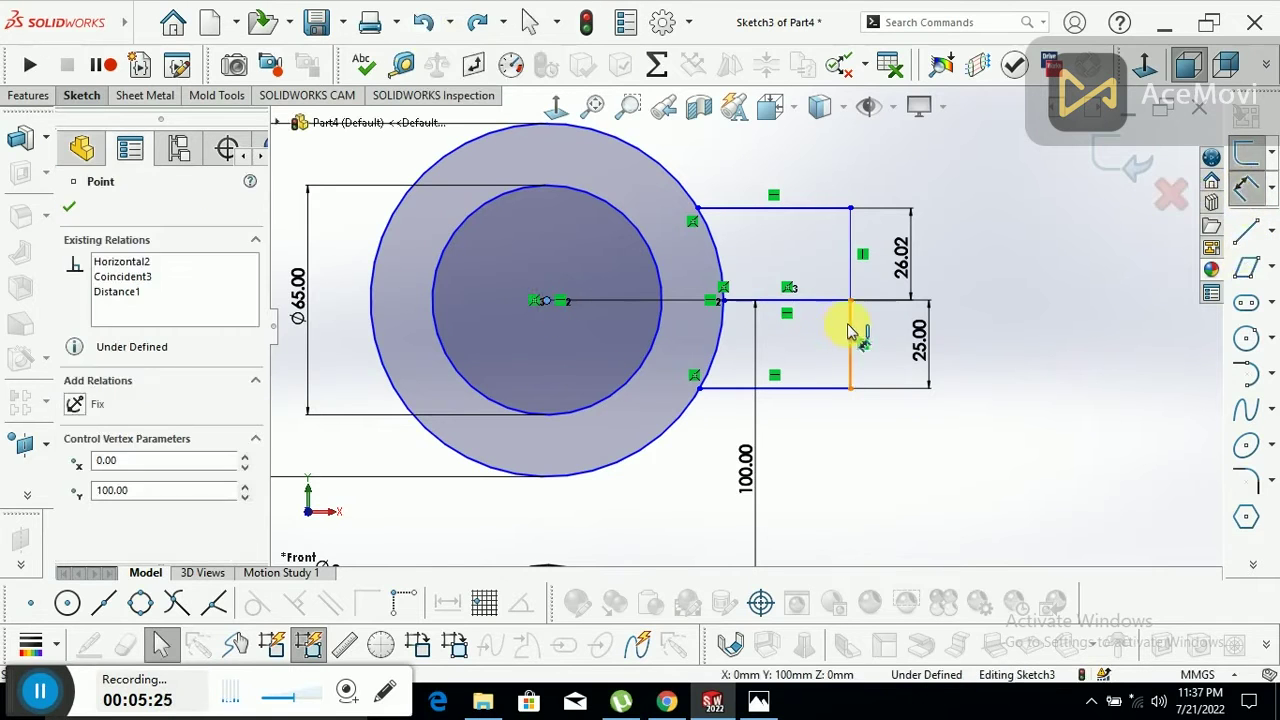
click(848, 332)
click(712, 487)
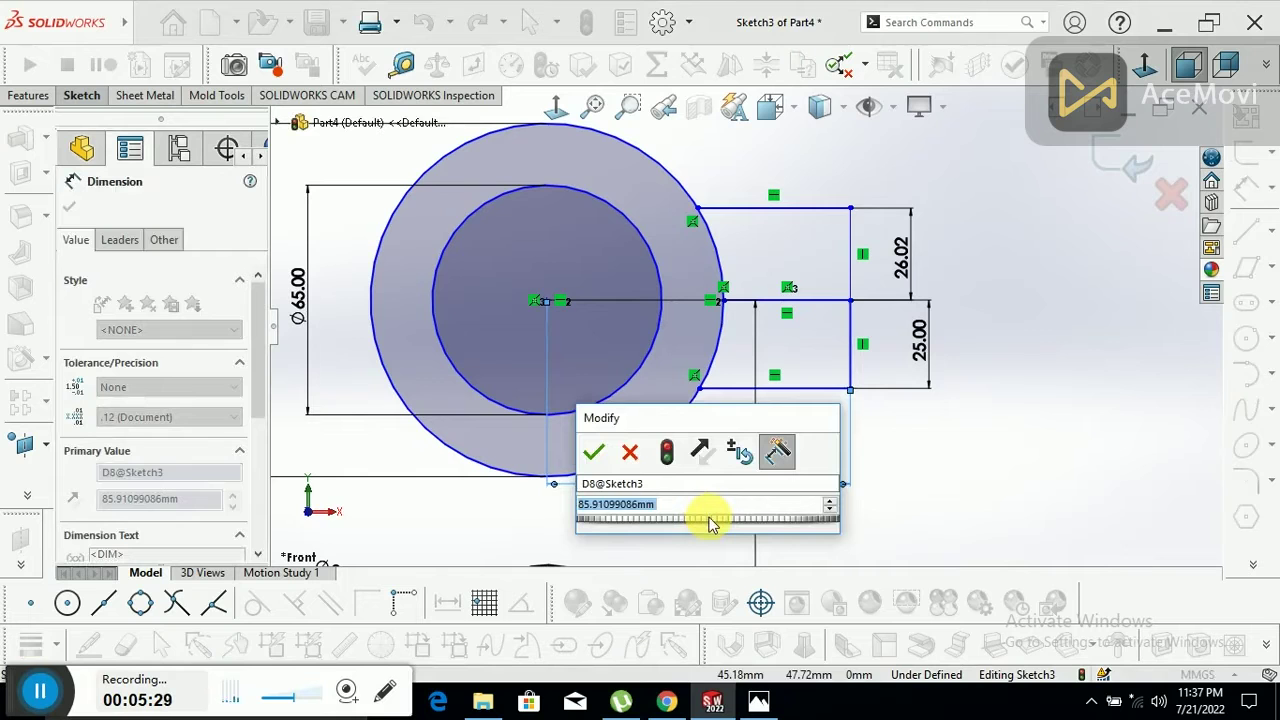
text(75)
key(Return)
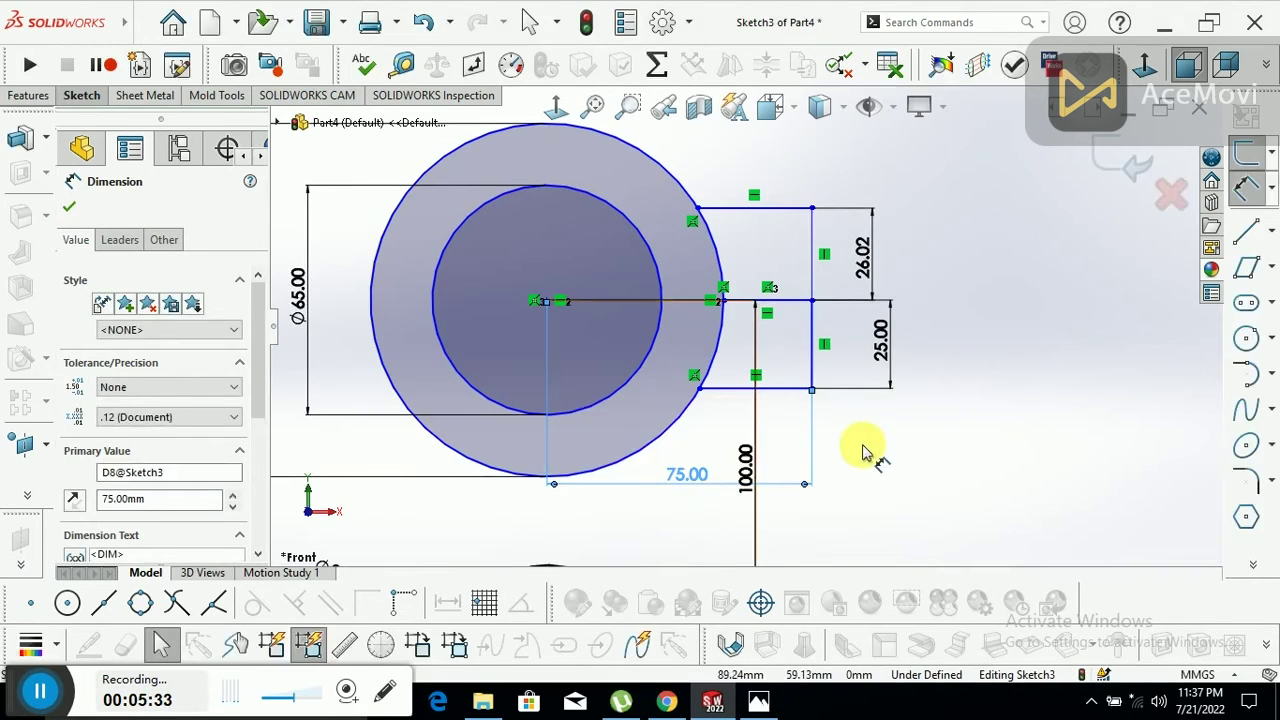
- Change the upper box height from 26.02 mm to 25 mm
double_click(861, 258)
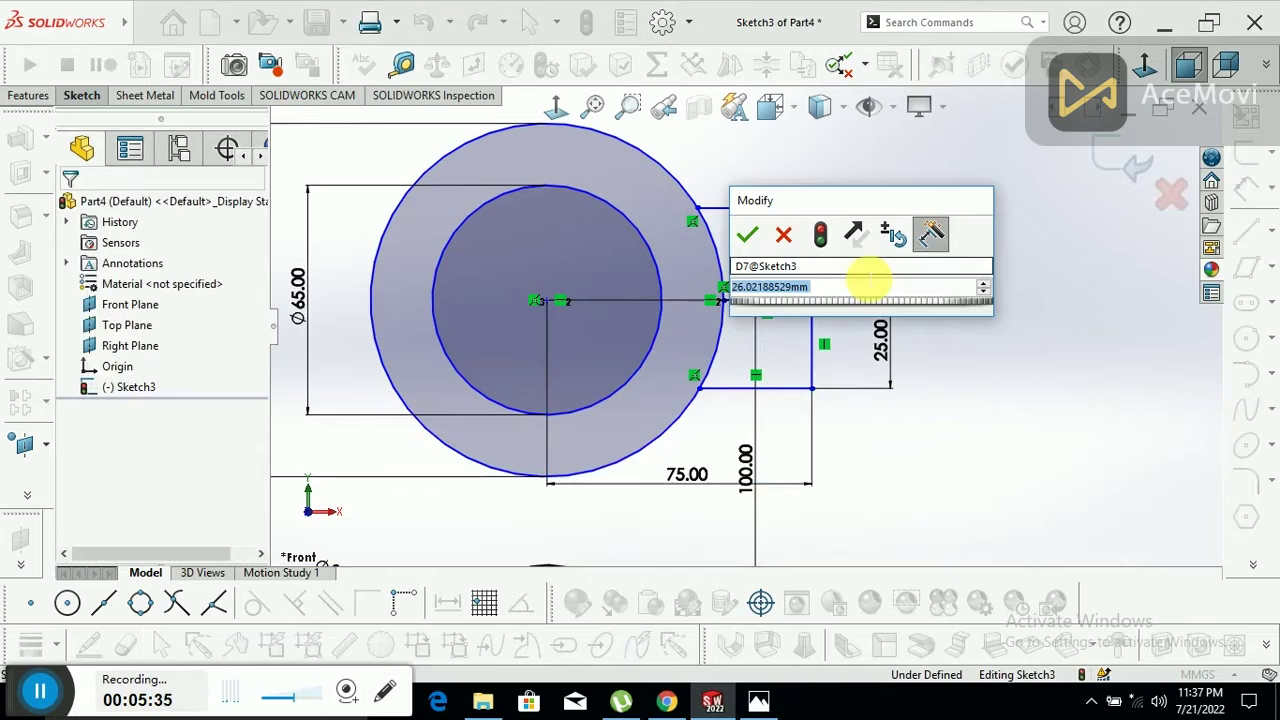
text(25)
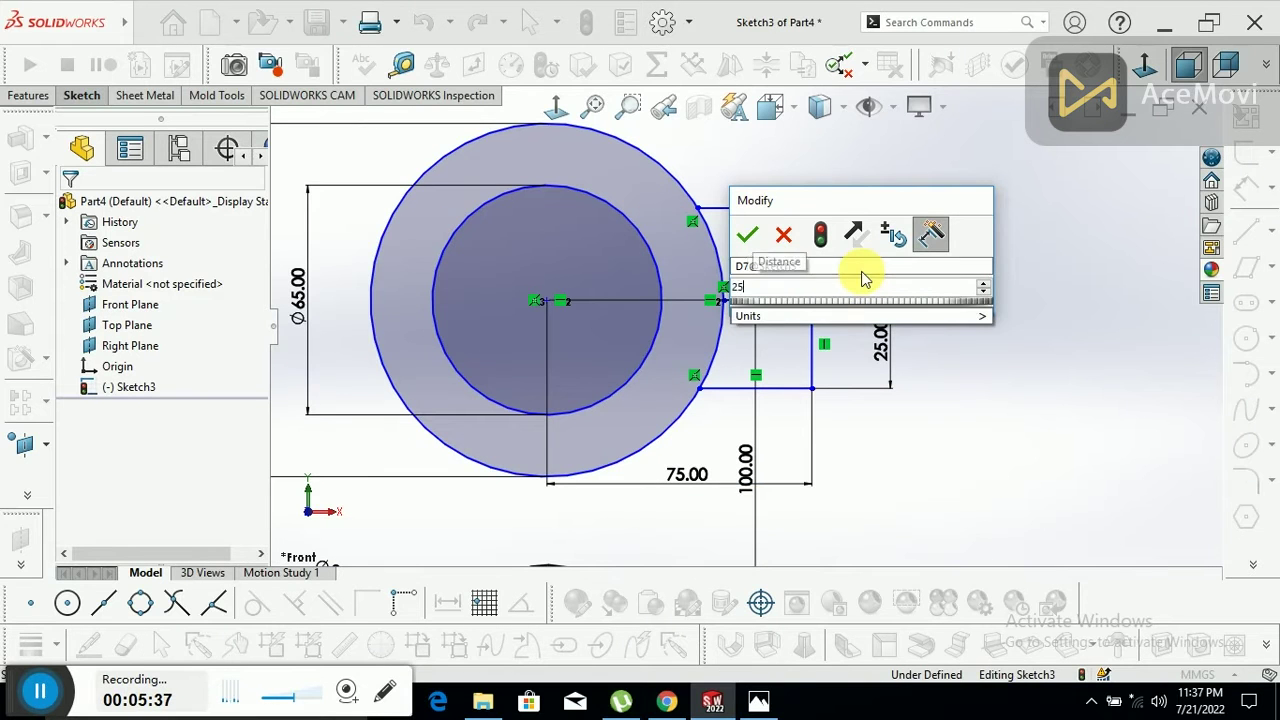
key(Return)
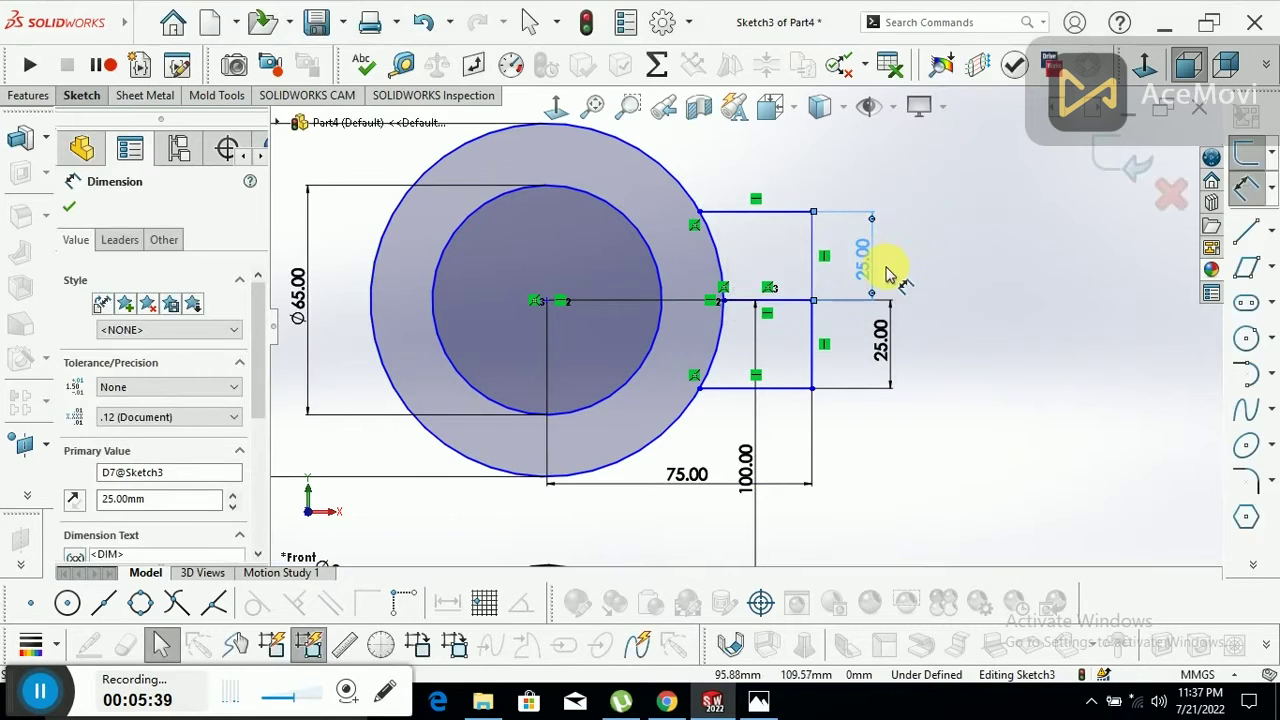
click(758, 702)
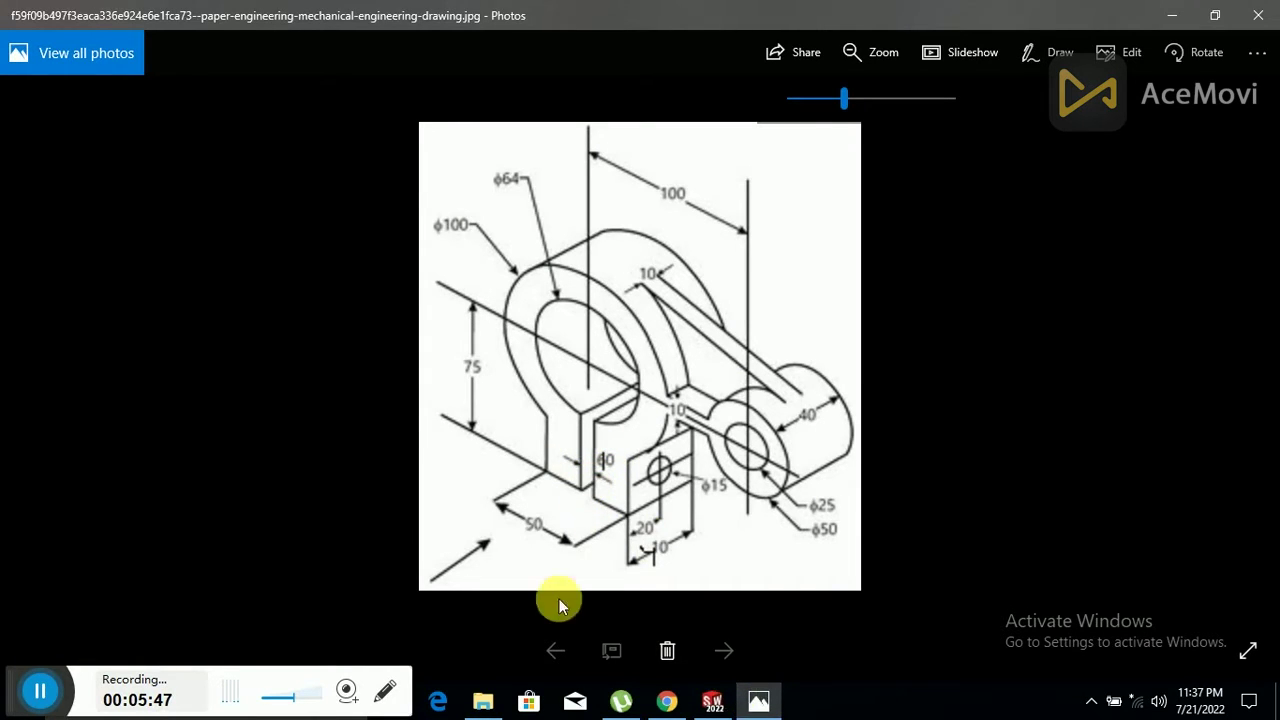
- Hide the Photos reference drawing so the SOLIDWORKS sketch is back in front
click(758, 702)
- Draw an upper horizontal slot line in the lug, 5 mm from the centreline
scroll(838, 268, down, 2)
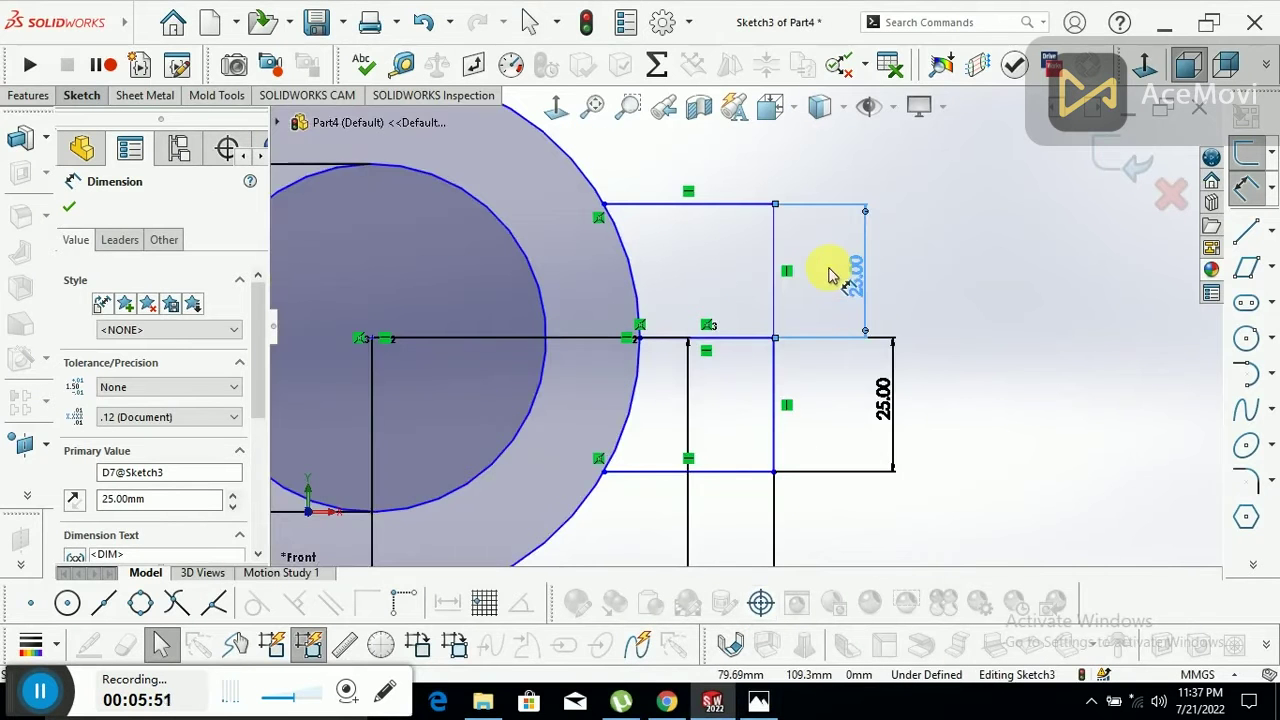
scroll(1050, 268, up, 1)
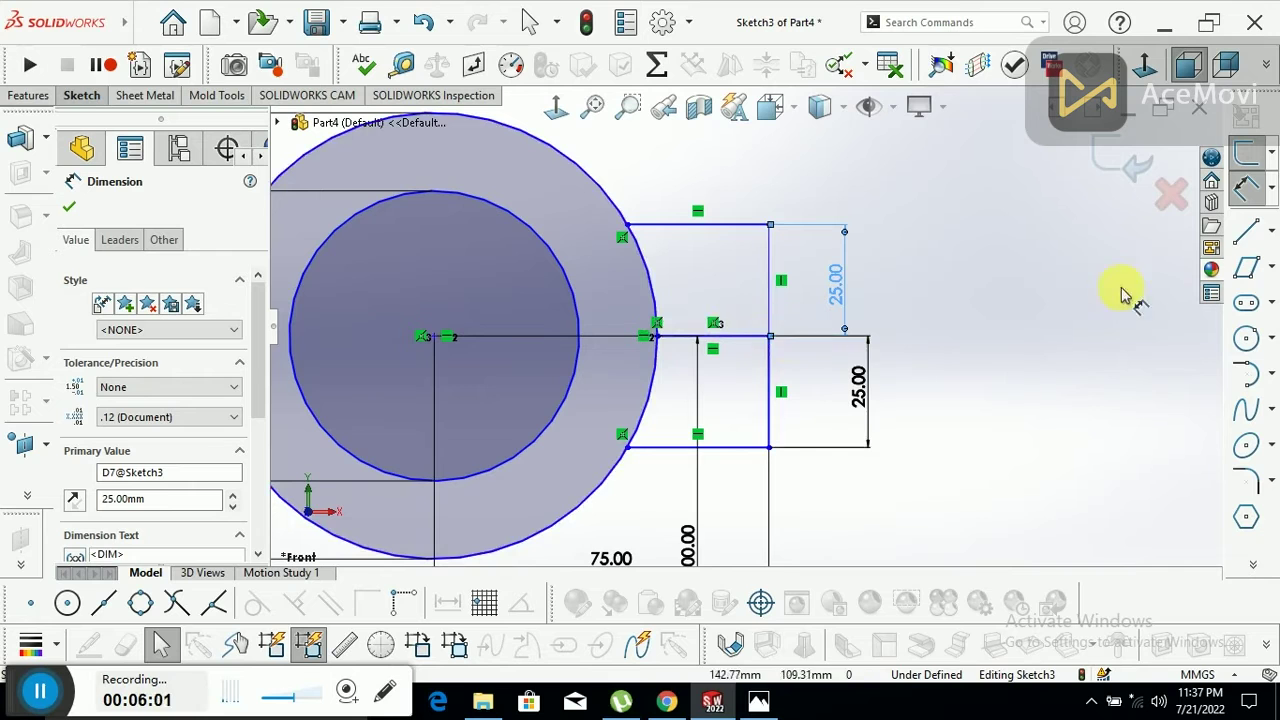
click(1246, 231)
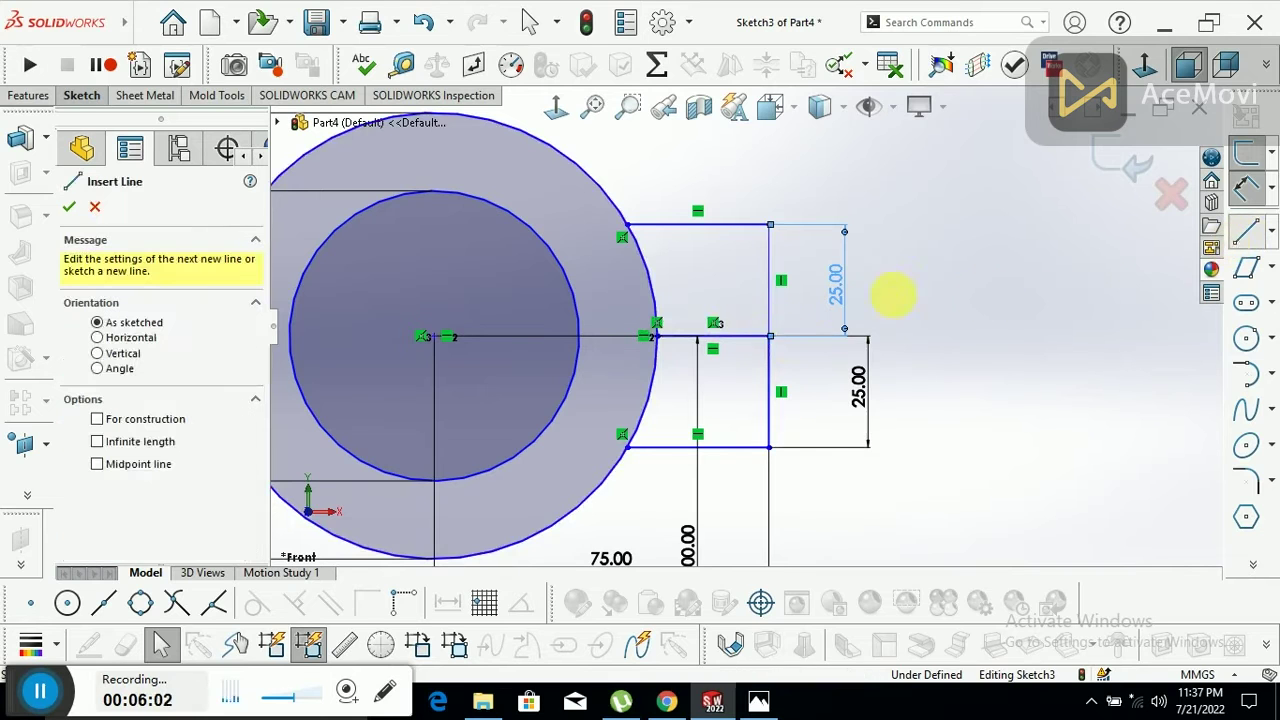
click(770, 318)
click(657, 318)
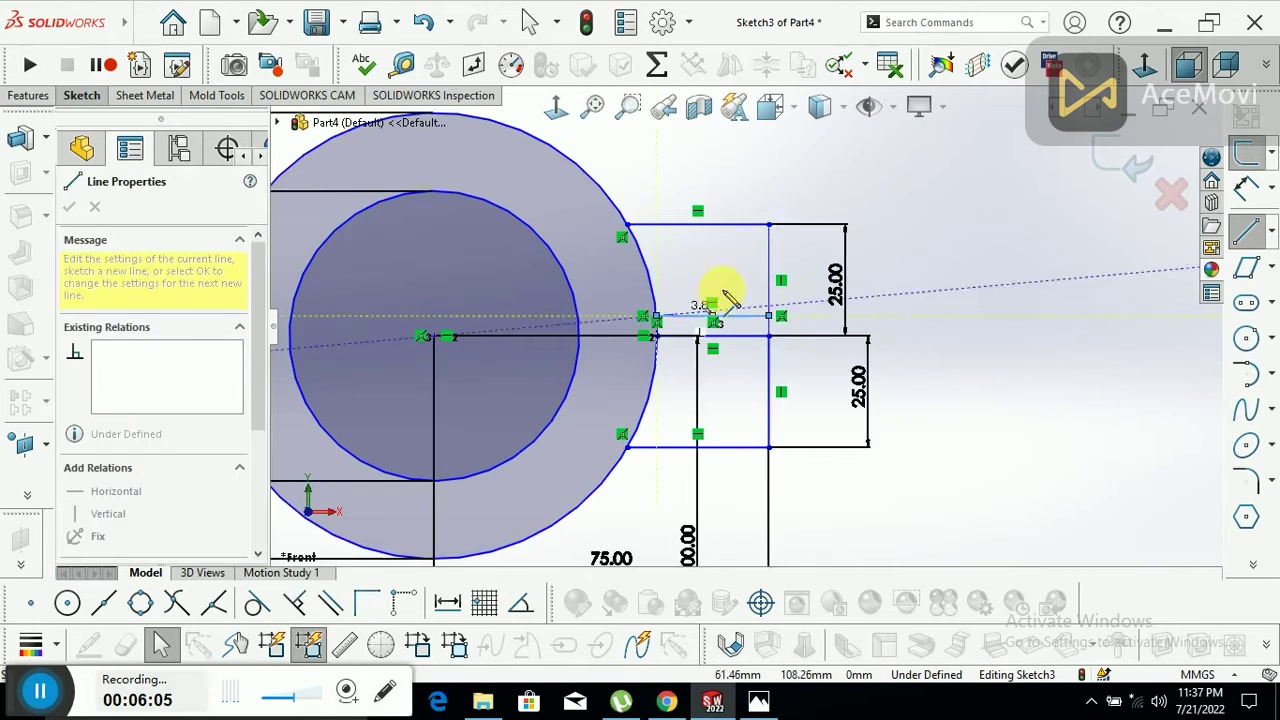
right_click(738, 305)
click(740, 305)
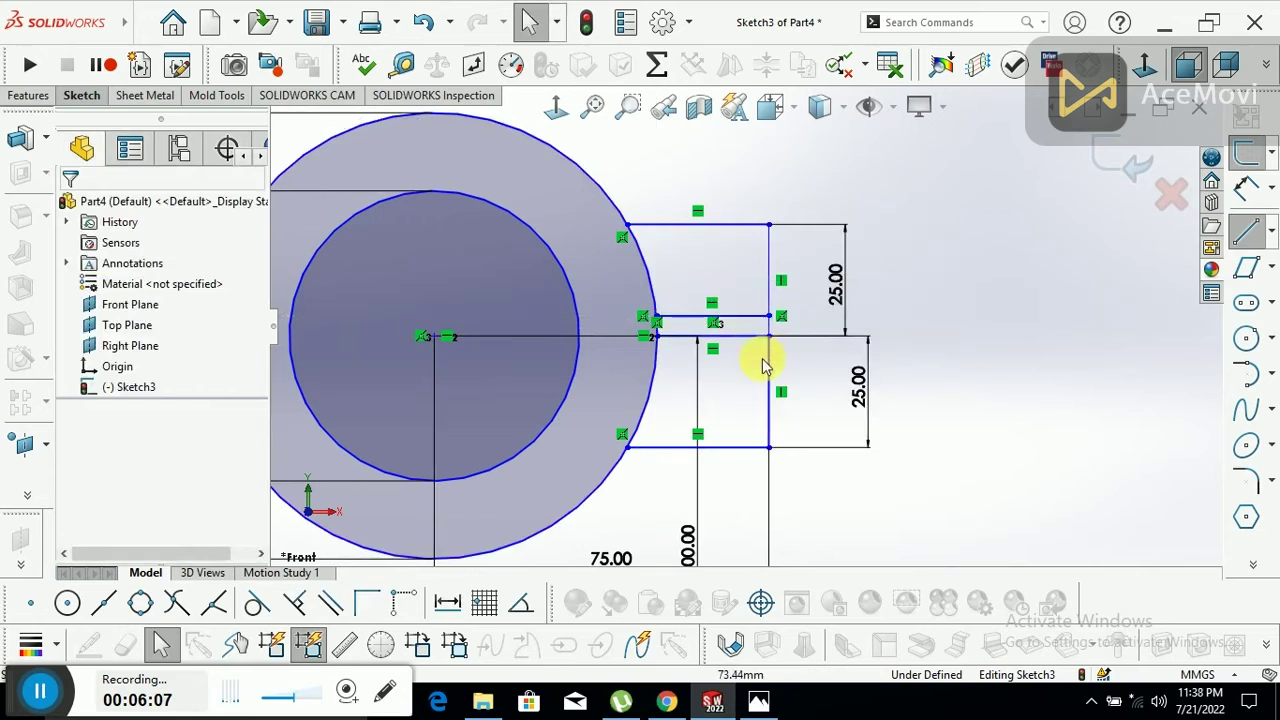
click(769, 362)
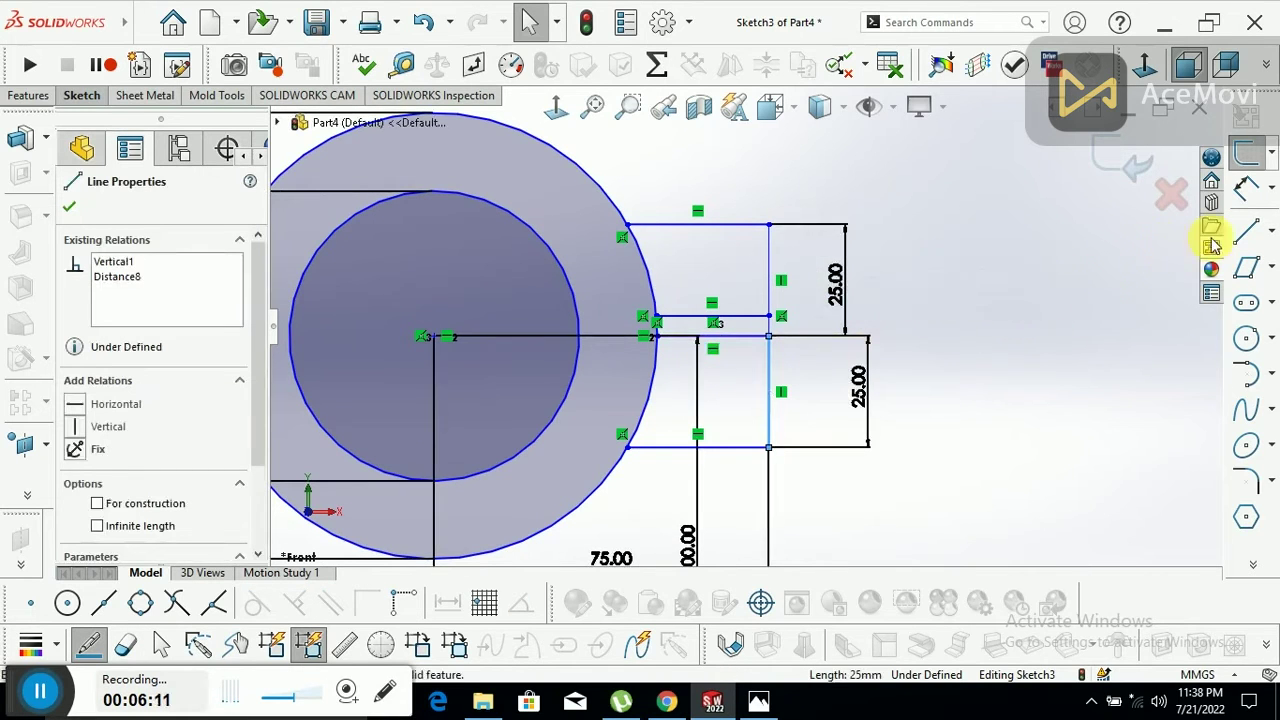
click(949, 257)
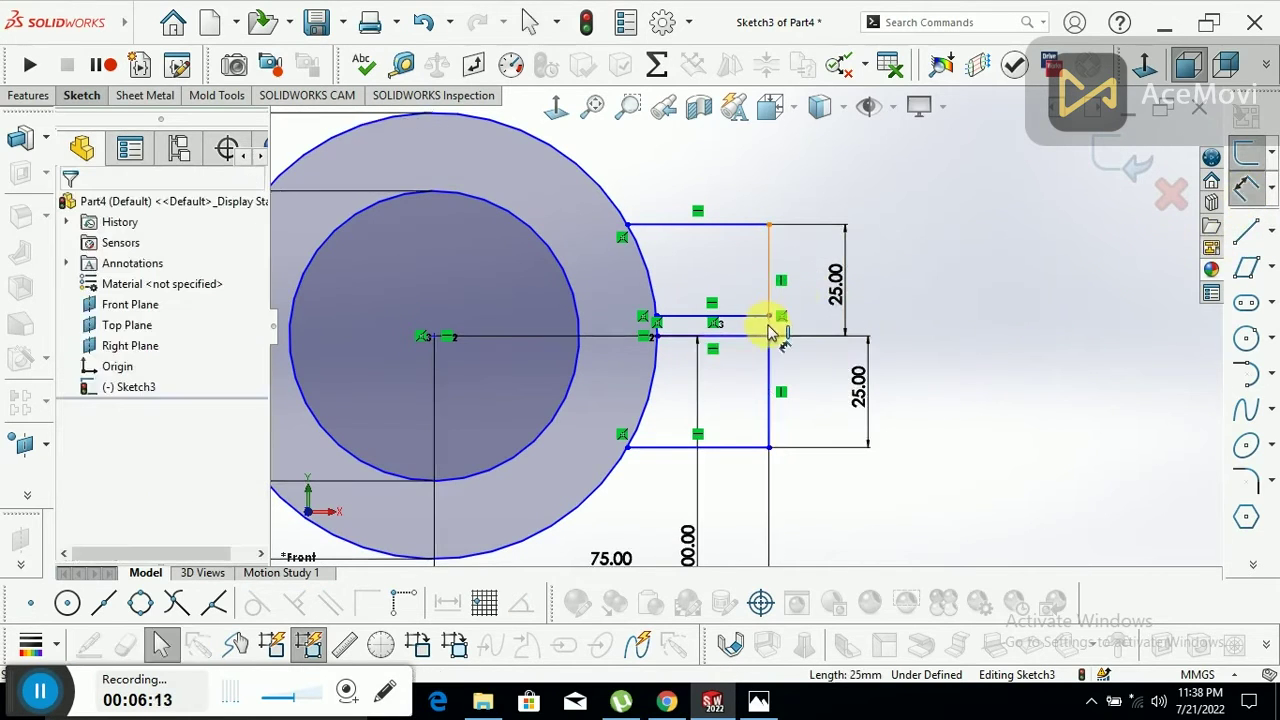
mouse_move(758, 318)
mouse_down()
mouse_move(755, 342)
mouse_move(805, 312)
mouse_up()
click(806, 292)
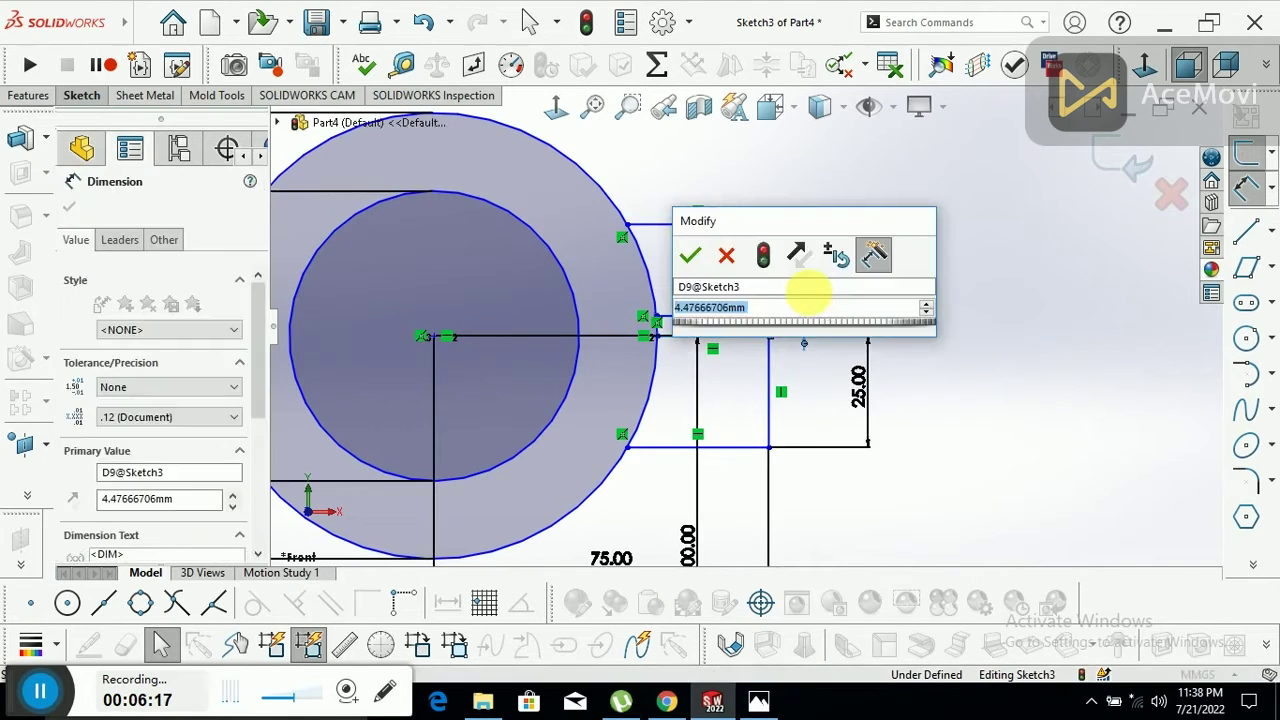
text(5)
key(Return)
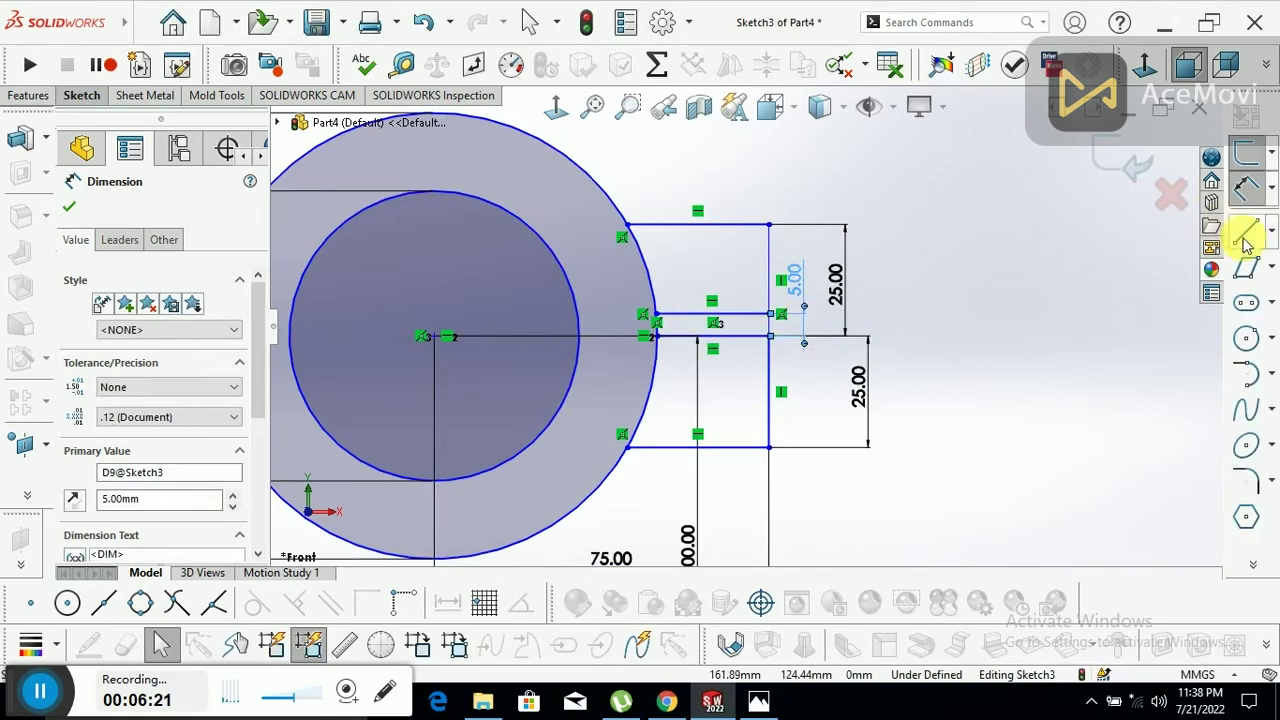
- Draw a lower horizontal slot line to the ring, 5 mm from the centreline
click(1246, 231)
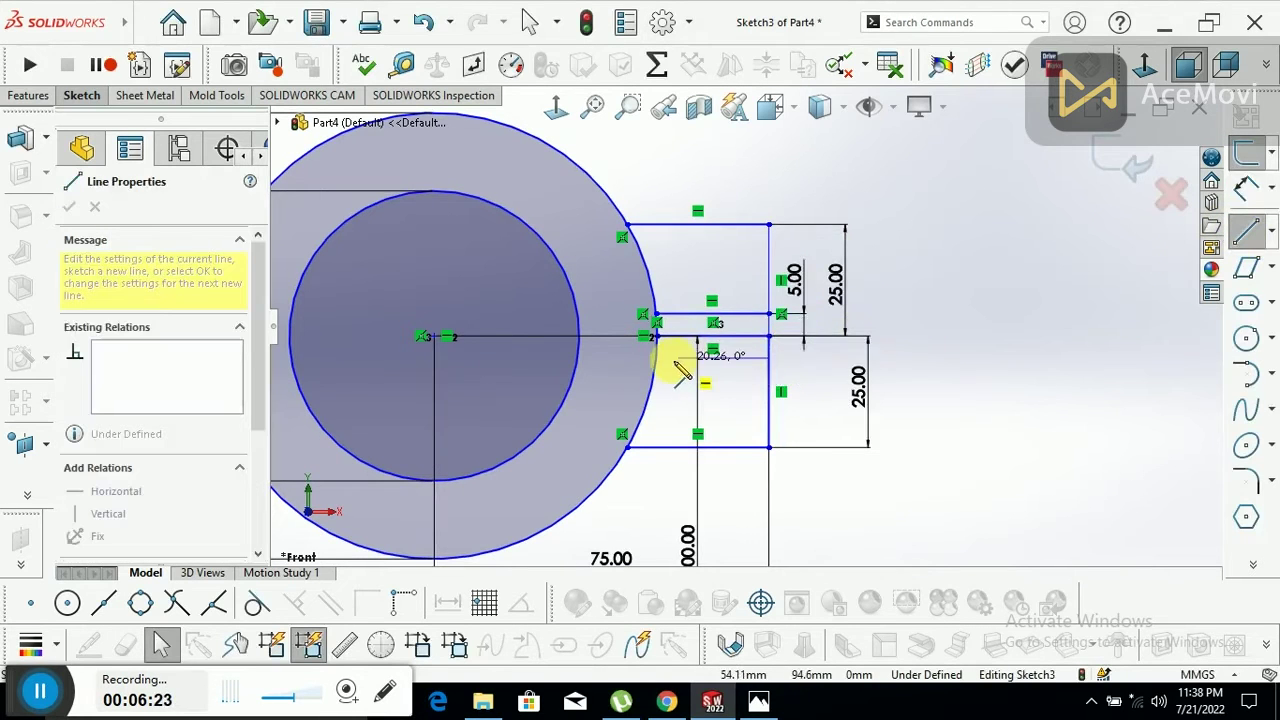
drag(768, 357, 656, 357)
right_click(749, 384)
click(780, 383)
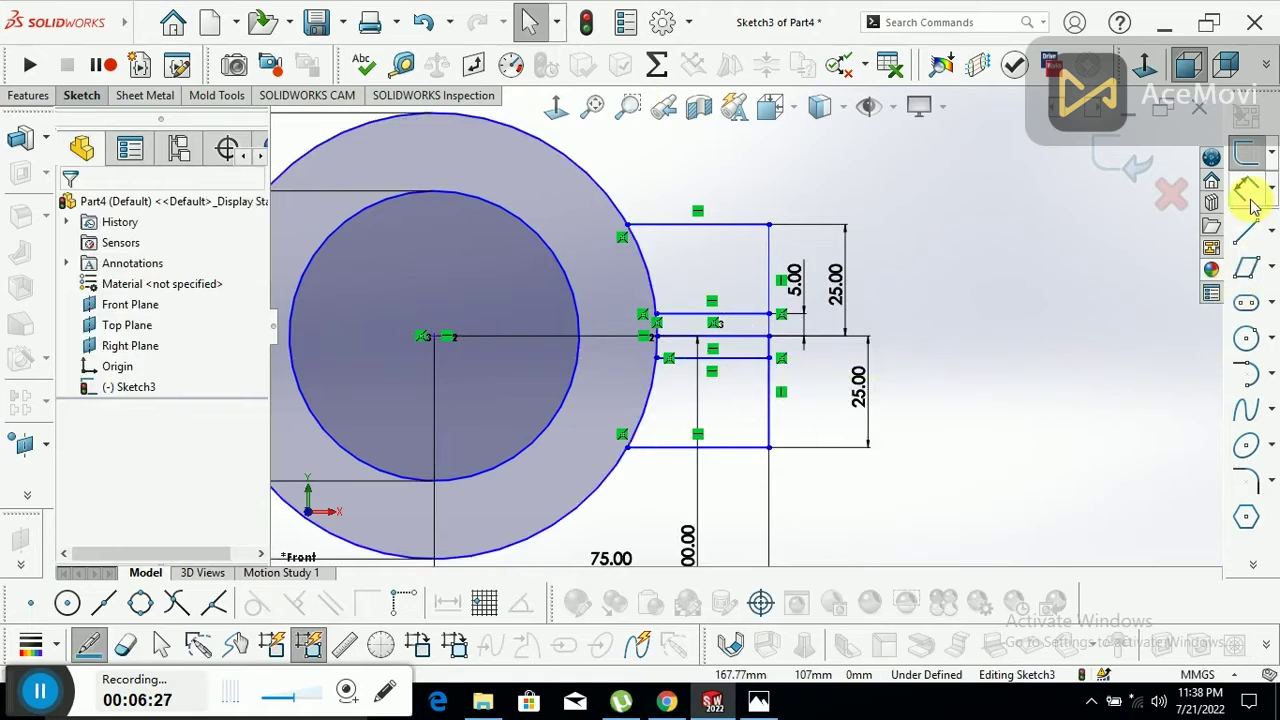
key(Escape)
drag(738, 336, 820, 395)
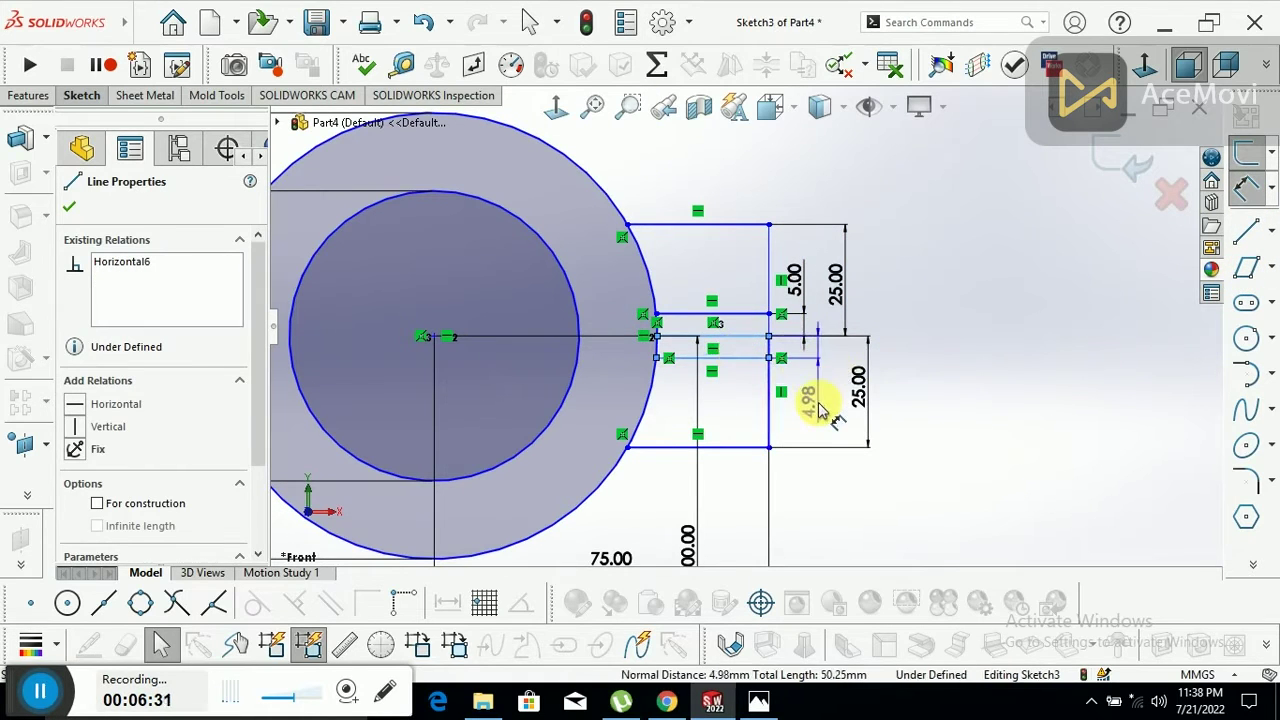
click(822, 398)
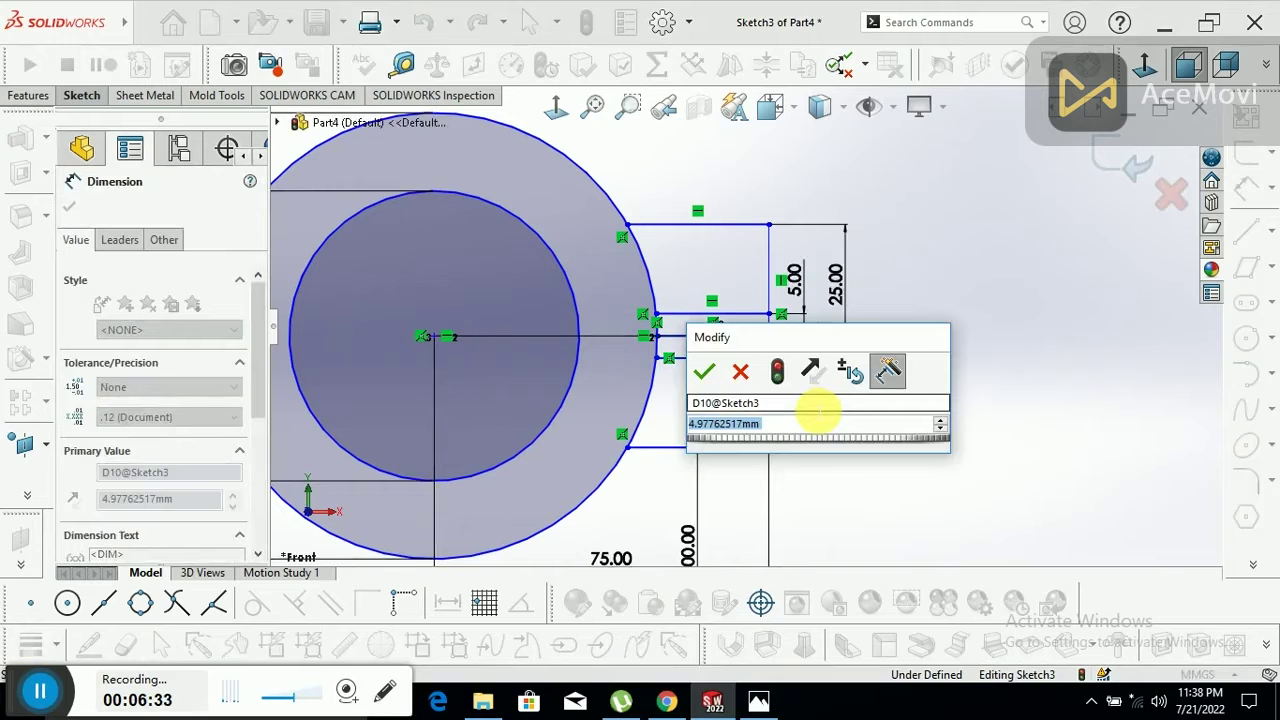
text(5)
key(Return)
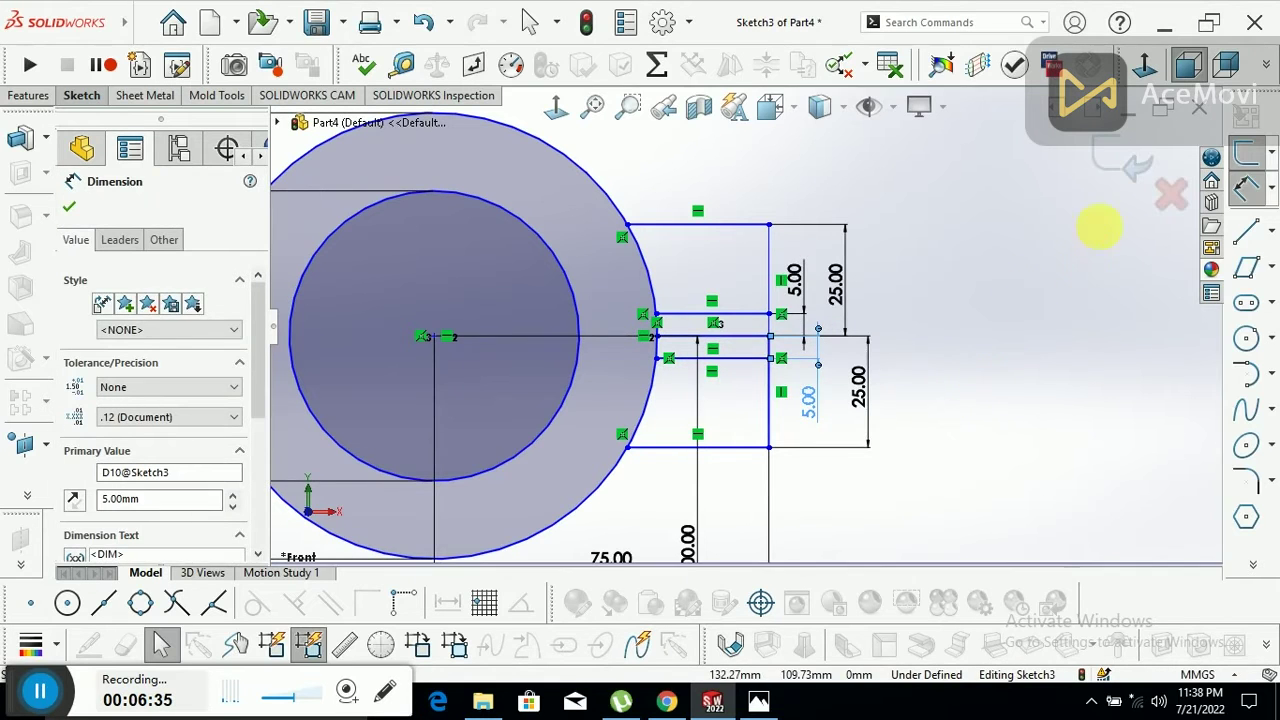
- Cancel a stray 25.00 dimension and show the extra sketch tools for trimming
click(1250, 565)
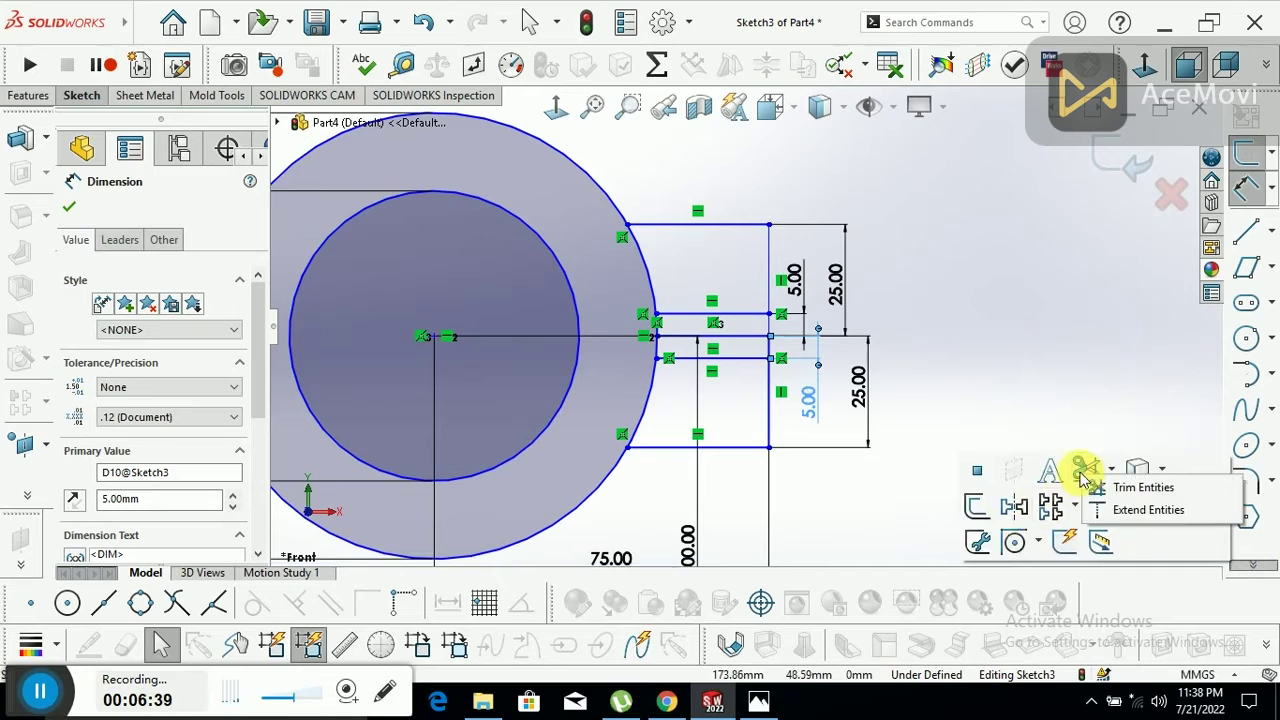
click(738, 338)
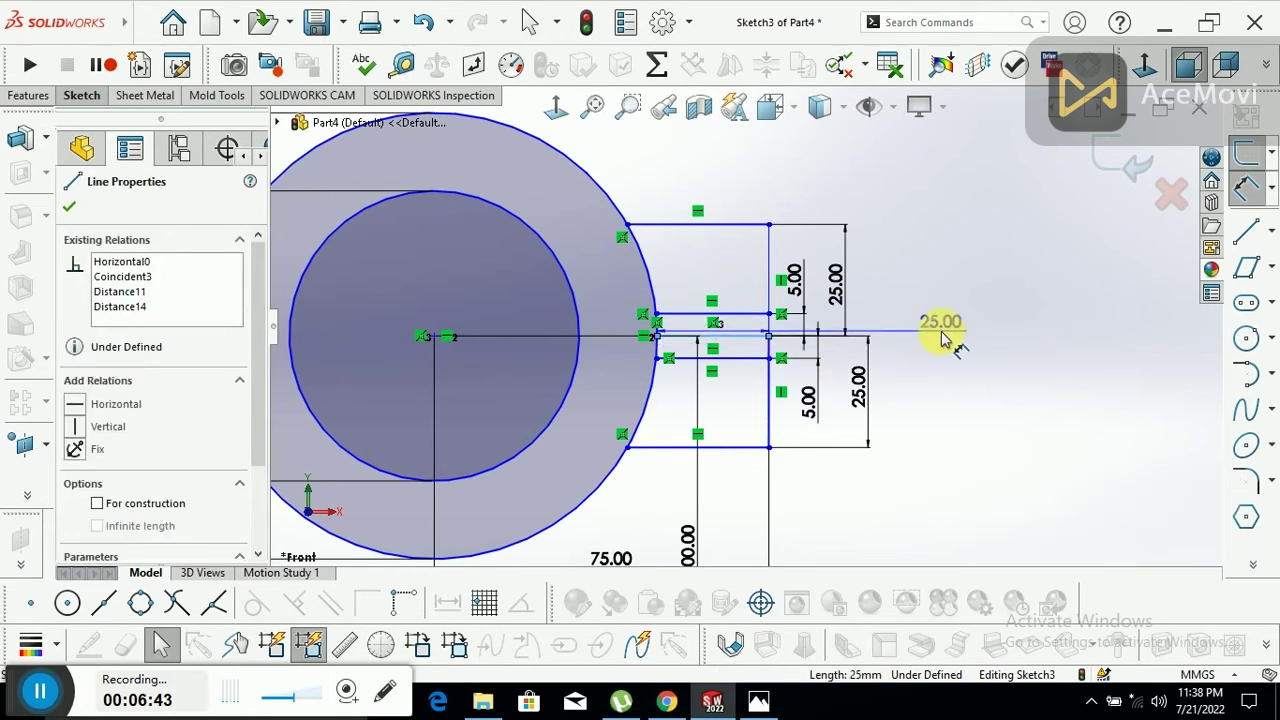
key(Escape)
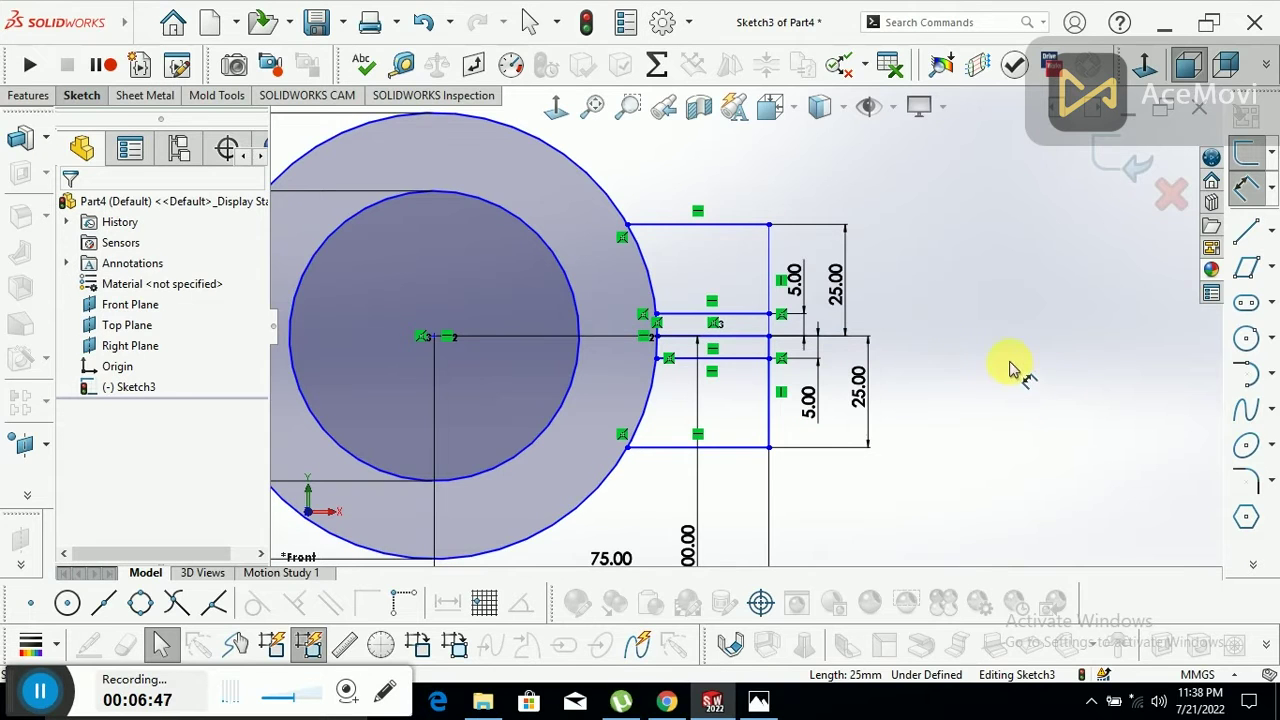
key(Escape)
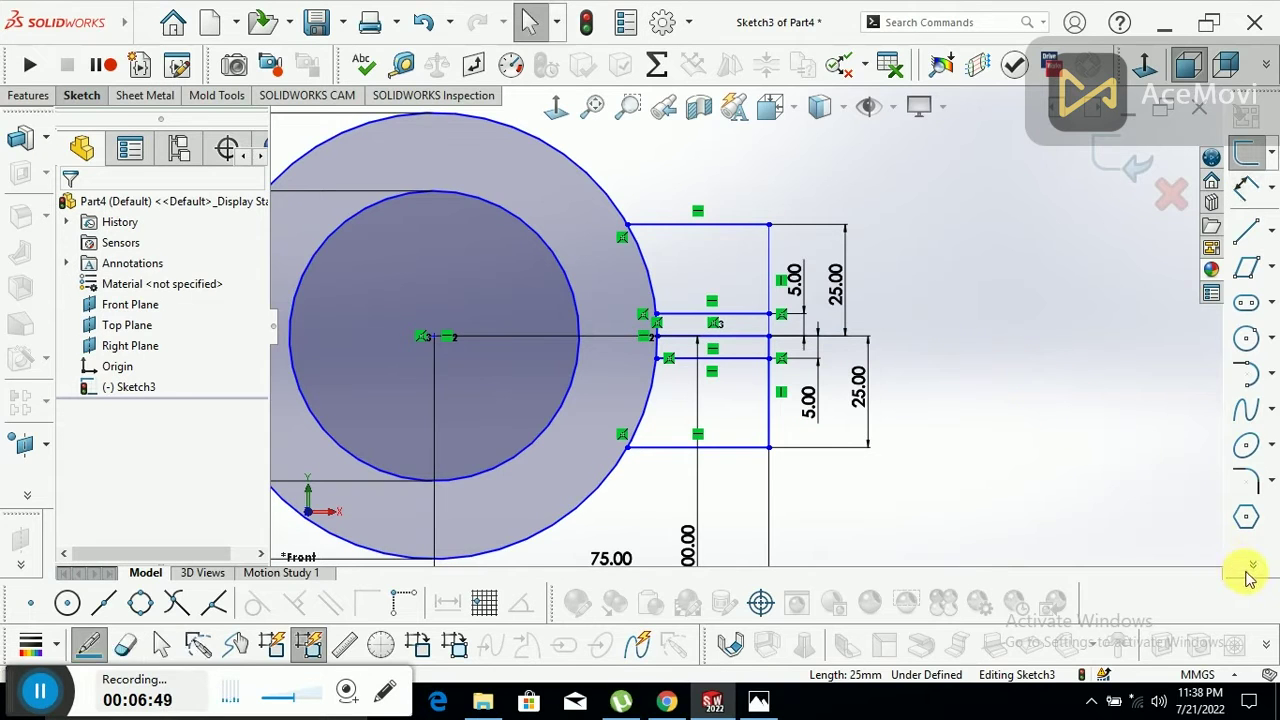
click(1250, 566)
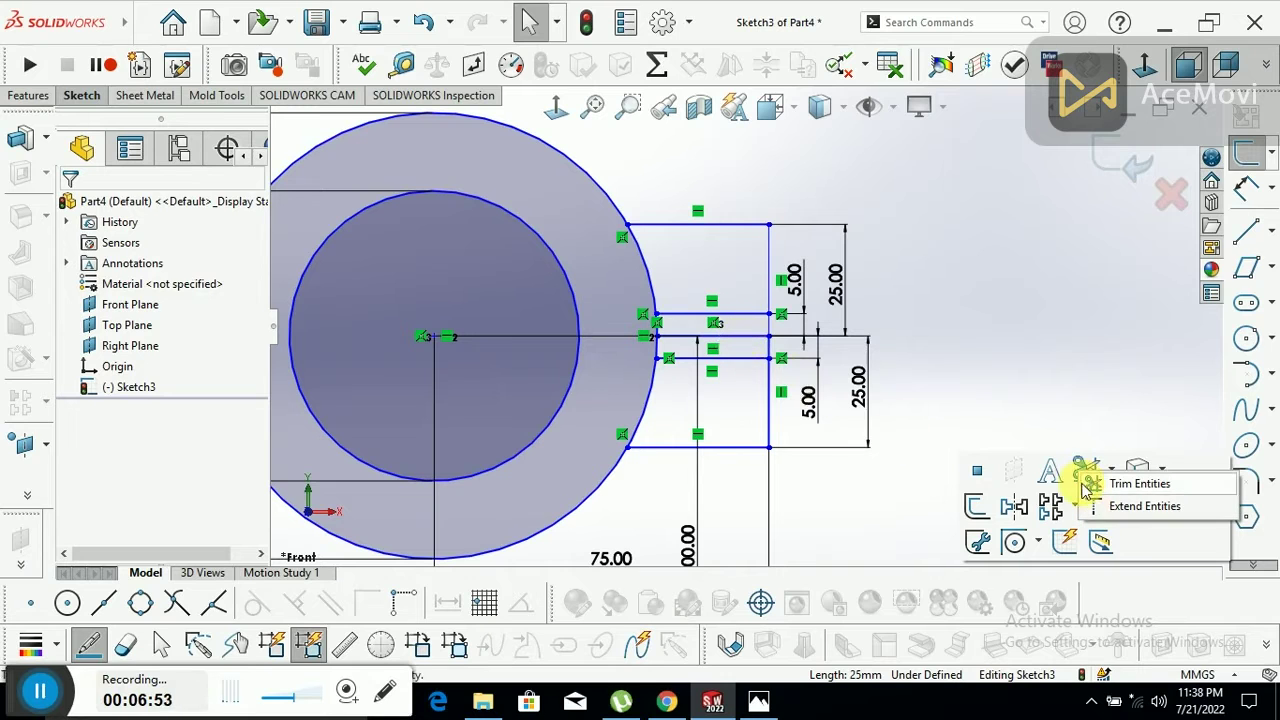
- Trim the centreline and the lug's outer edge across the slot
click(1101, 488)
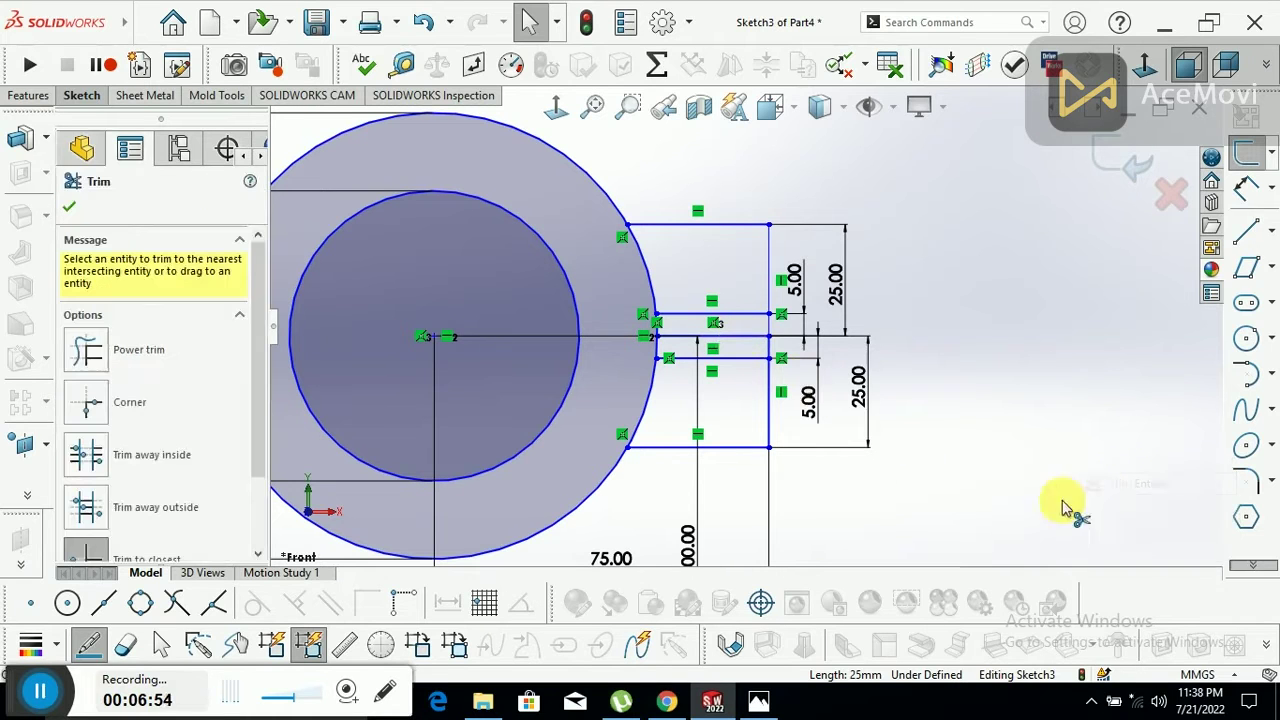
click(733, 338)
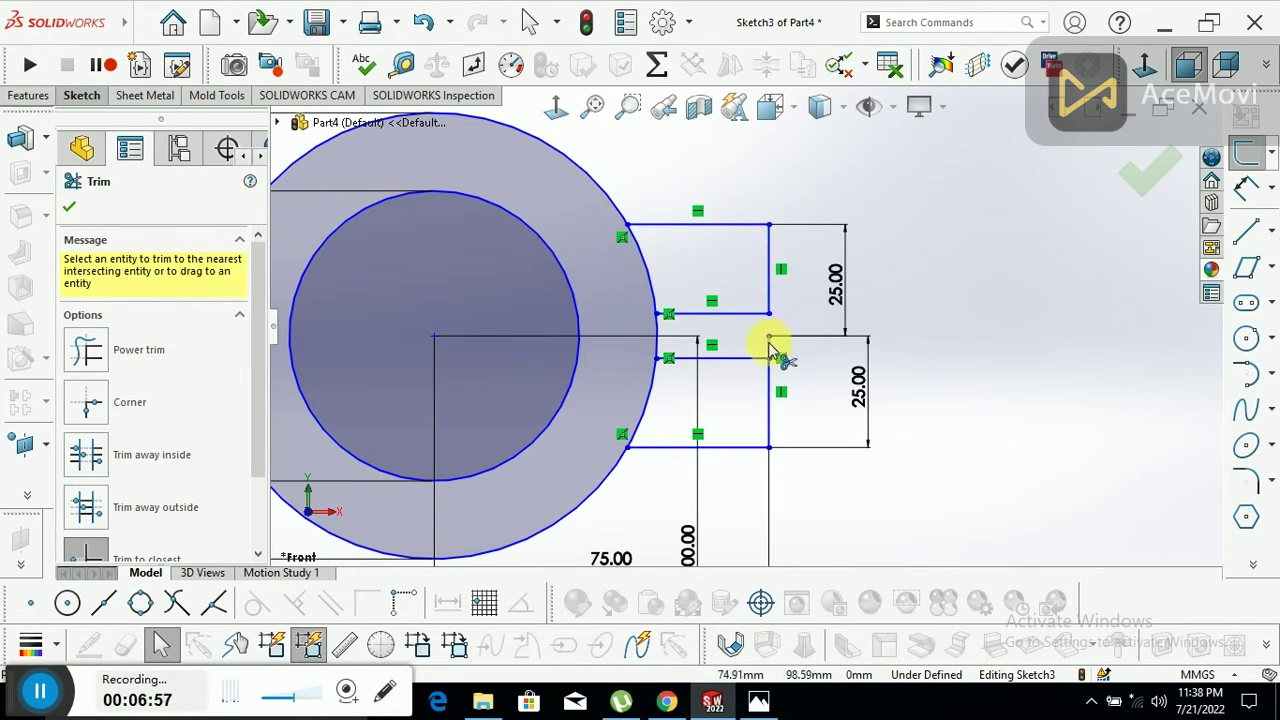
click(770, 343)
click(722, 352)
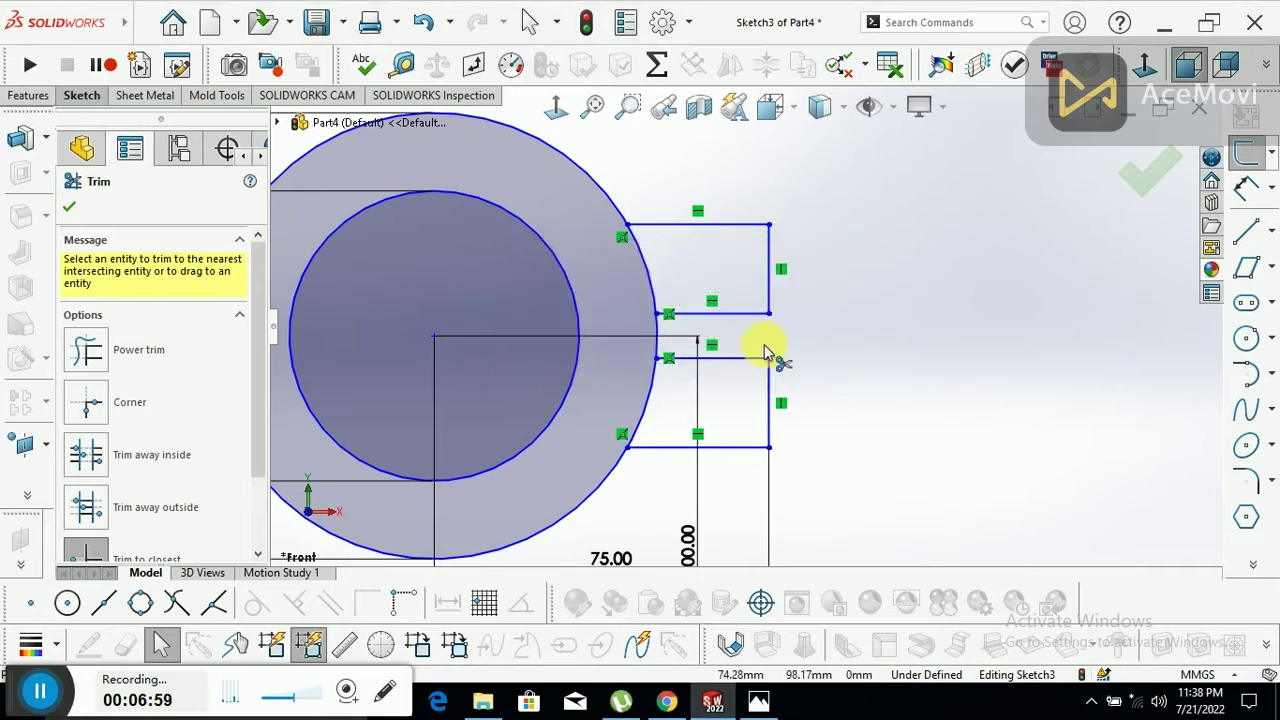
scroll(656, 340, down, 2)
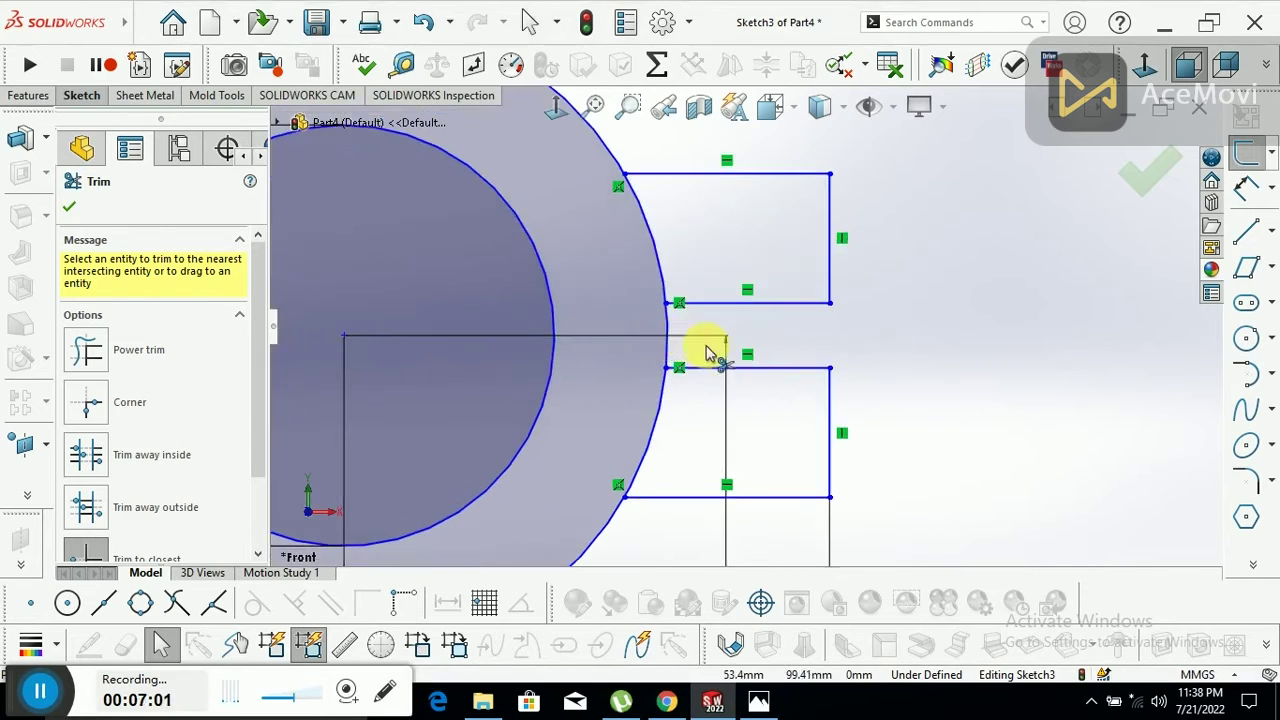
scroll(795, 358, up, 3)
scroll(728, 350, down, 3)
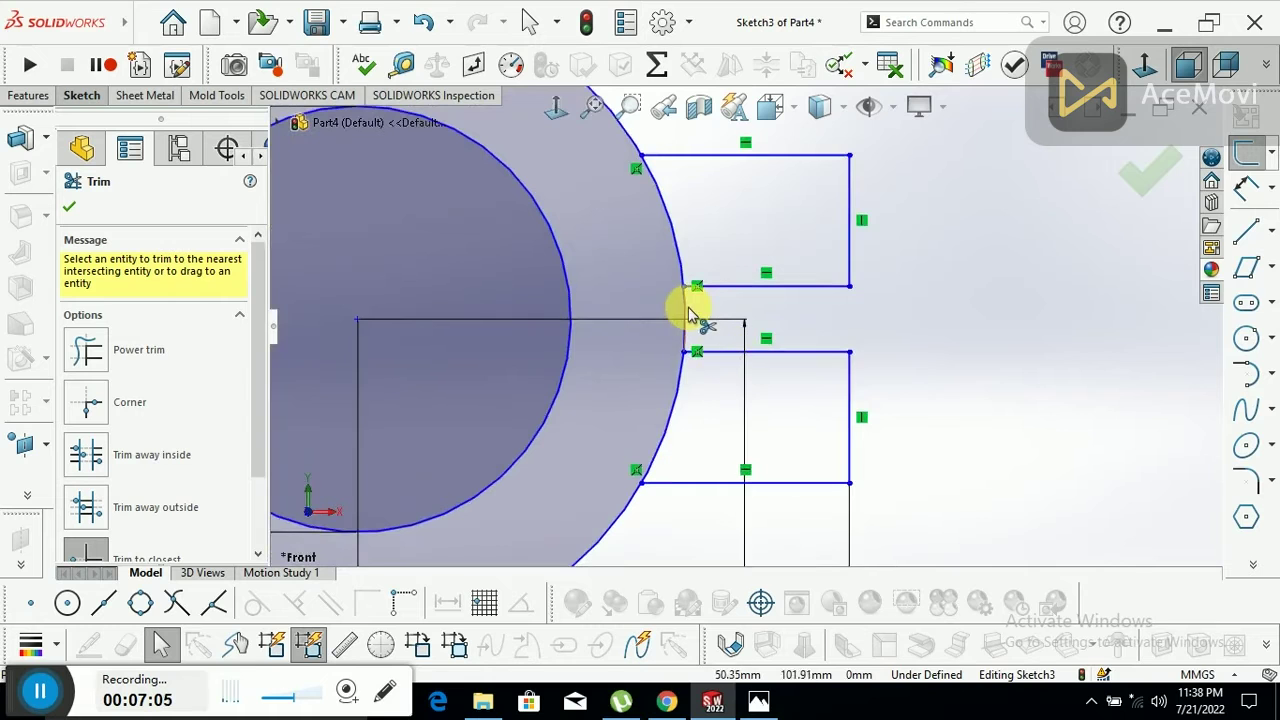
scroll(745, 360, up, 3)
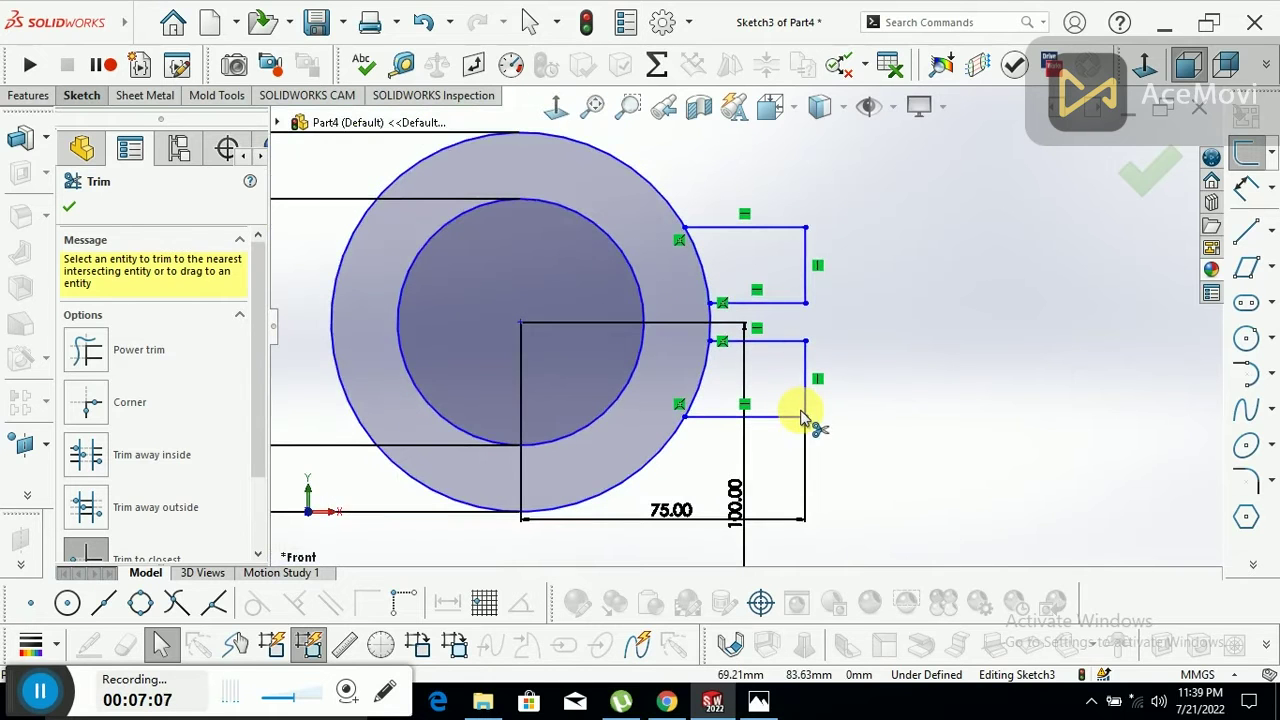
- Trim the ring arcs inside the upper and lower lug halves
click(707, 279)
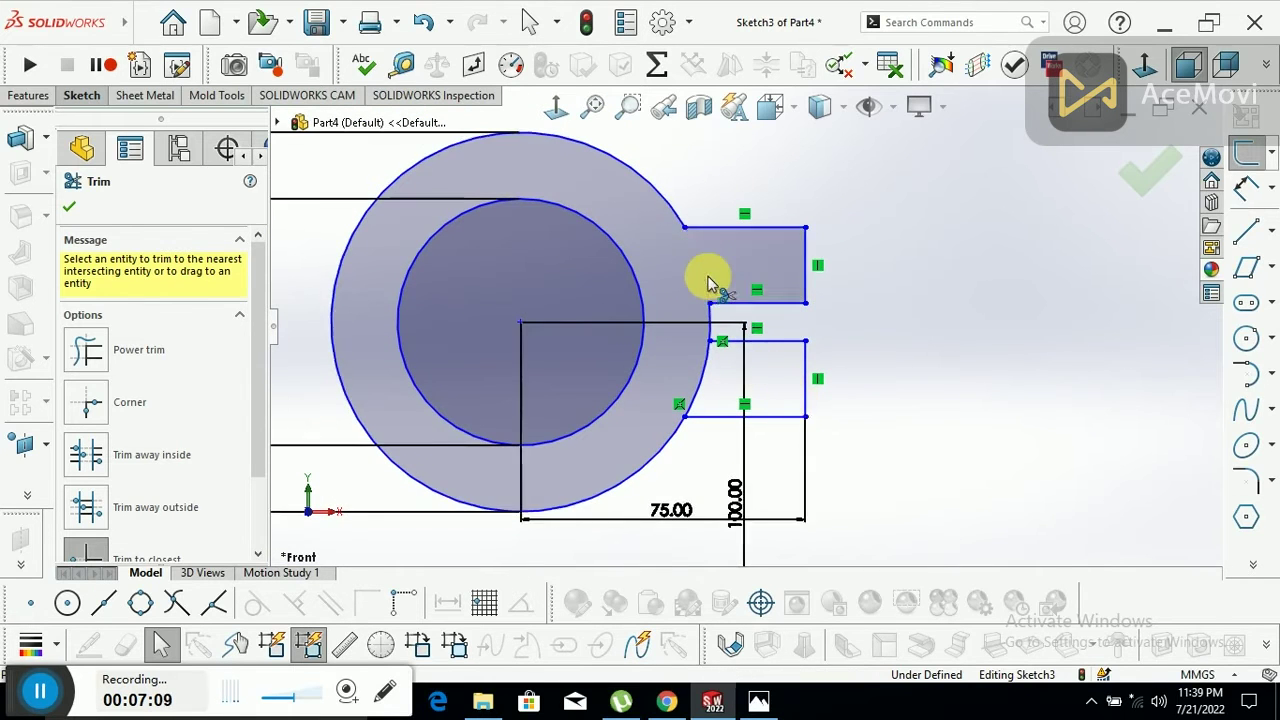
click(700, 362)
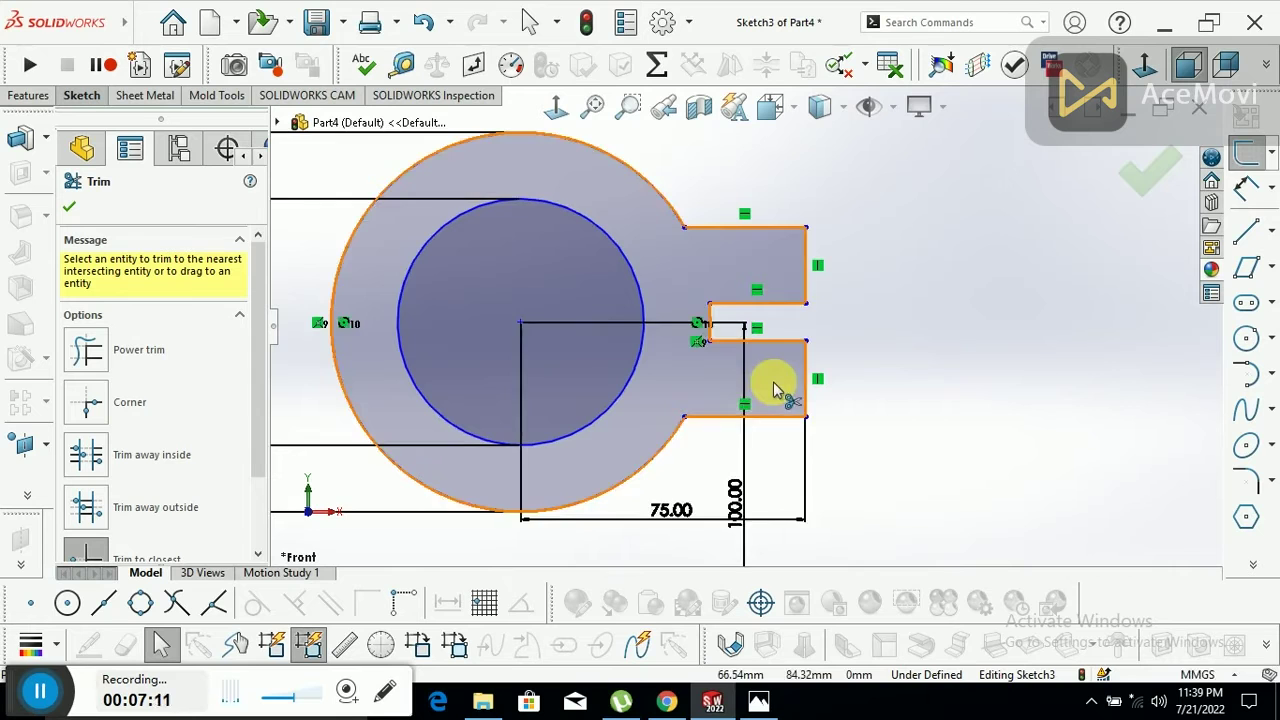
scroll(864, 381, up, 2)
scroll(830, 308, up, 1)
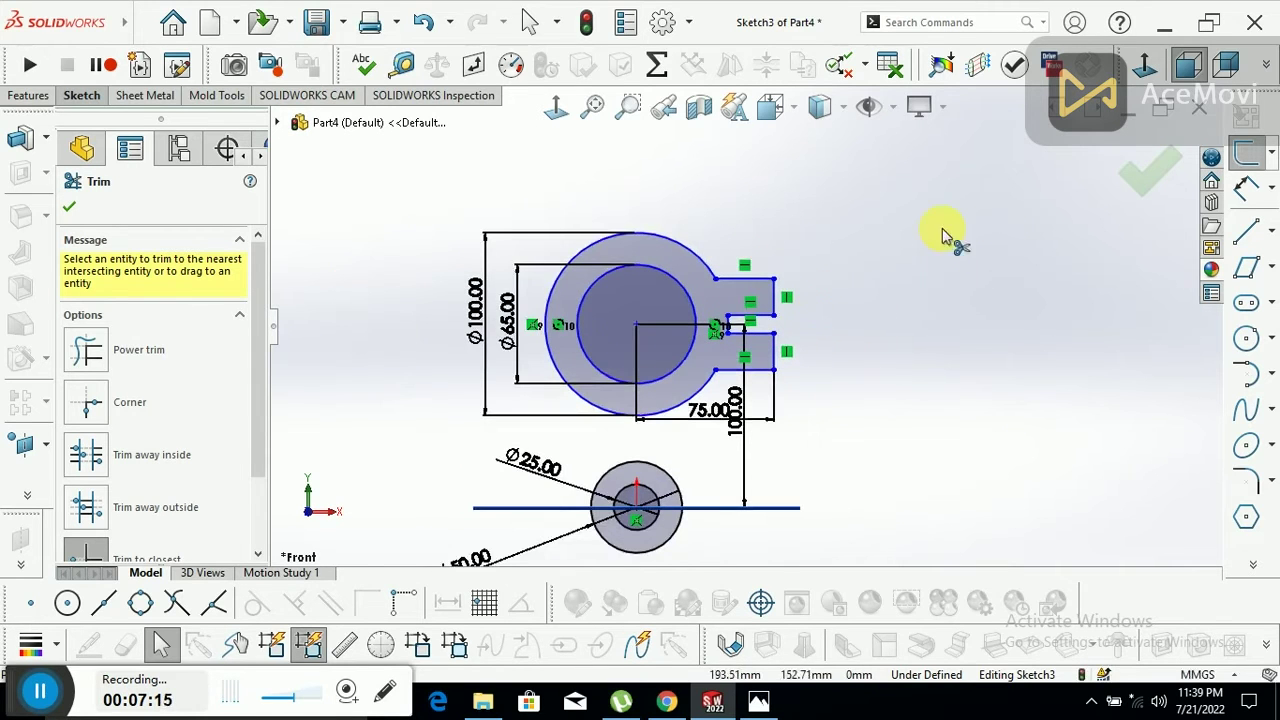
scroll(714, 371, down, 2)
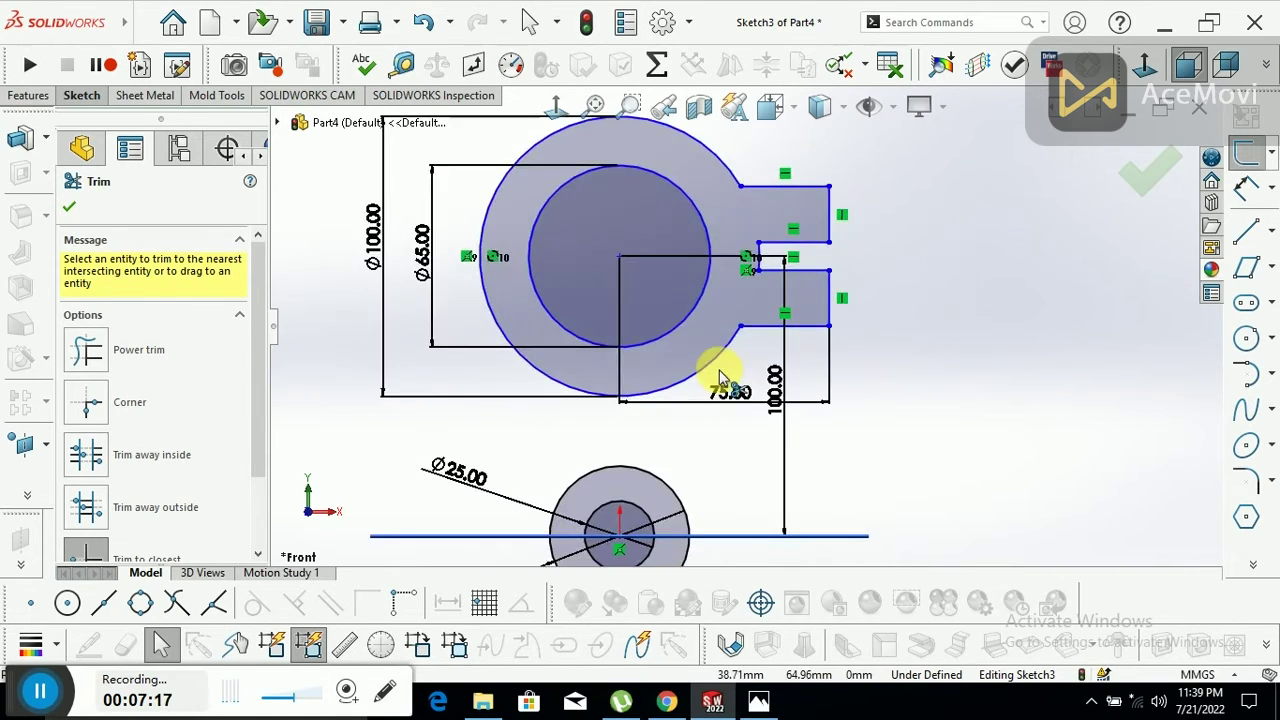
click(1140, 176)
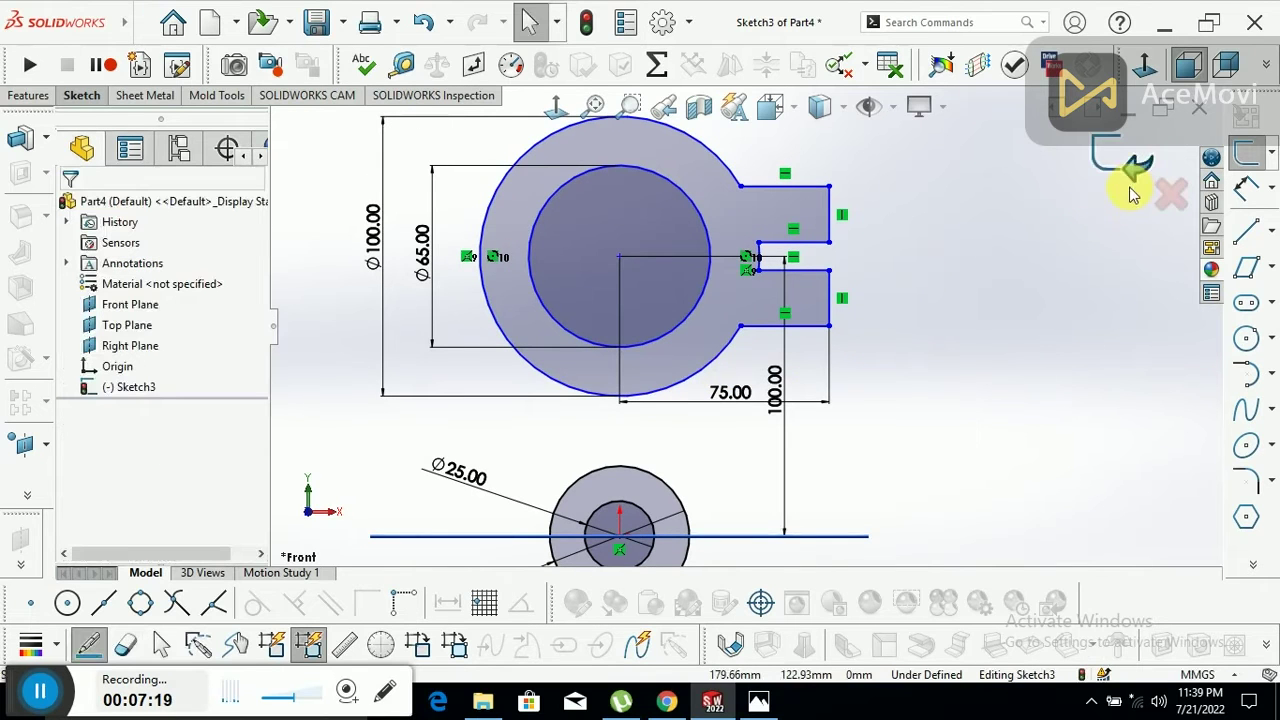
scroll(850, 425, up, 1)
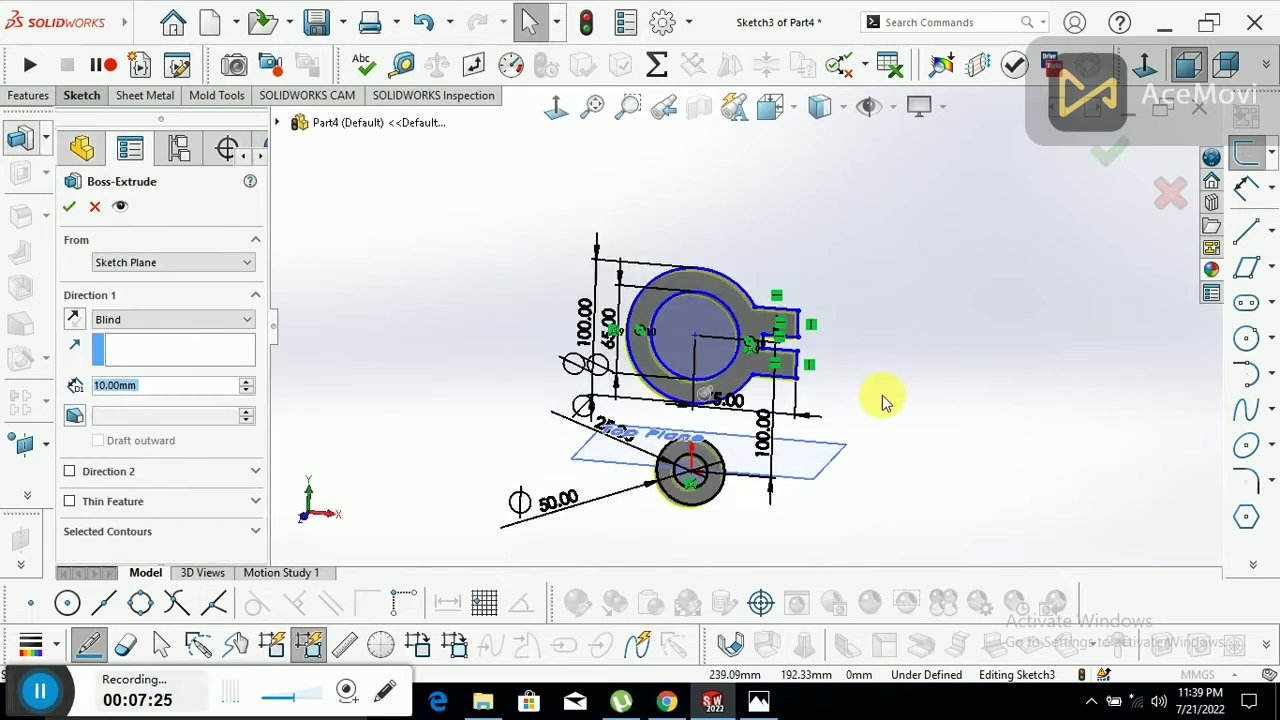
scroll(836, 472, down, 1)
scroll(829, 474, down, 1)
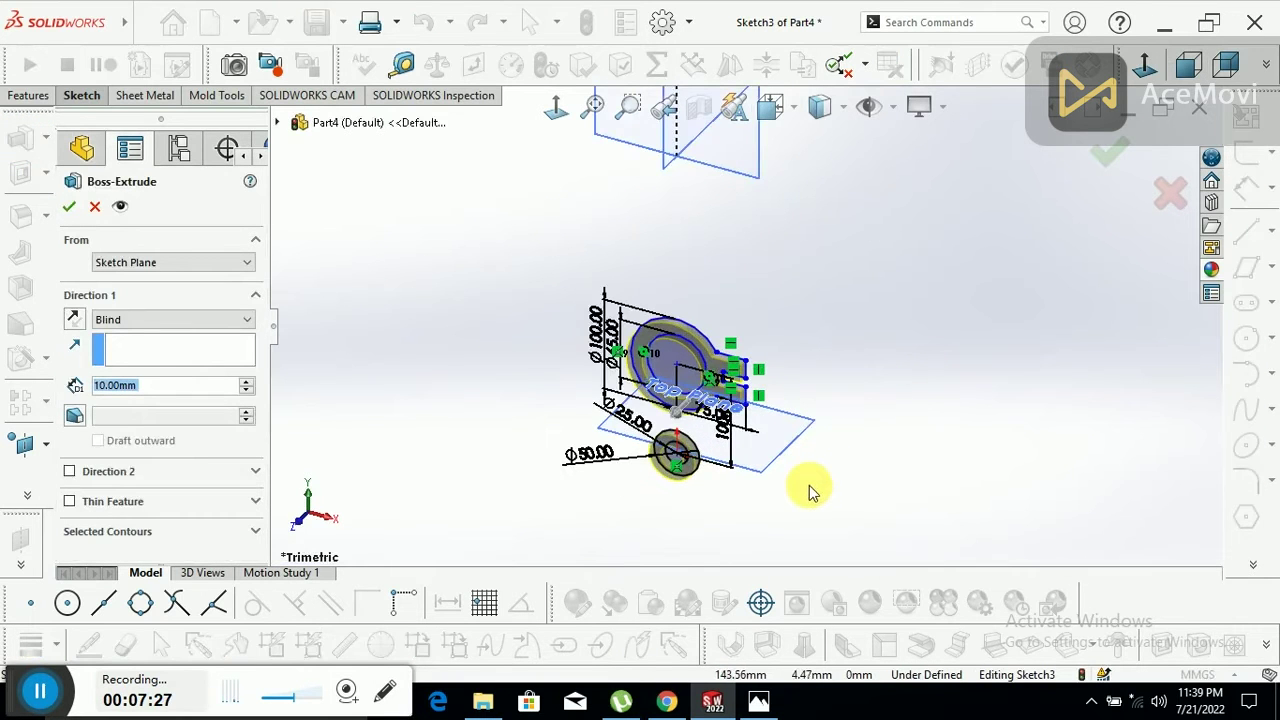
scroll(808, 491, down, 1)
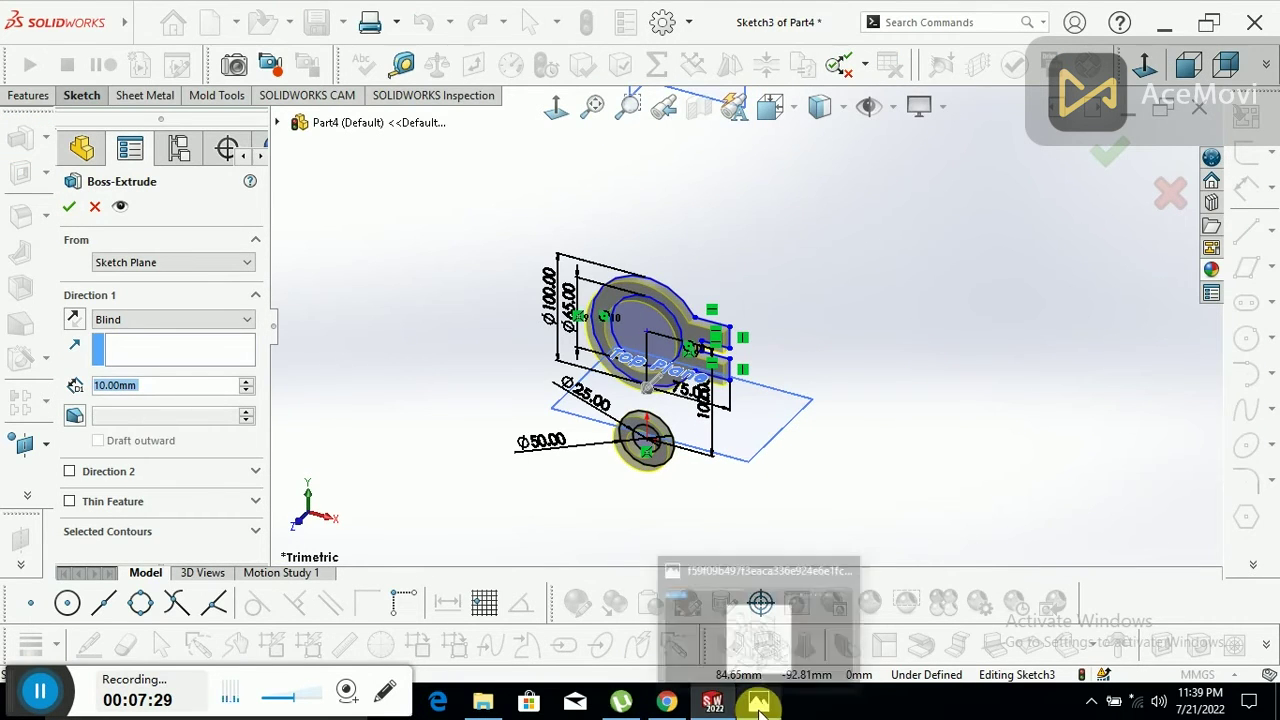
click(765, 682)
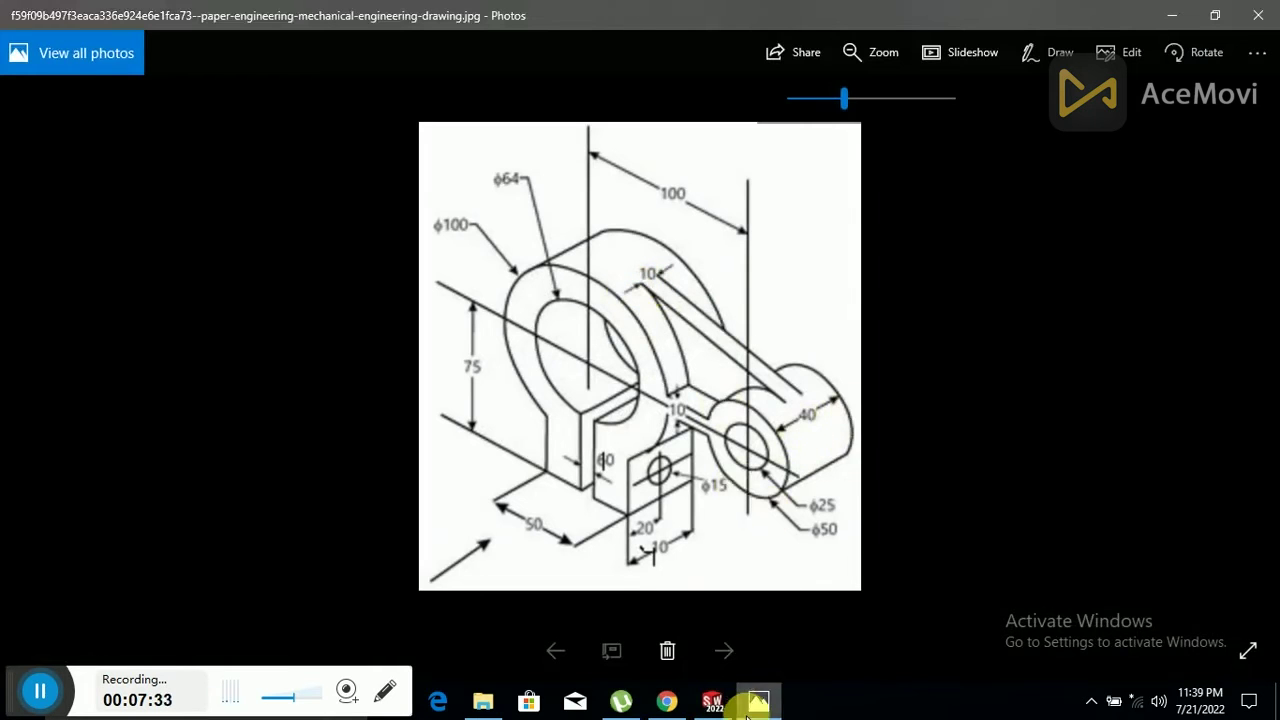
click(712, 702)
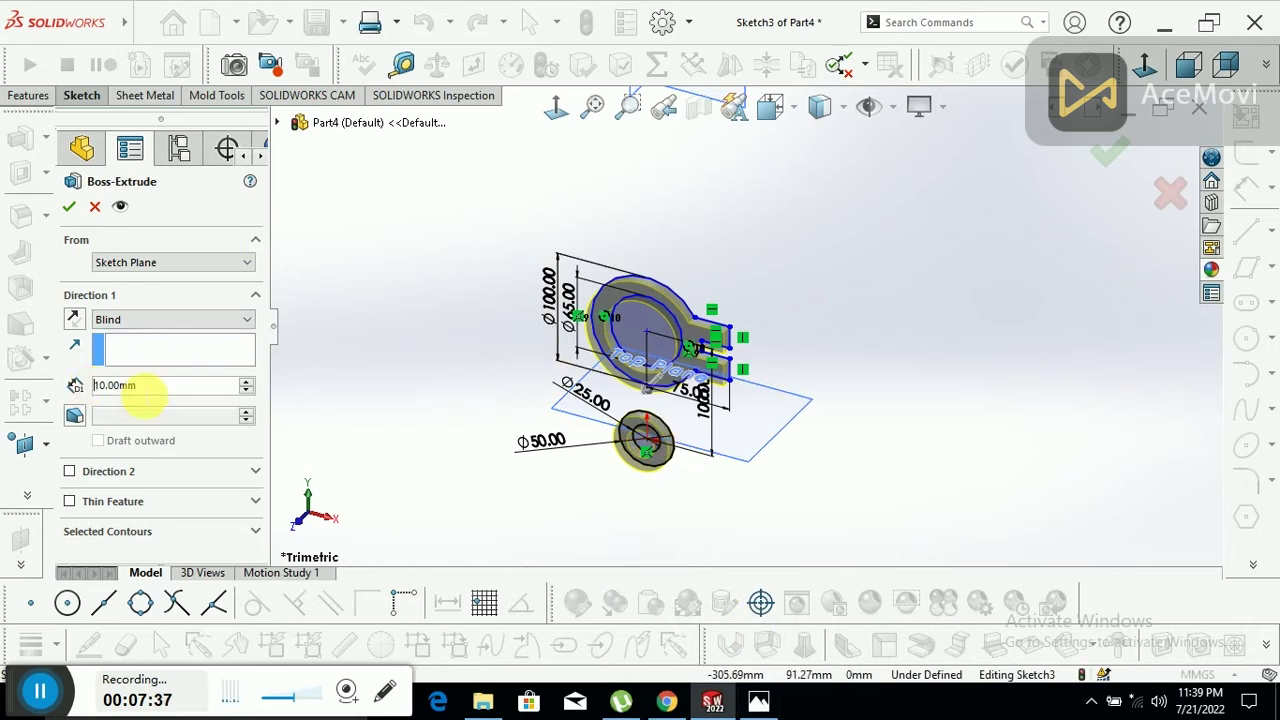
- Extrude the ring, lug and boss sketch 40 mm deep and orbit the solid in 3D
text(40)
key(Return)
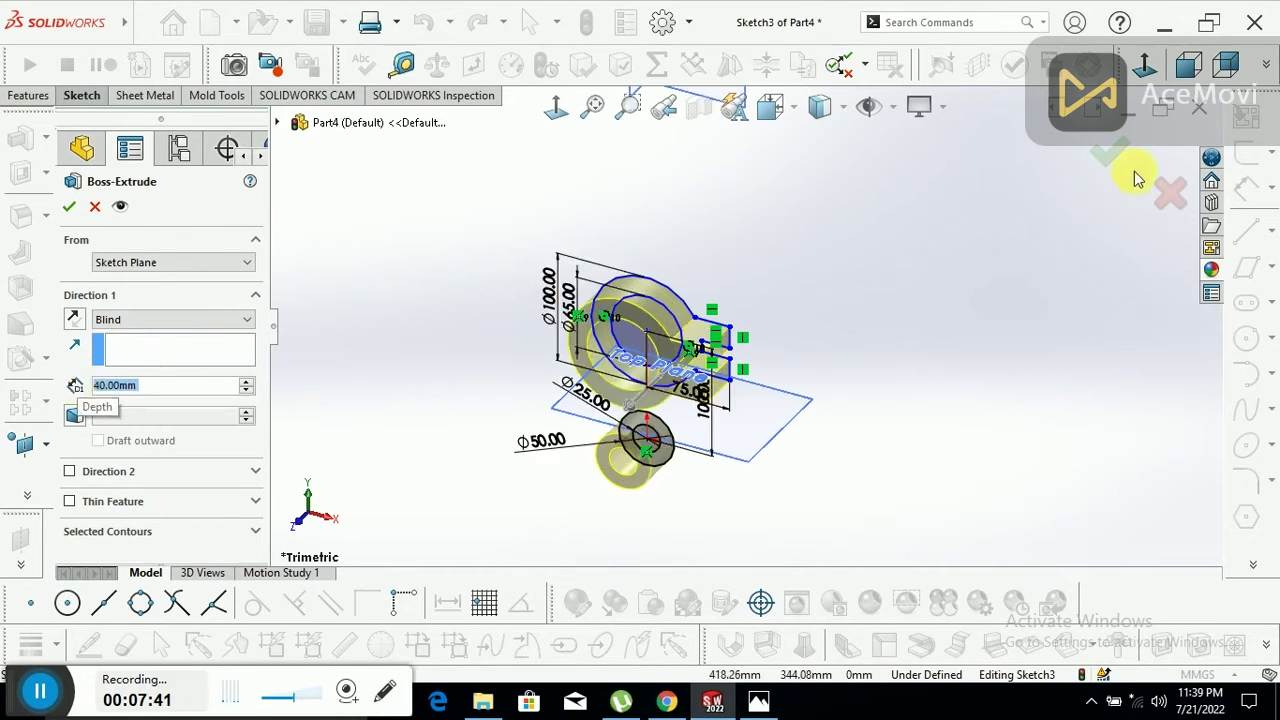
click(1110, 150)
mouse_move(711, 517)
middle_down()
mouse_move(790, 392)
mouse_move(766, 291)
mouse_move(797, 337)
mouse_move(774, 380)
mouse_move(792, 370)
mouse_move(771, 354)
middle_up()
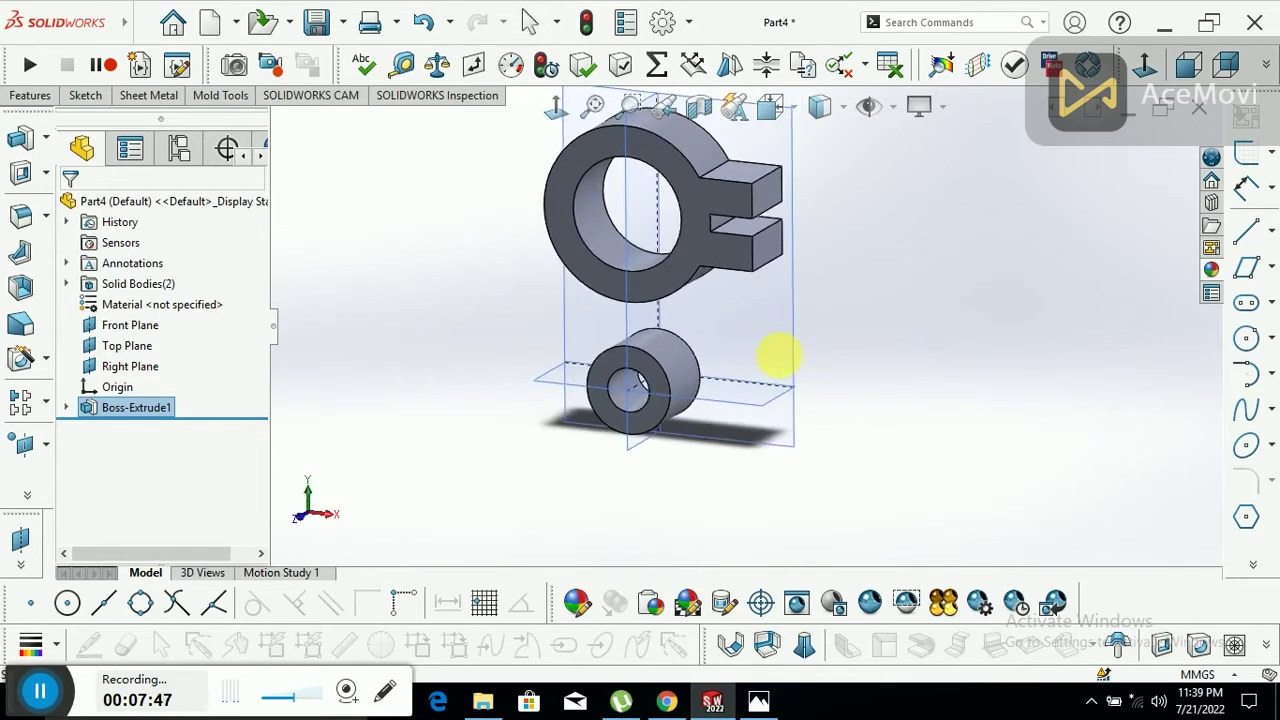
scroll(709, 314, down, 2)
mouse_move(712, 326)
middle_down()
mouse_move(757, 263)
mouse_move(714, 266)
mouse_move(714, 291)
middle_up()
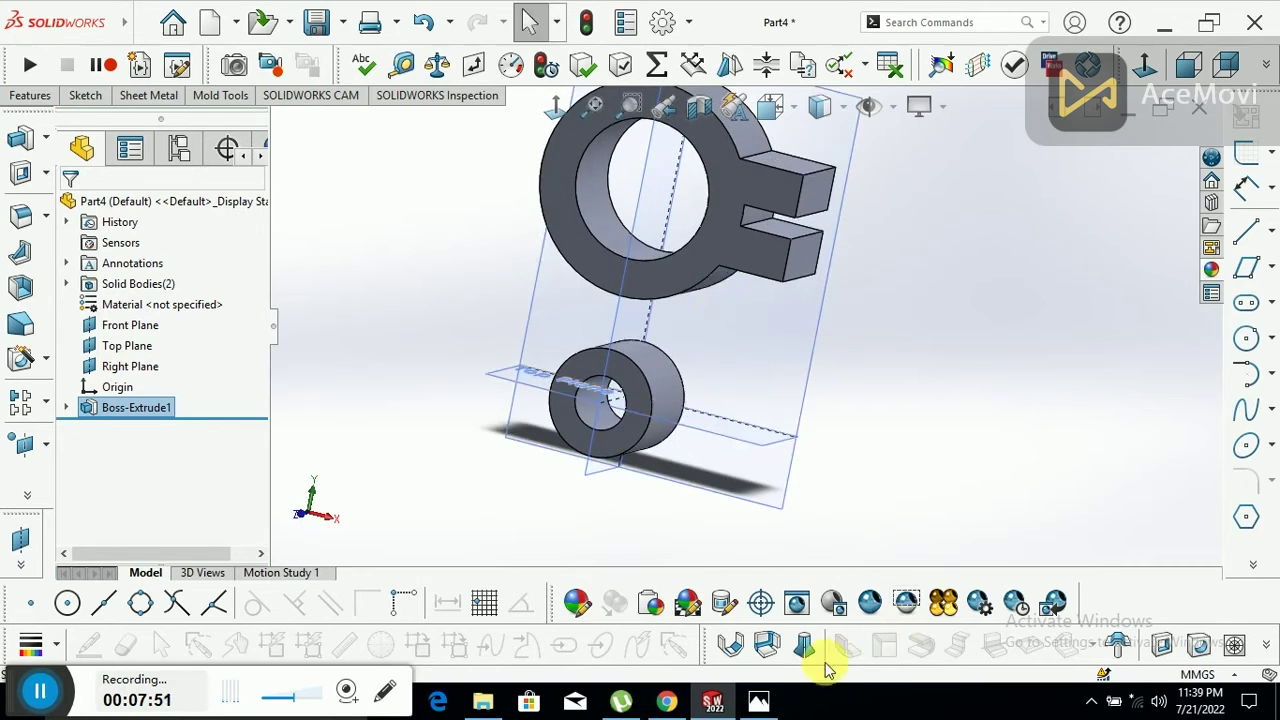
click(758, 703)
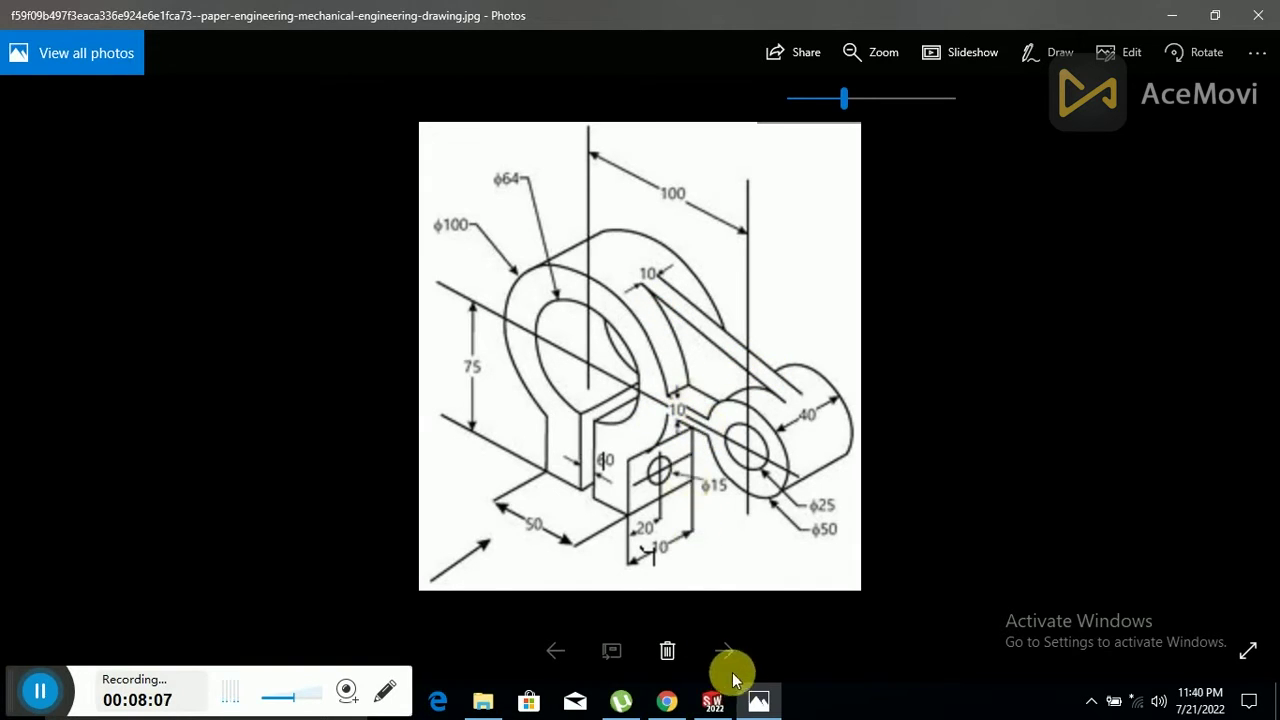
- Leave the Photos drawing and bring Part4's Boss-Extrude1 back in SOLIDWORKS
click(758, 703)
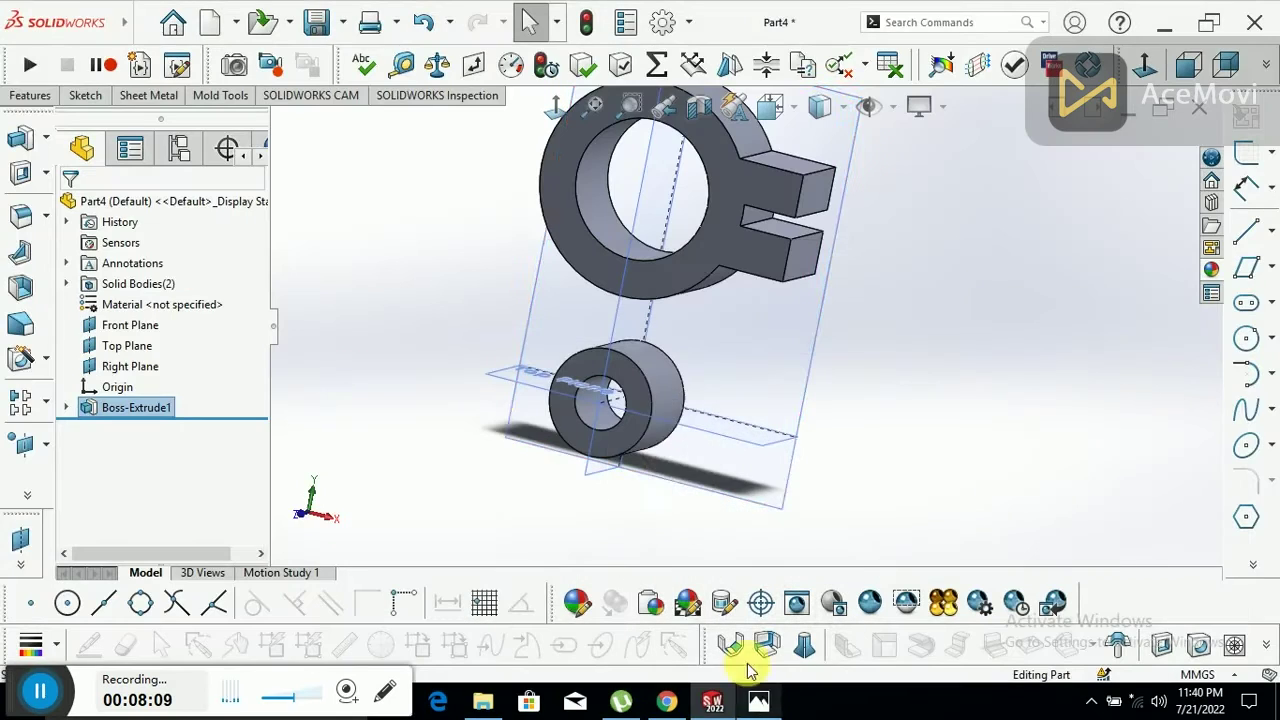
- Reopen Sketch3 under Boss-Extrude1 and draw a vertical web line from the ring
click(66, 407)
click(125, 431)
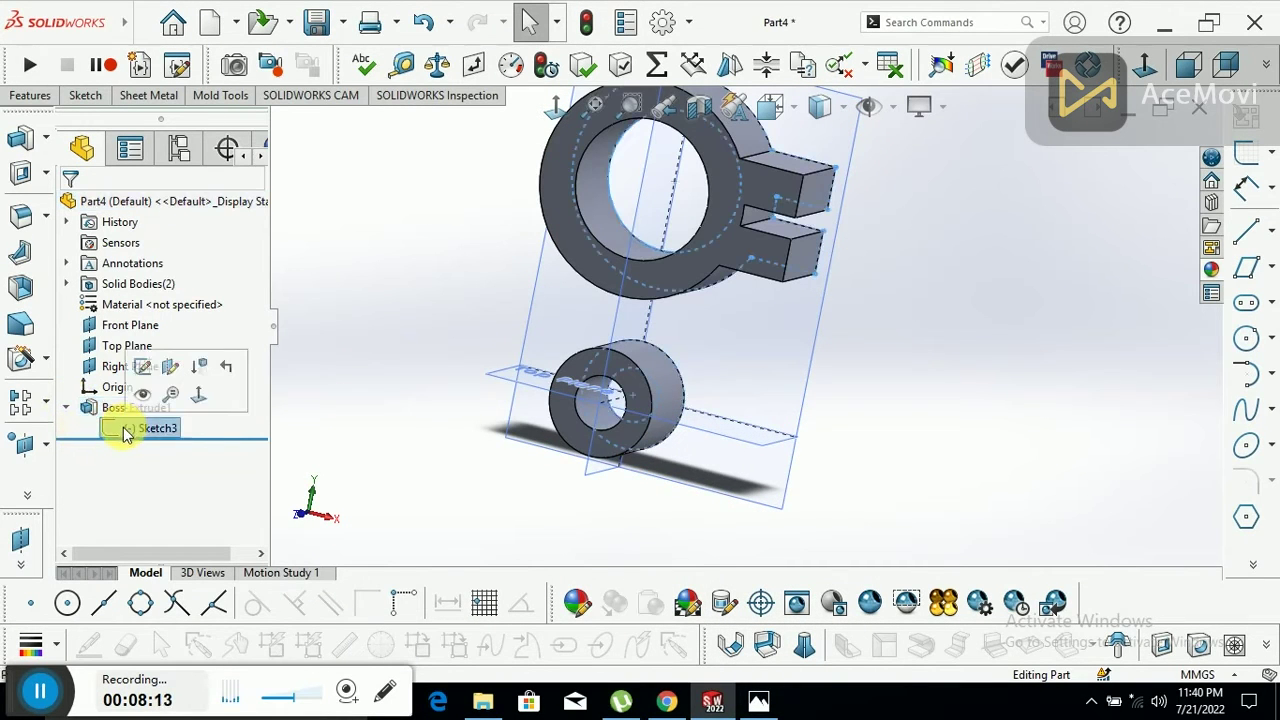
click(145, 370)
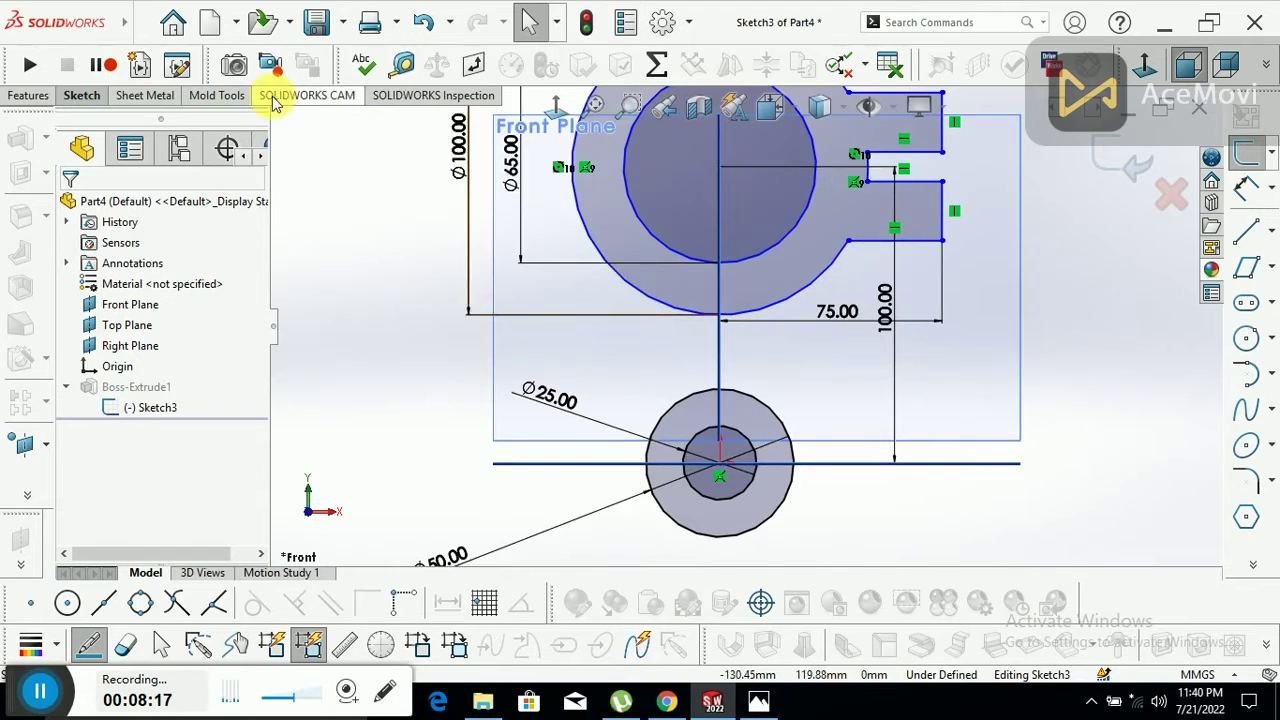
click(1248, 237)
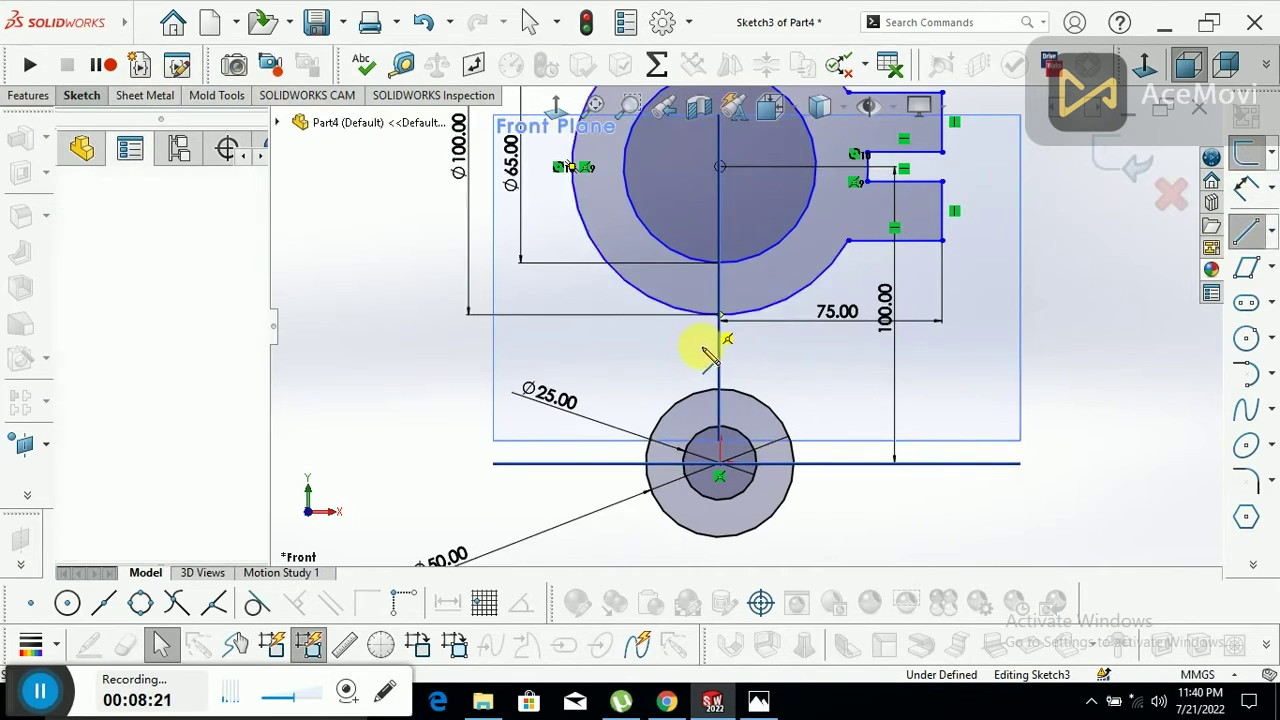
click(705, 352)
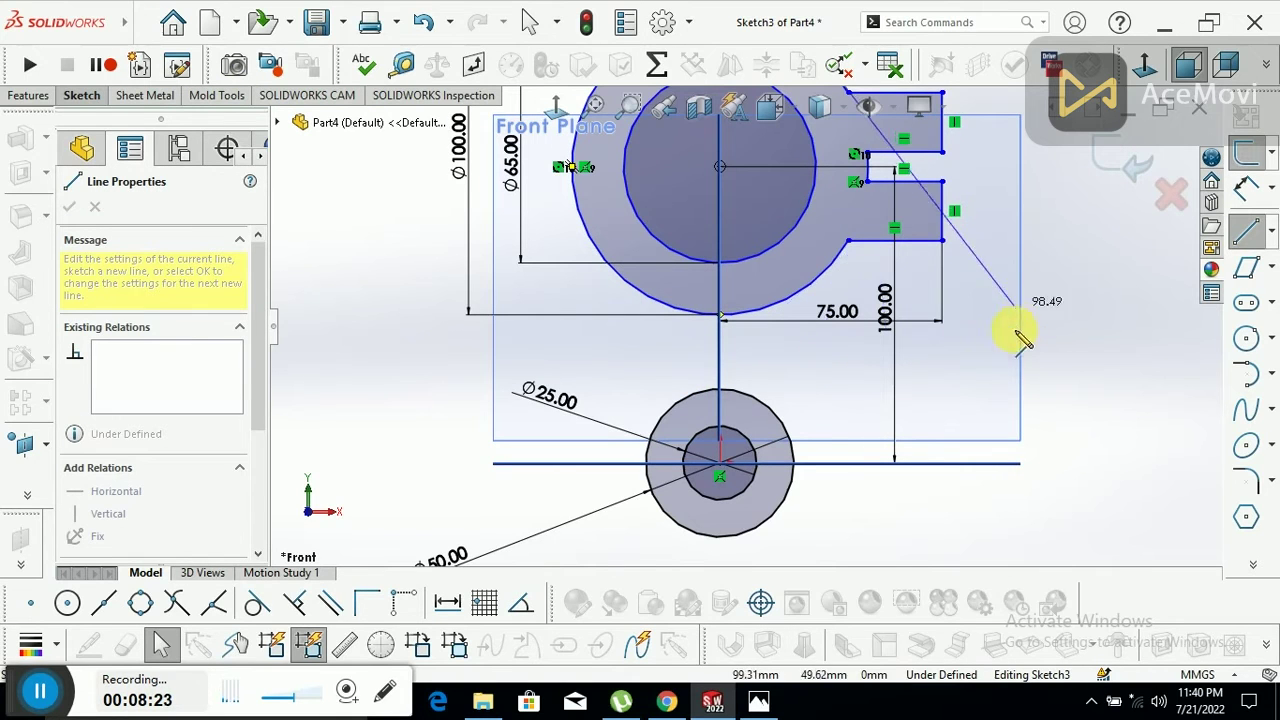
key(Escape)
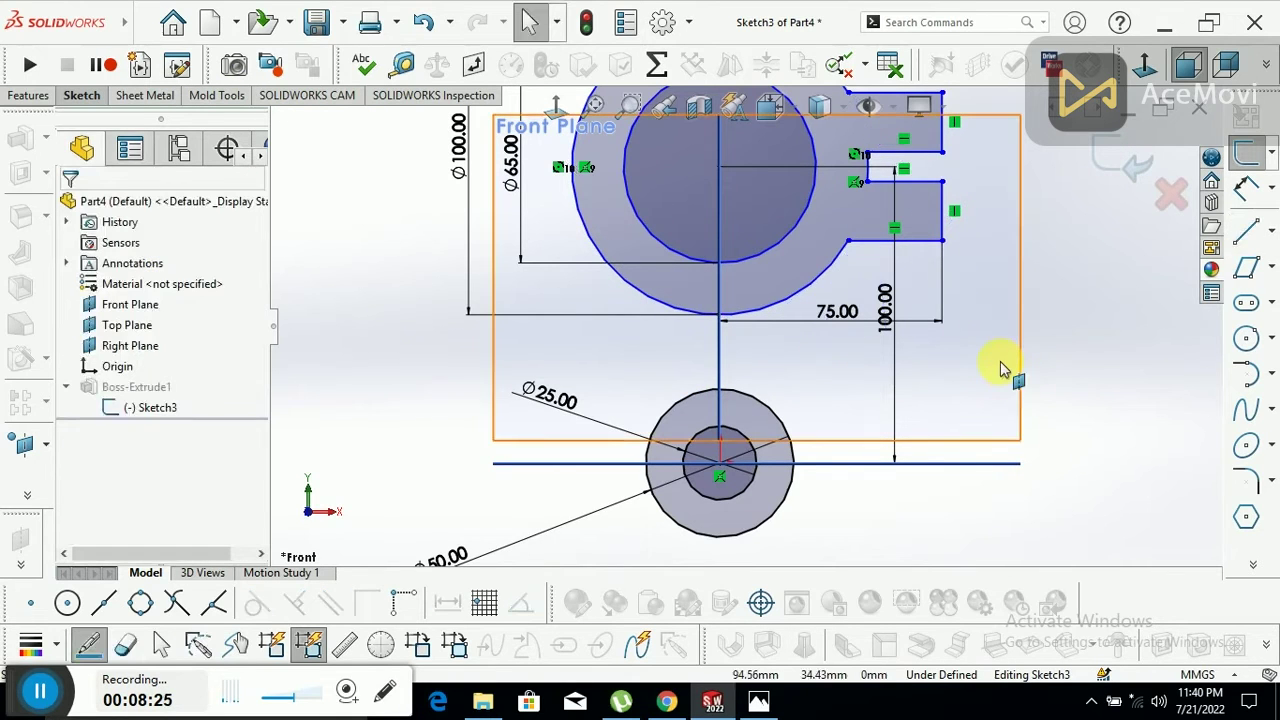
click(1243, 236)
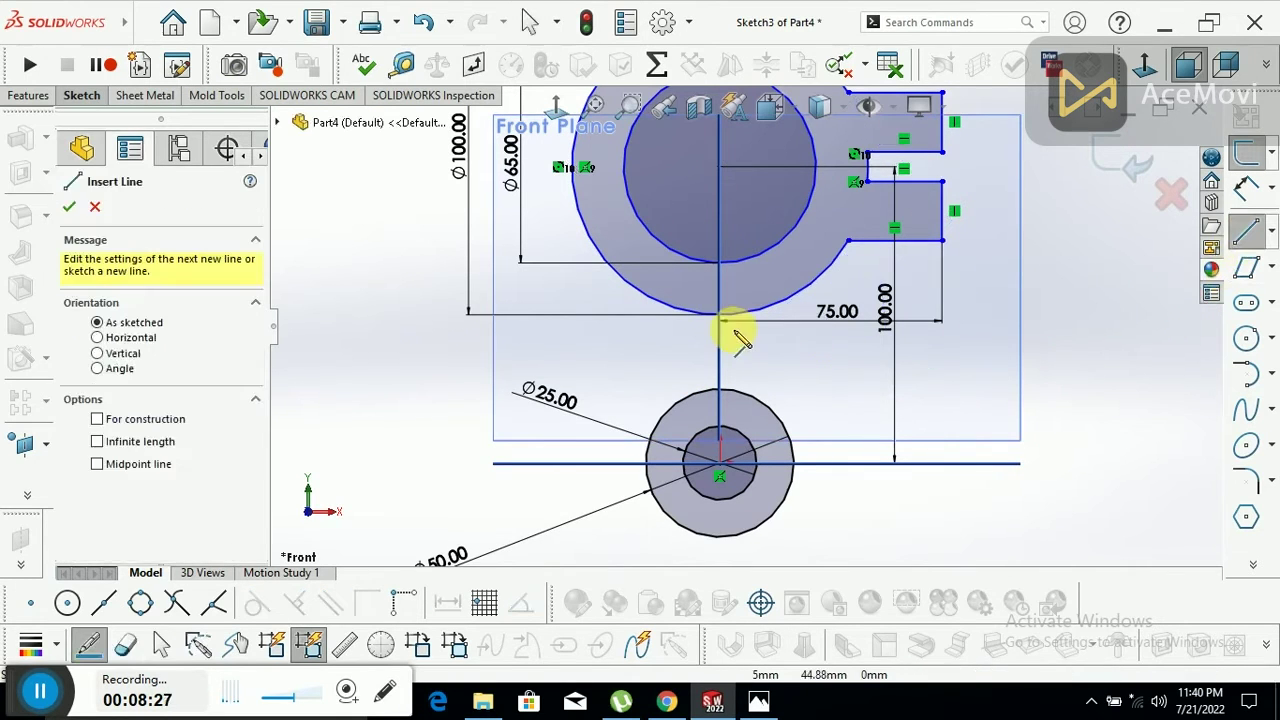
click(744, 314)
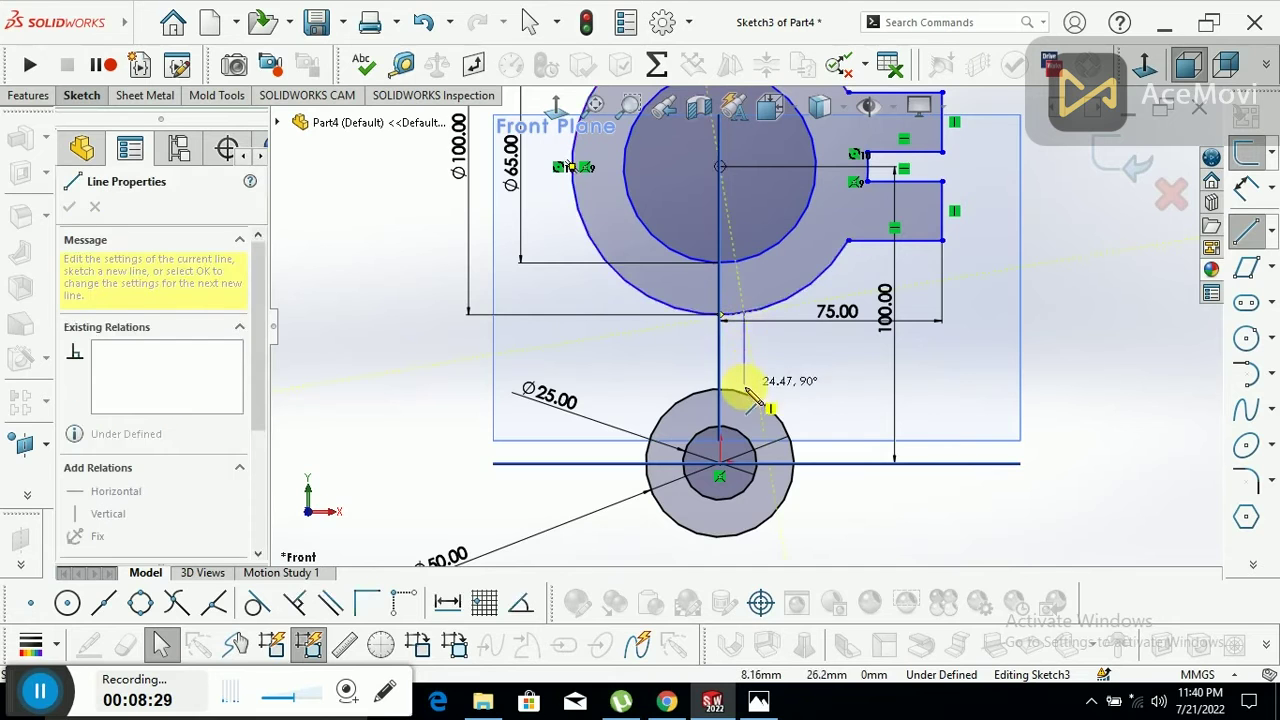
right_click(678, 360)
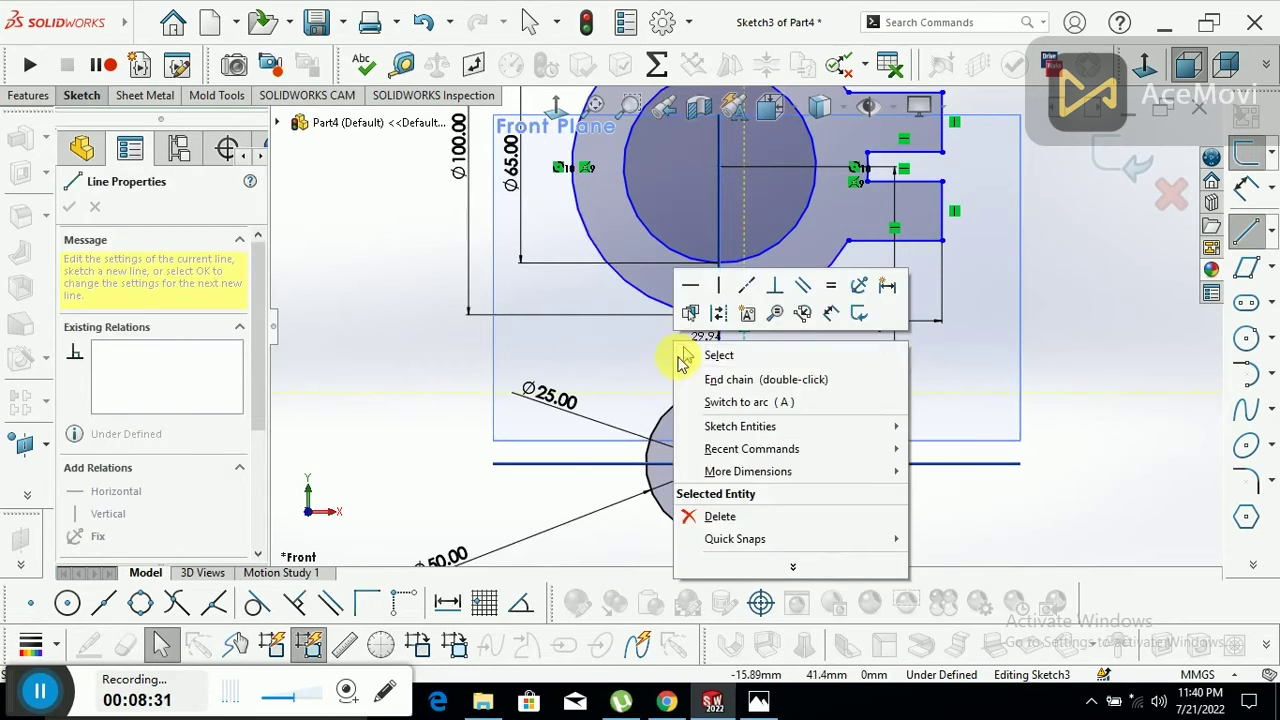
click(684, 358)
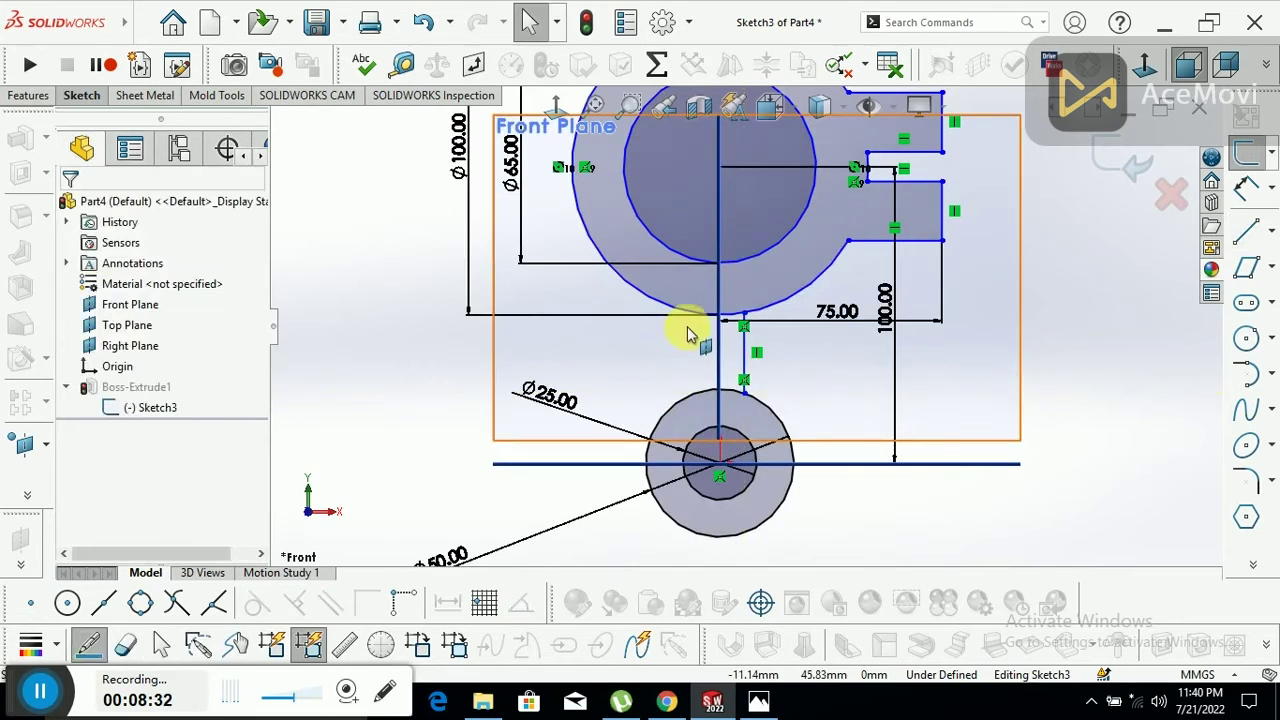
- Draw a second web line from the ring's lower edge to the boss circle
click(1244, 238)
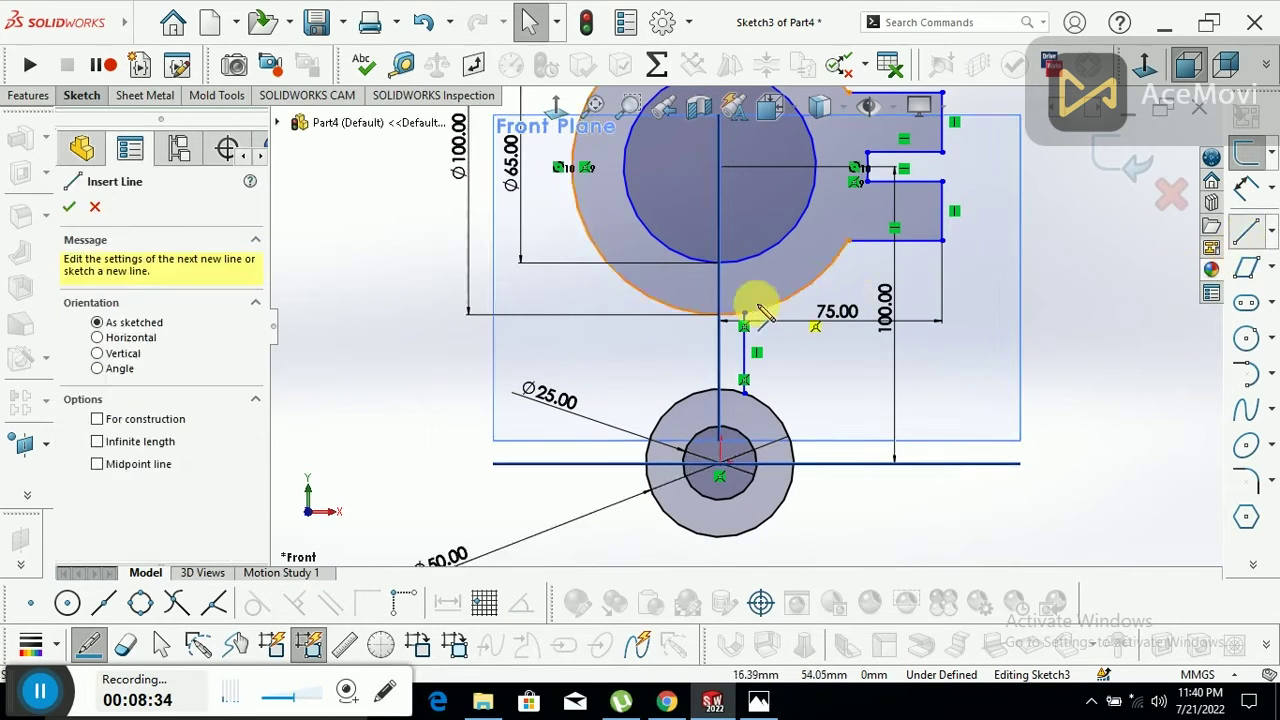
click(688, 318)
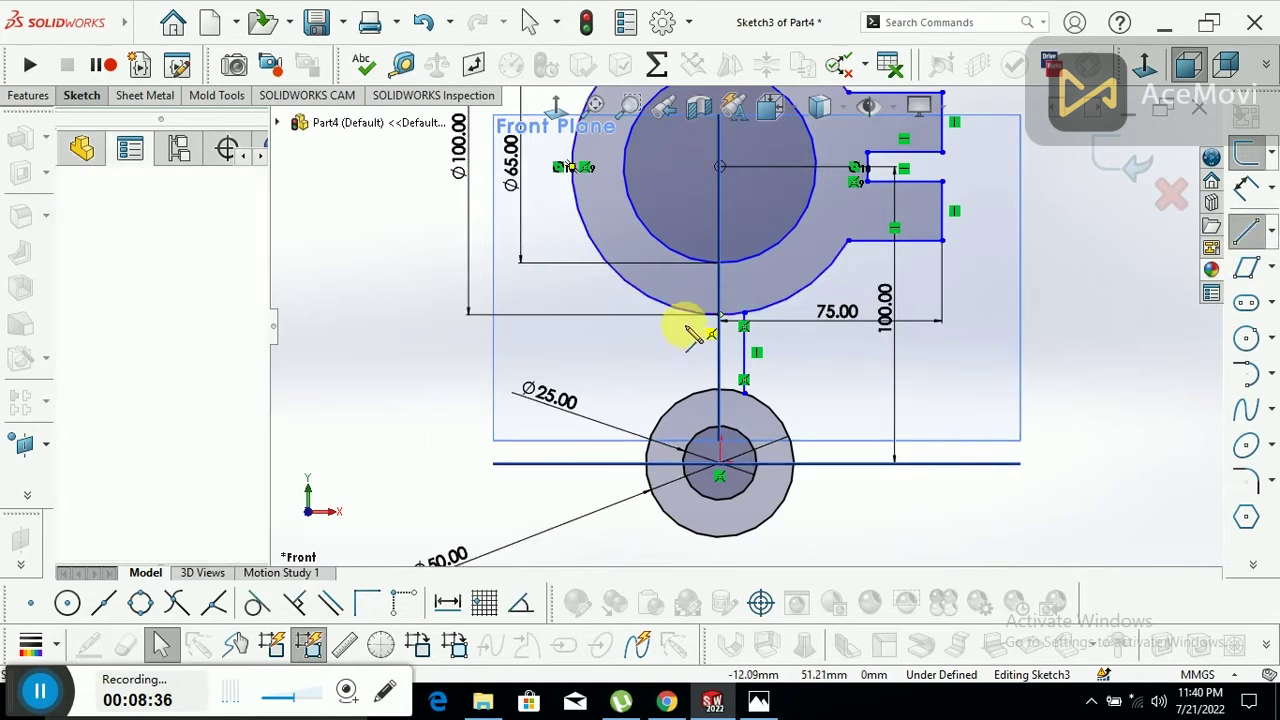
click(693, 405)
right_click(657, 371)
click(700, 397)
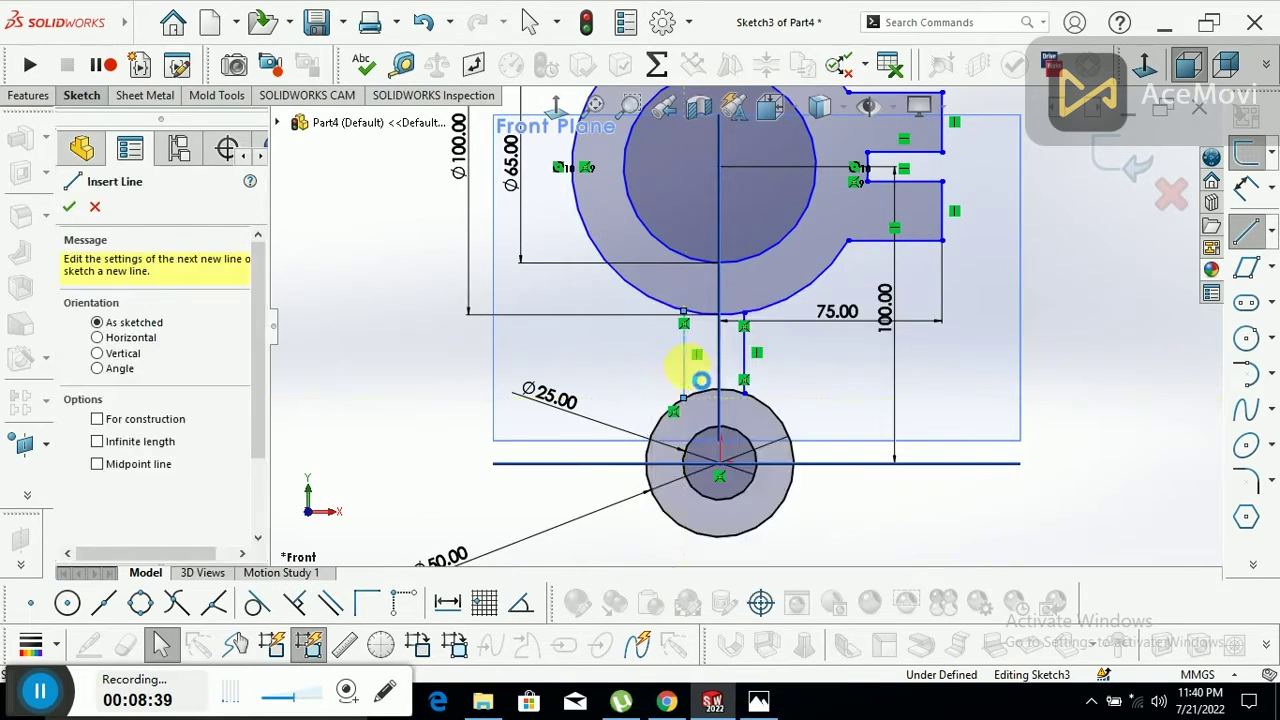
key(Escape)
scroll(718, 345, down, 3)
scroll(718, 345, down, 1)
scroll(790, 305, up, 2)
scroll(805, 320, down, 2)
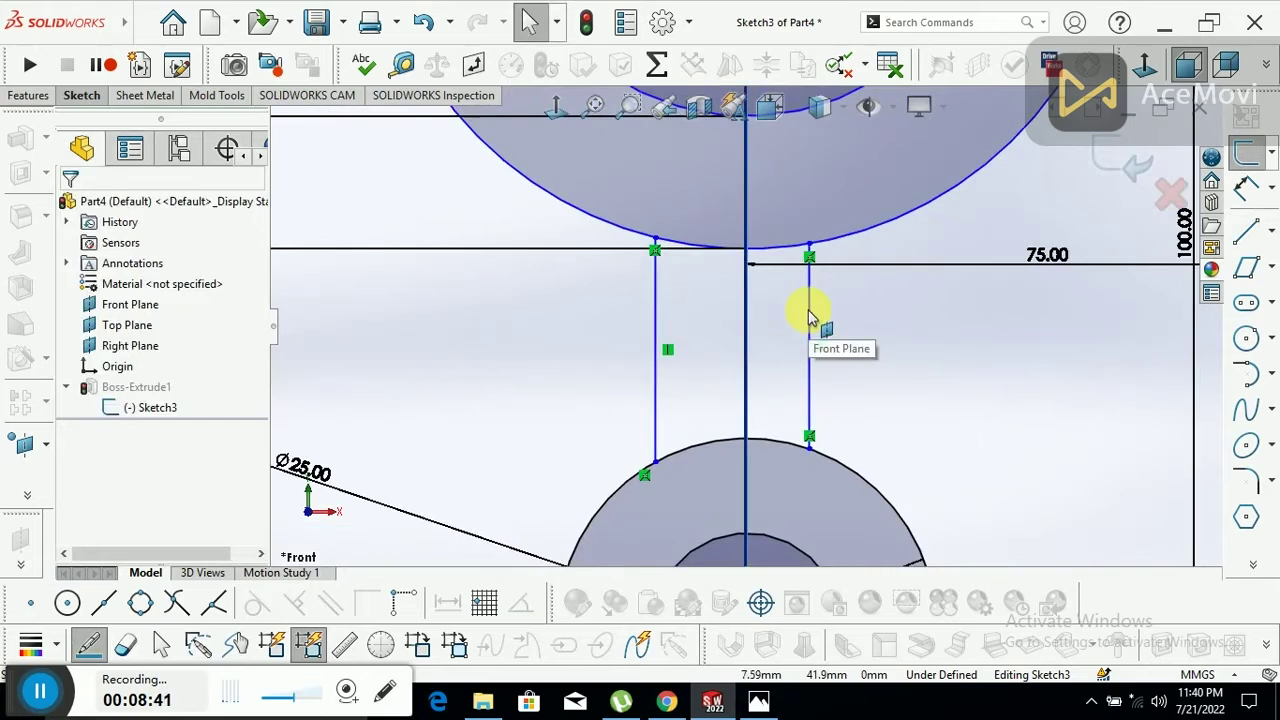
- Dimension the right web line 5 mm from the centreline, checking the reference drawing
drag(814, 351, 750, 350)
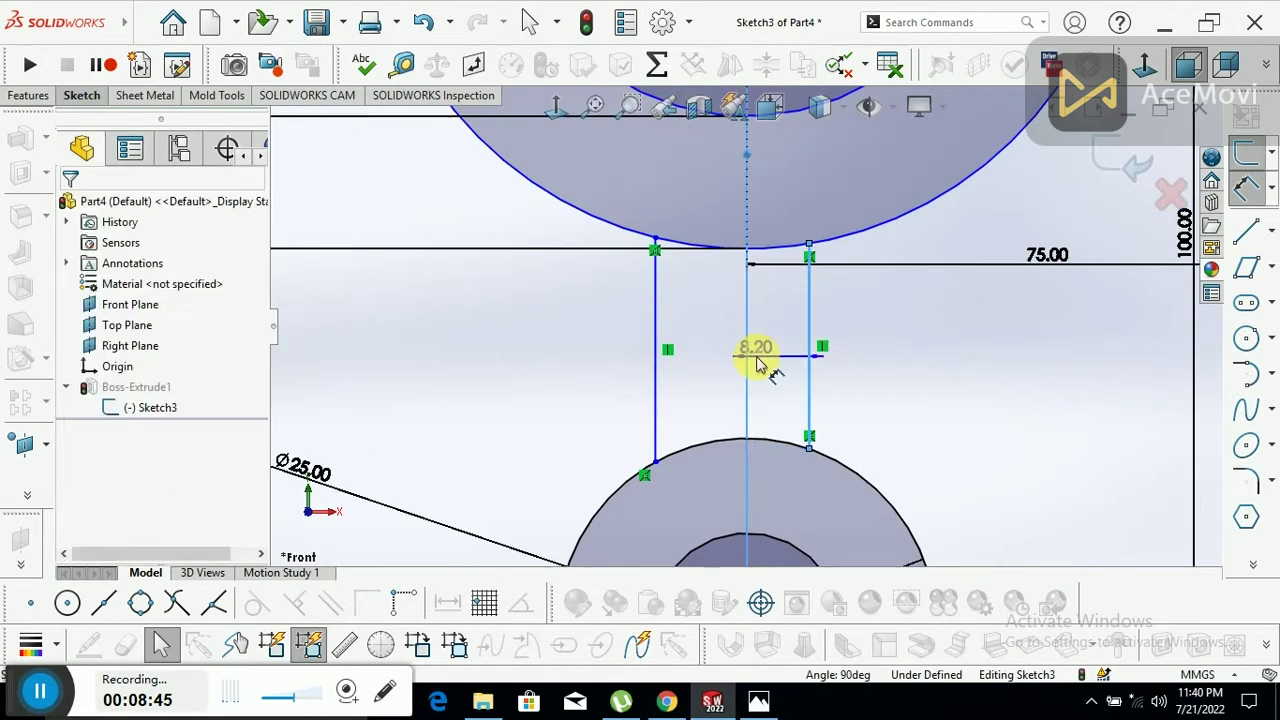
click(825, 410)
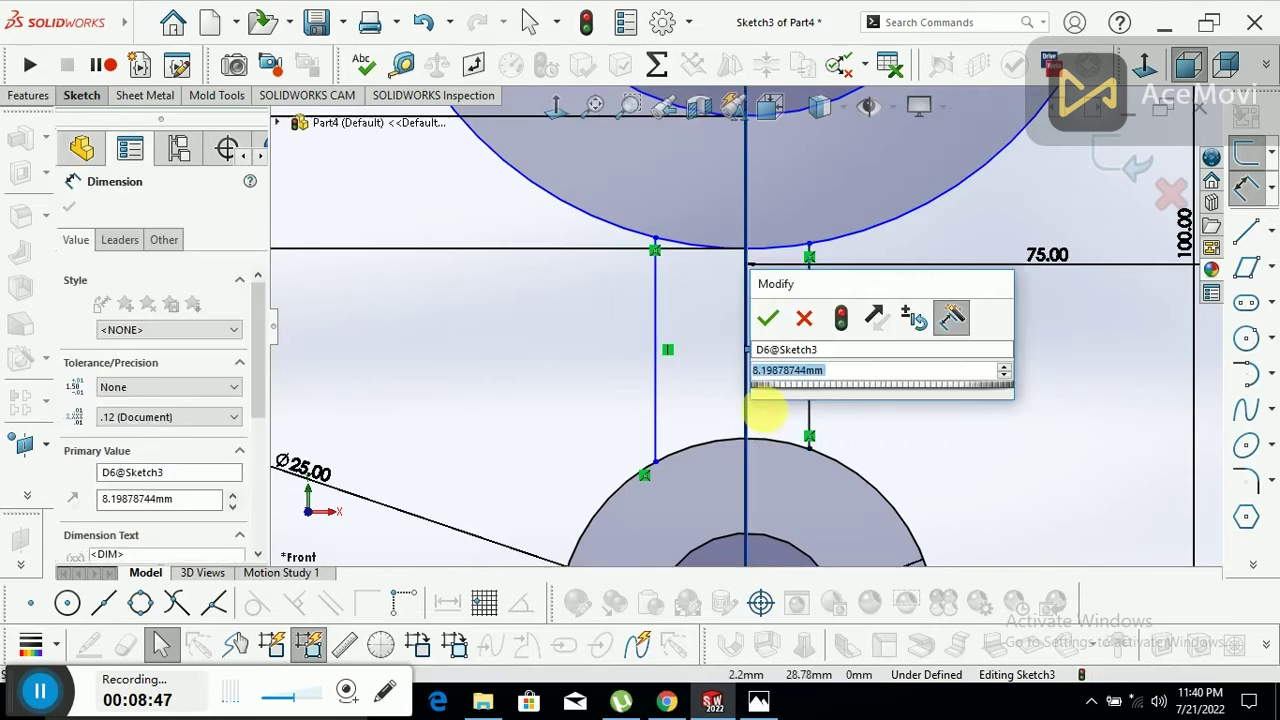
click(759, 703)
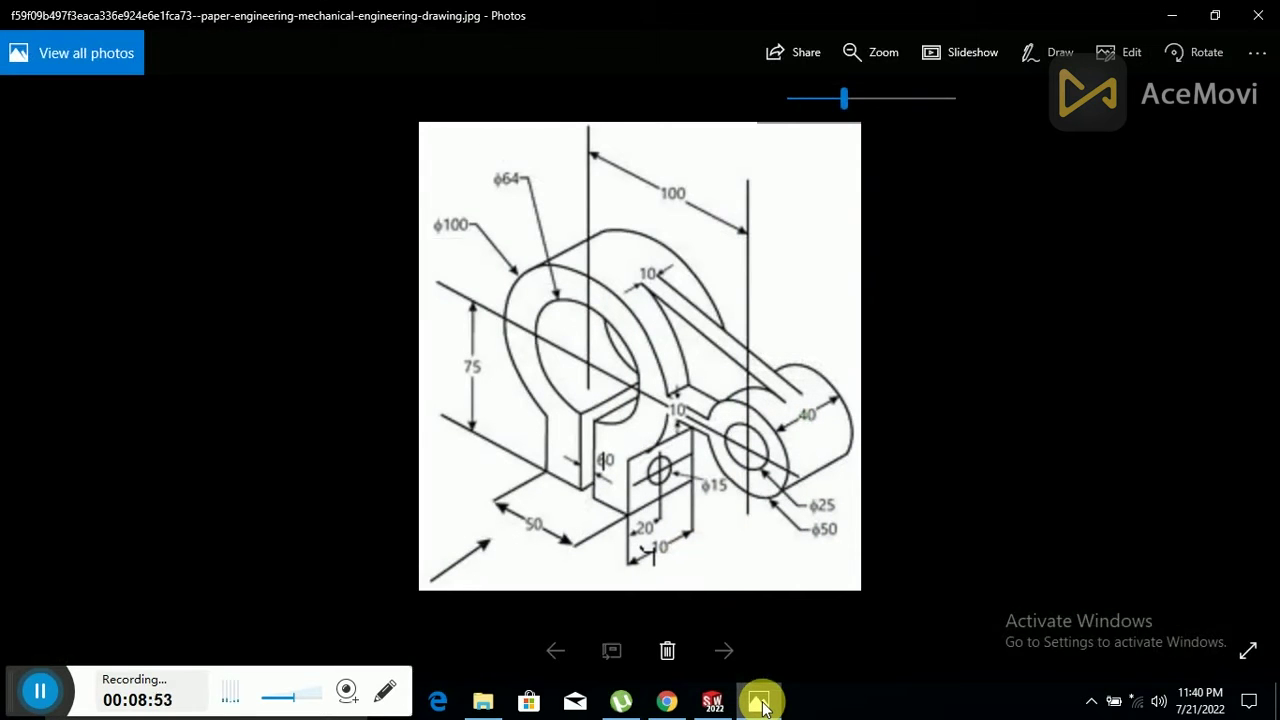
click(760, 703)
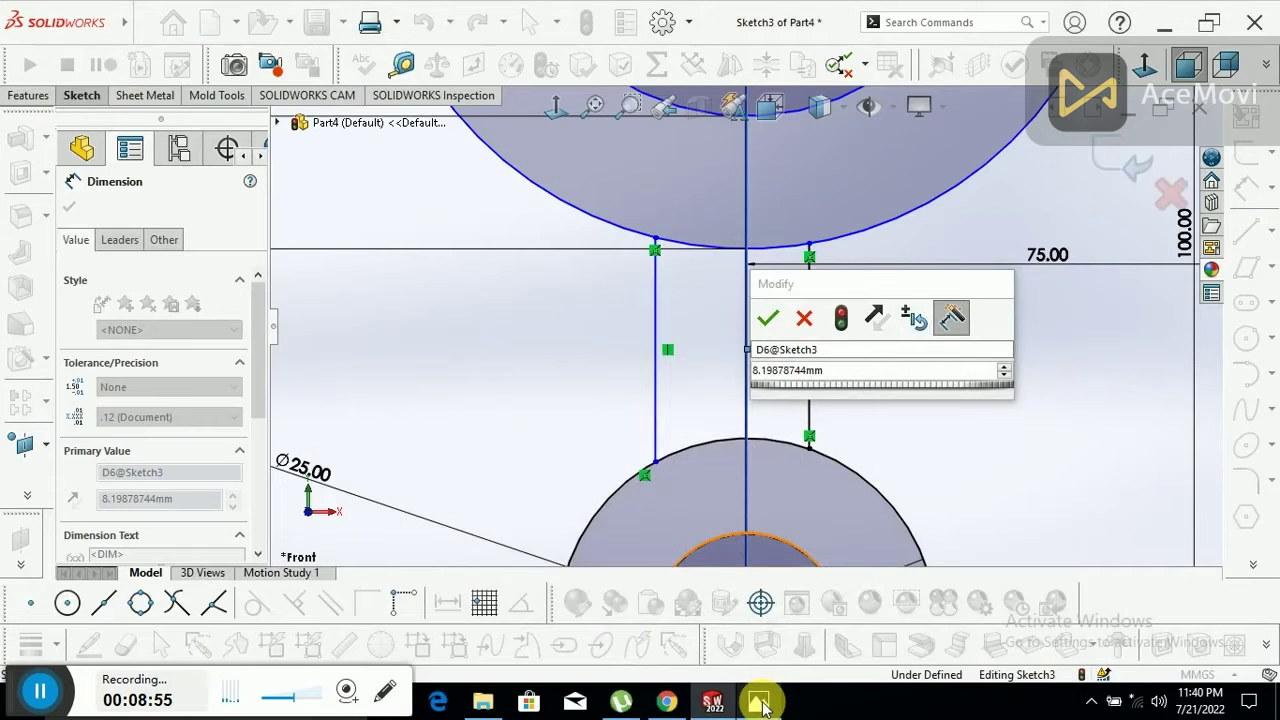
click(760, 703)
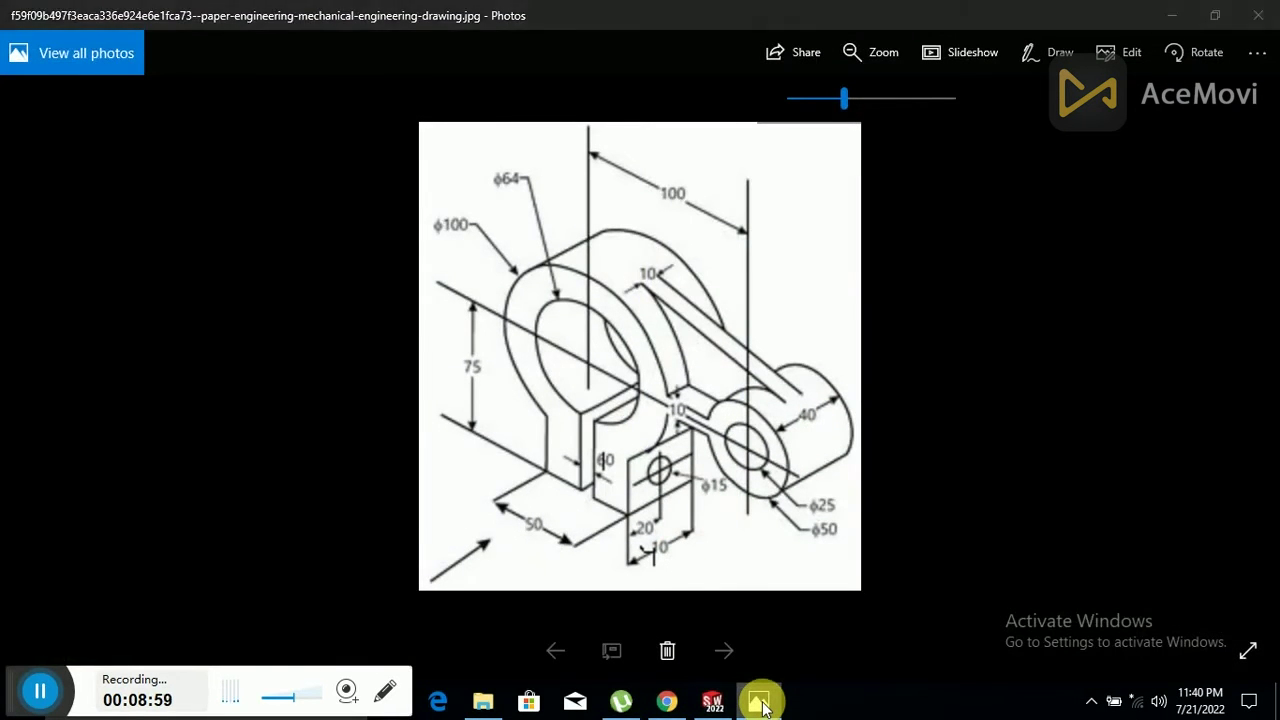
click(760, 703)
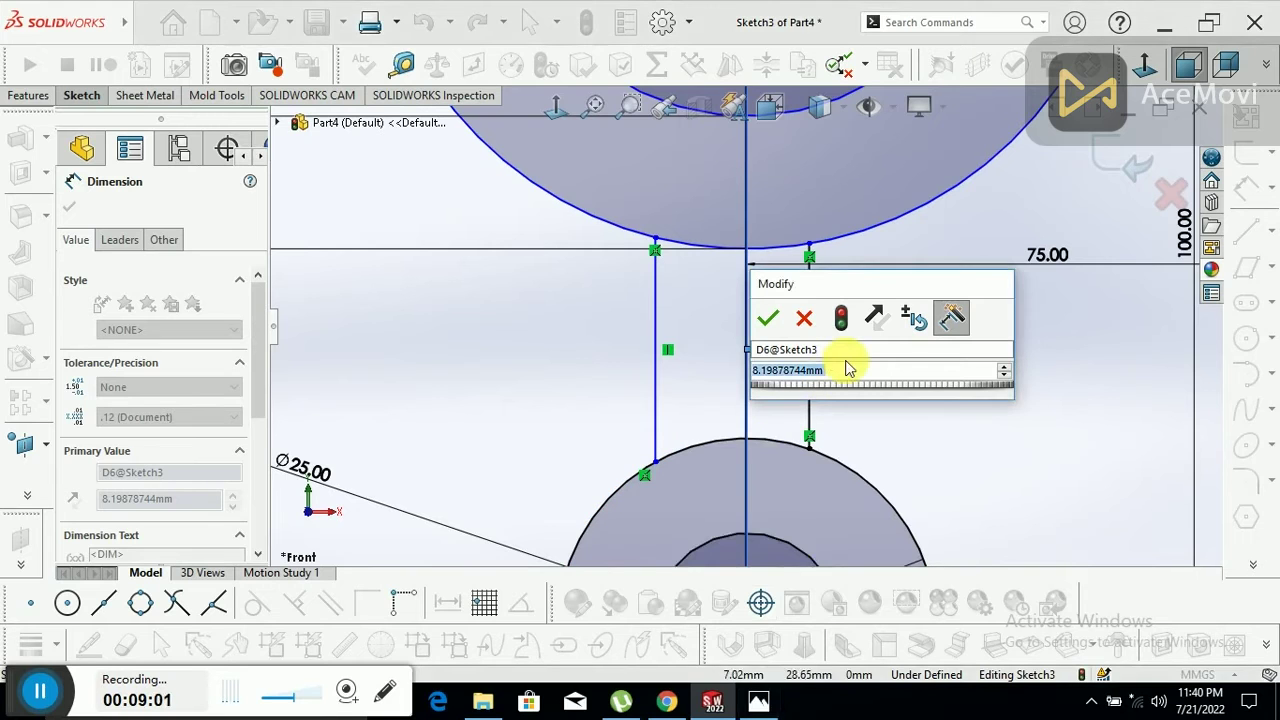
text(5)
key(Return)
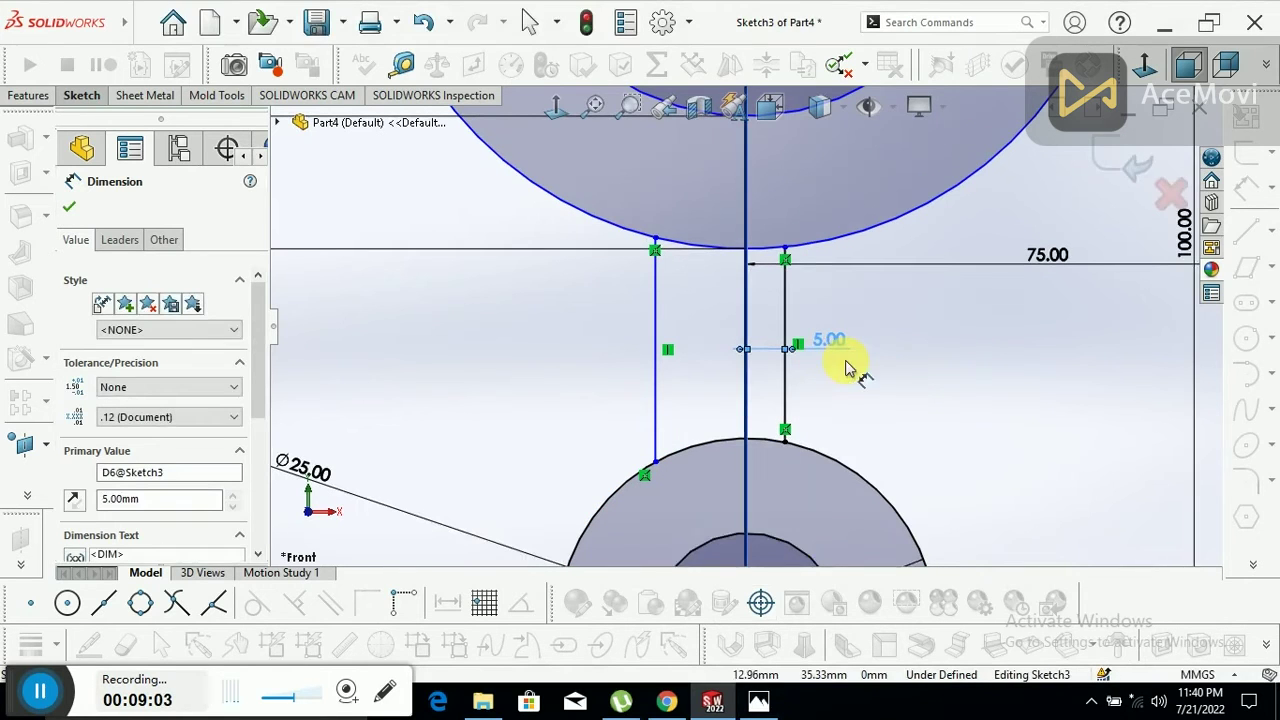
- Dimension the left web line 5 mm from the centreline
click(657, 318)
click(746, 325)
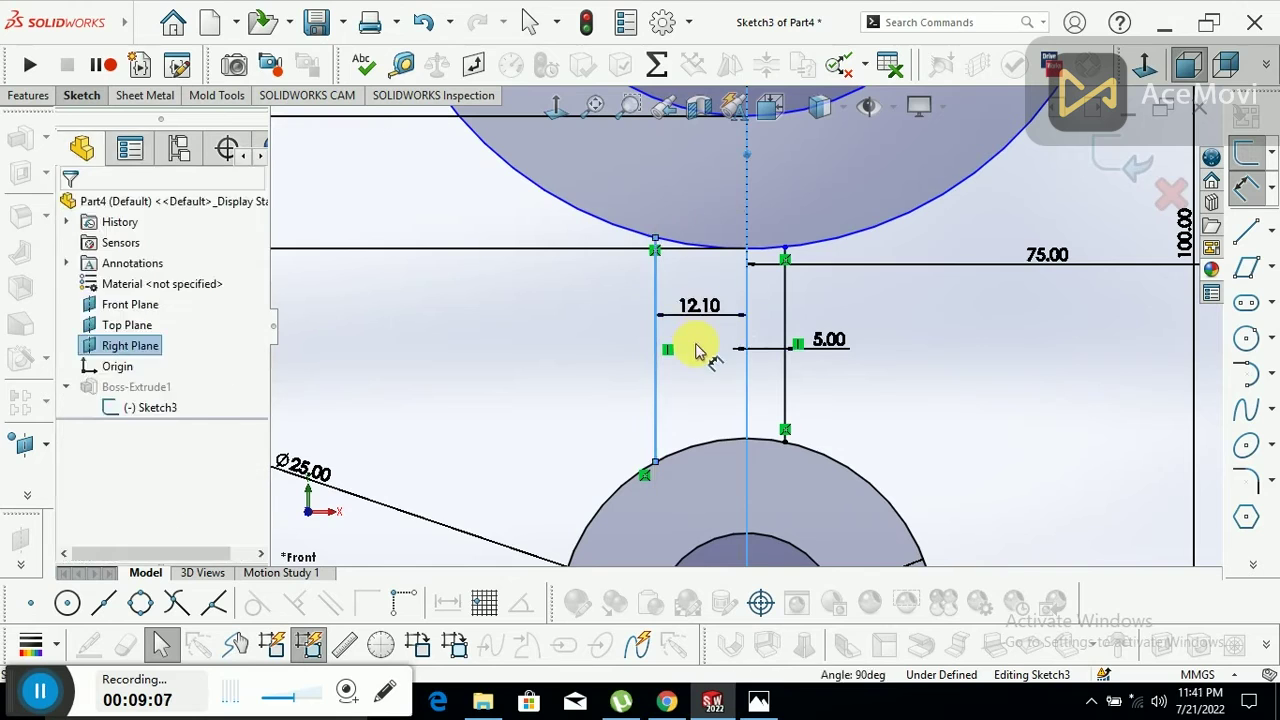
click(698, 349)
text(5)
key(Return)
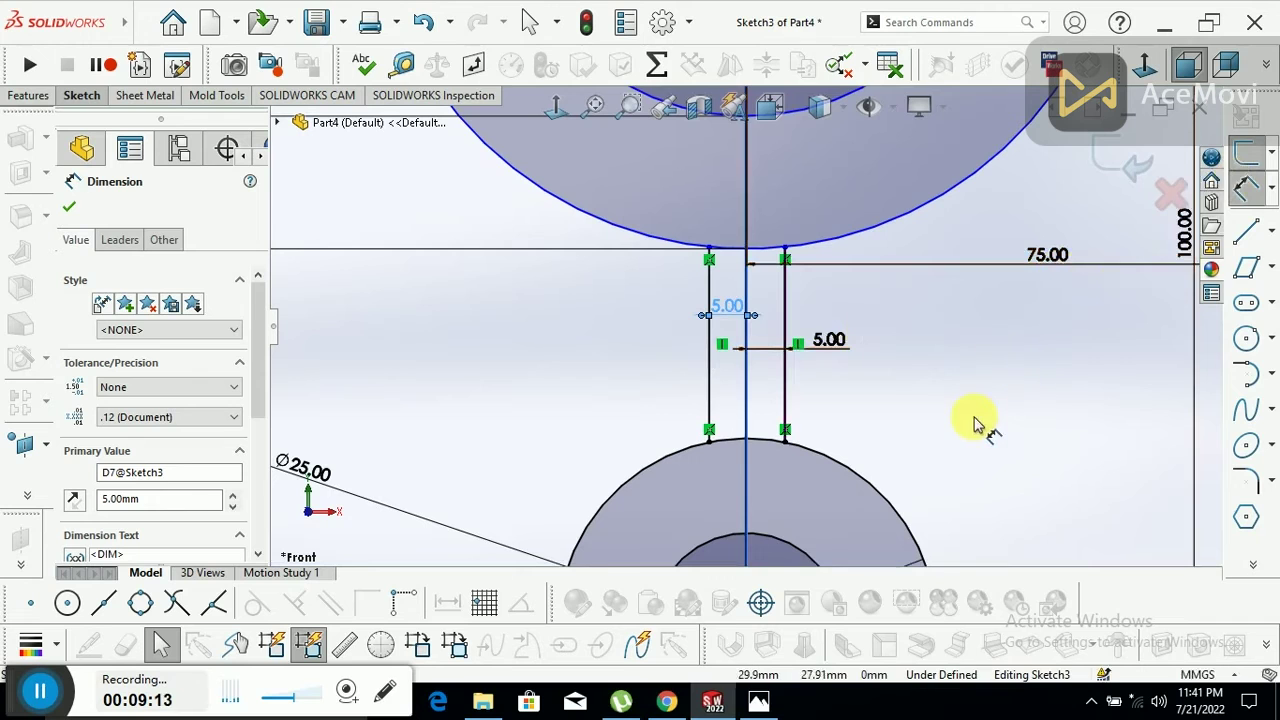
click(69, 206)
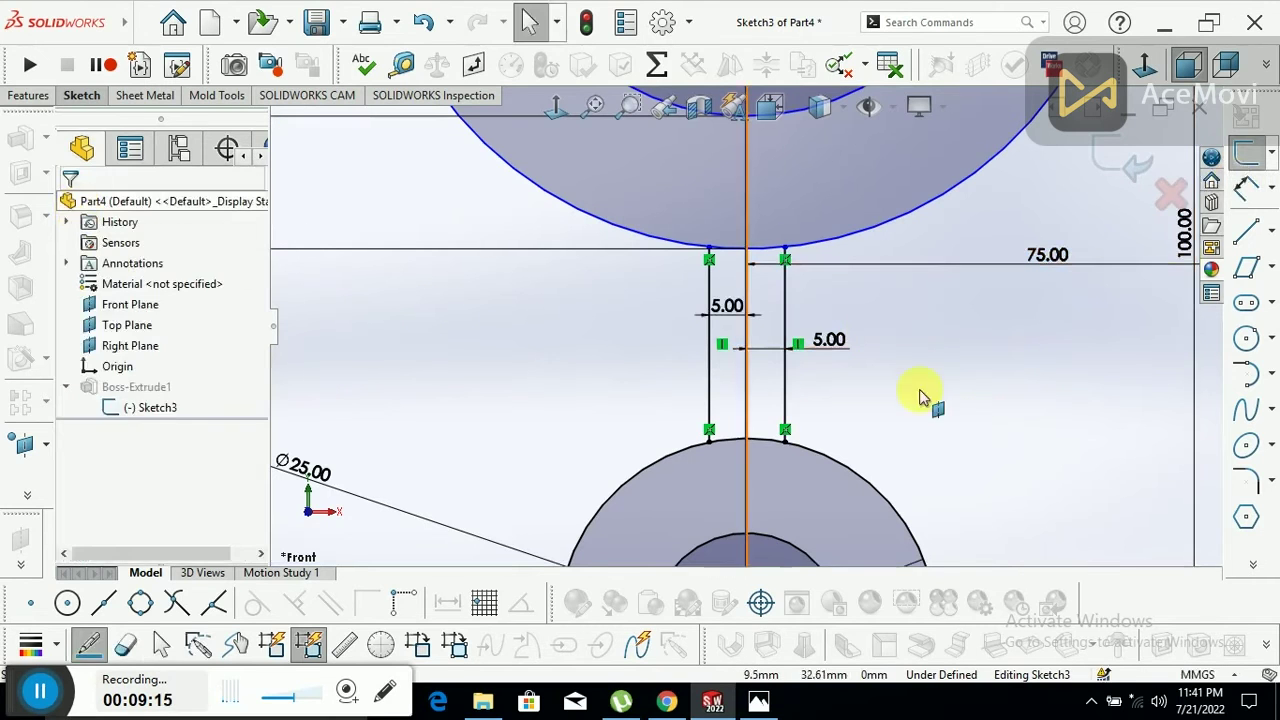
- Trim the boss and ring arcs lying between the two web lines with Trim Entities
click(1255, 566)
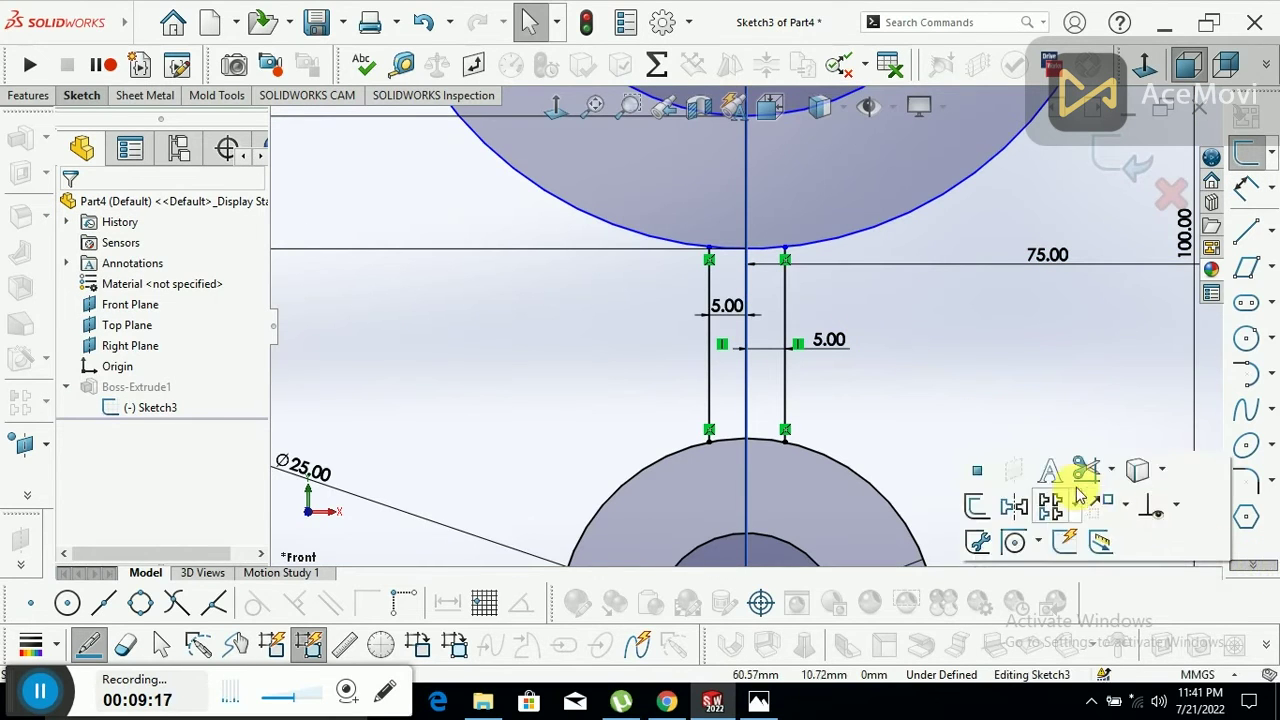
click(1108, 470)
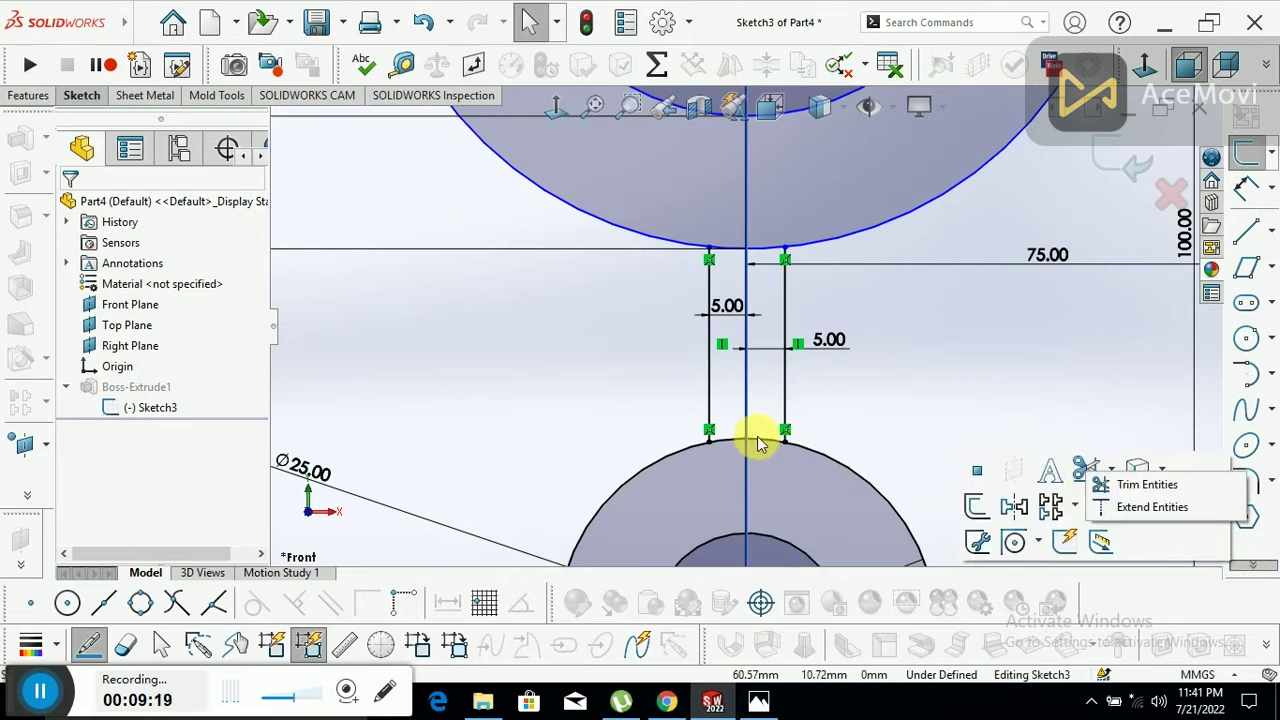
click(1146, 484)
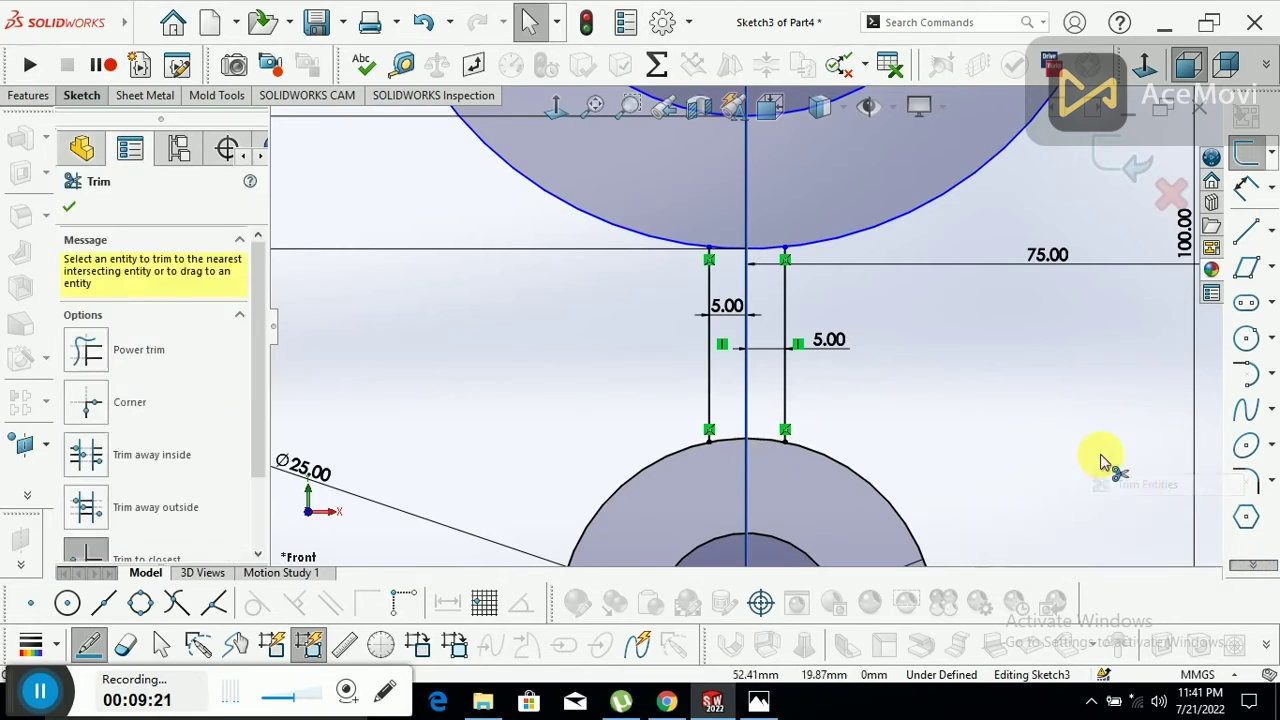
click(758, 445)
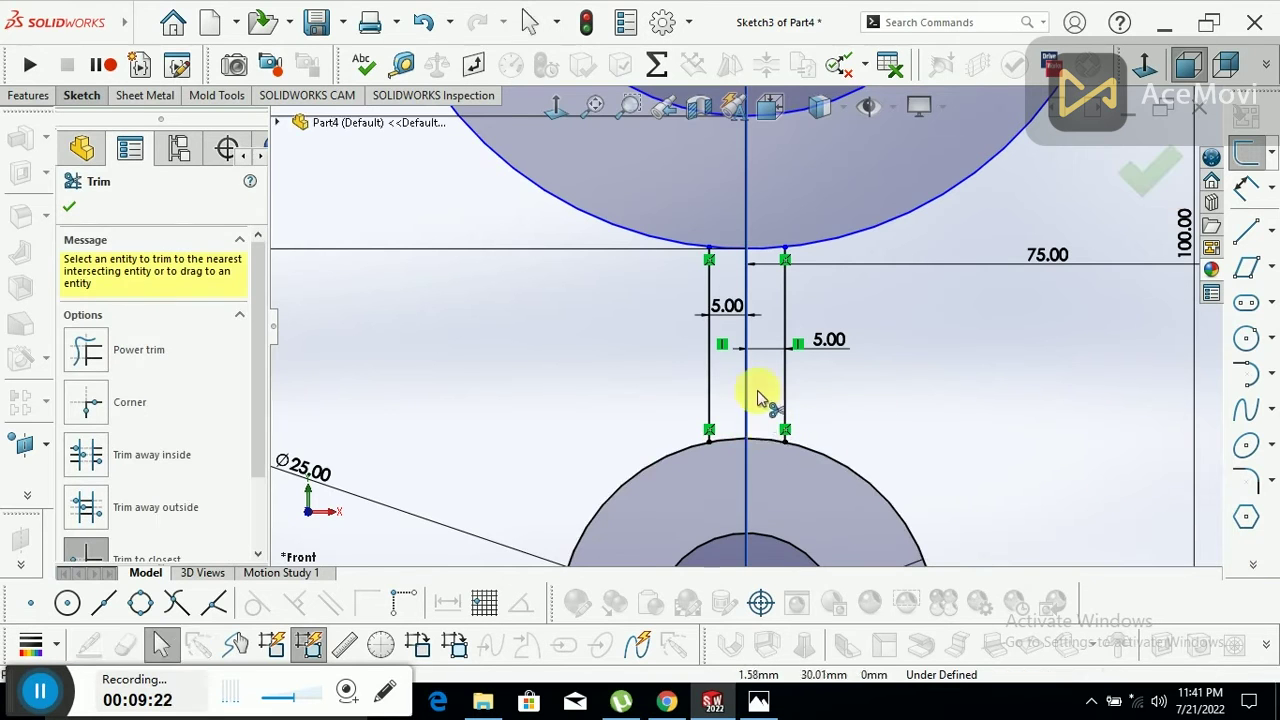
click(763, 262)
scroll(817, 378, up, 4)
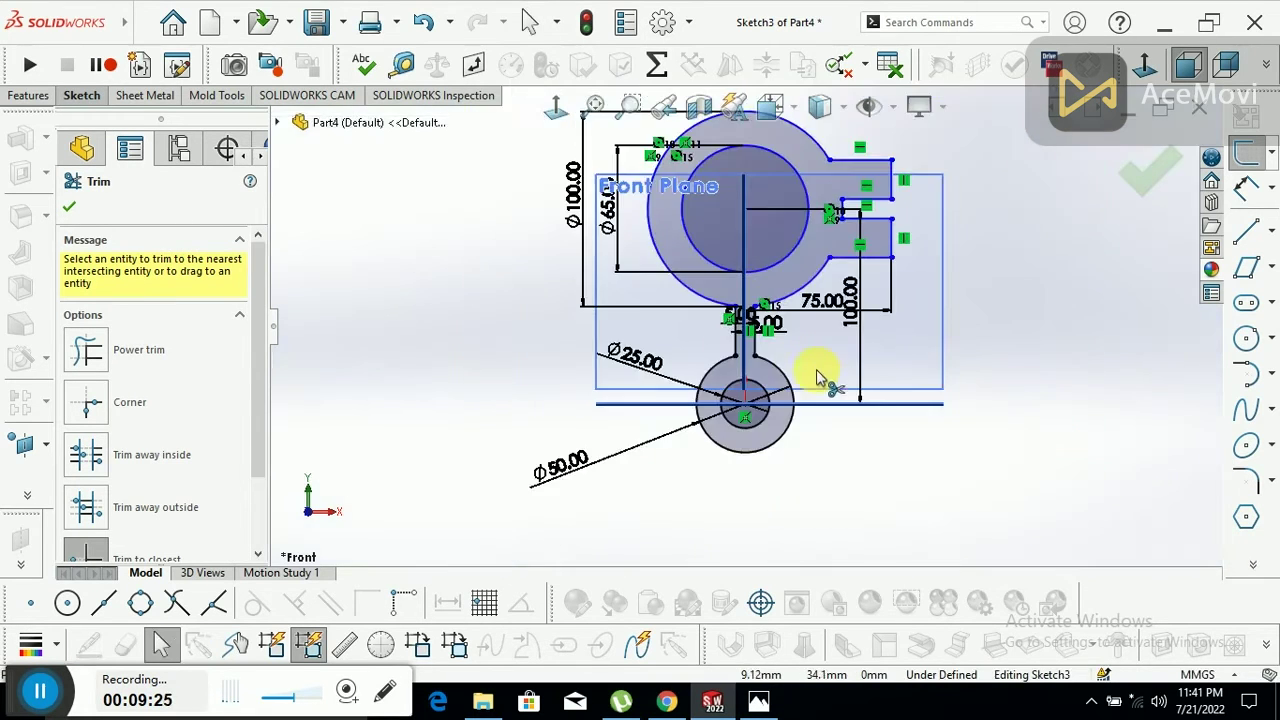
click(1145, 180)
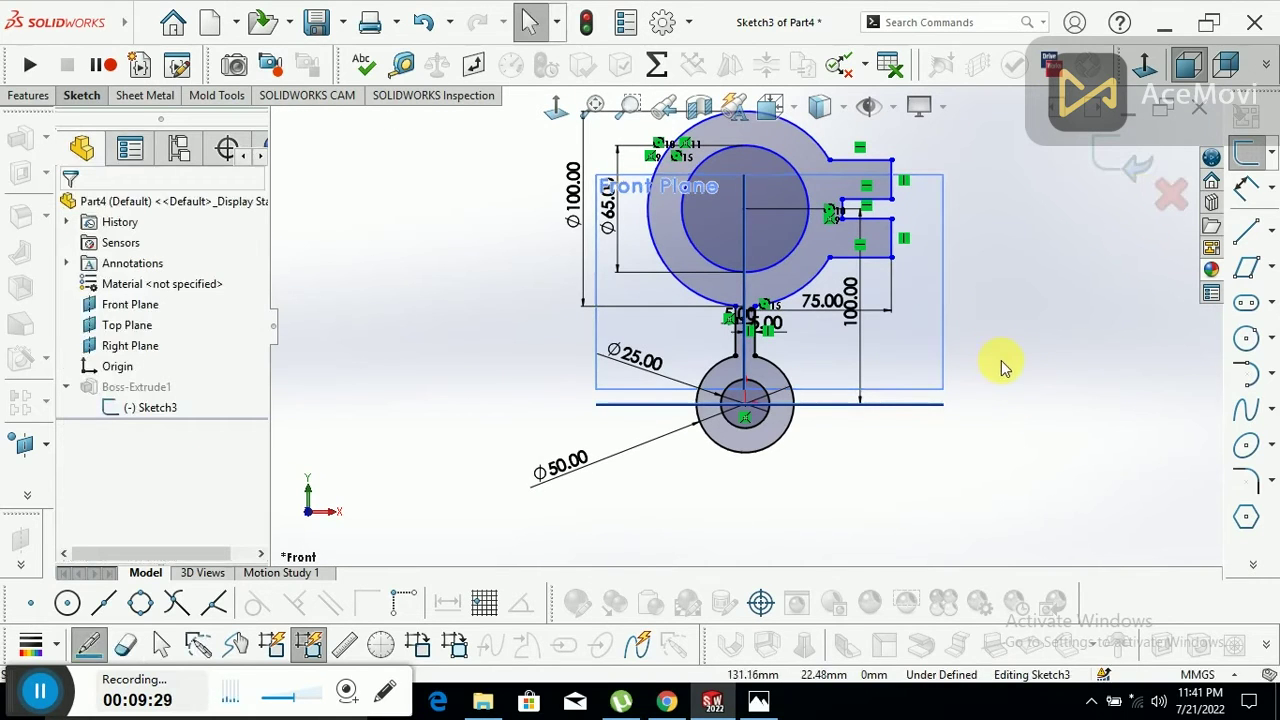
- Rebuild the extrusion, compare the solid with the reference drawing, and orbit to a side view
click(1135, 168)
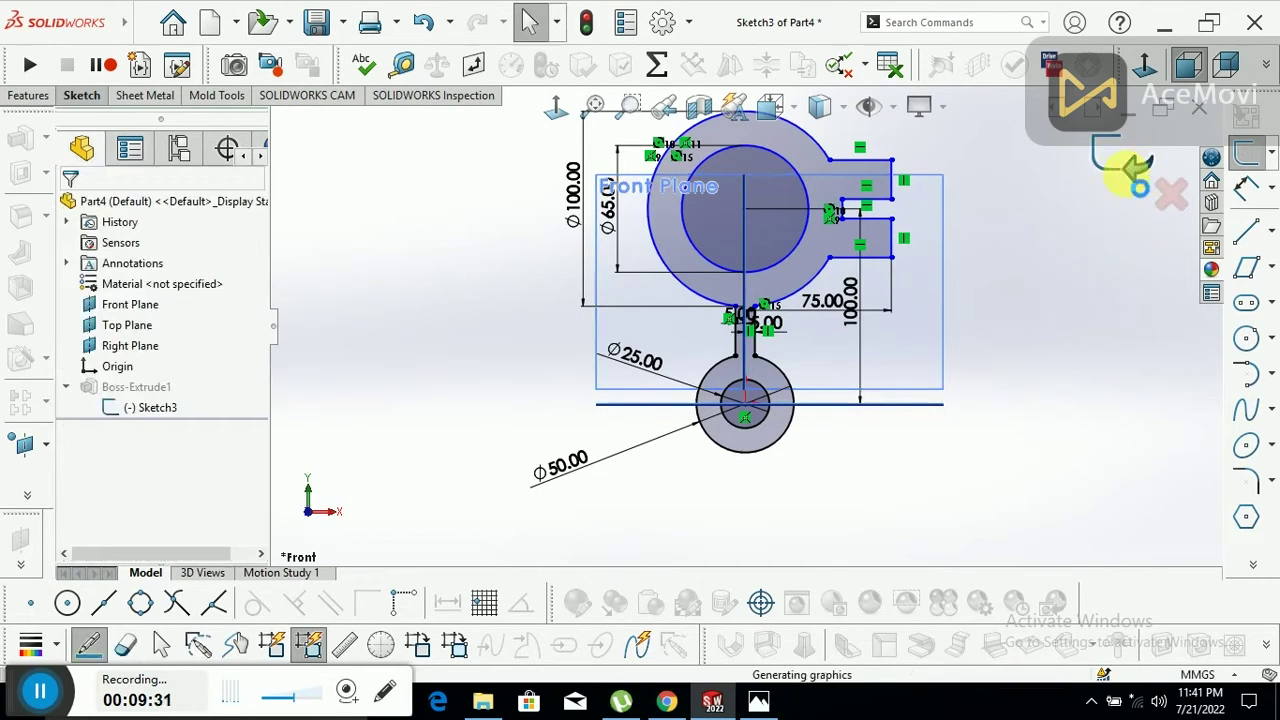
mouse_move(986, 371)
middle_down()
mouse_move(905, 410)
mouse_move(686, 420)
mouse_move(797, 366)
mouse_move(757, 371)
mouse_move(735, 452)
mouse_move(751, 409)
mouse_move(749, 423)
middle_up()
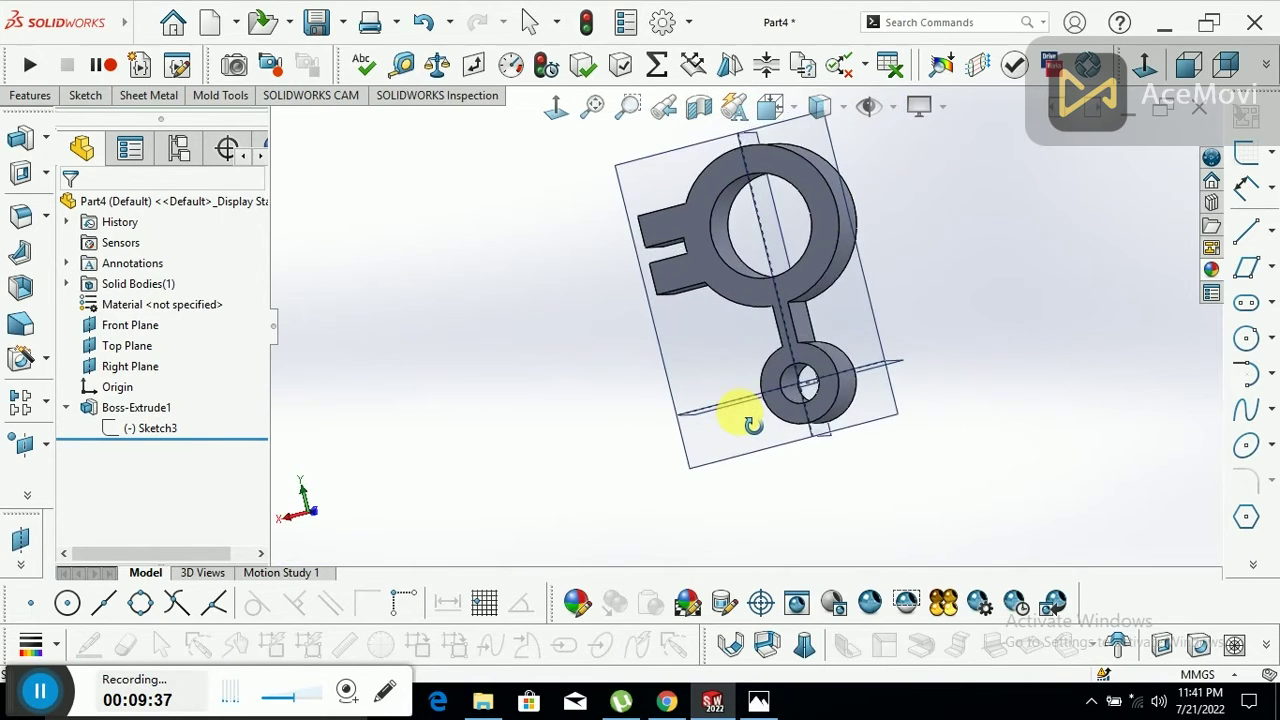
click(758, 700)
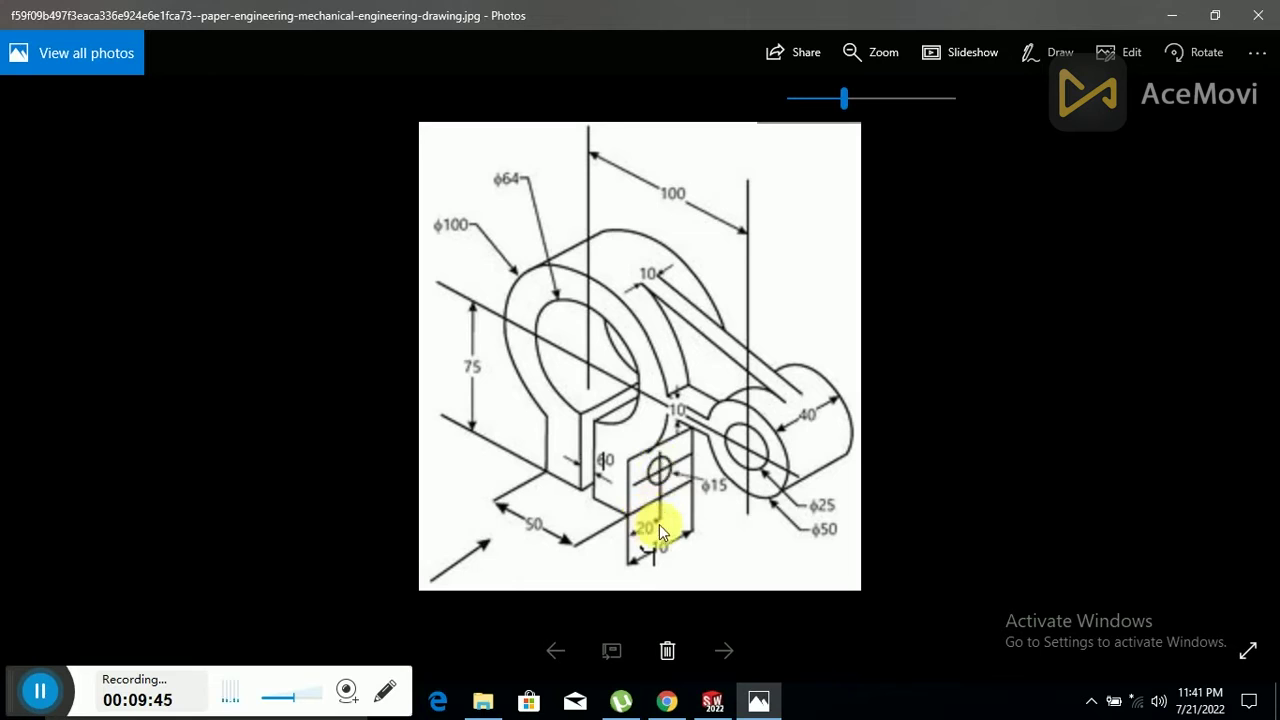
click(758, 700)
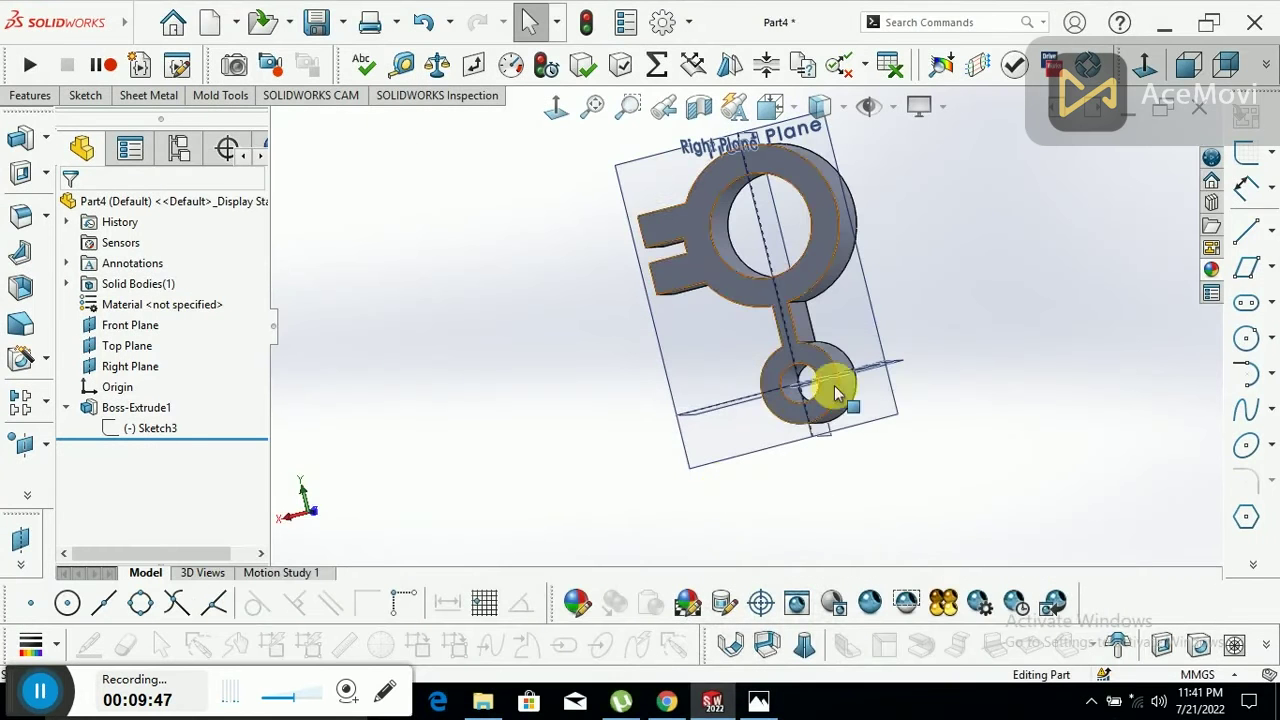
mouse_move(808, 366)
middle_down()
mouse_move(710, 298)
mouse_move(729, 320)
mouse_move(757, 214)
middle_up()
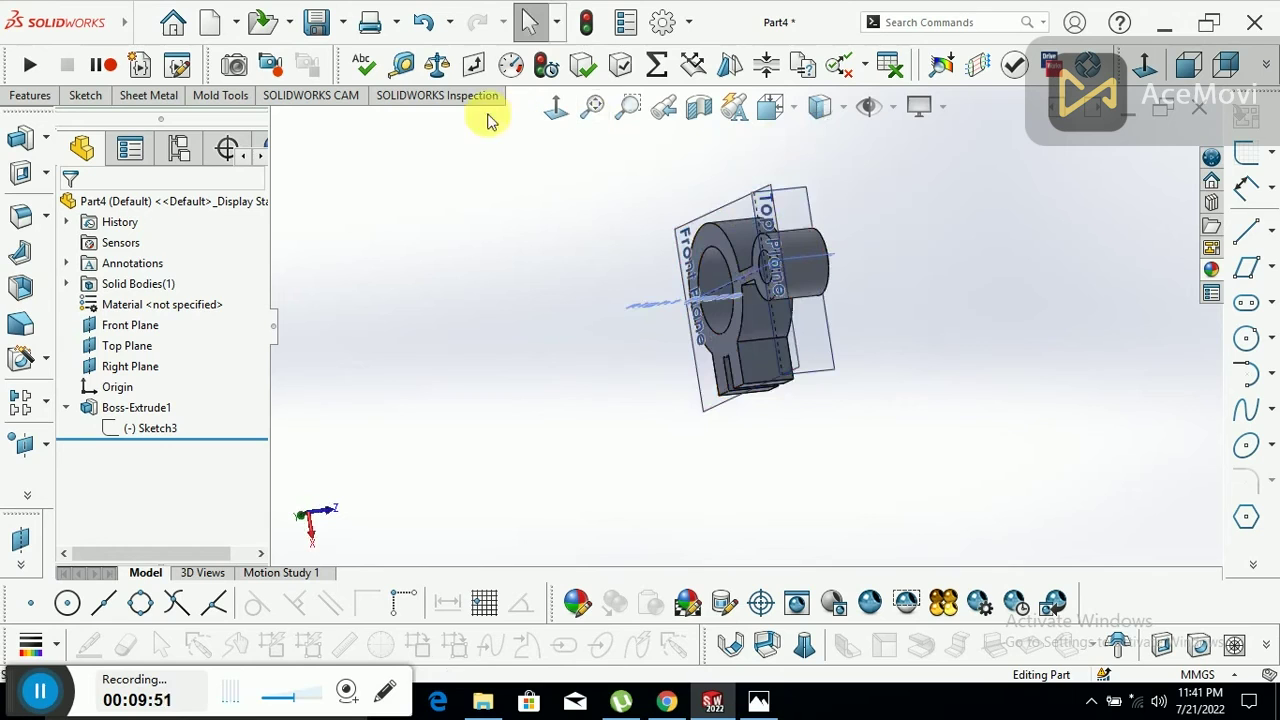
- Start a sketch on the lug's side face and draw the hole circle
click(1245, 150)
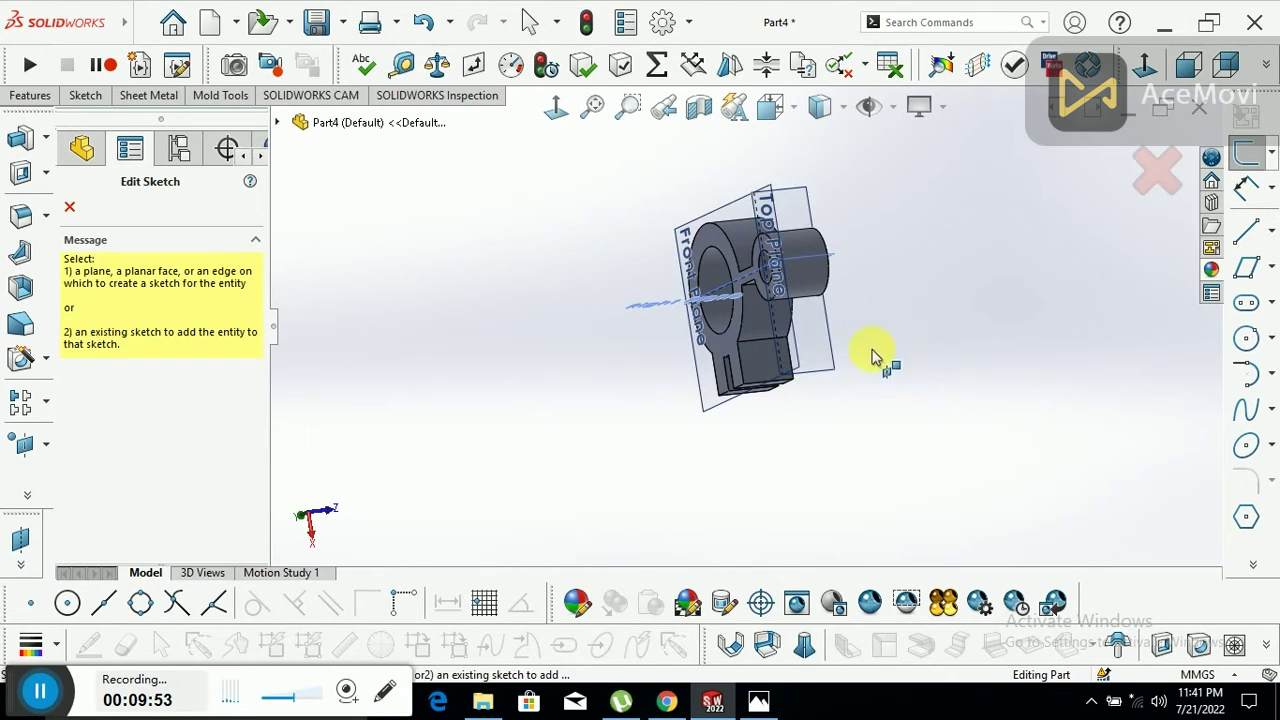
click(766, 366)
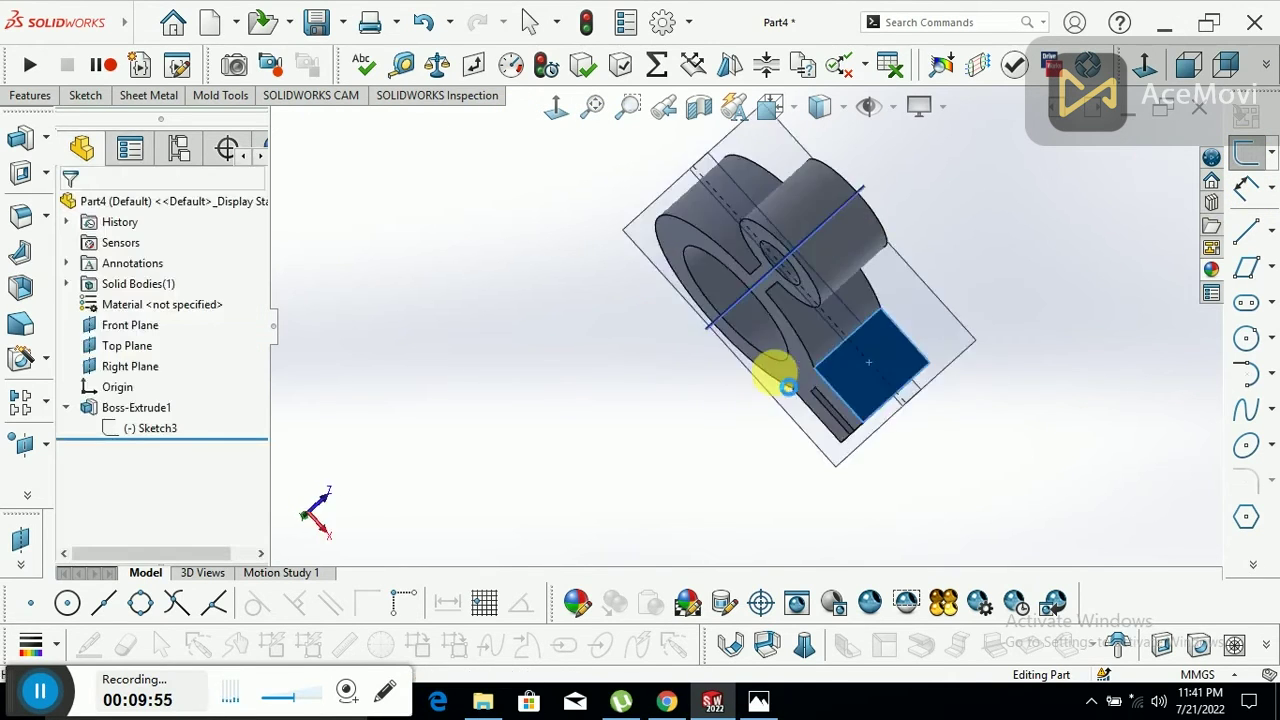
click(1247, 340)
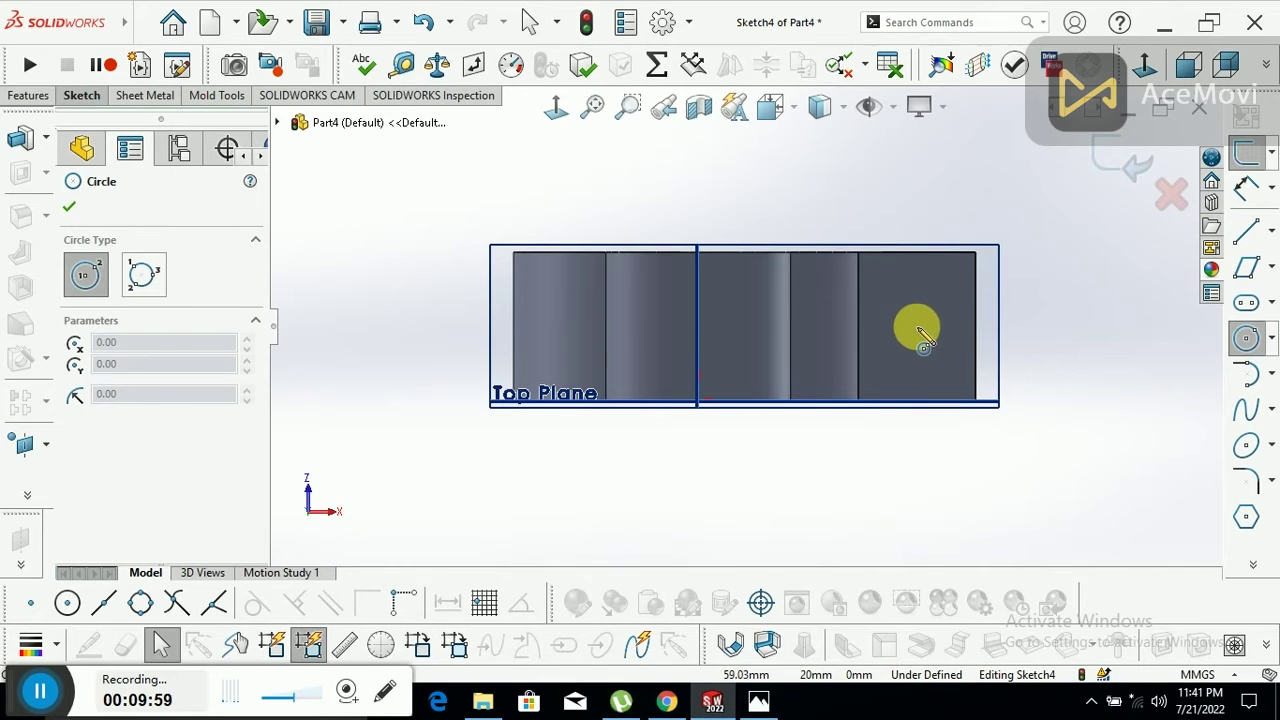
click(914, 326)
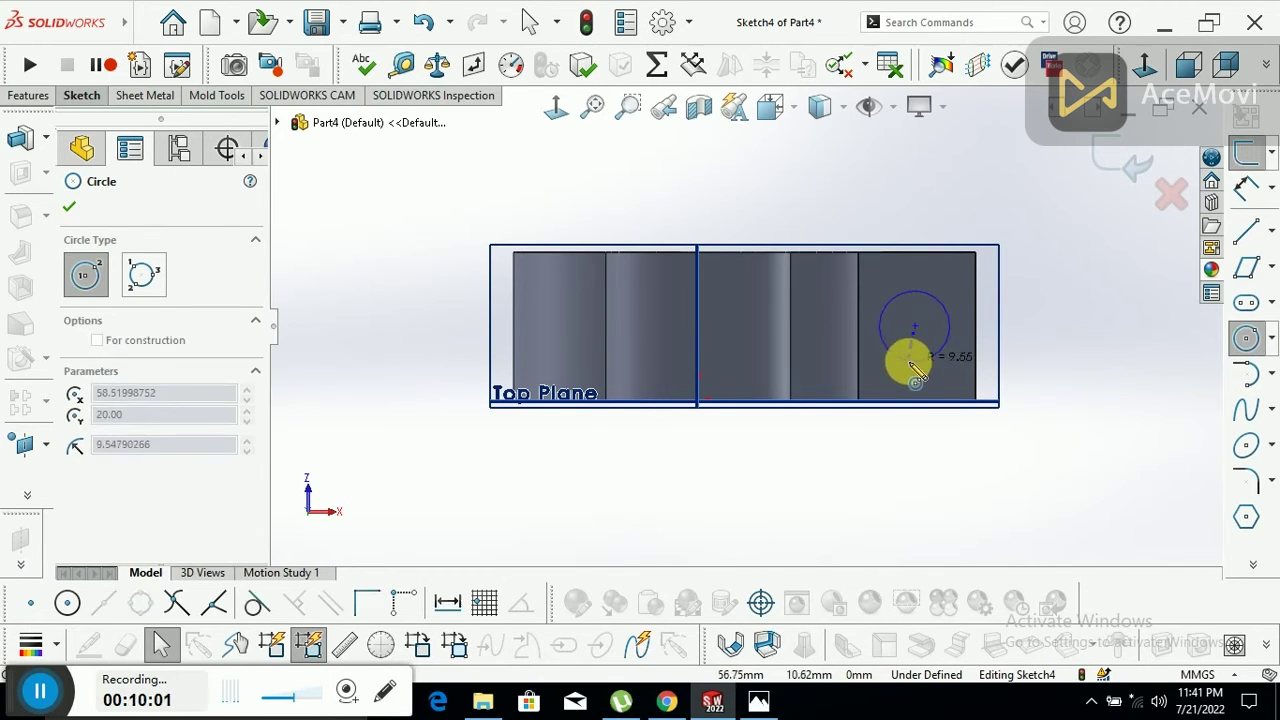
click(908, 361)
right_click(1058, 330)
click(1058, 330)
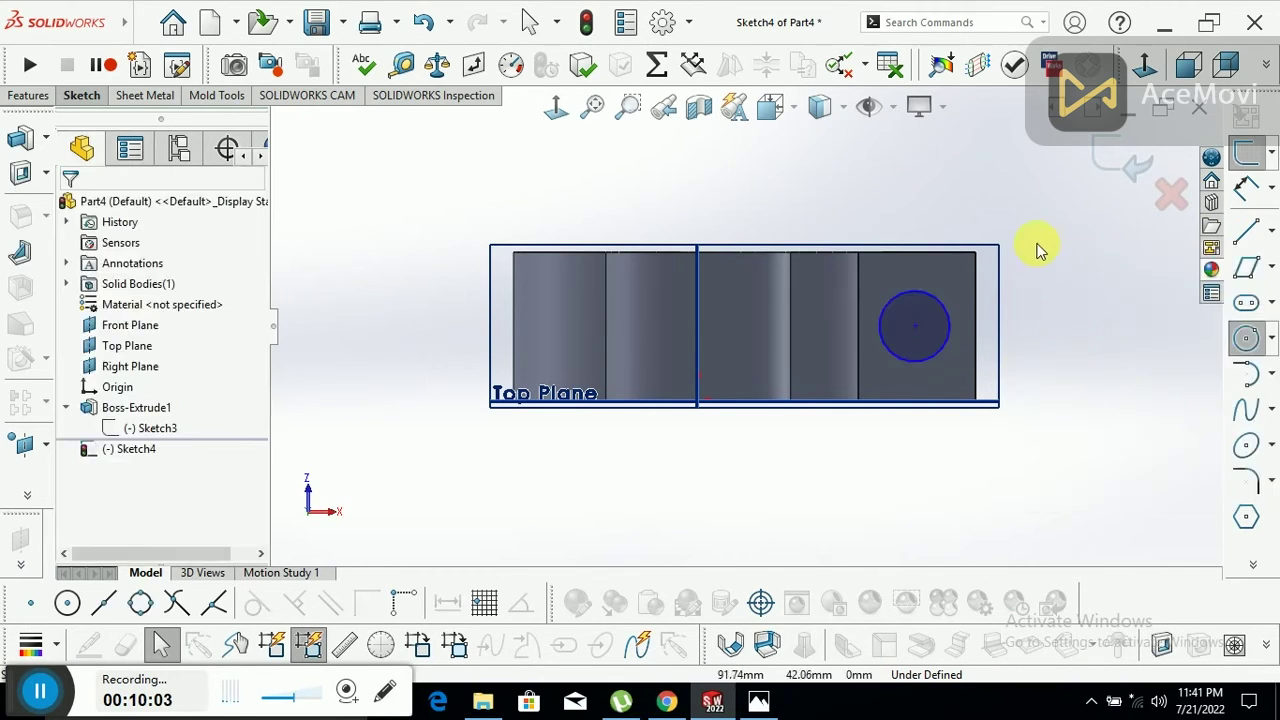
scroll(1080, 286, down, 2)
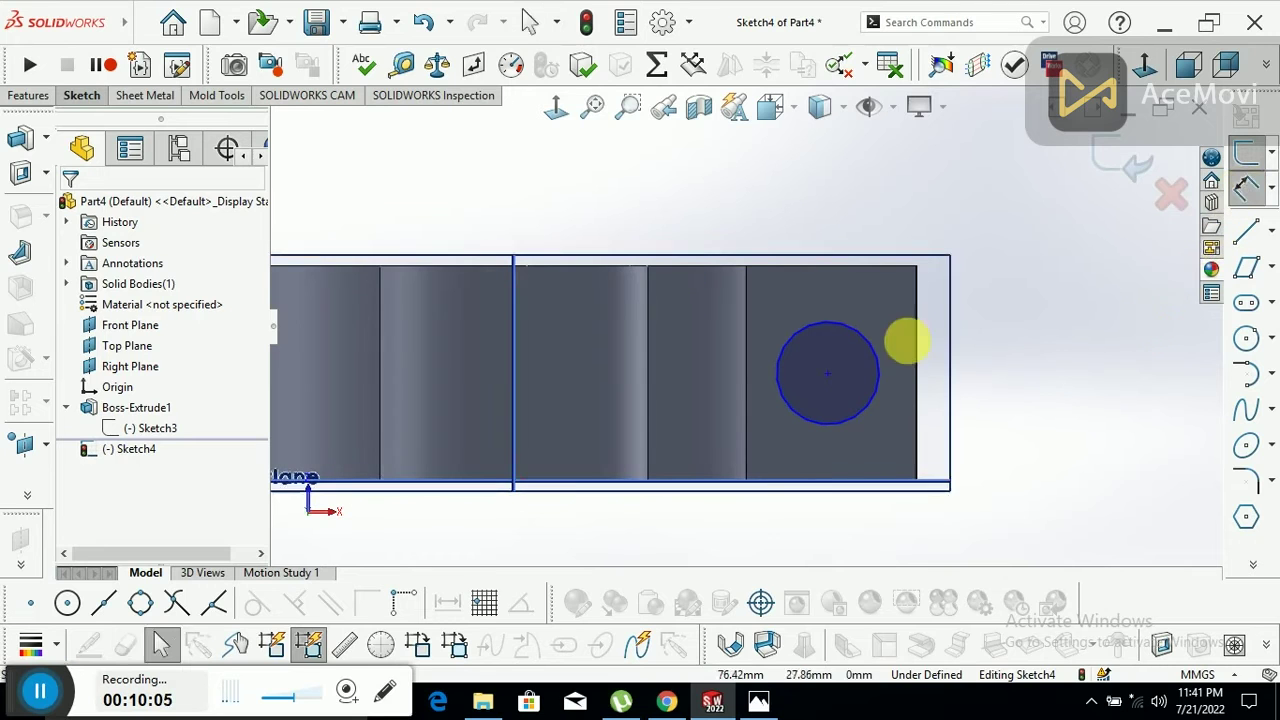
- Dimension the circle centre to the right edge, leaving 16.48 mm for now after checking the drawing
click(827, 373)
click(918, 362)
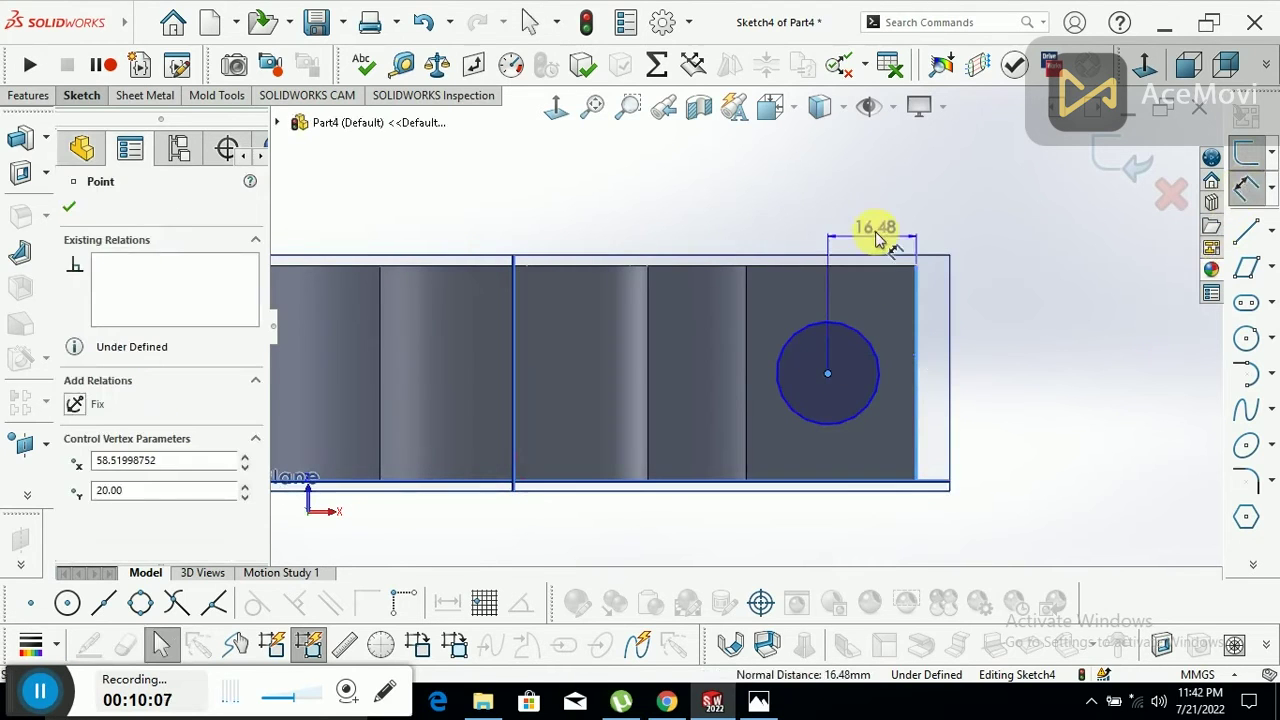
click(860, 220)
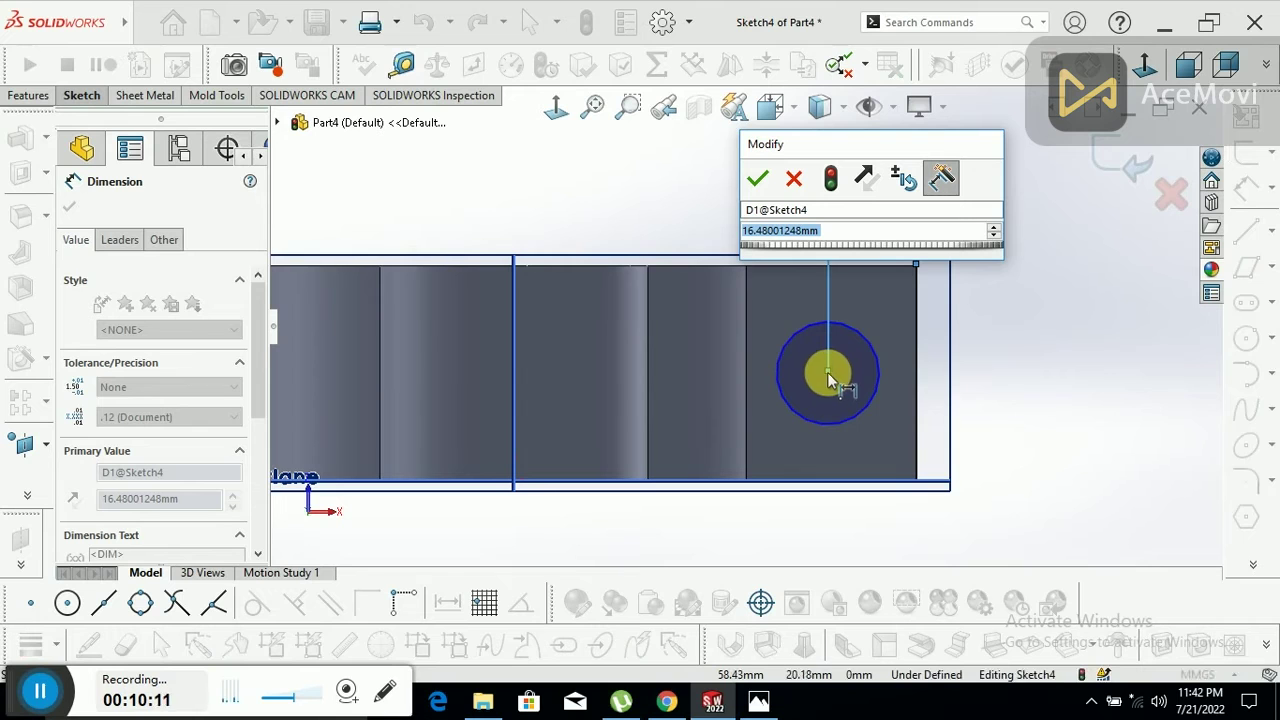
click(759, 703)
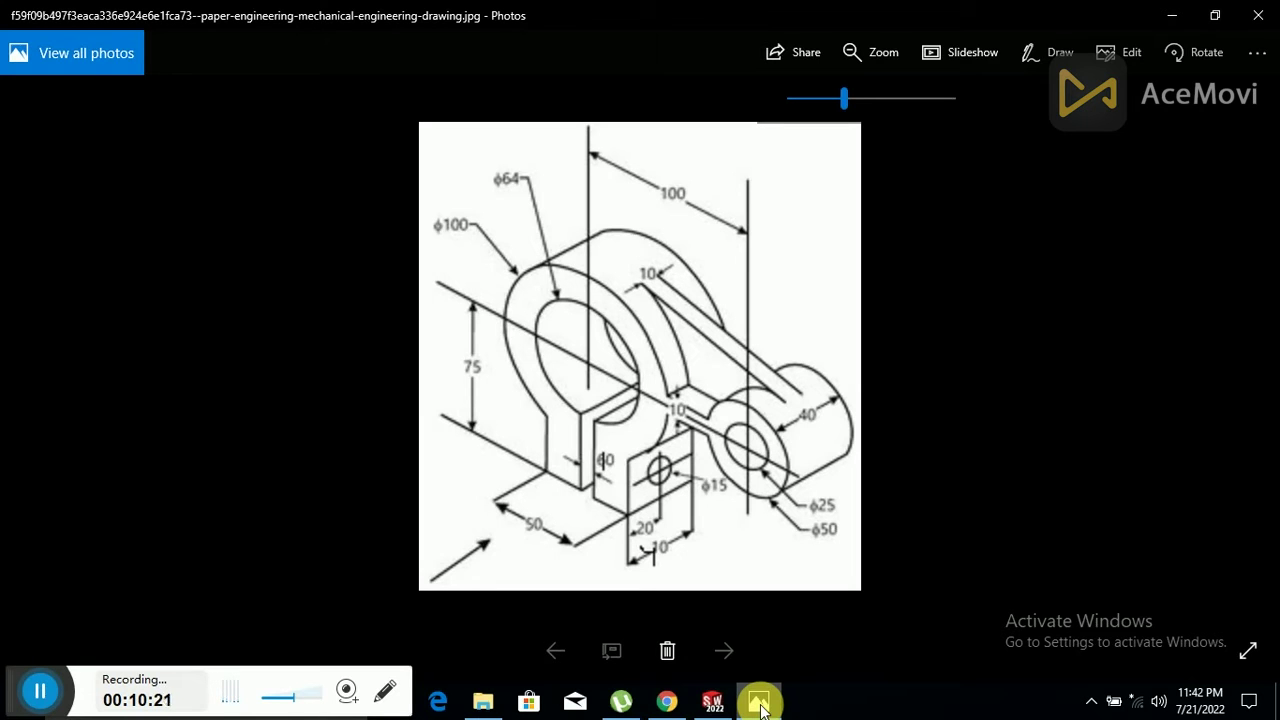
click(759, 703)
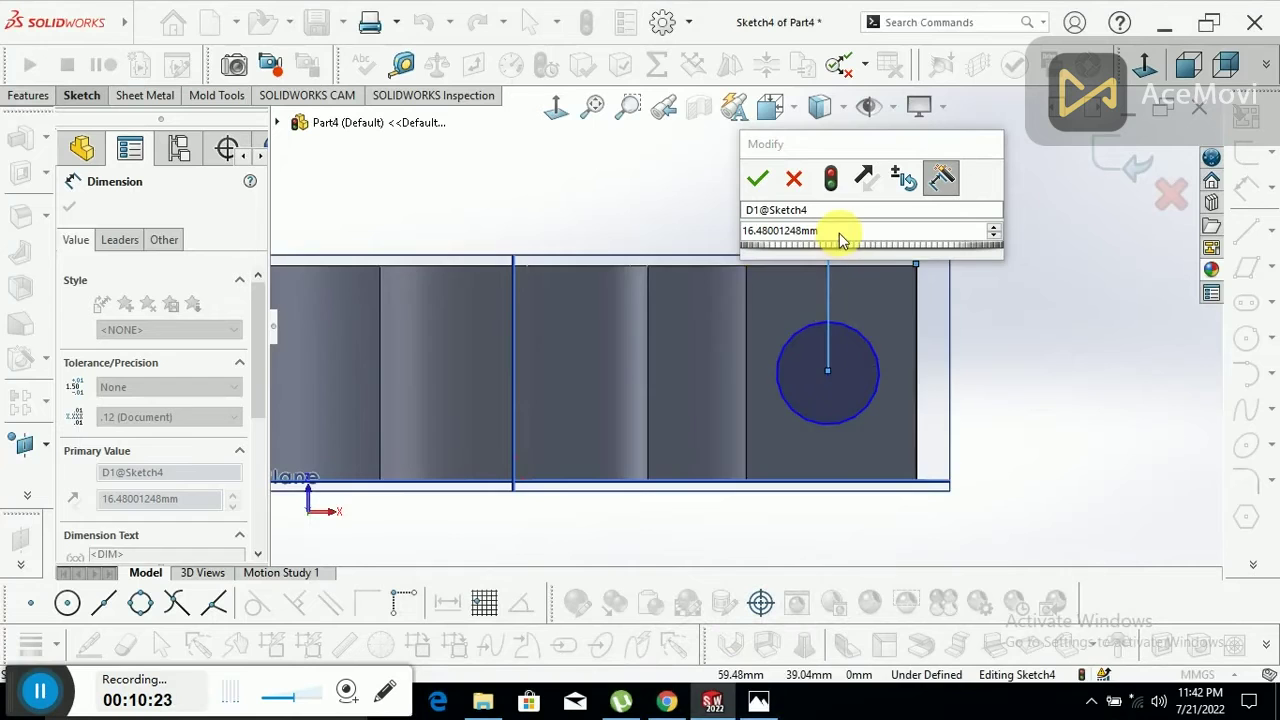
scroll(843, 300, up, 3)
scroll(830, 400, up, 1)
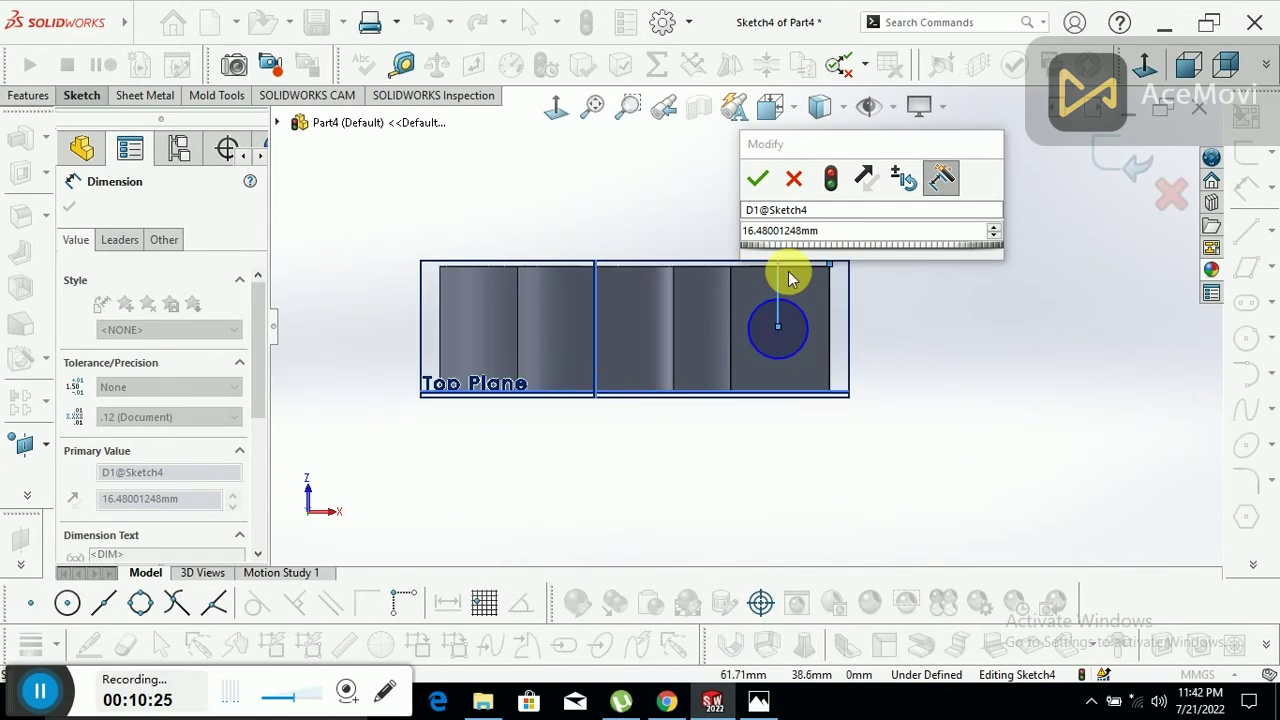
scroll(788, 278, down, 2)
scroll(761, 426, up, 1)
scroll(761, 426, up, 1)
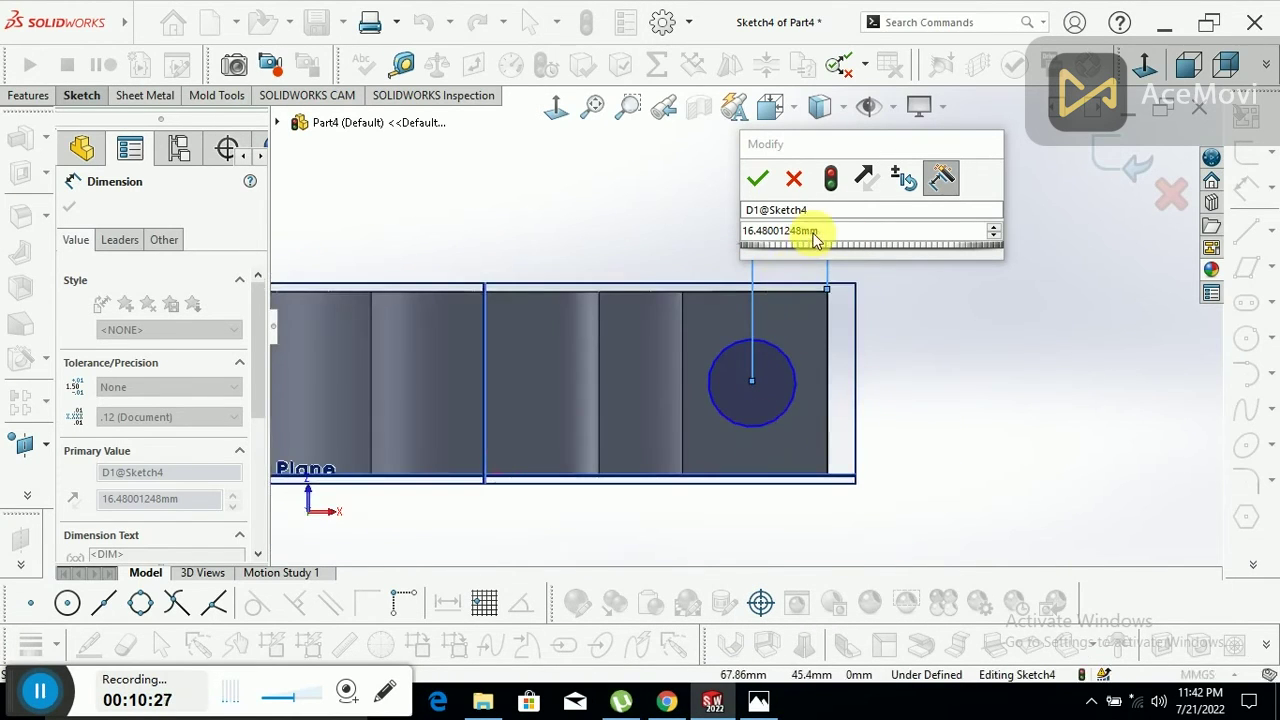
click(758, 178)
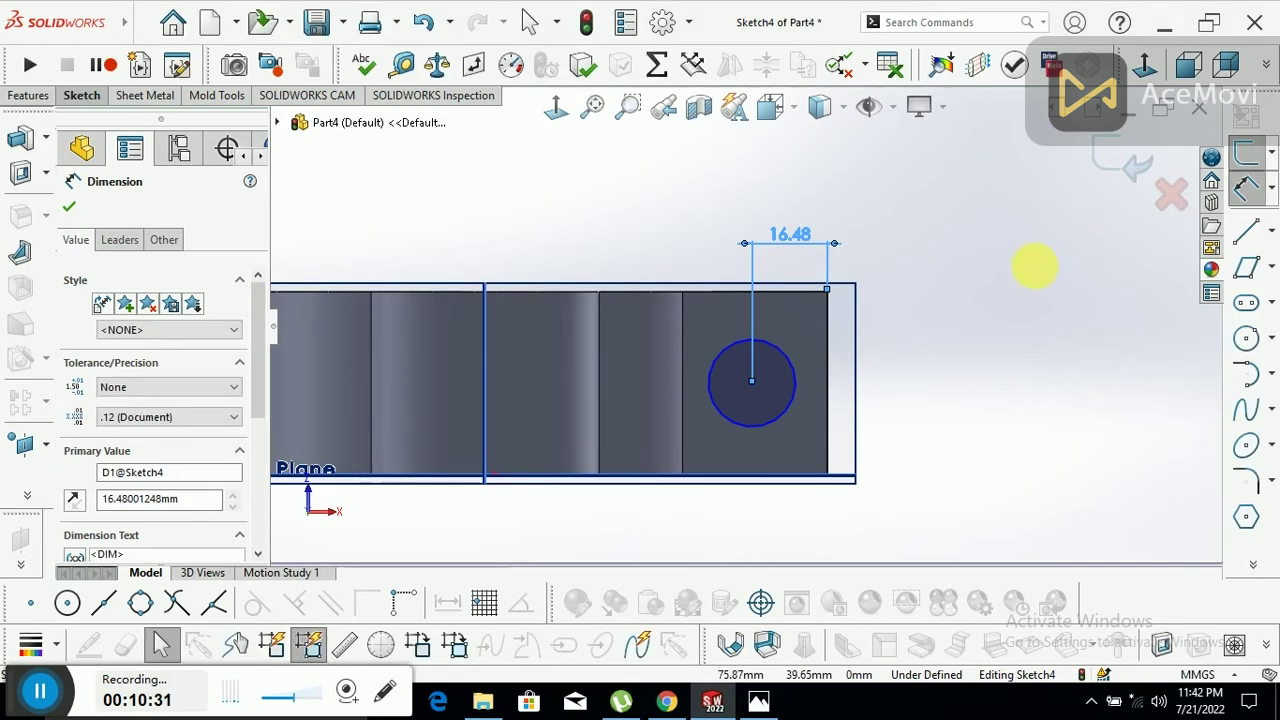
- Change the centre-to-edge distance to 31.7/2, giving 16.00 mm
click(779, 296)
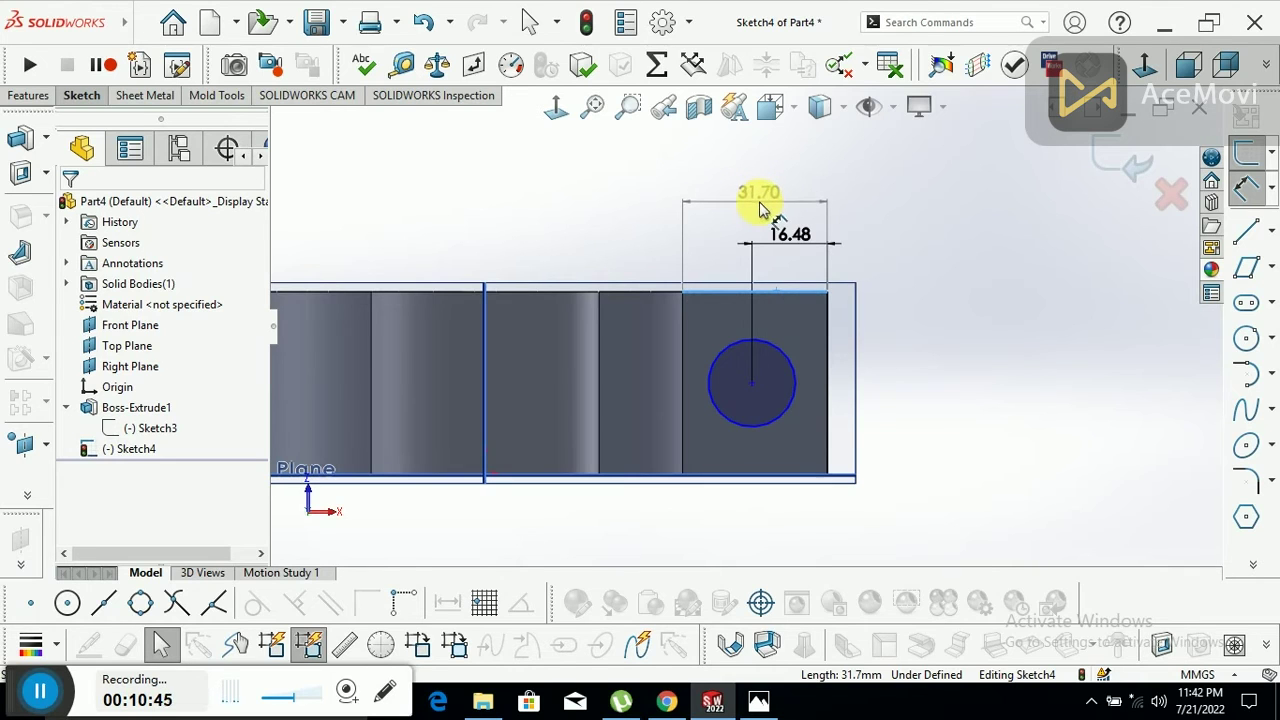
click(790, 237)
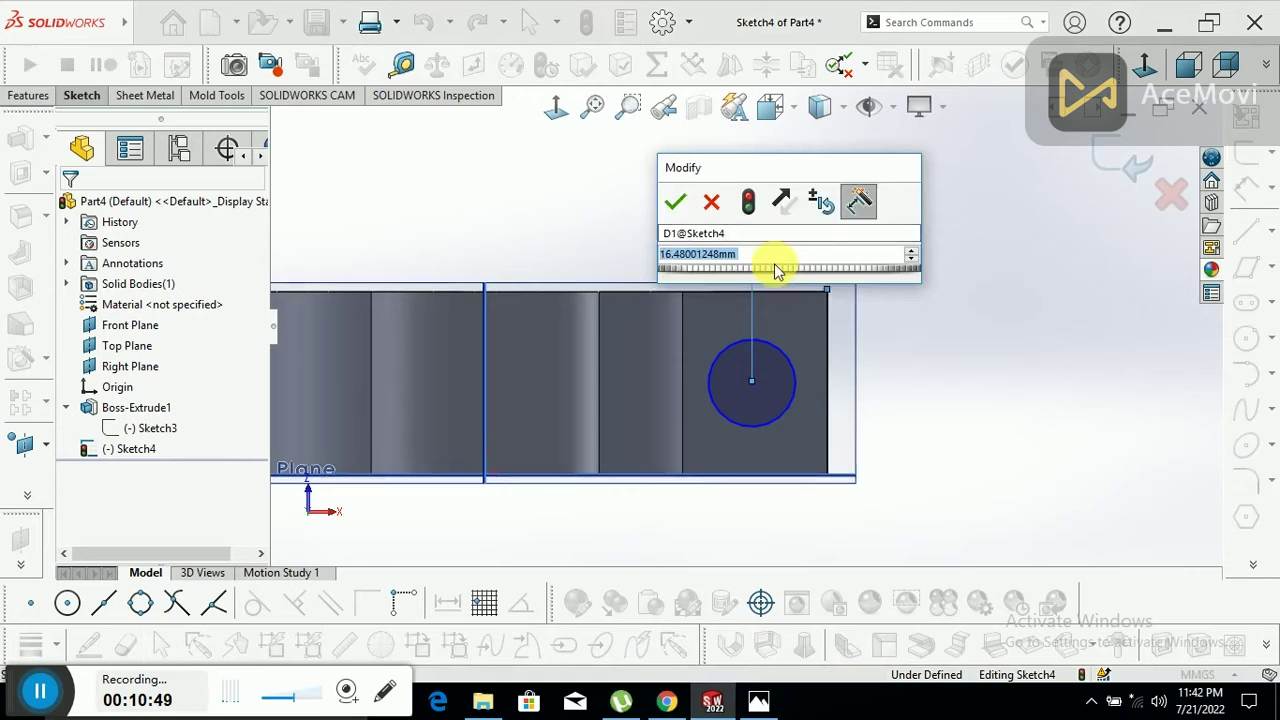
text(31.)
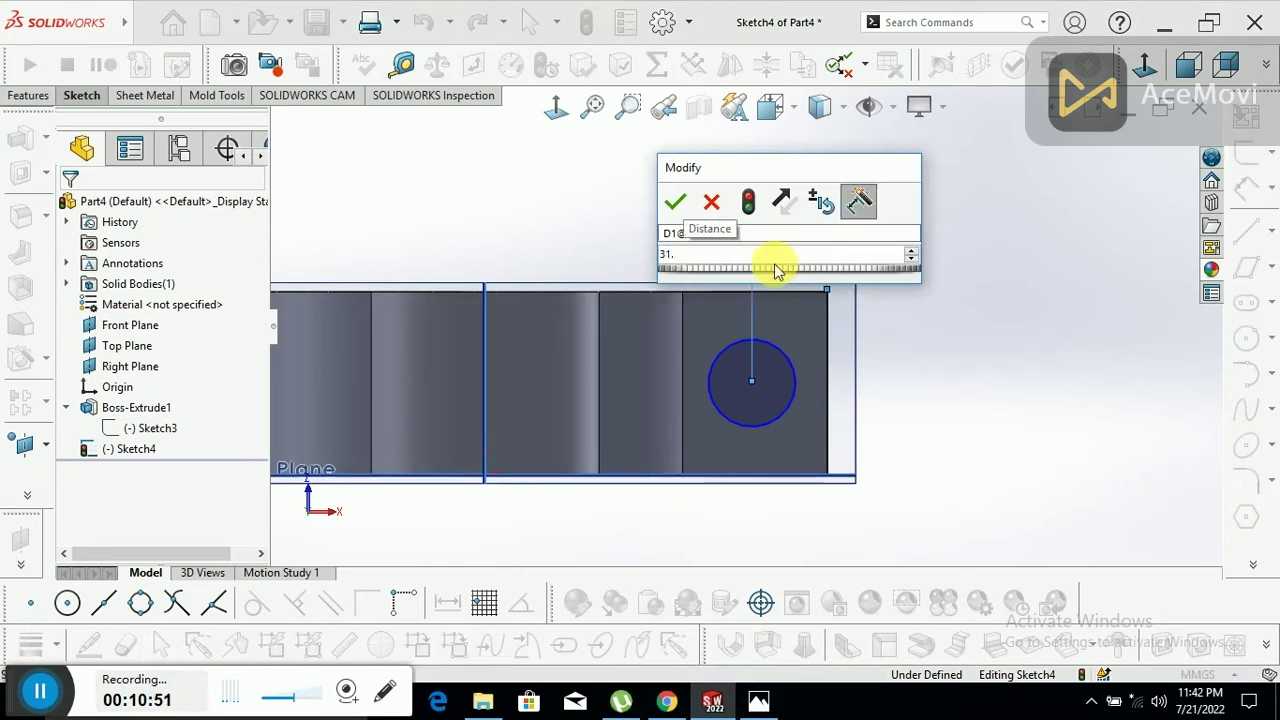
text(7/)
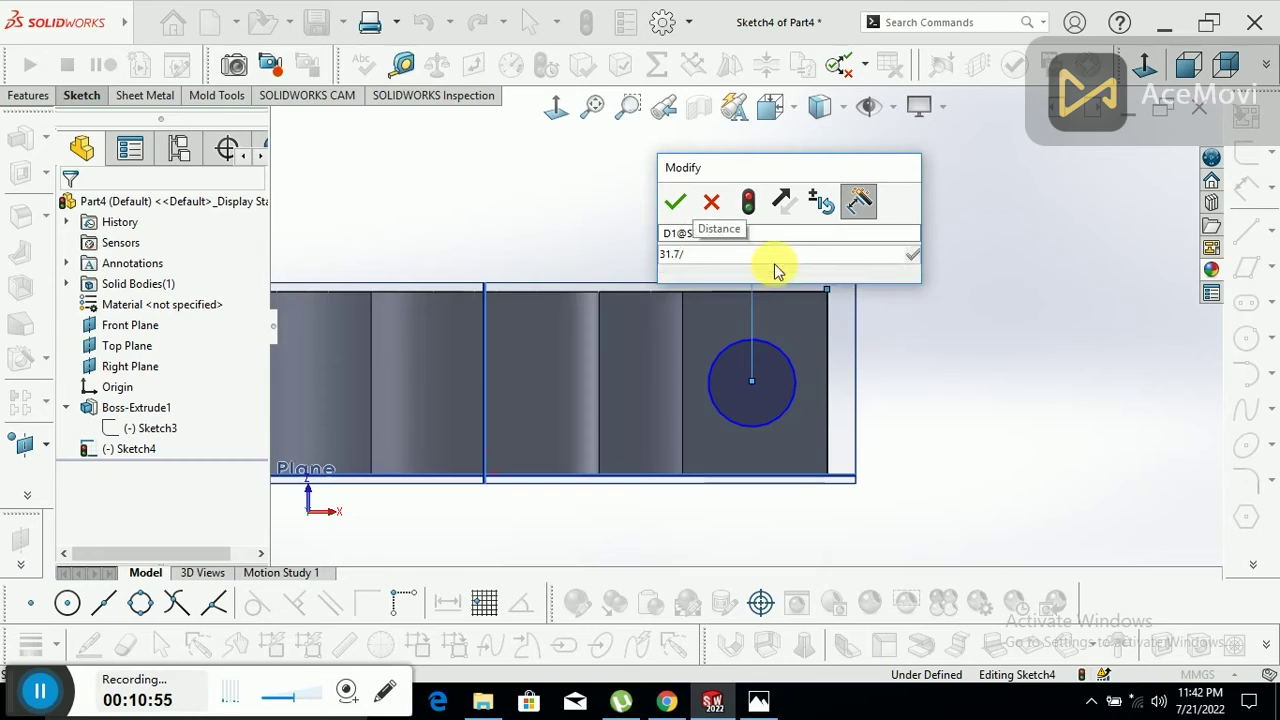
key(BackSpace)
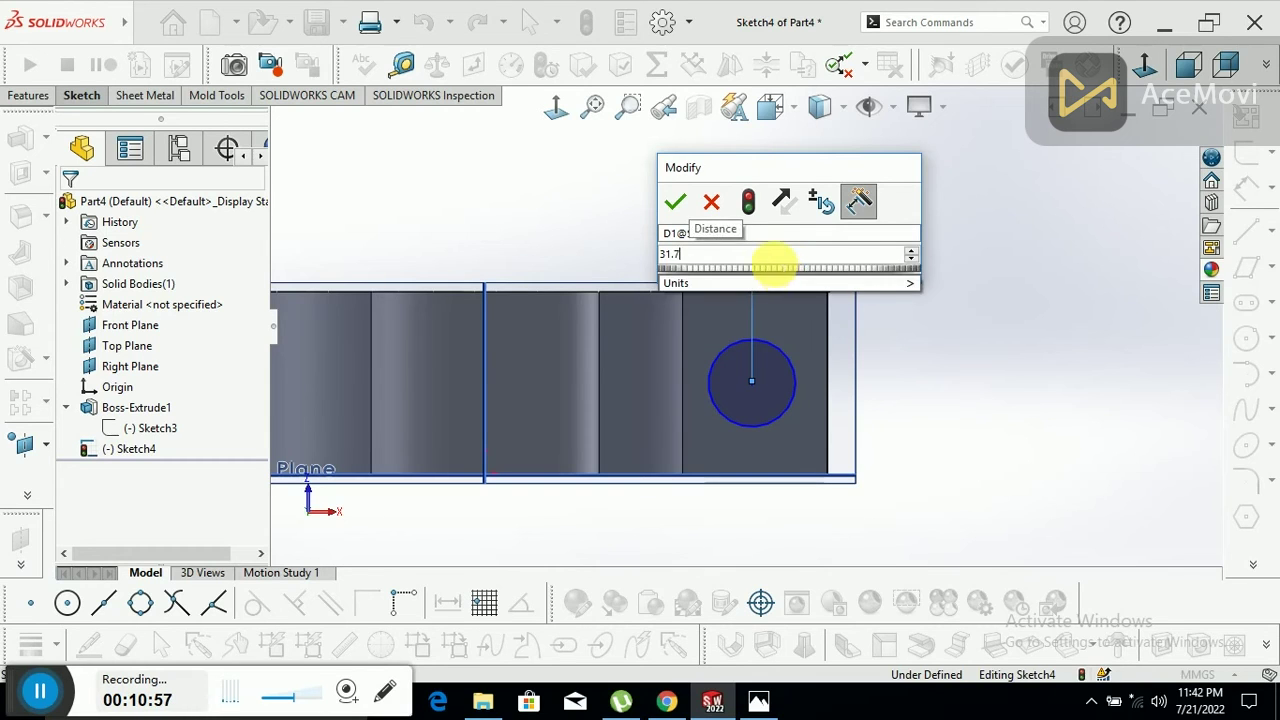
text(\2)
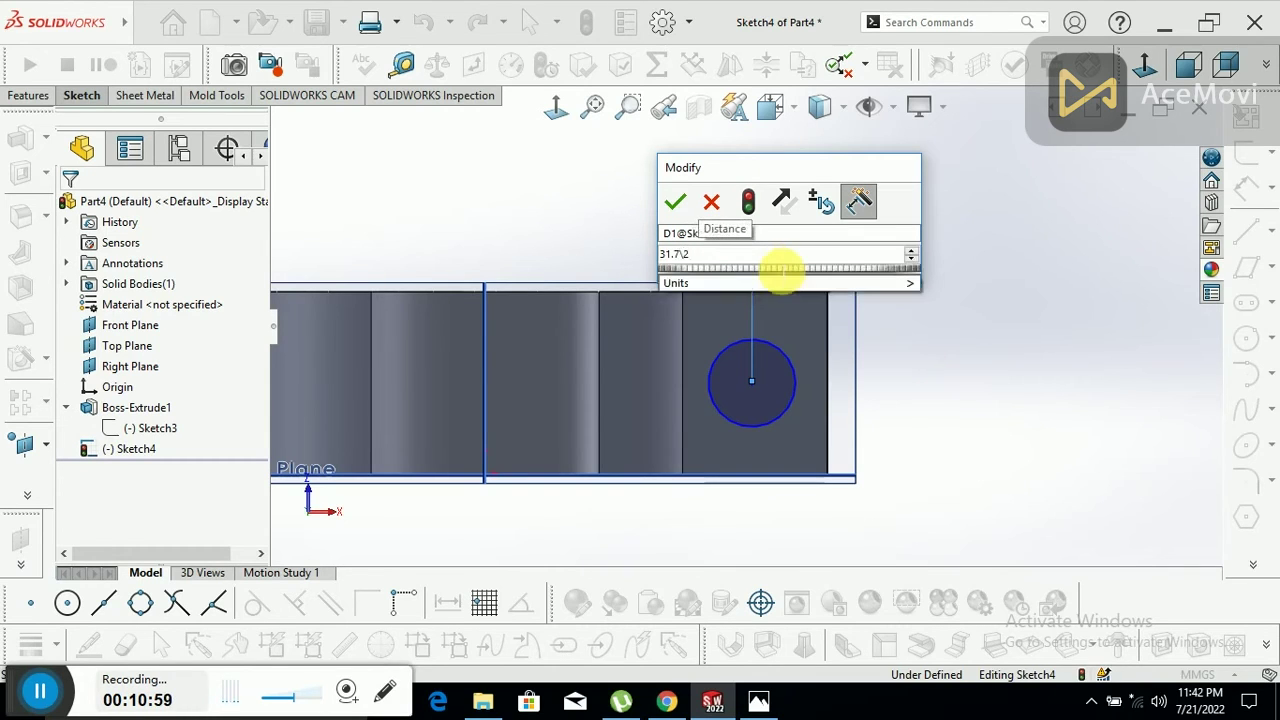
key(Return)
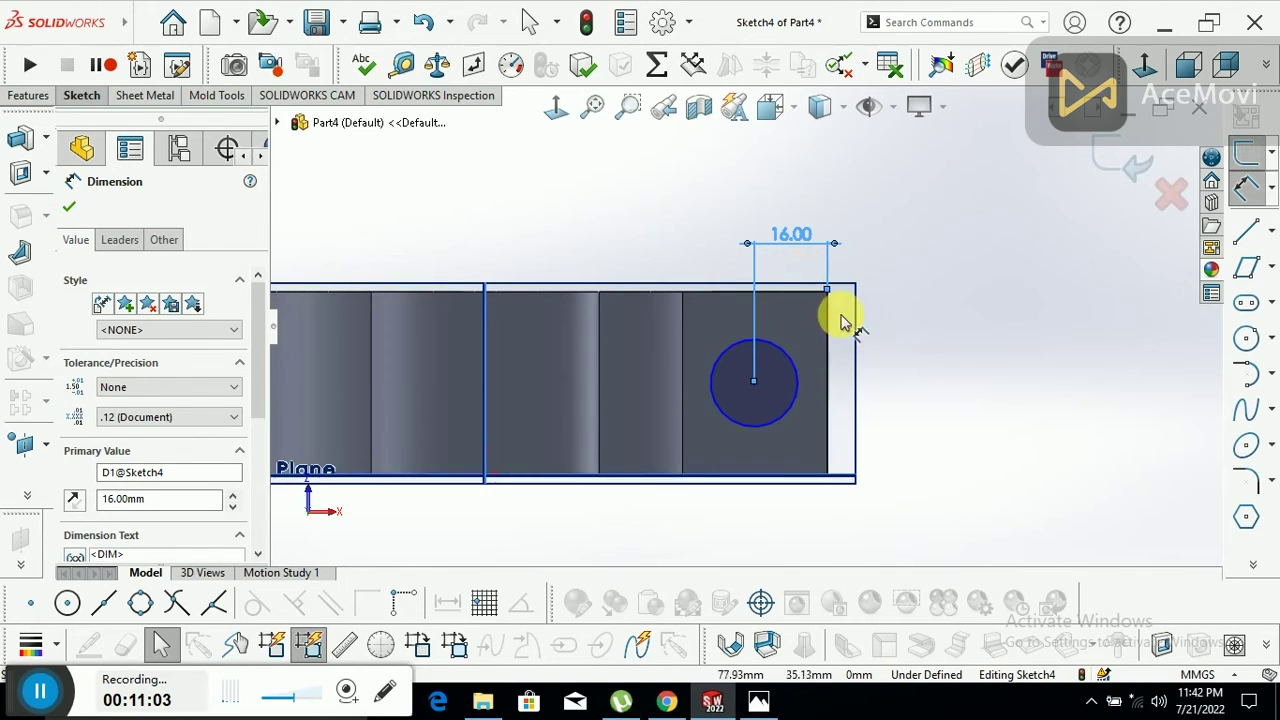
key(Escape)
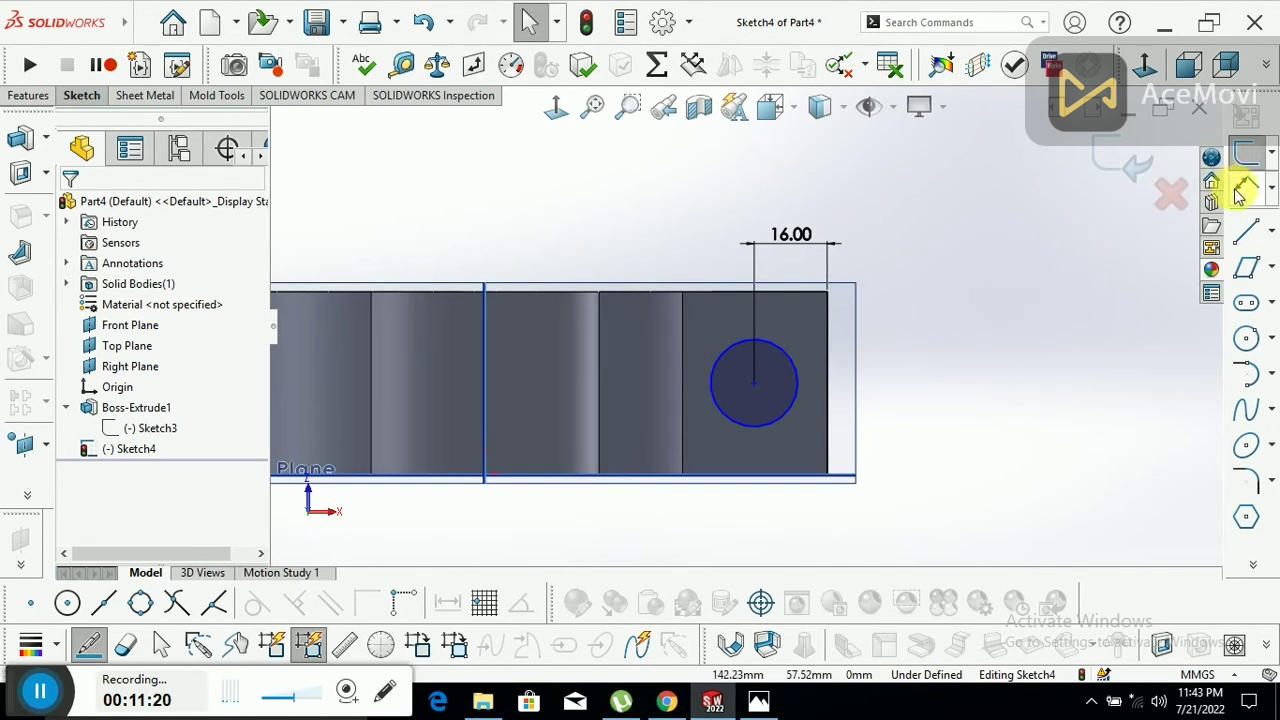
- Dimension the hole centre 20 mm above the lug's bottom edge
click(1240, 194)
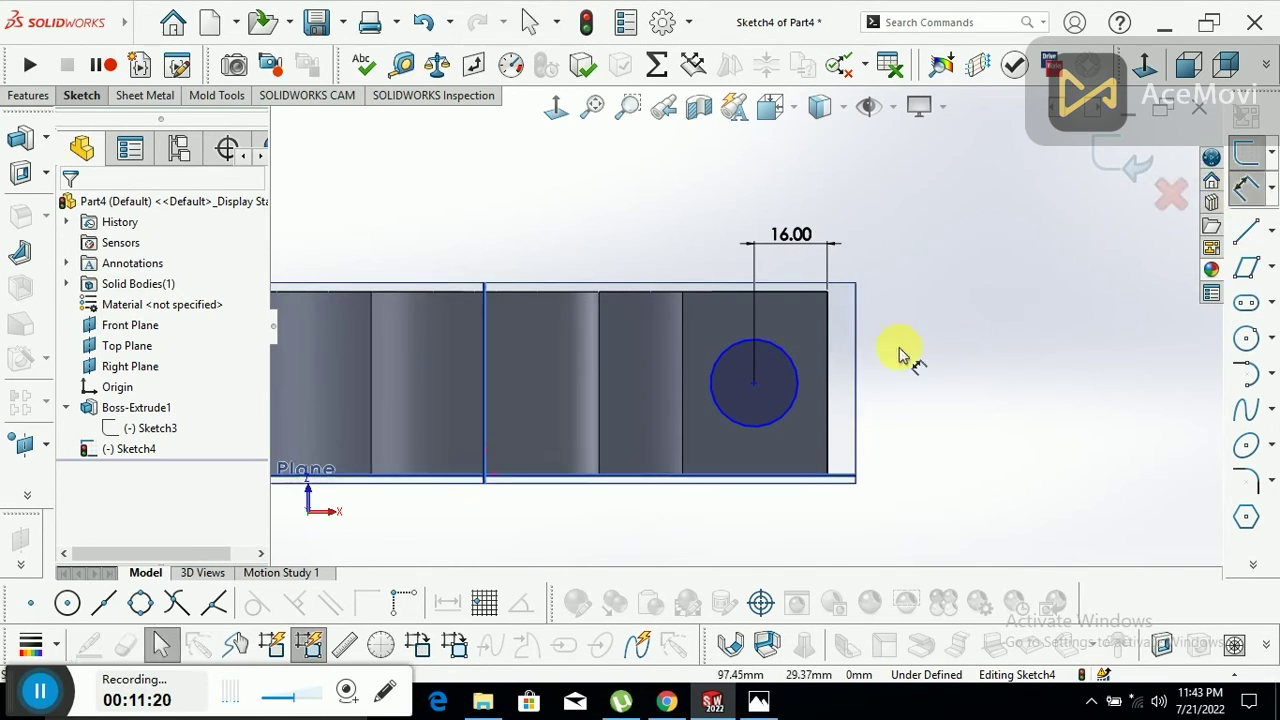
click(762, 483)
click(754, 382)
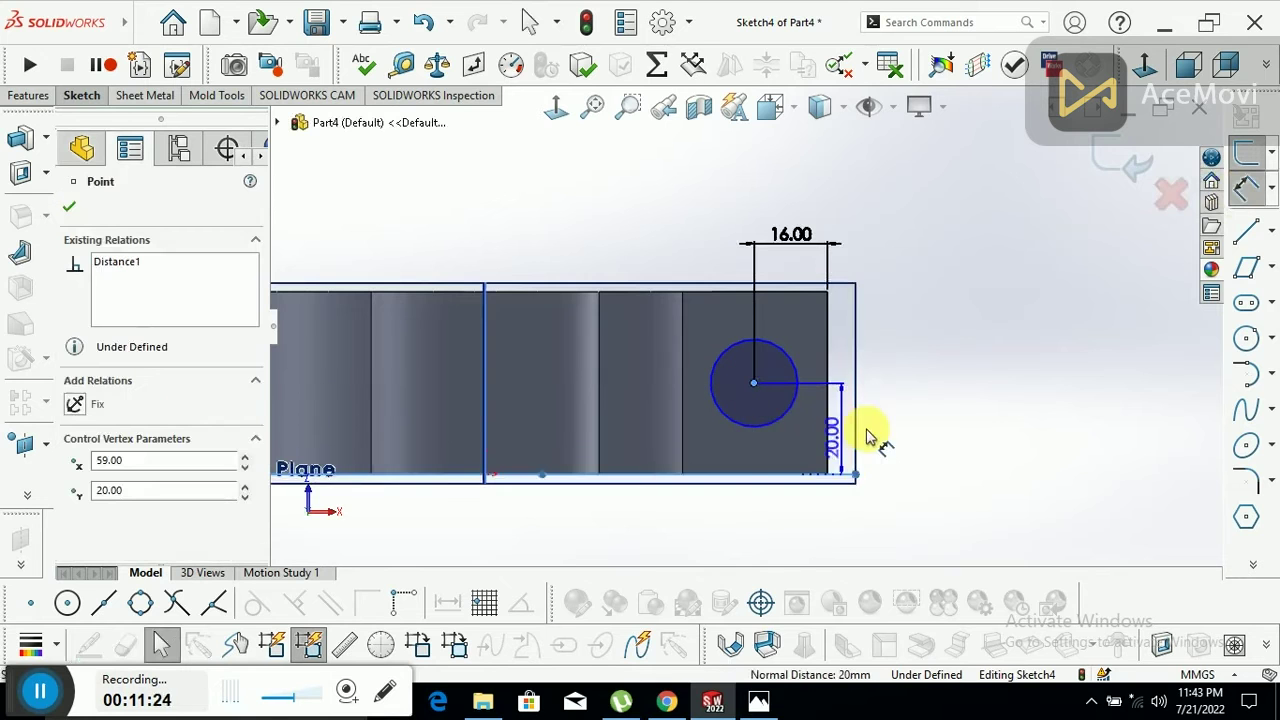
click(935, 420)
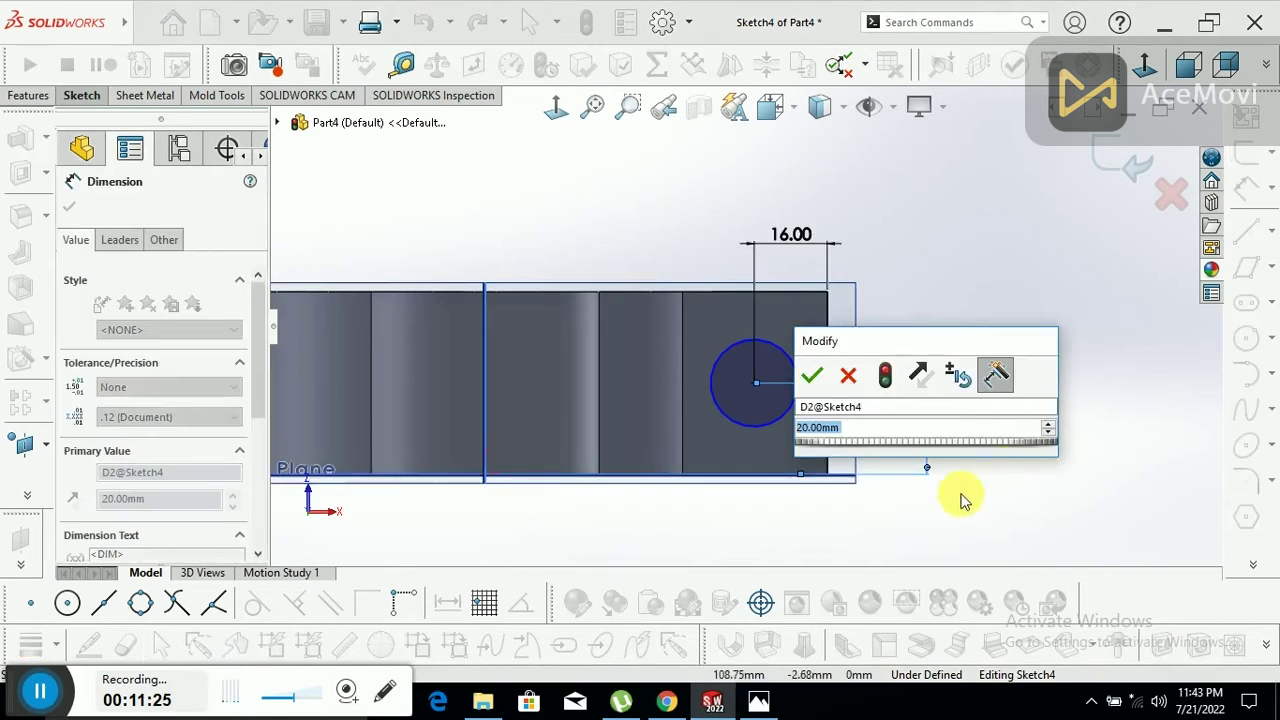
click(758, 703)
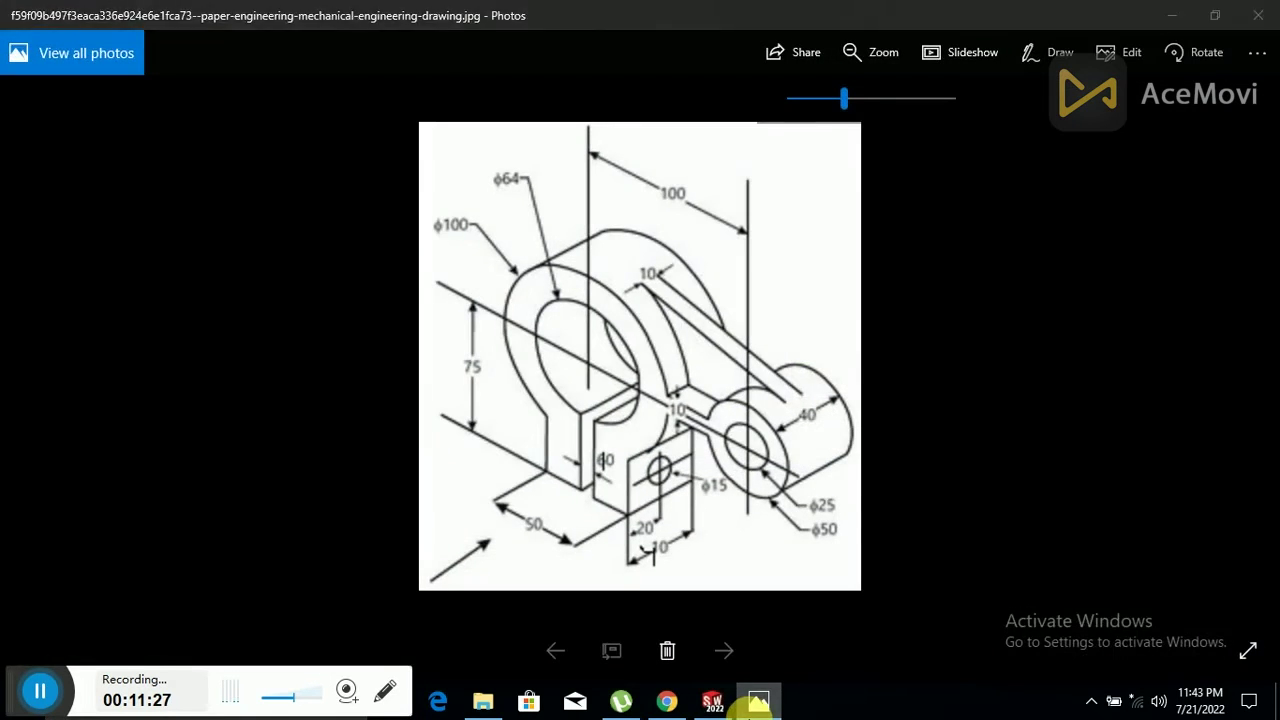
click(758, 703)
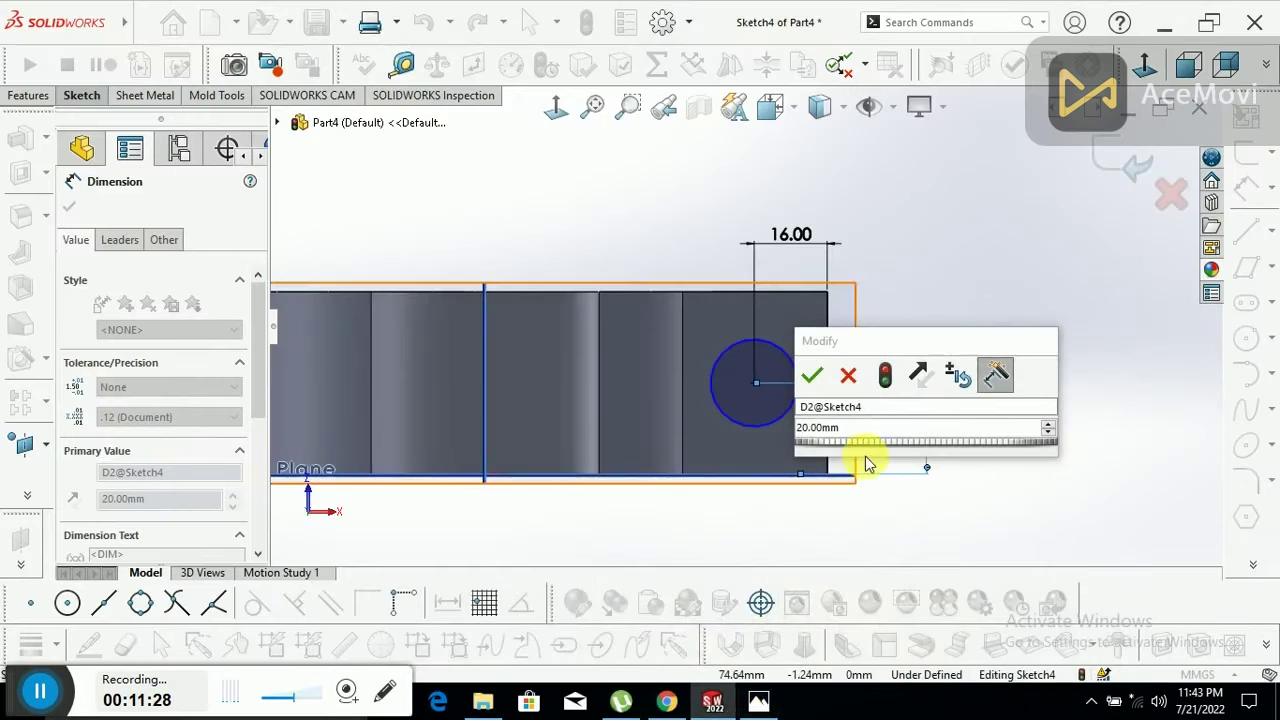
click(812, 375)
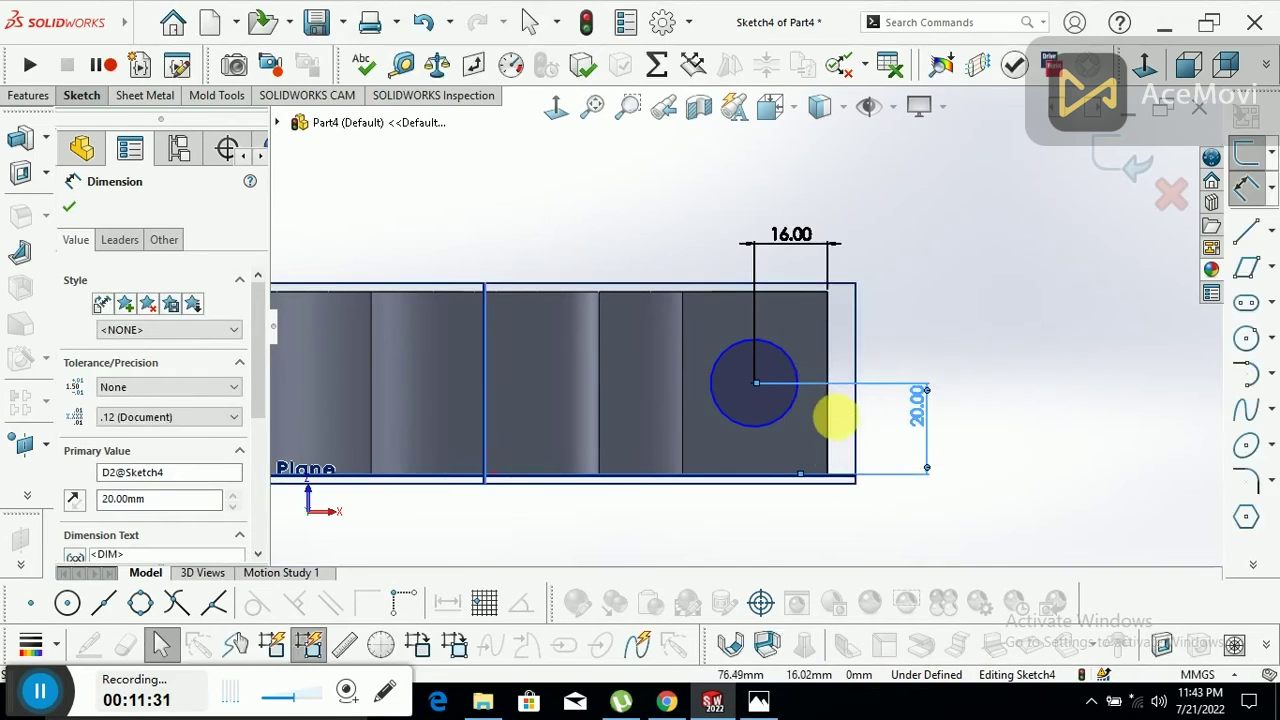
- Give the hole circle a Ø15 mm diameter and exit the sketch
click(780, 352)
click(966, 376)
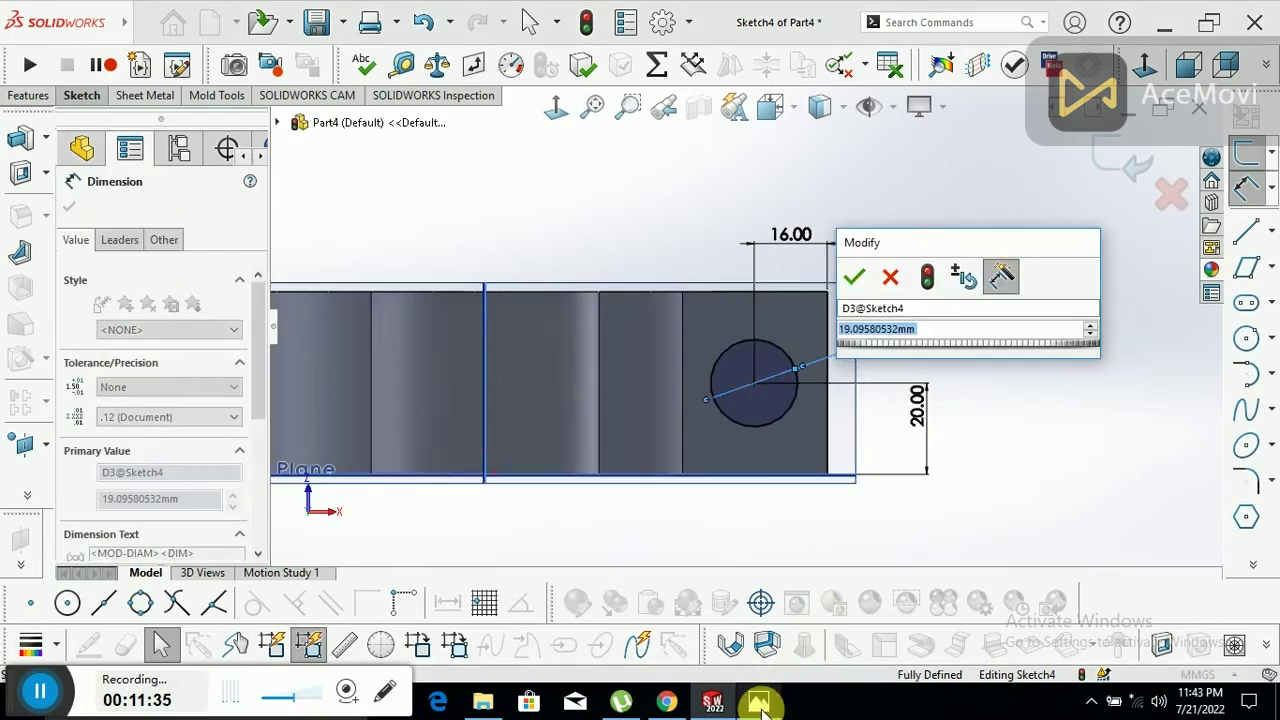
click(759, 704)
click(759, 704)
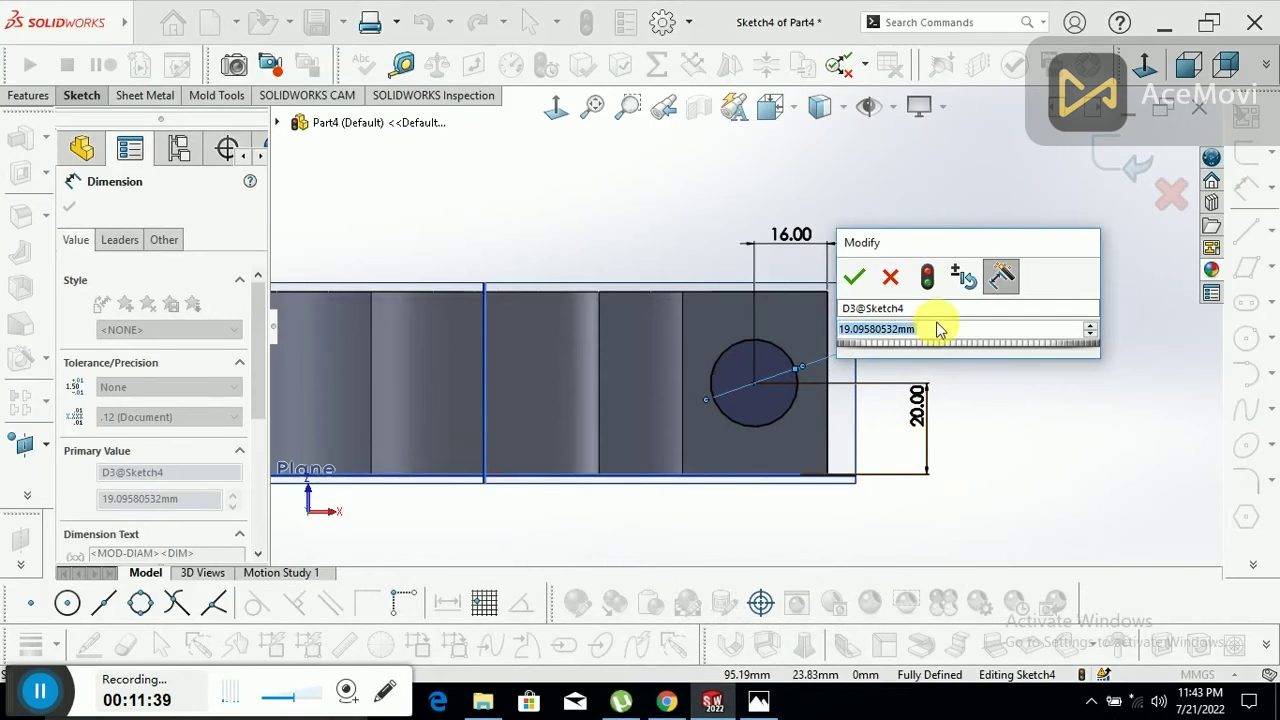
text(15)
key(Return)
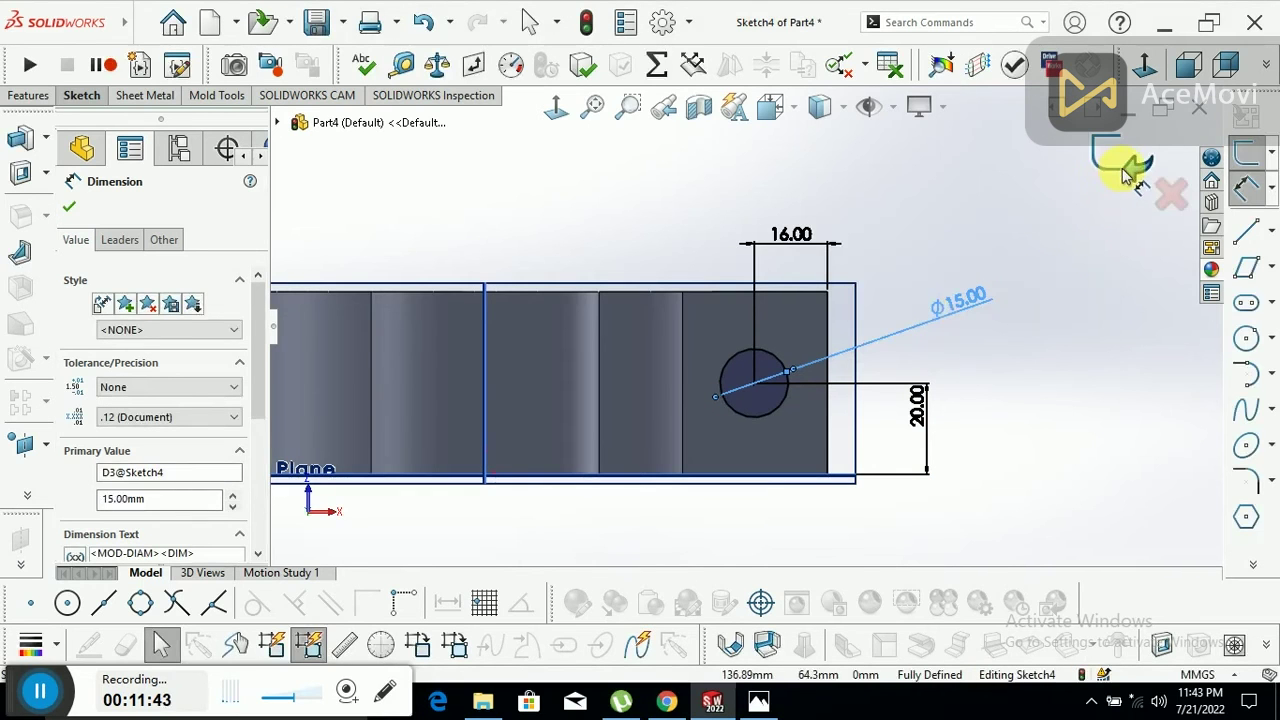
click(1128, 172)
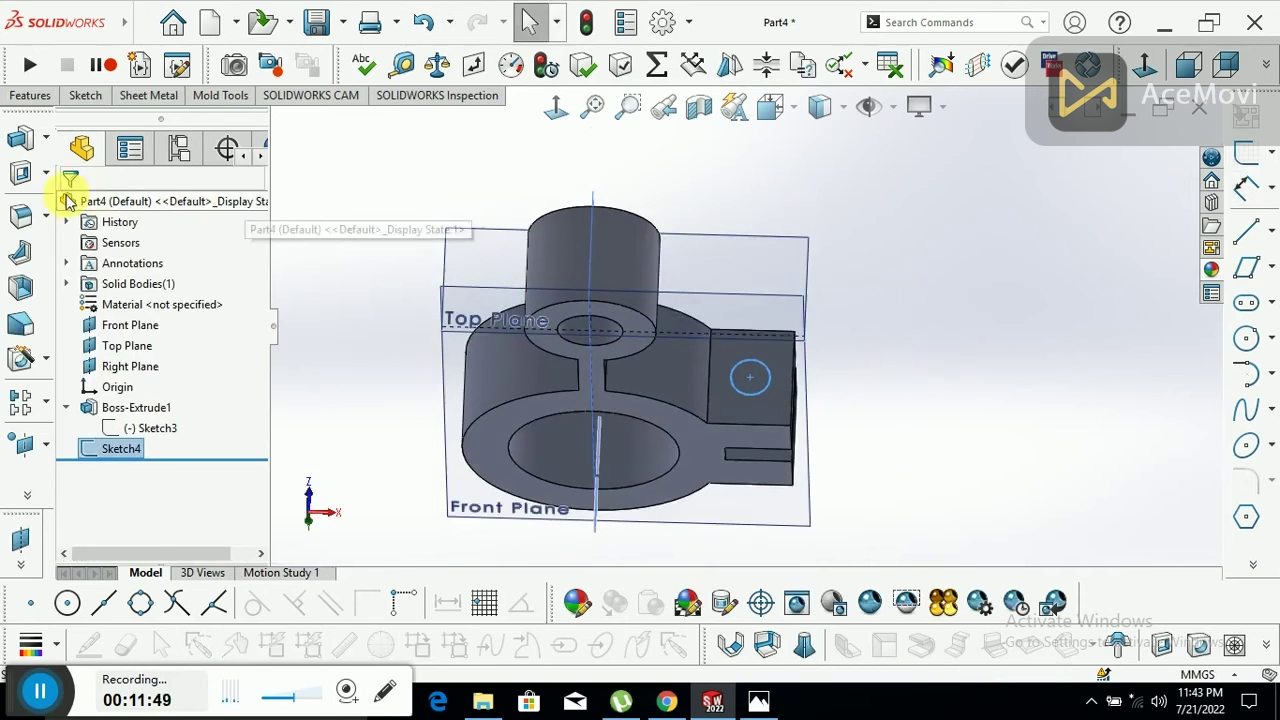
- Extrude-cut the circle sketch about 109 mm deep through the lug as Cut-Extrude1
click(20, 172)
click(757, 430)
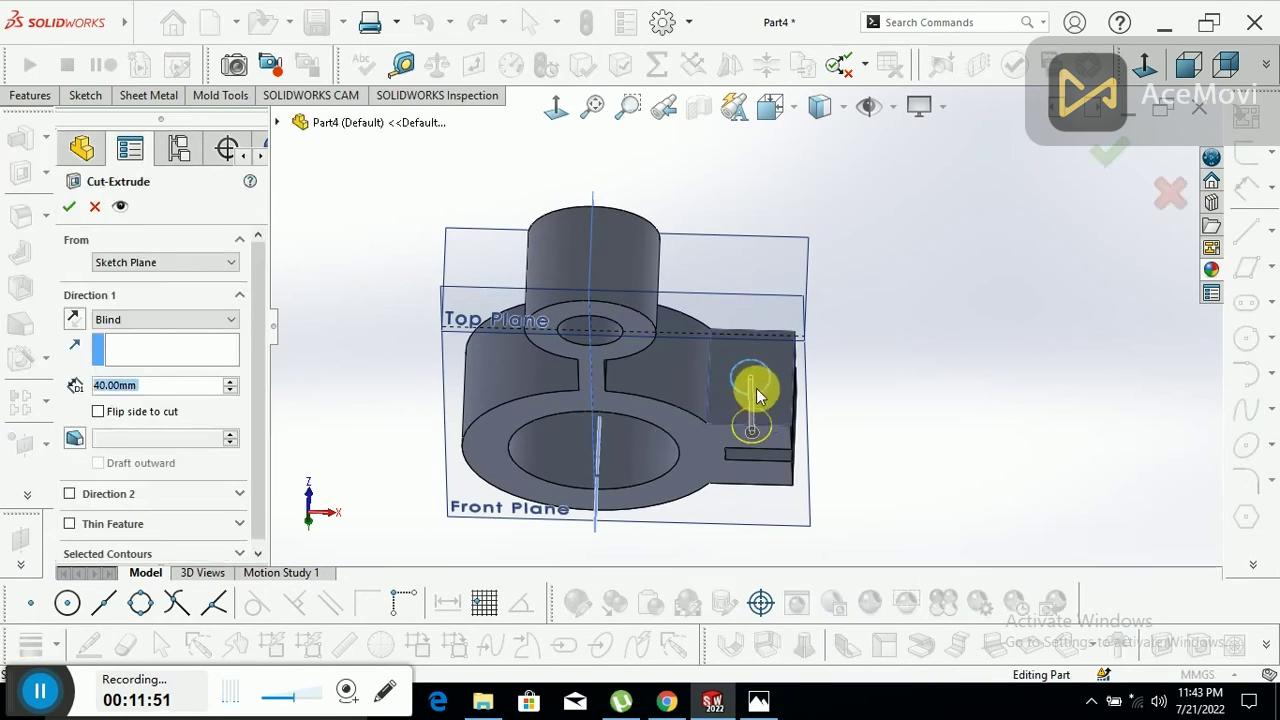
drag(757, 440, 757, 514)
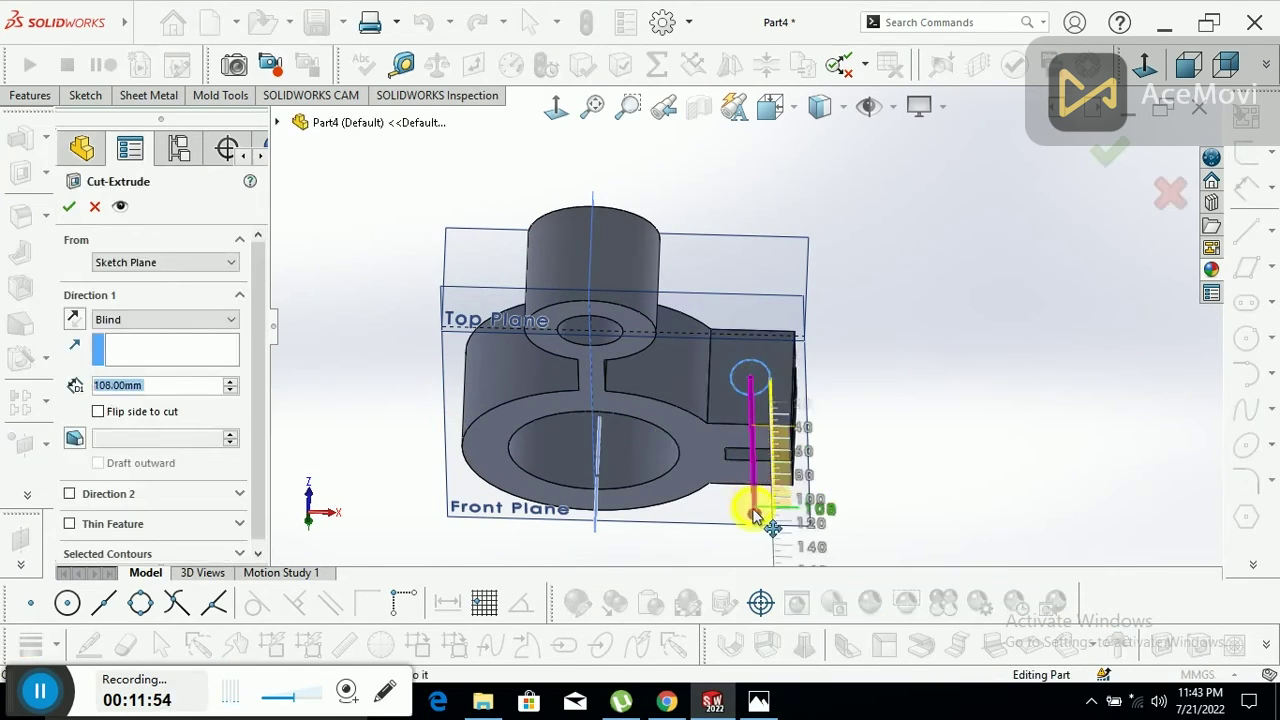
mouse_move(914, 480)
middle_down()
mouse_move(928, 372)
mouse_move(908, 386)
mouse_move(933, 426)
mouse_move(889, 329)
mouse_move(820, 285)
mouse_move(791, 500)
mouse_move(829, 520)
middle_up()
click(1108, 154)
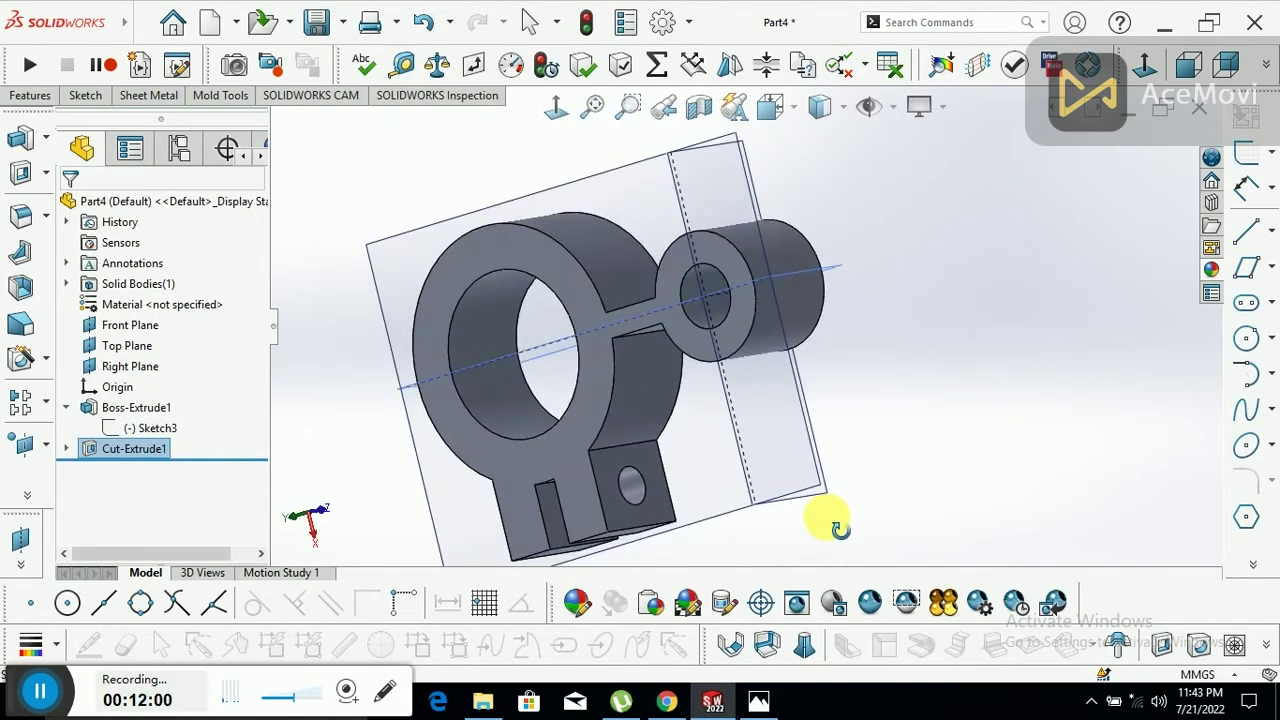
click(758, 702)
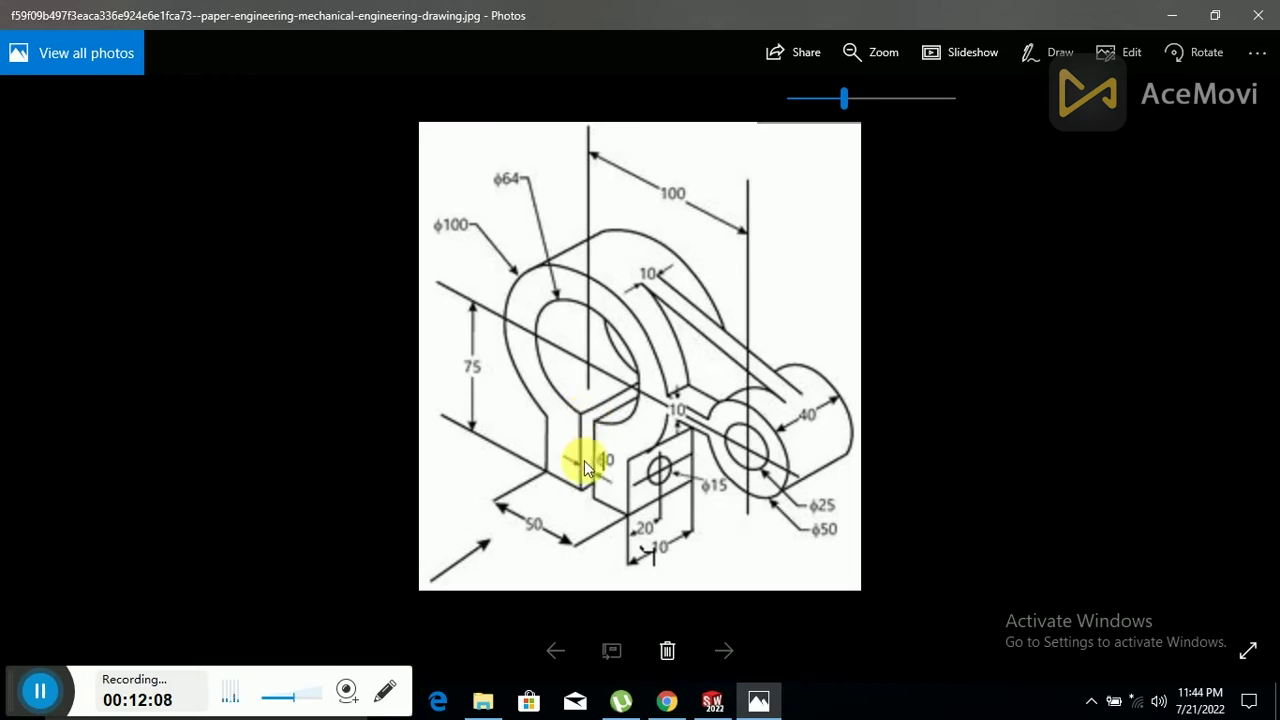
click(757, 703)
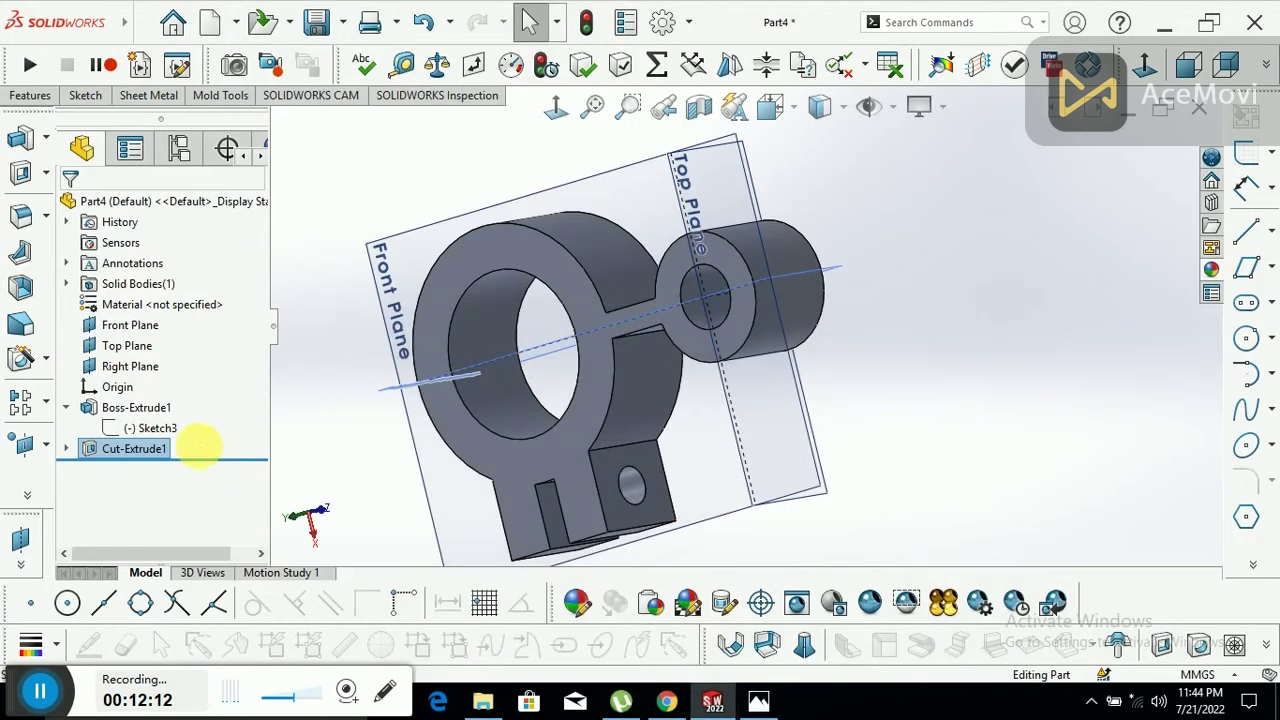
- Edit Sketch3 and delete the small notch arc and both notch lines
click(145, 428)
right_click(140, 428)
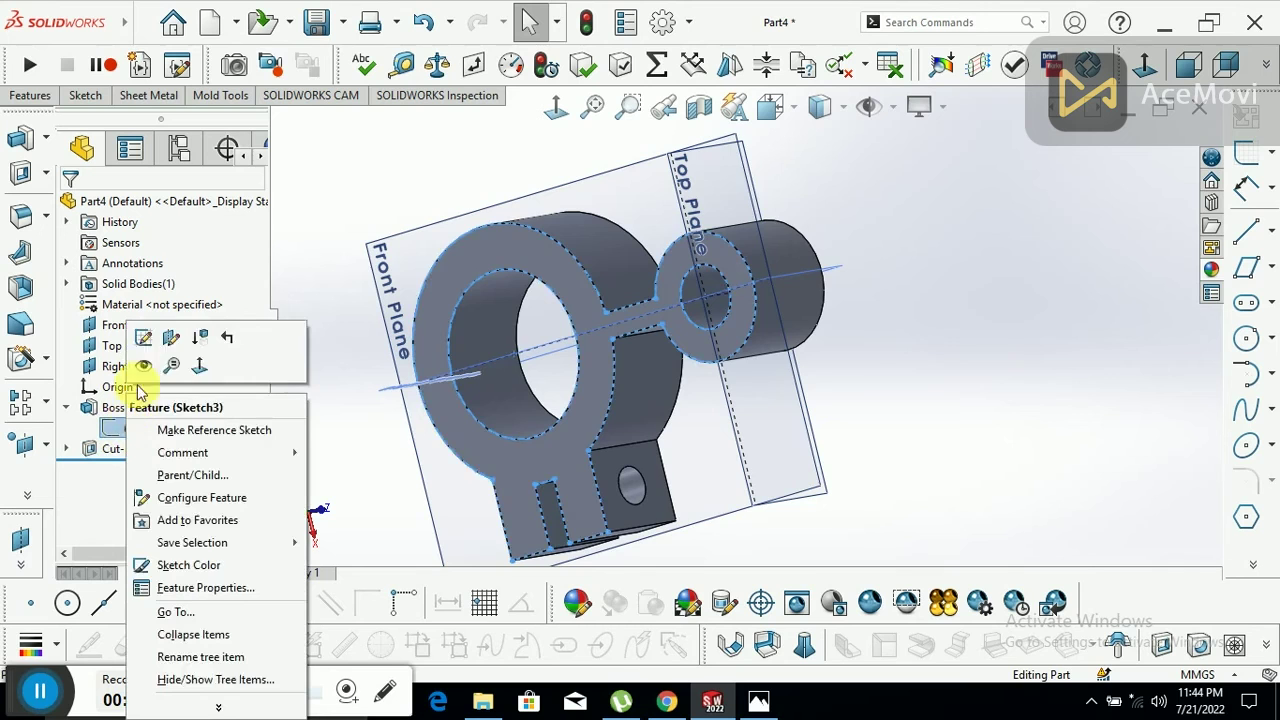
click(143, 338)
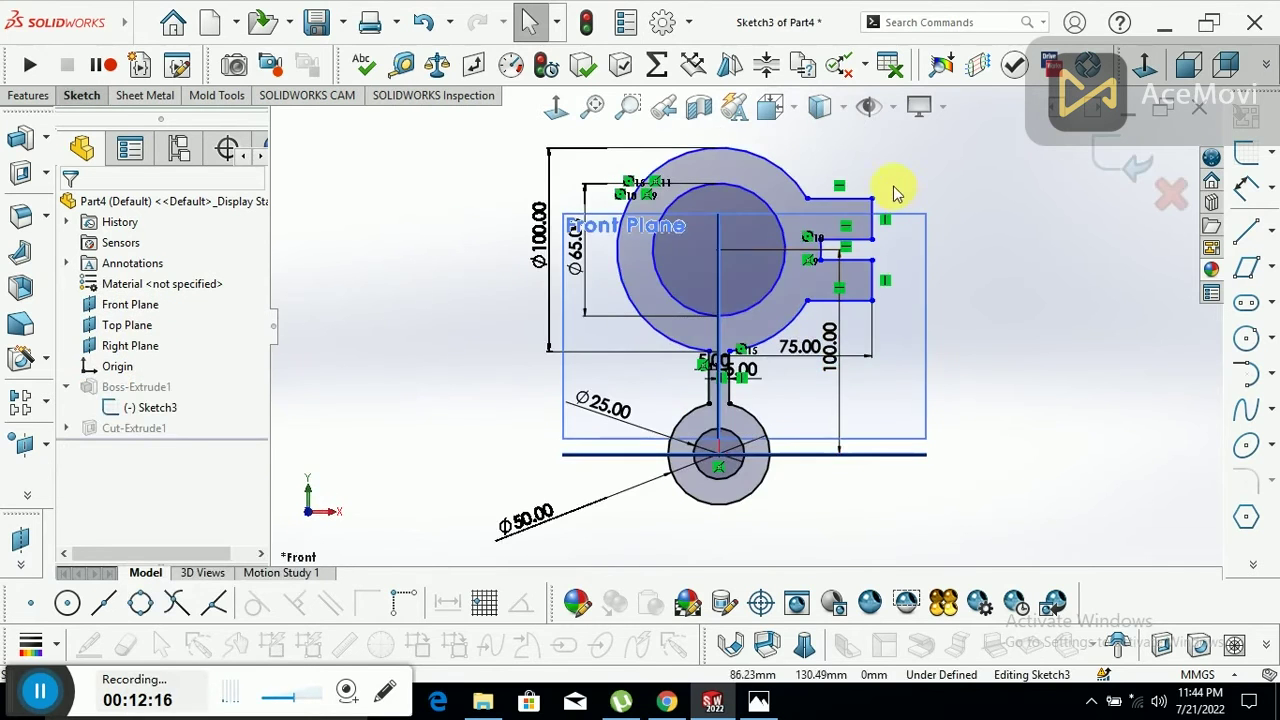
scroll(846, 206, down, 2)
scroll(826, 211, down, 4)
scroll(670, 400, up, 1)
scroll(630, 395, up, 2)
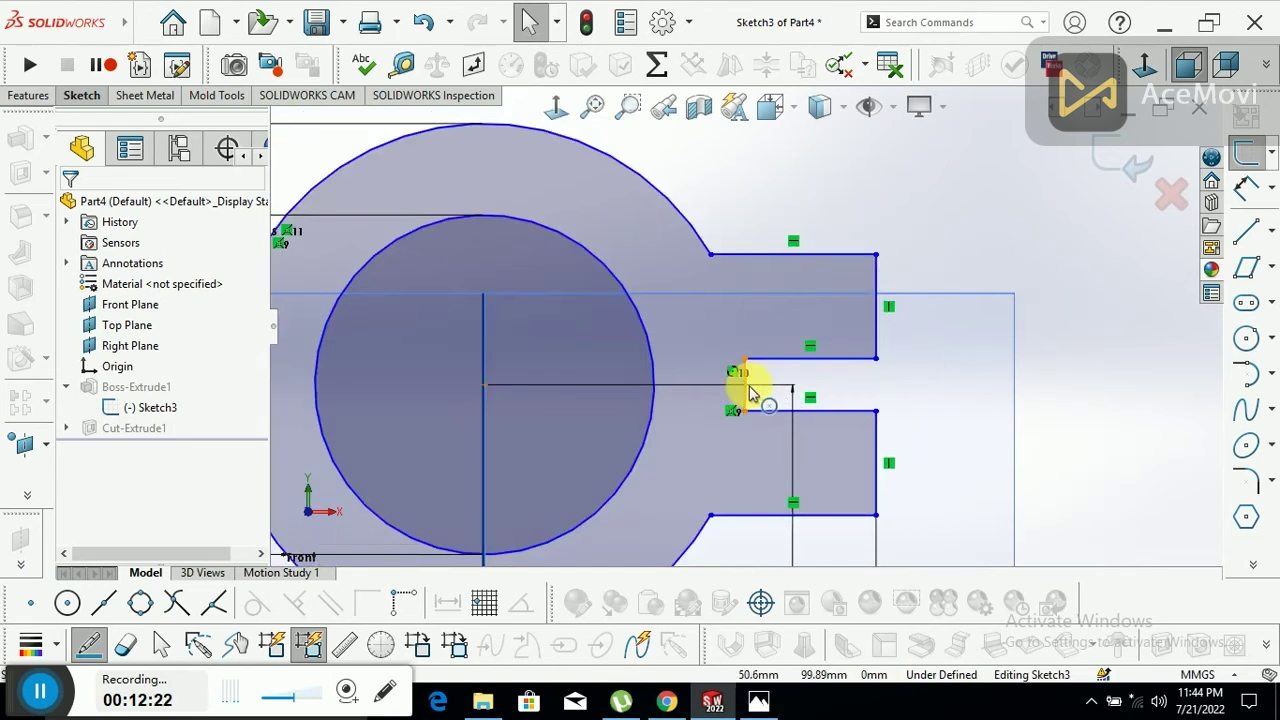
click(746, 384)
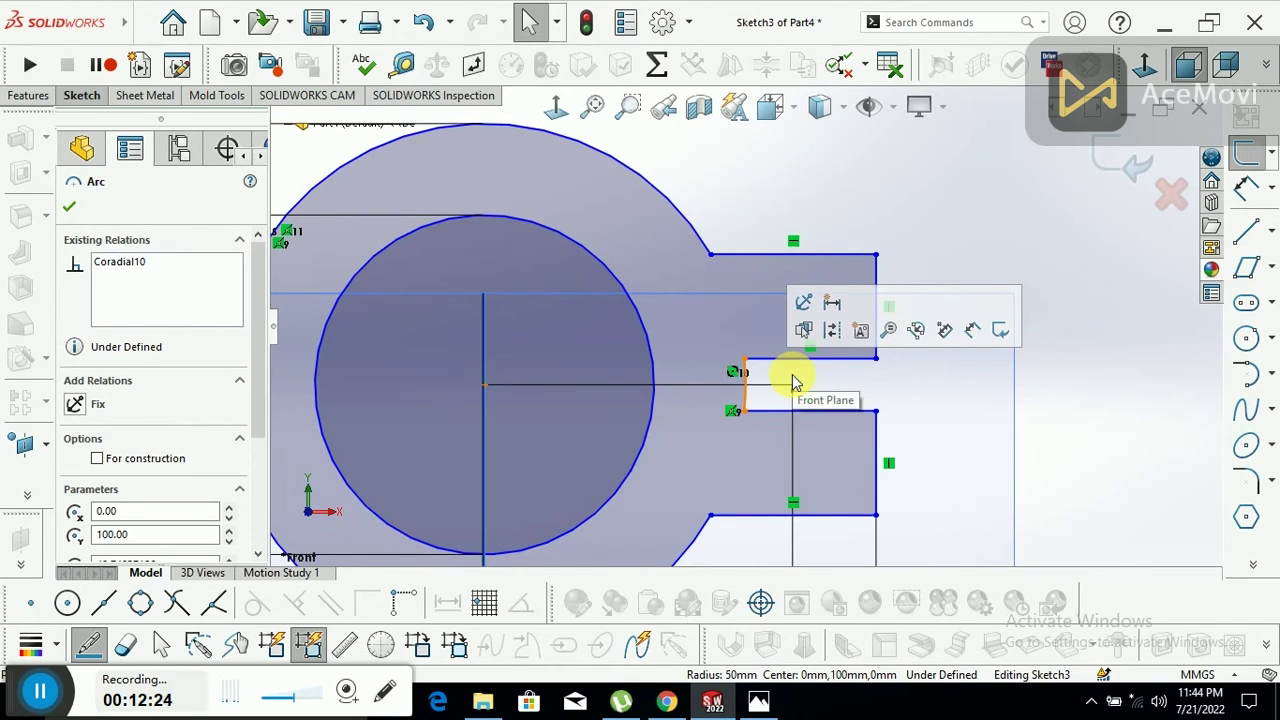
key(Delete)
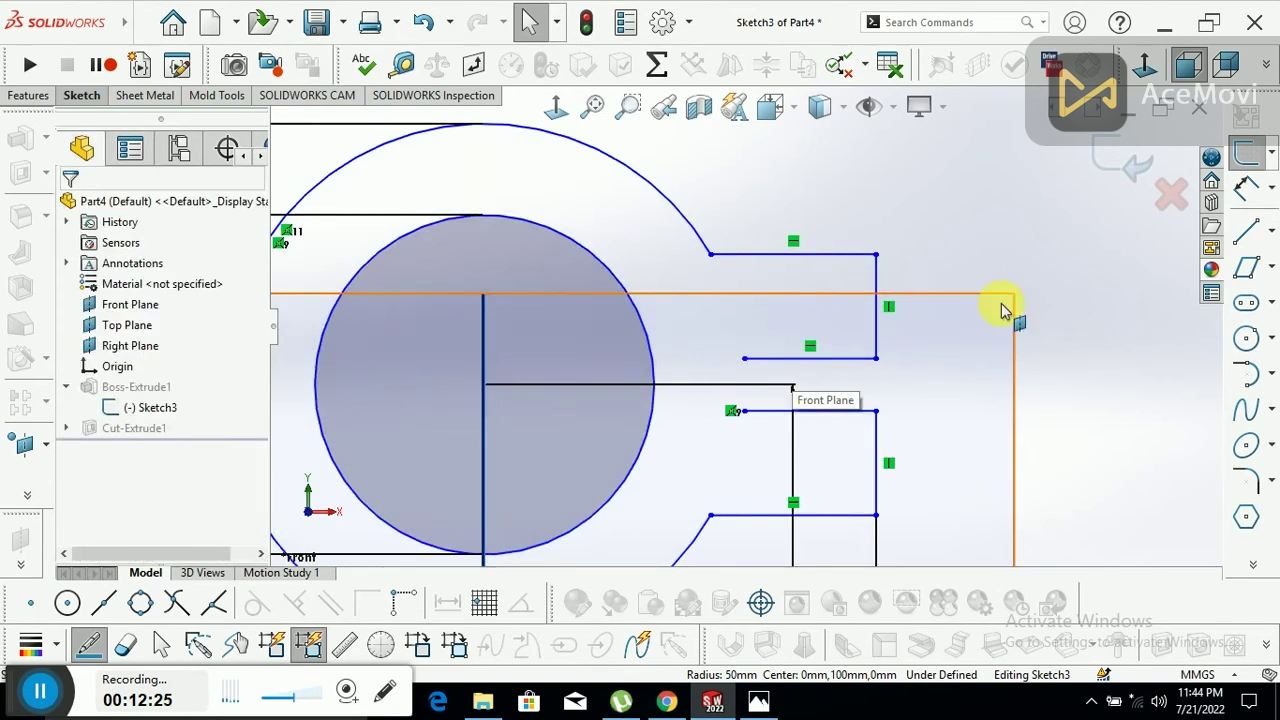
click(848, 359)
key(Delete)
click(837, 411)
key(Delete)
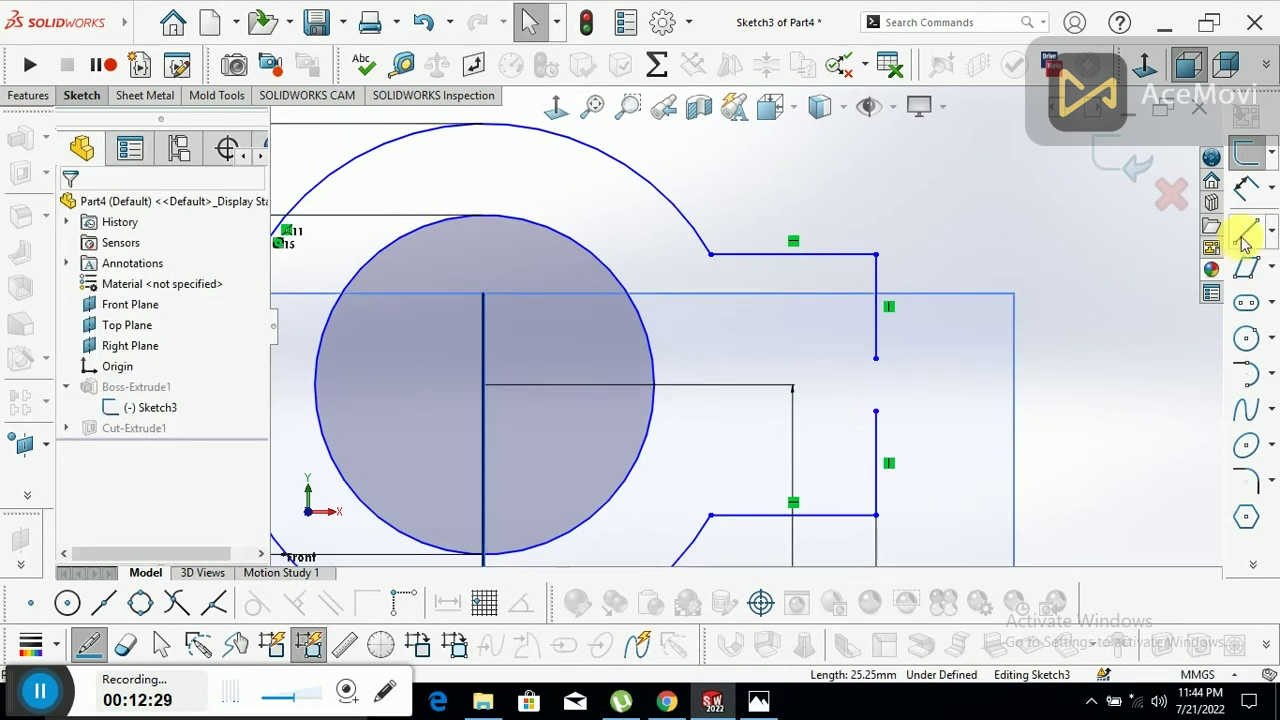
- Draw two slot lines from the upper and lower notch endpoints to the inner circle
click(1245, 230)
click(876, 359)
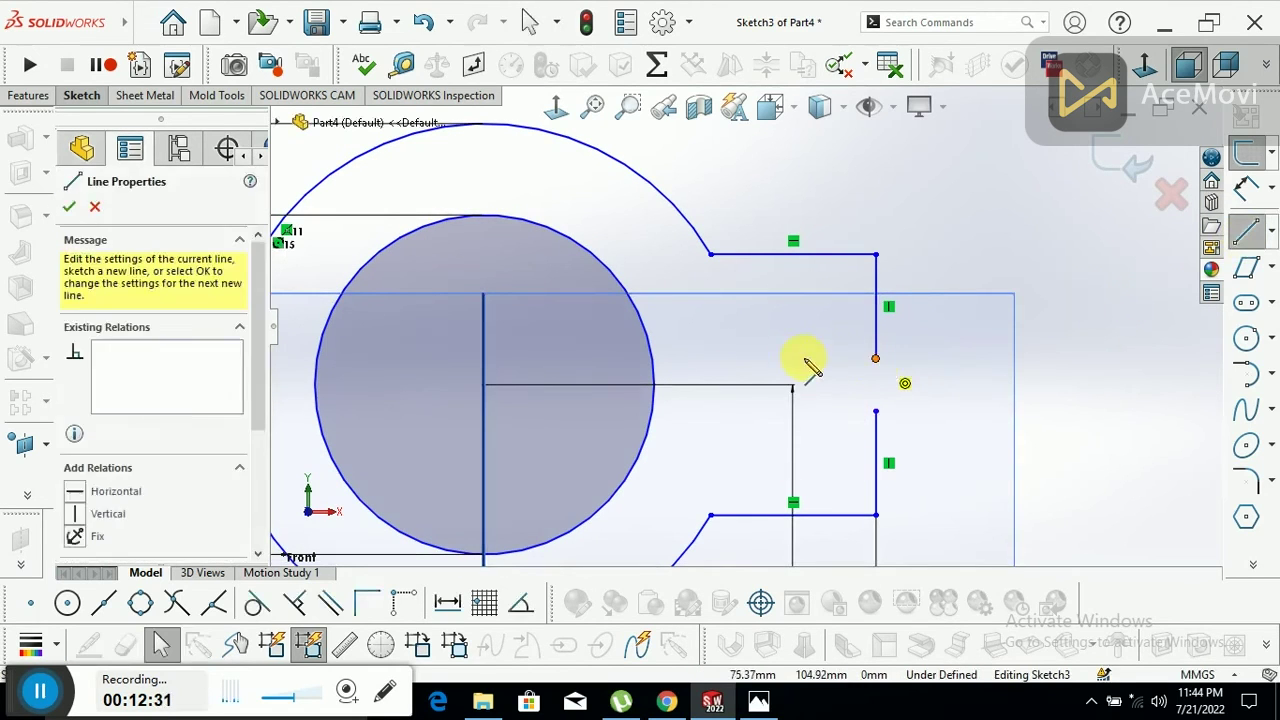
click(656, 358)
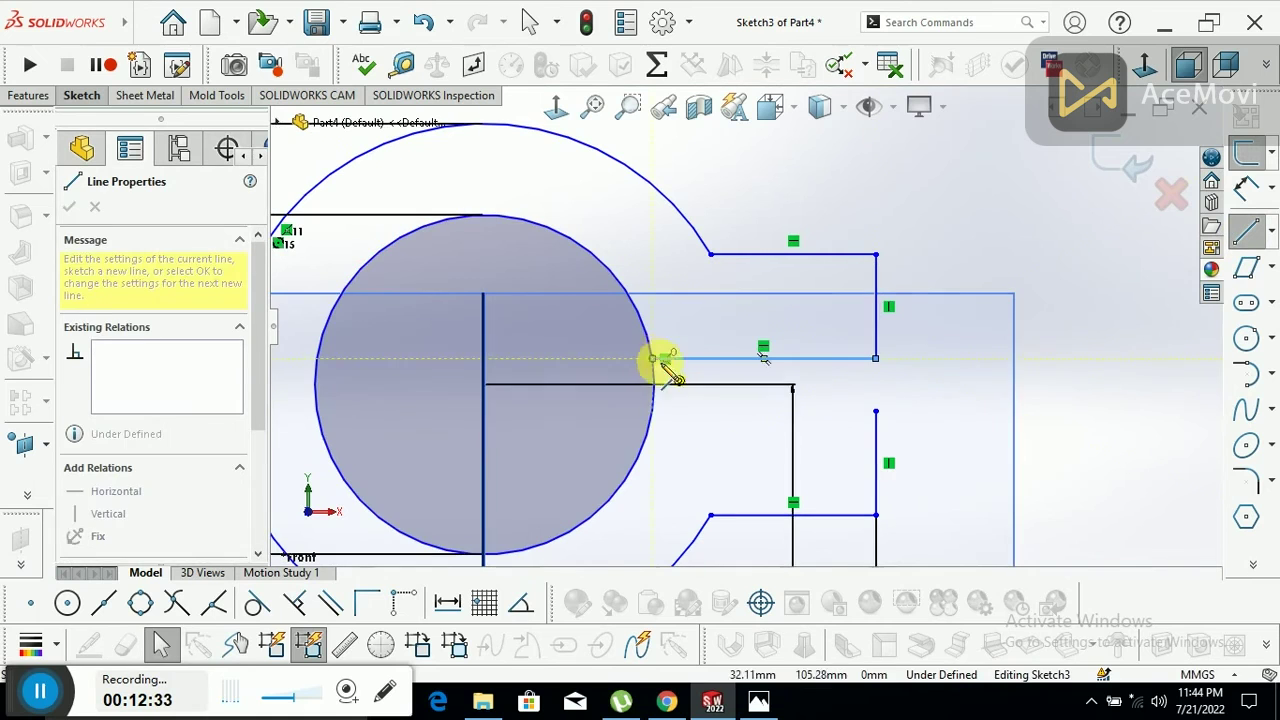
right_click(808, 408)
click(830, 414)
key(Escape)
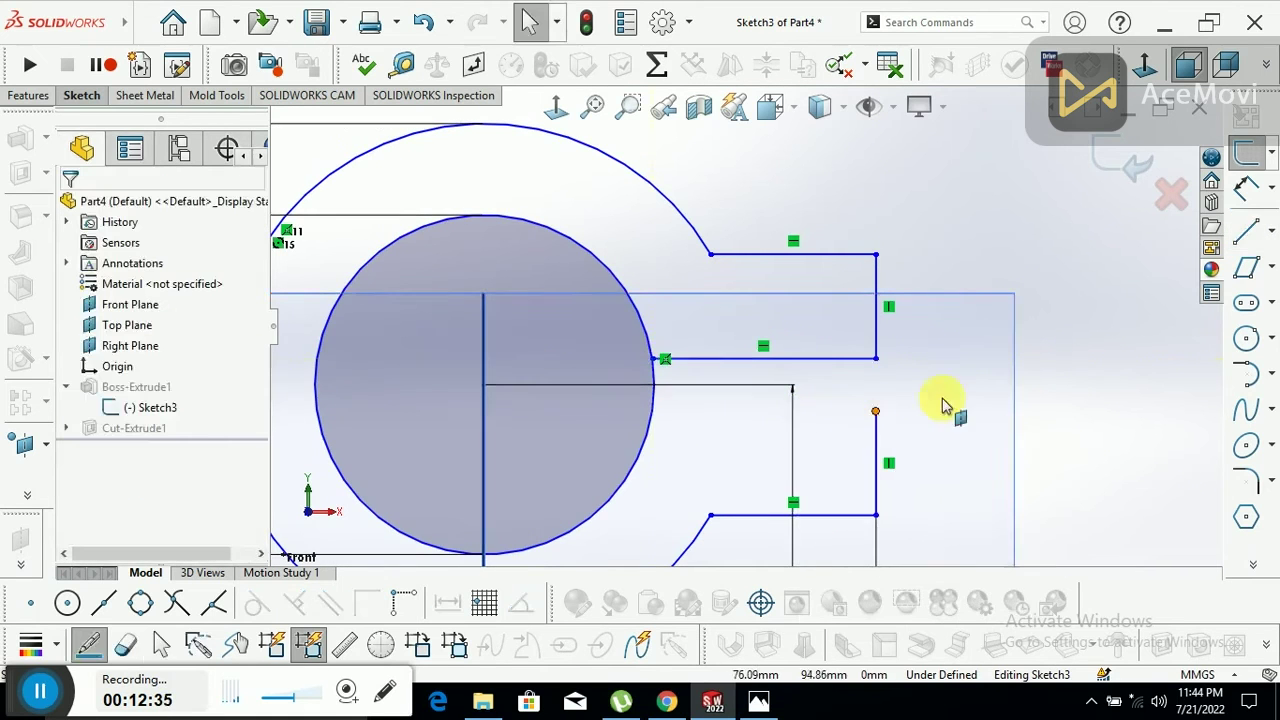
click(1247, 233)
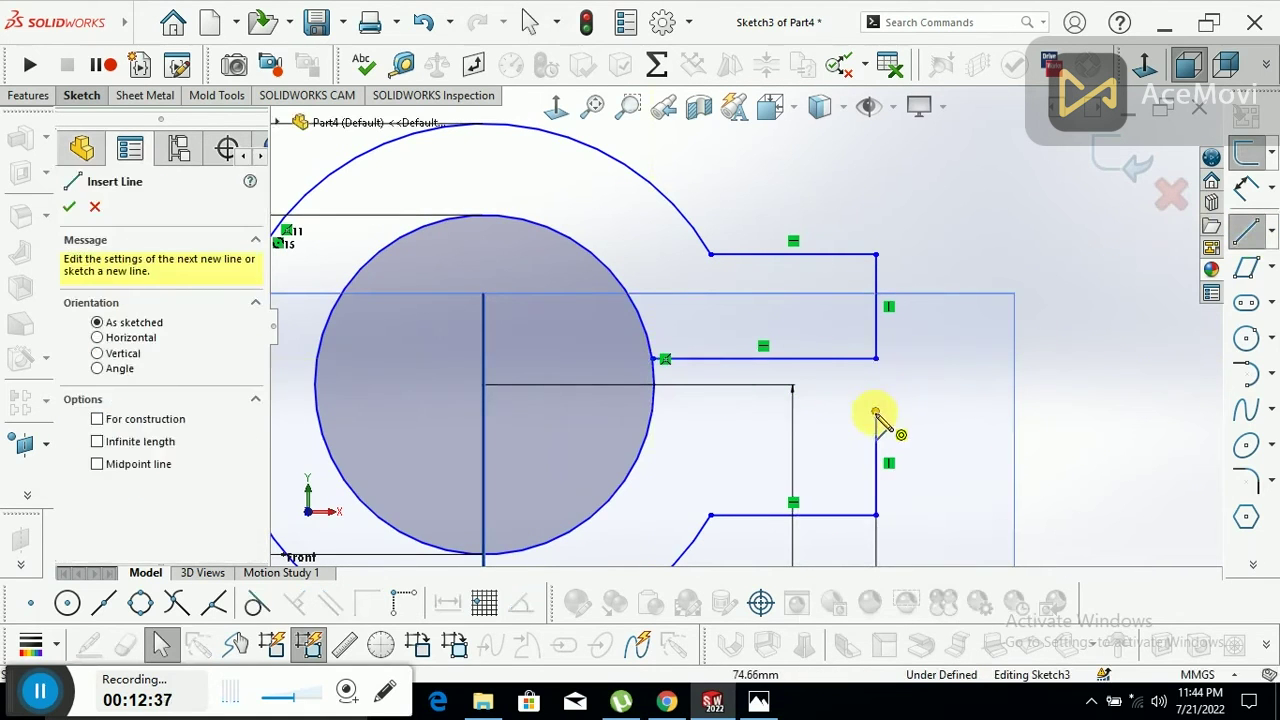
click(876, 411)
click(658, 411)
right_click(718, 394)
click(783, 398)
click(1058, 318)
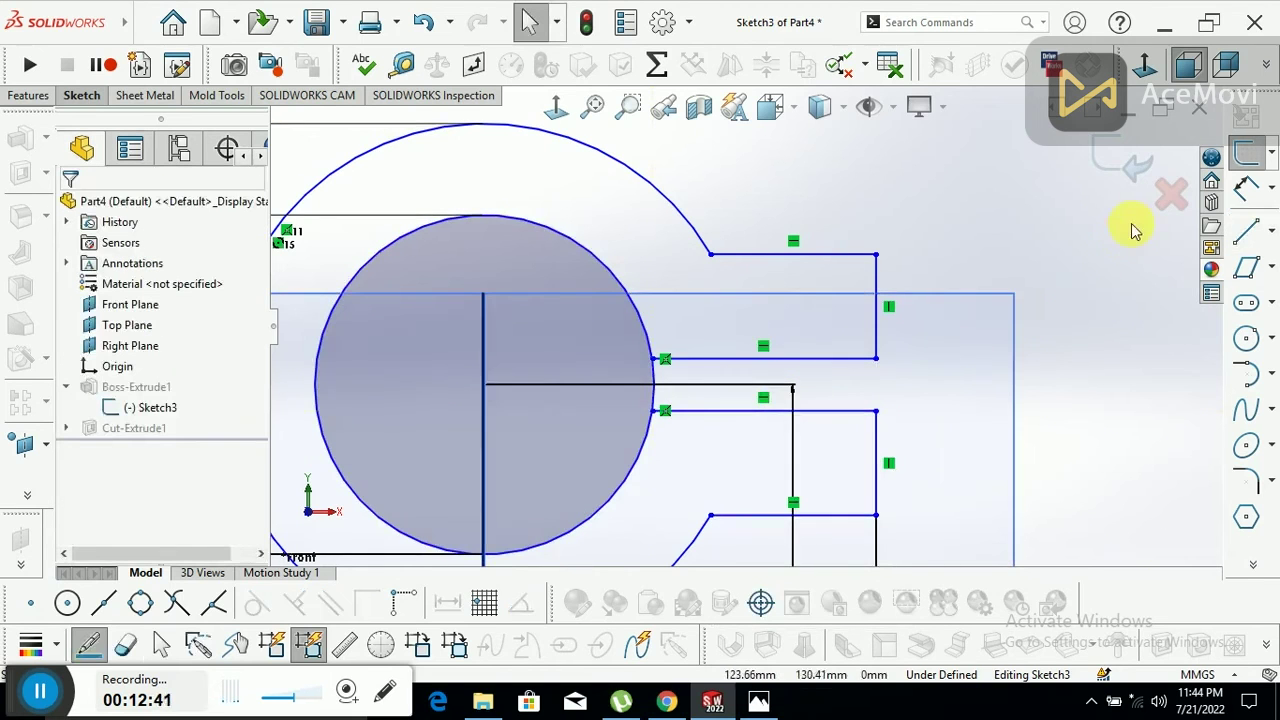
- Trim the arc piece across the slot opening and exit the sketch
click(1252, 567)
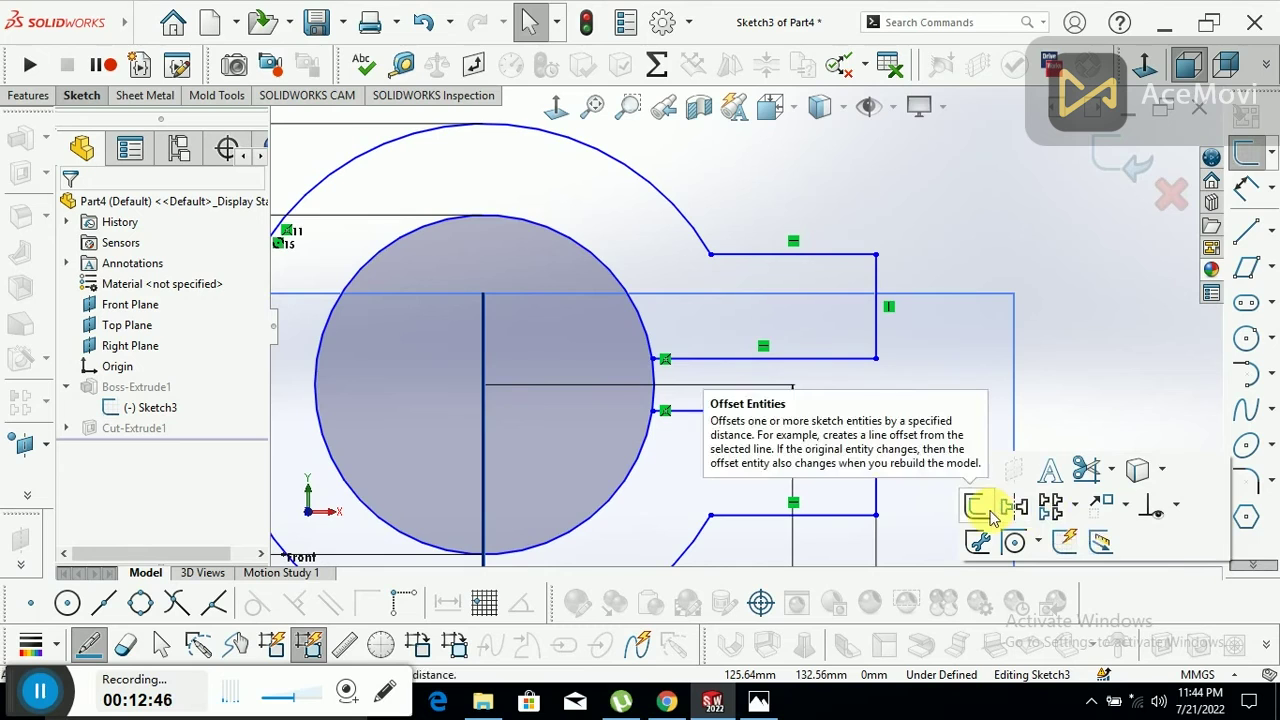
mouse_move(1087, 472)
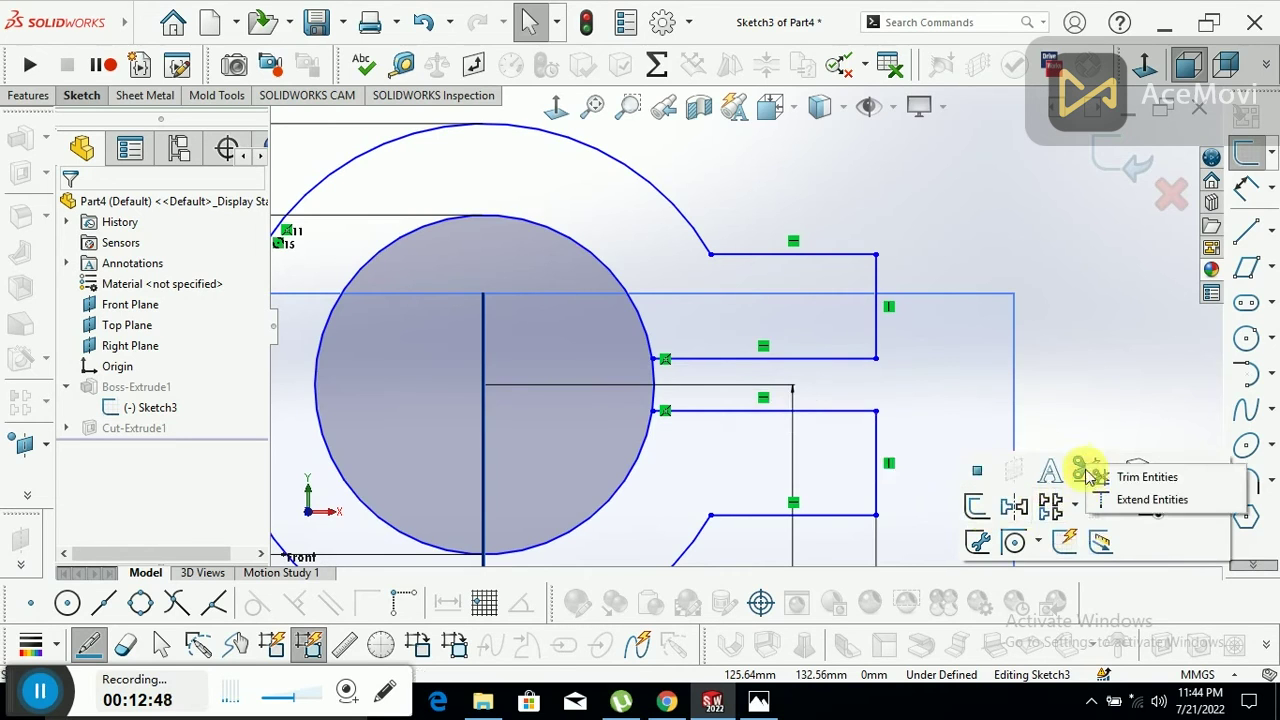
click(1092, 477)
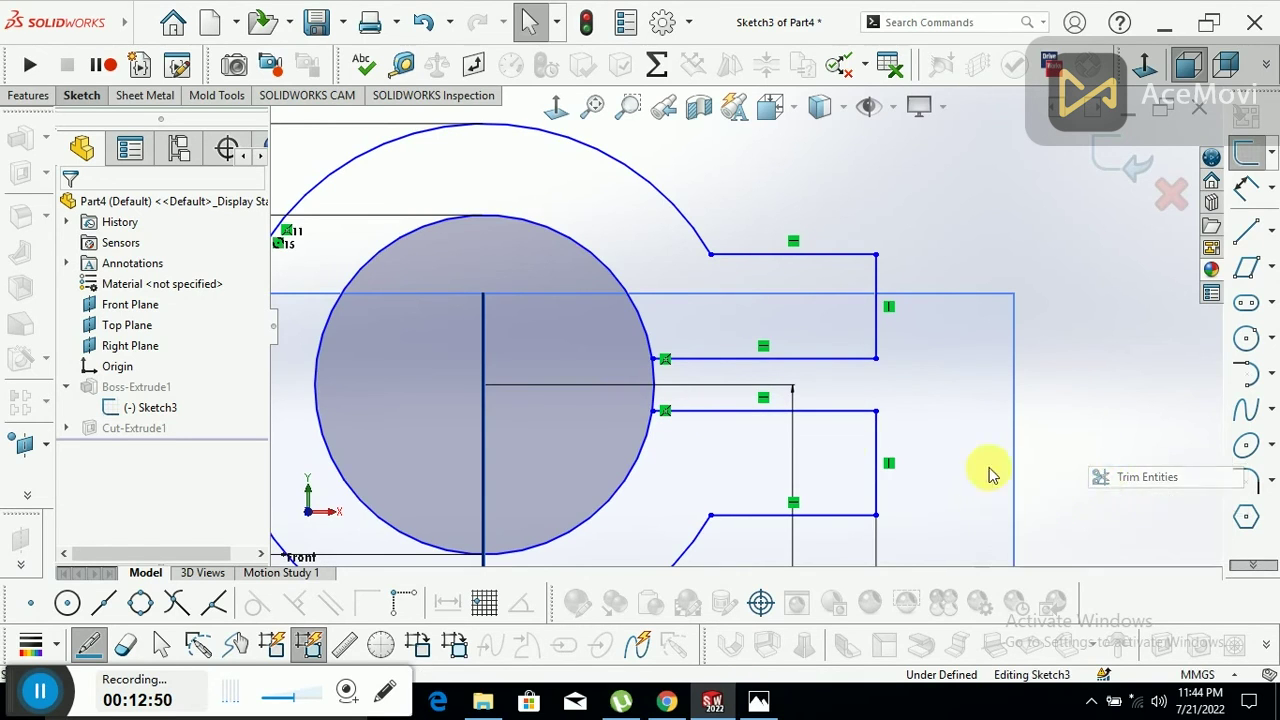
click(655, 398)
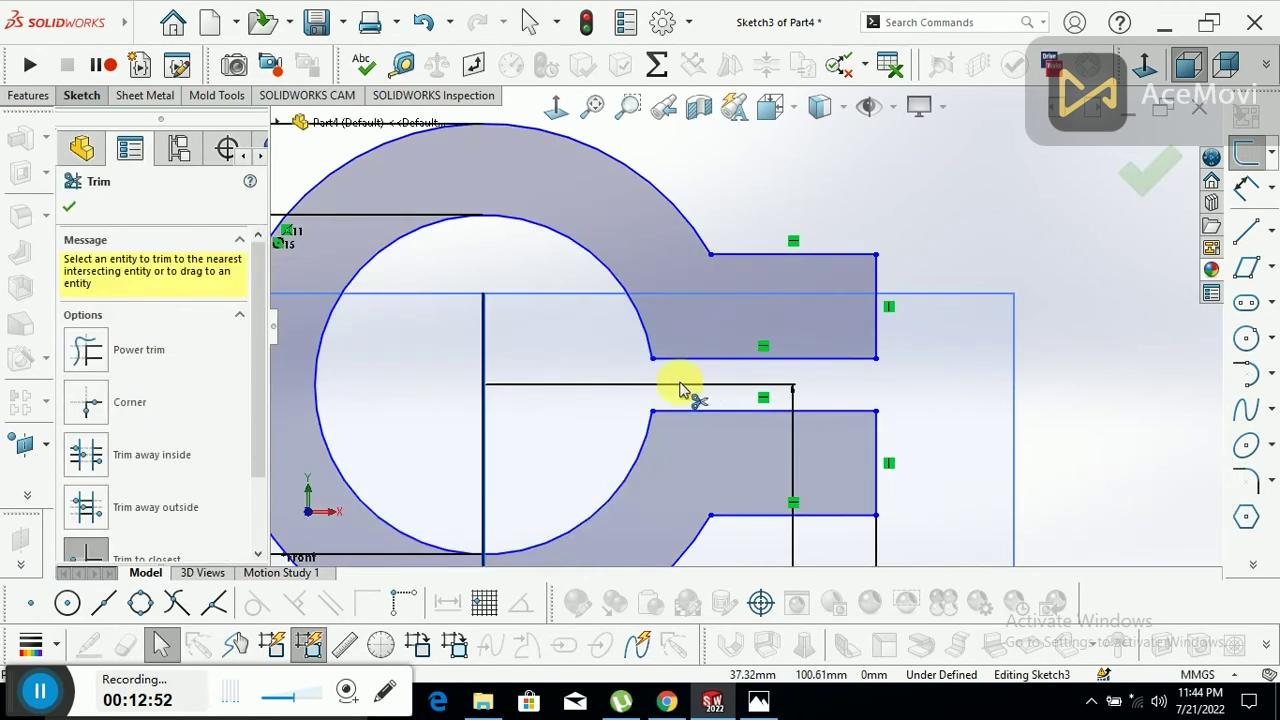
click(1145, 172)
scroll(730, 380, up, 5)
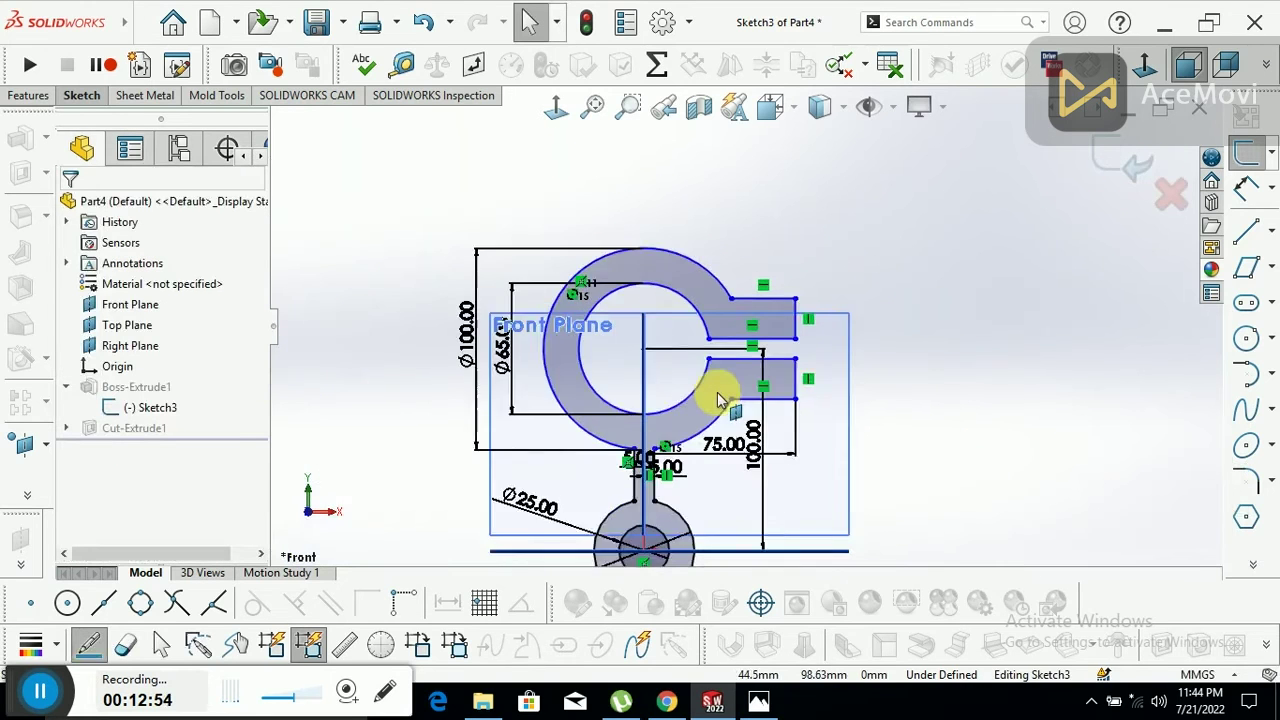
click(1137, 172)
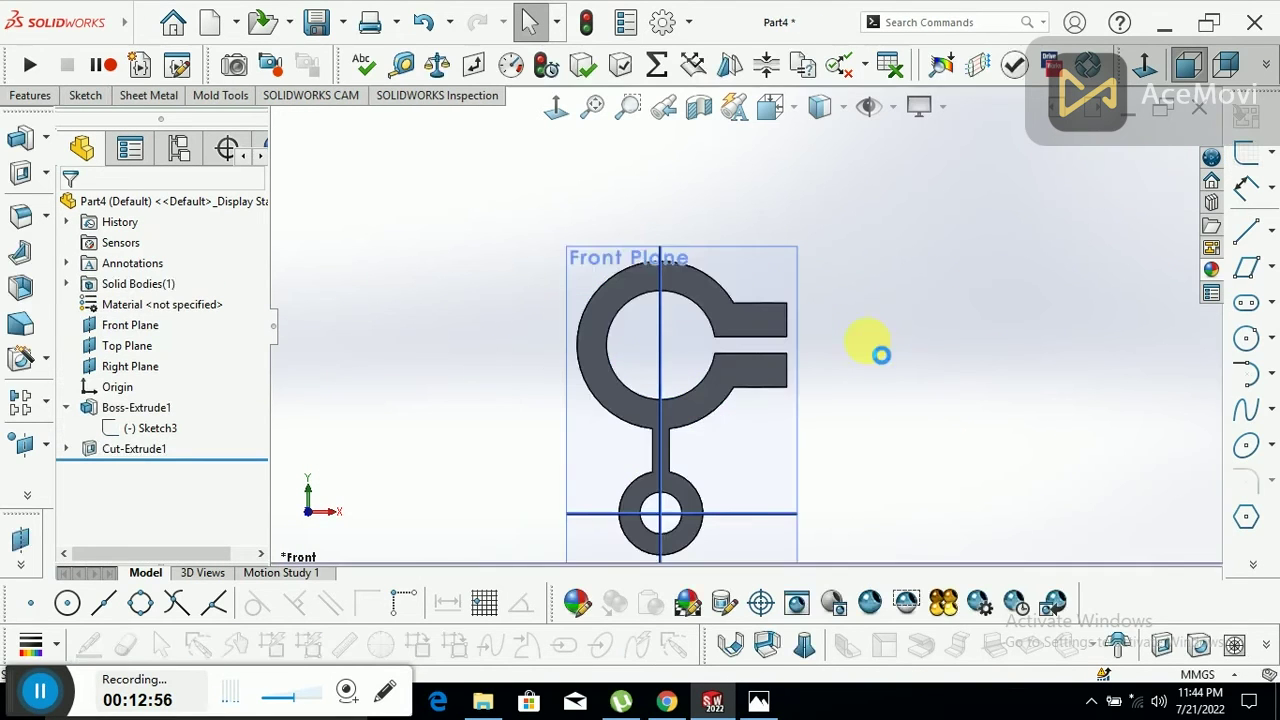
- Open a new sketch on Plane1 and select the ring, lower boss and web edges
mouse_move(882, 372)
middle_down()
mouse_move(605, 475)
mouse_move(617, 331)
middle_up()
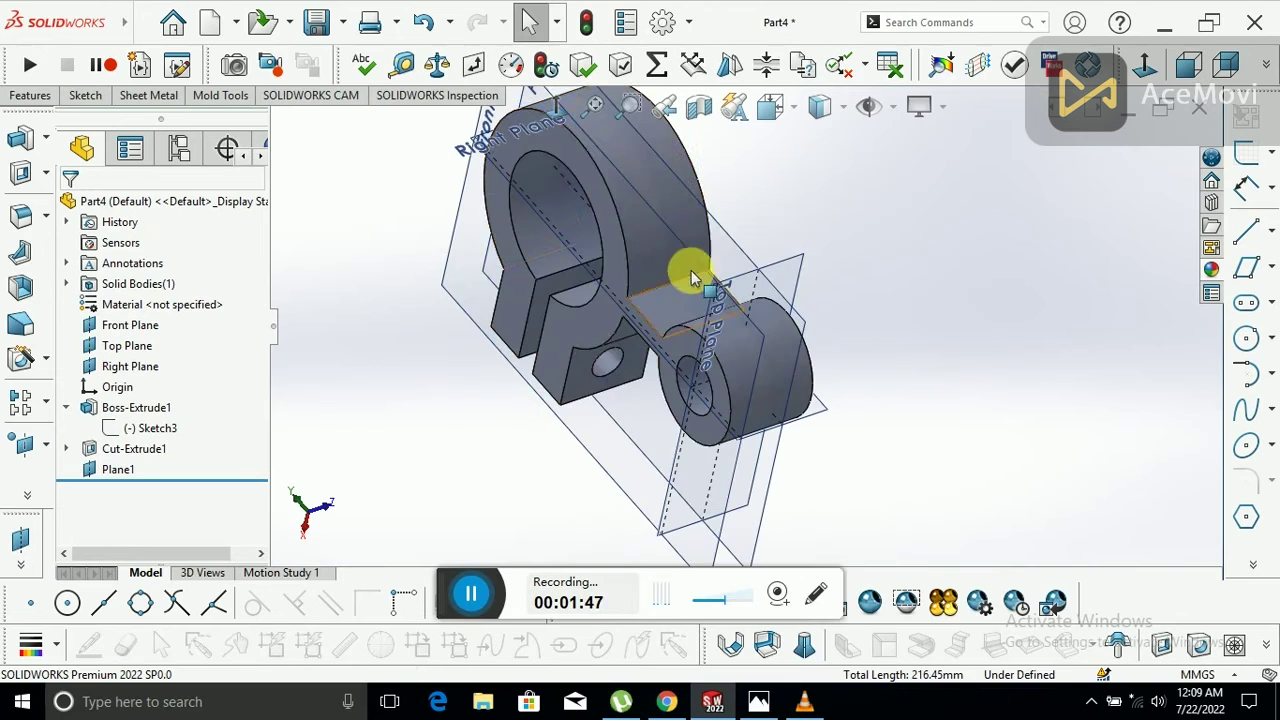
click(729, 233)
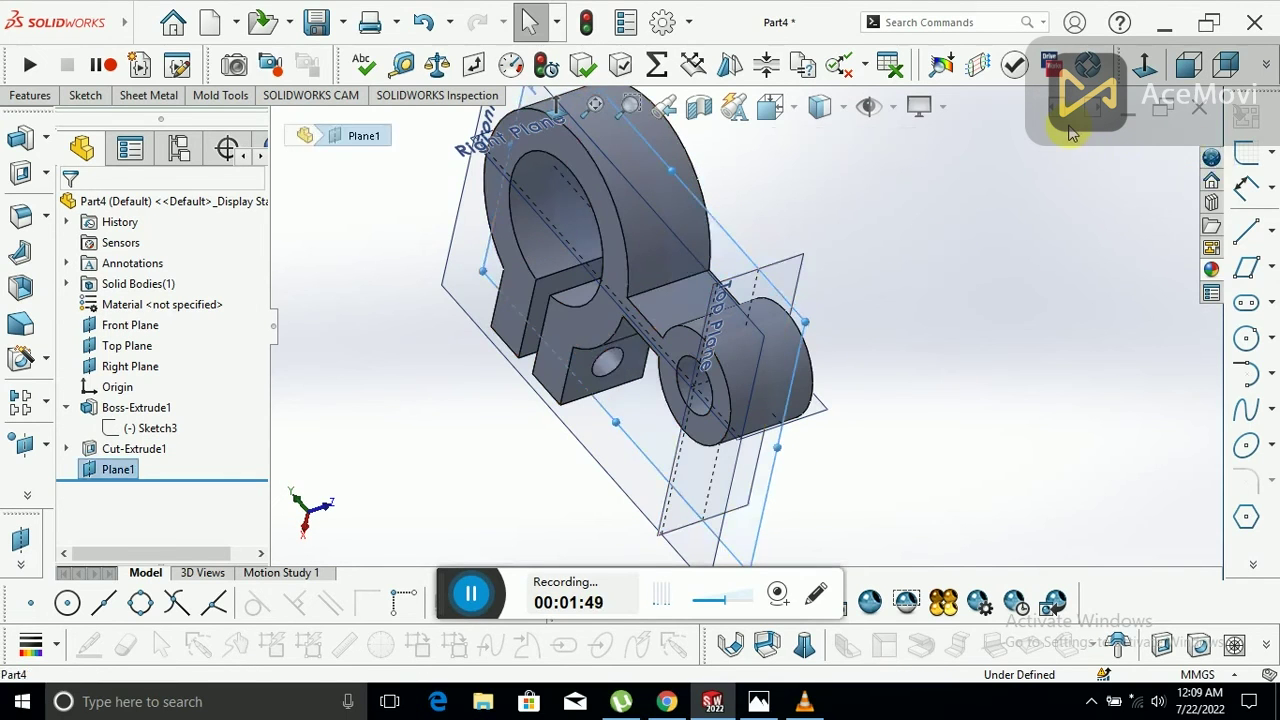
click(1245, 152)
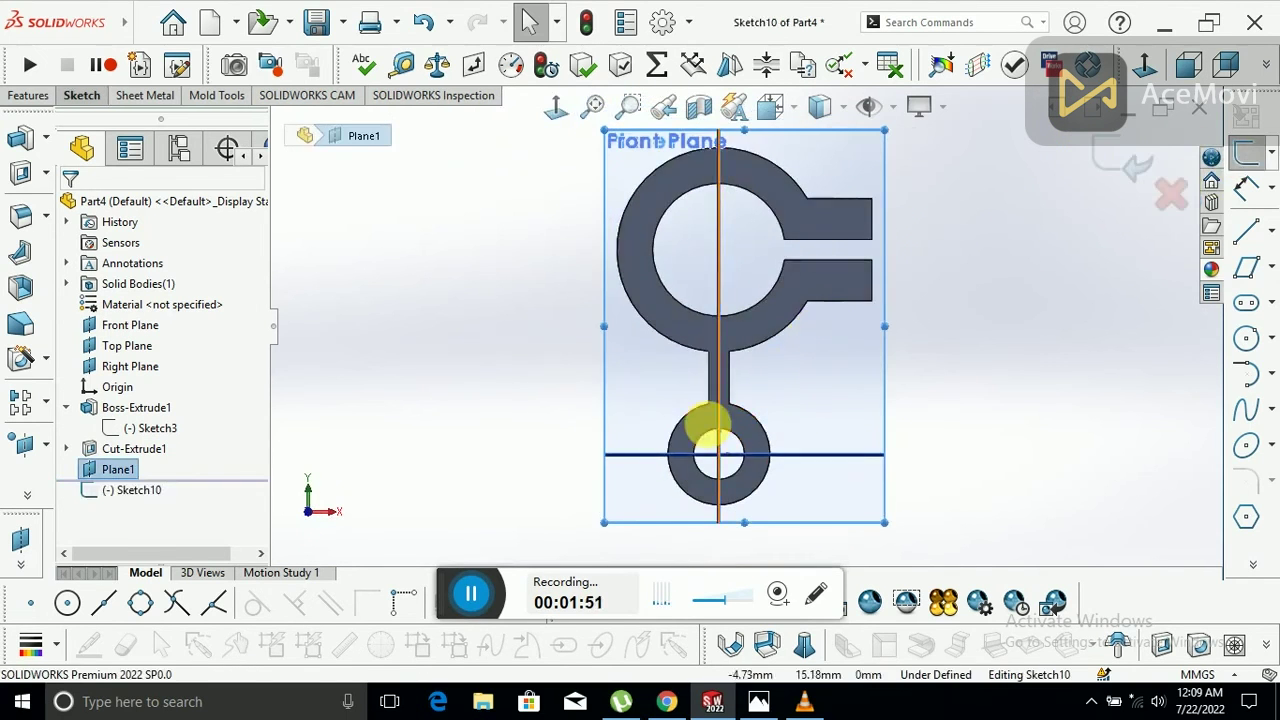
click(645, 333)
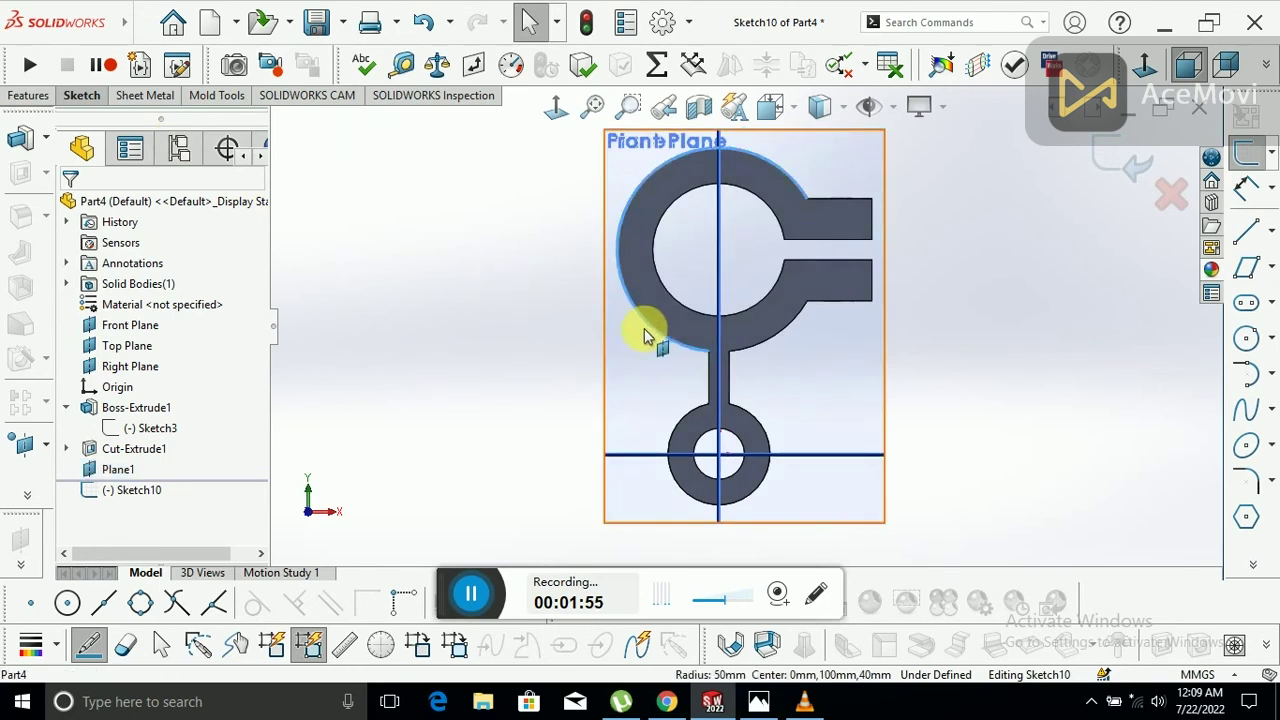
ctrl+click(682, 425)
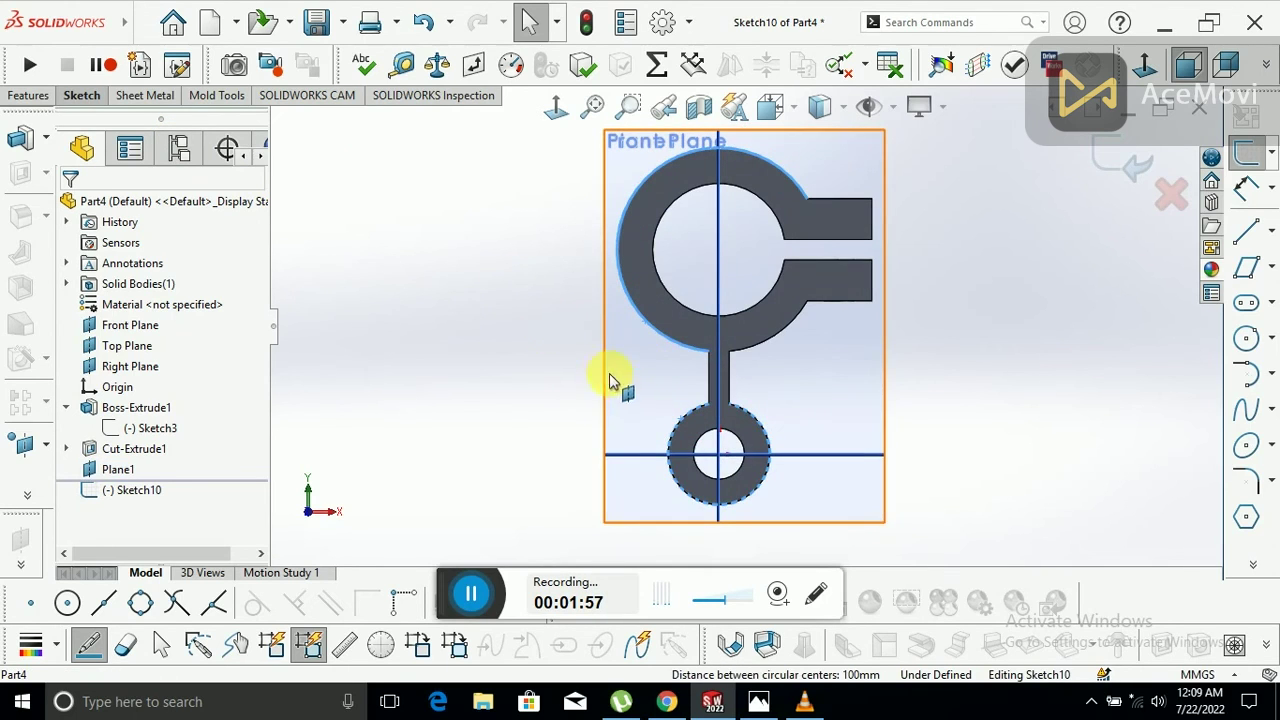
ctrl+click(706, 377)
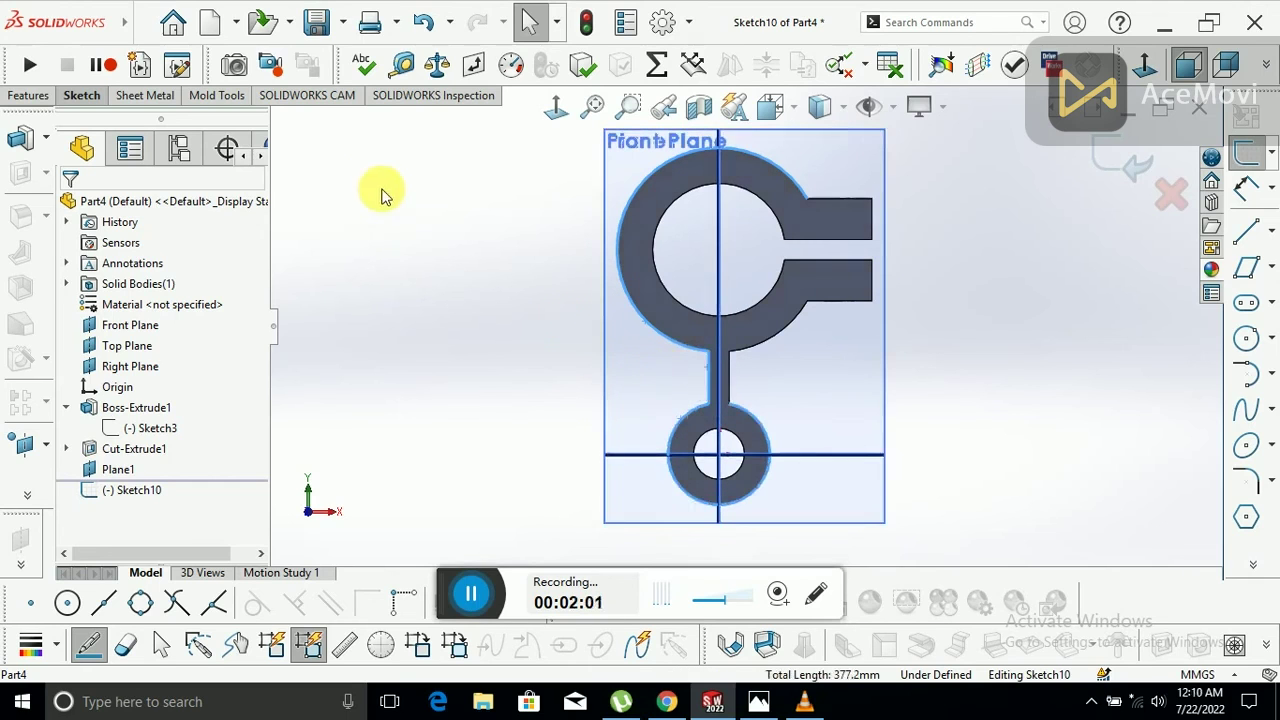
- Convert the selected edges and draw a slanted line from the lower boss to the ring
click(98, 96)
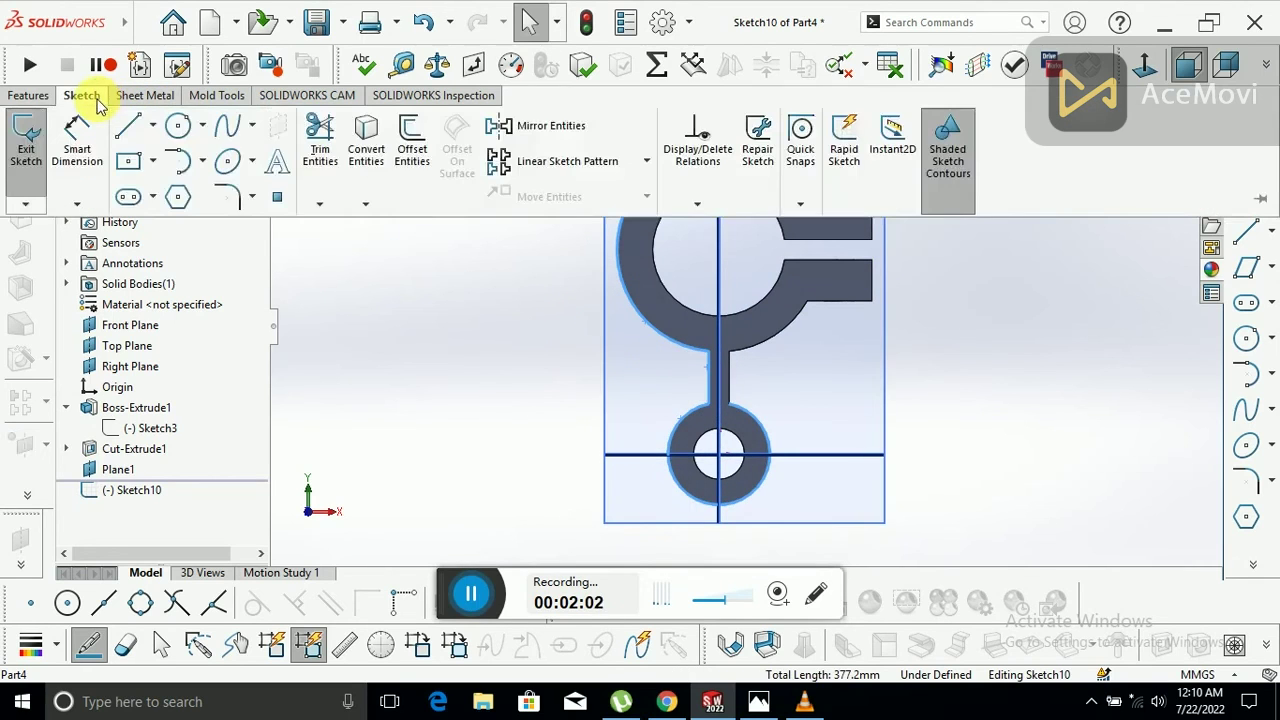
click(365, 137)
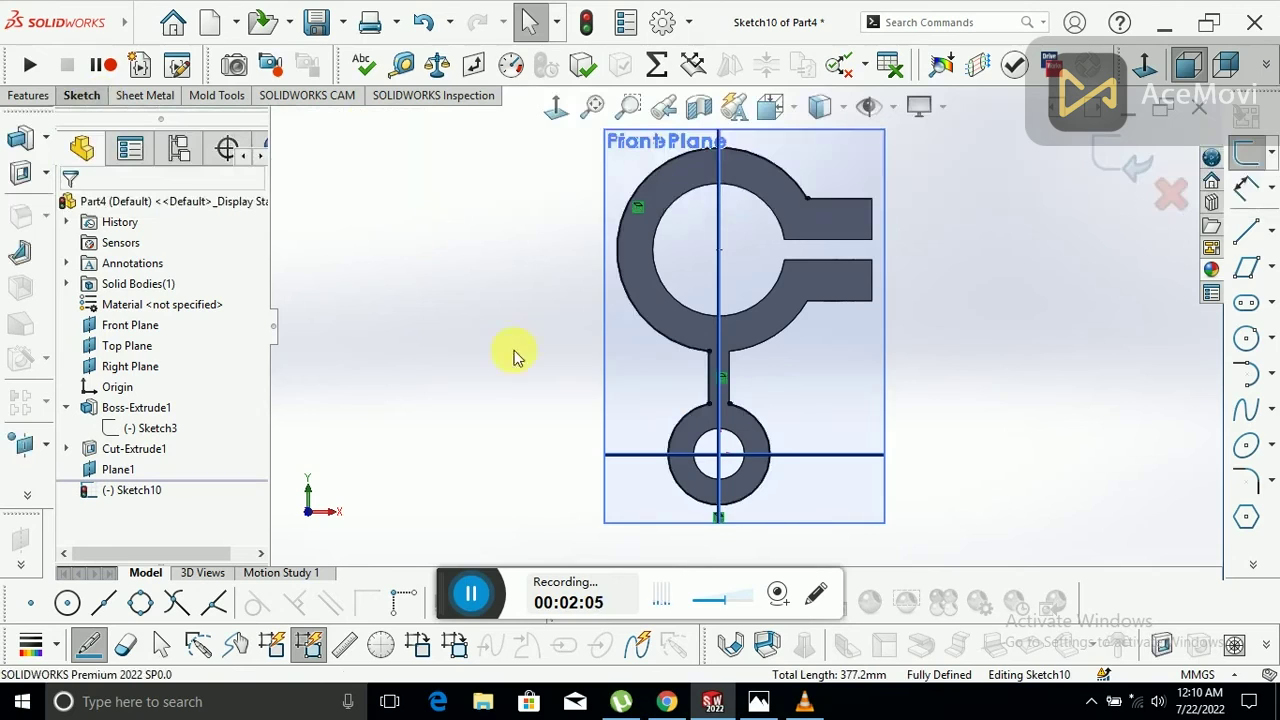
click(1252, 232)
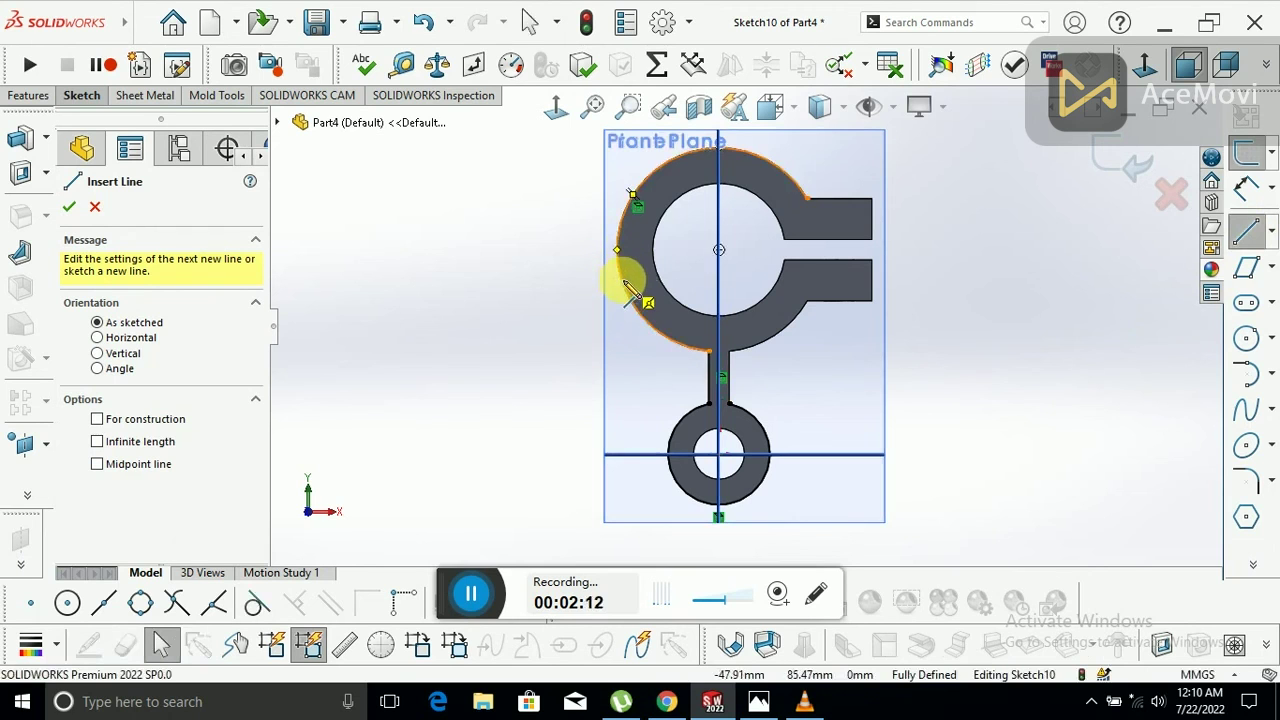
click(670, 457)
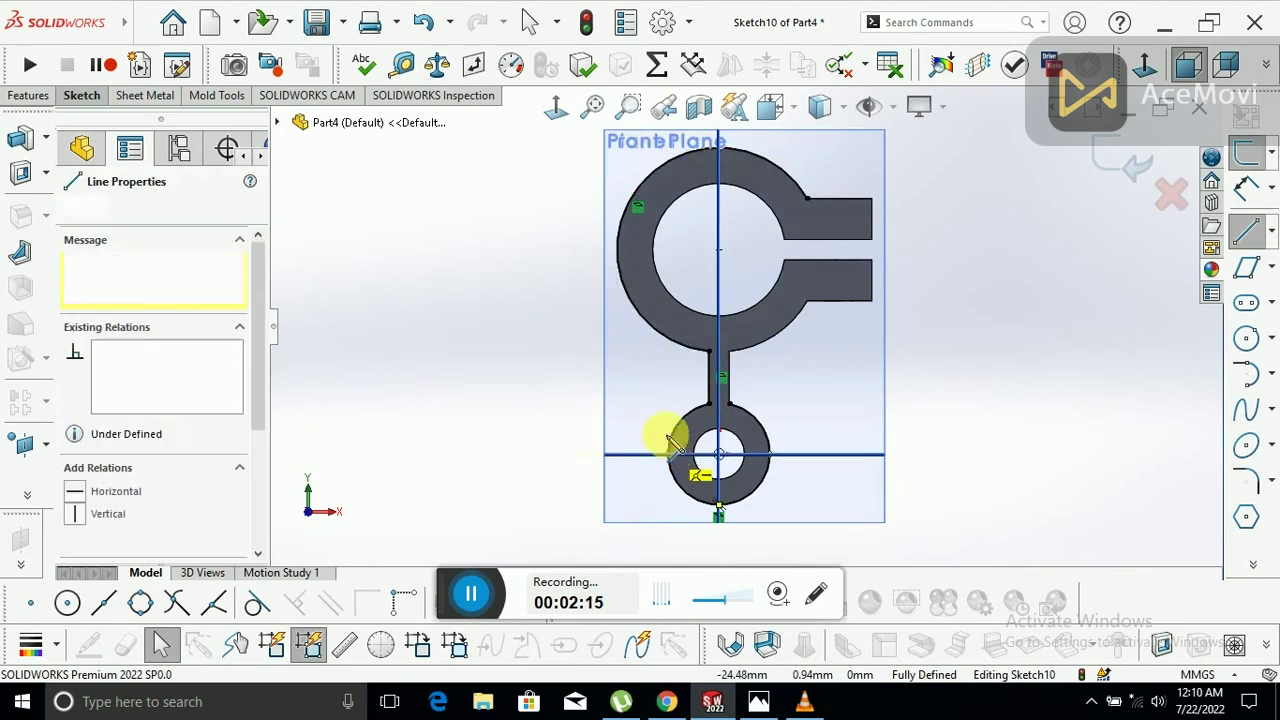
click(628, 283)
right_click(623, 377)
click(651, 414)
key(Escape)
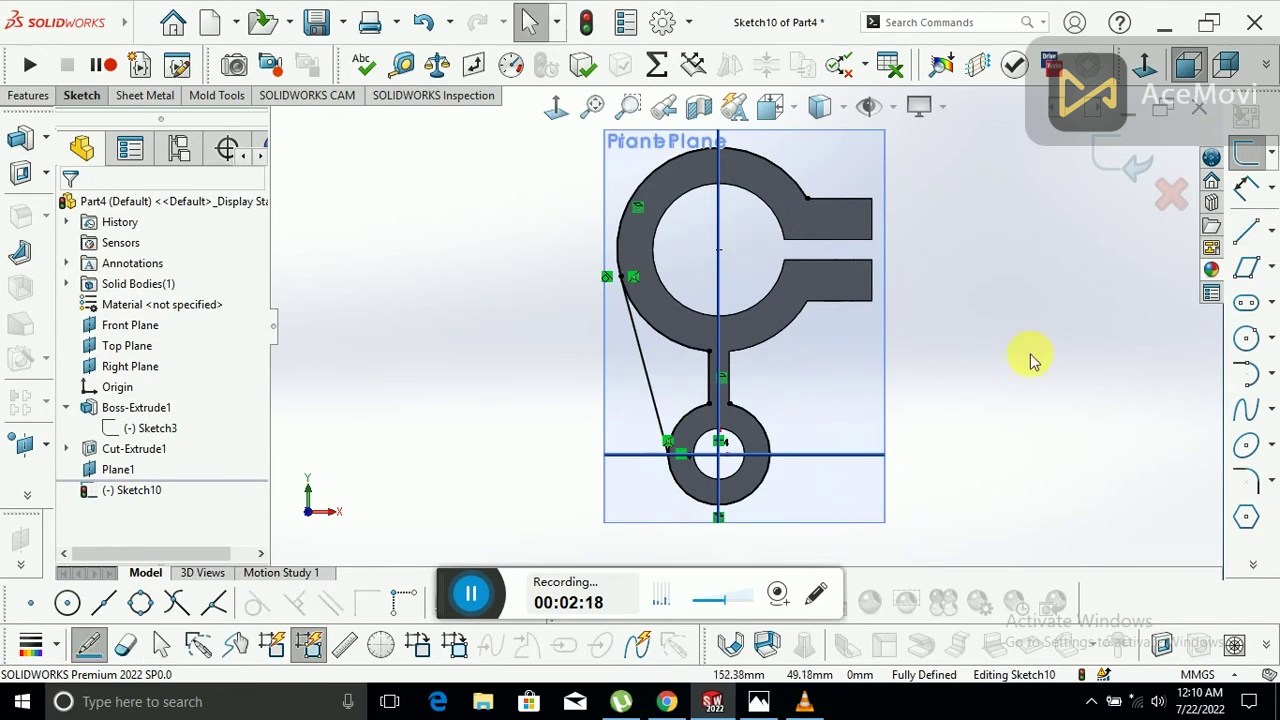
mouse_move(1252, 565)
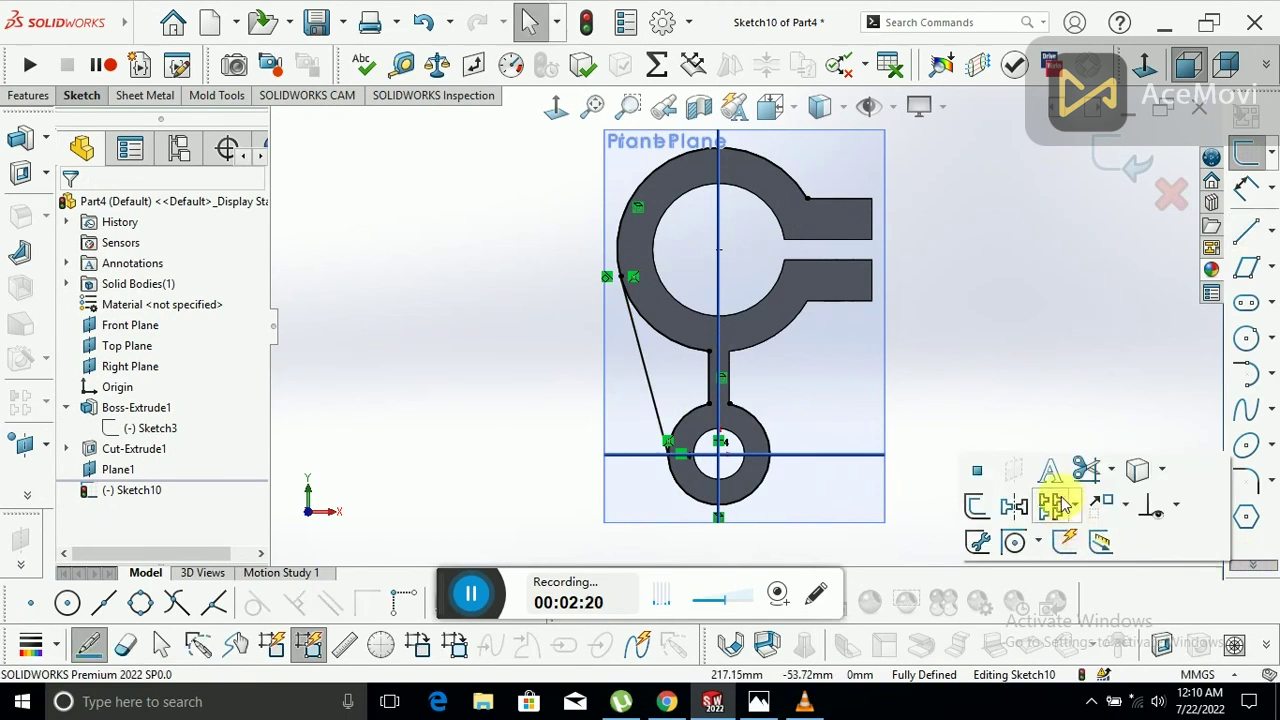
- Trim the excess arc so the rib forms a closed triangular profile
click(1079, 474)
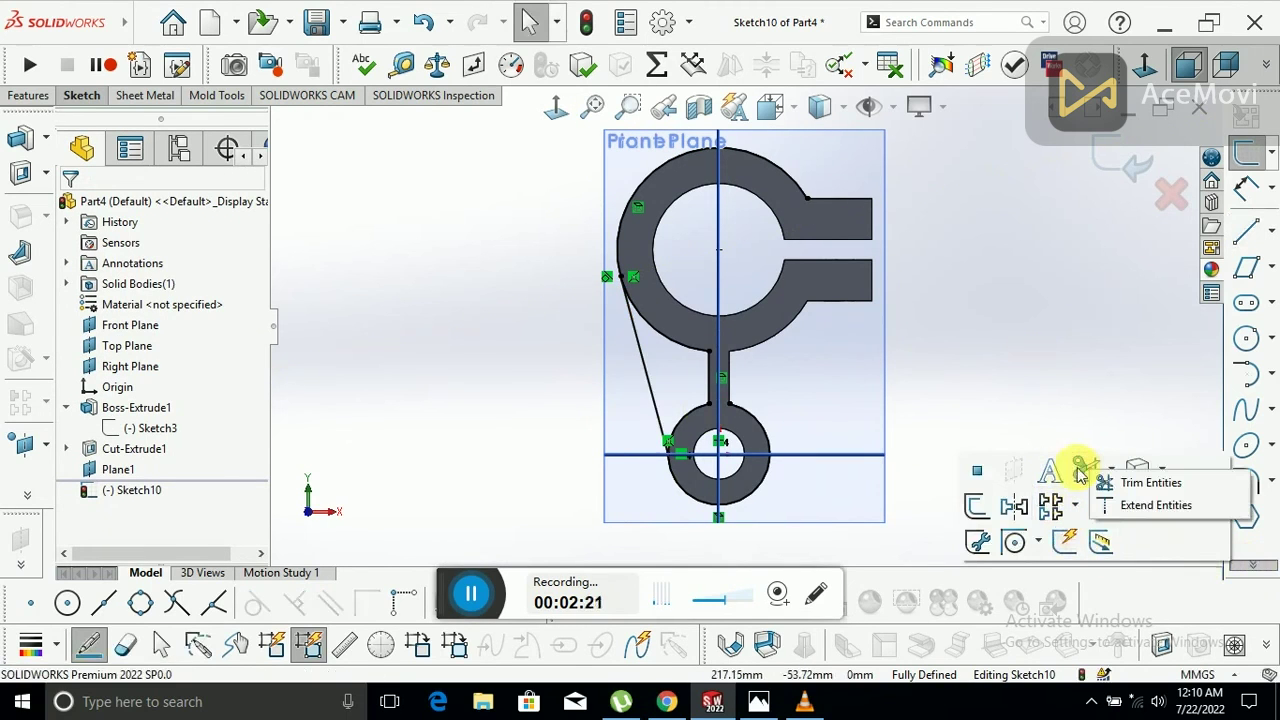
click(752, 424)
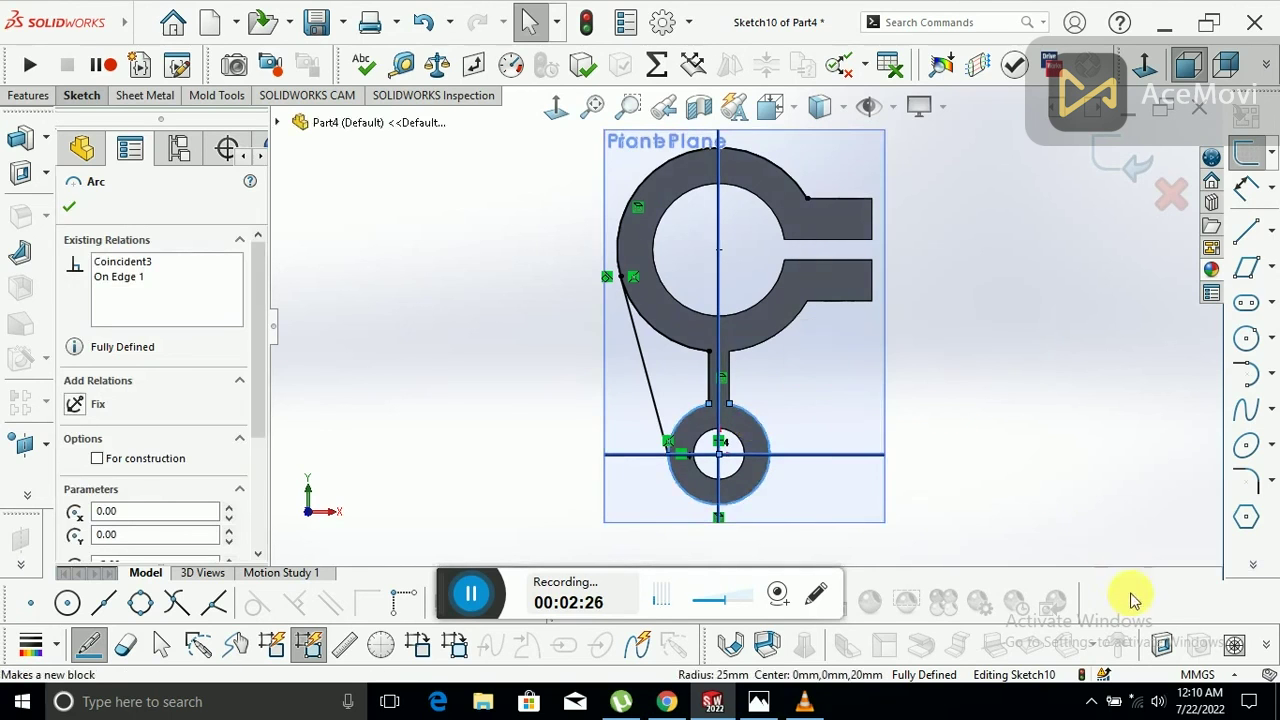
click(1250, 566)
click(1086, 472)
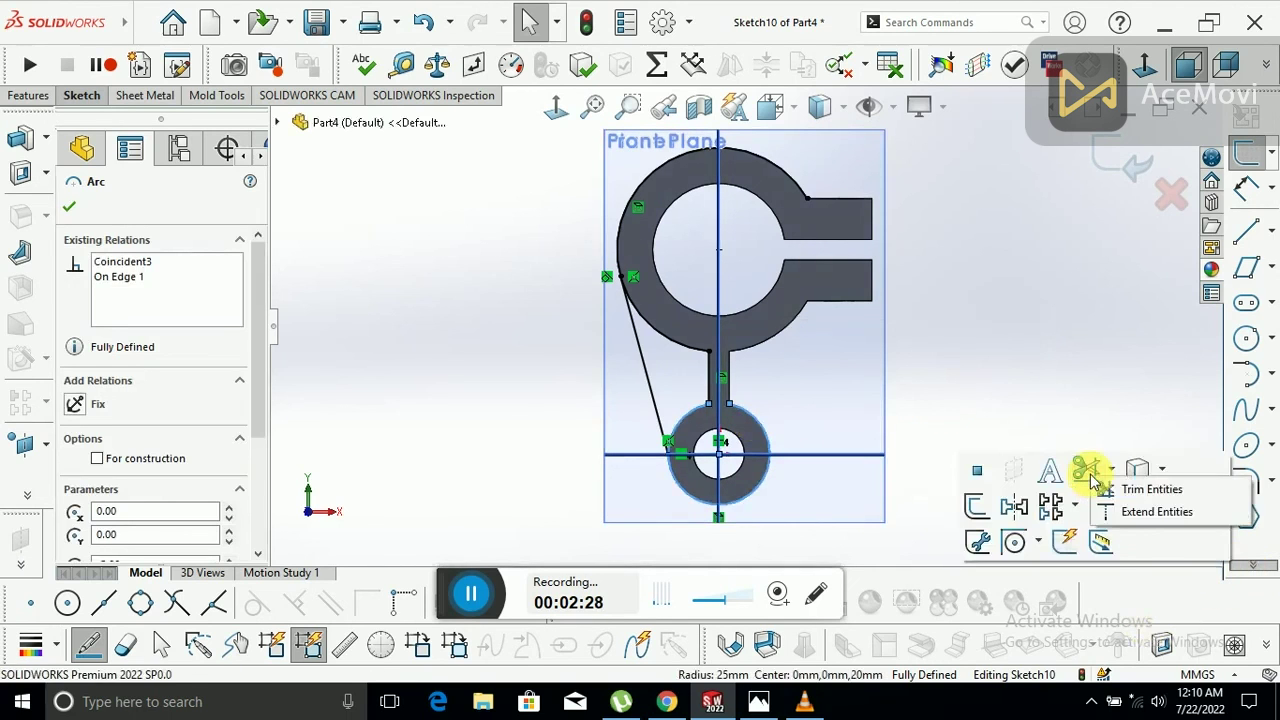
click(1150, 489)
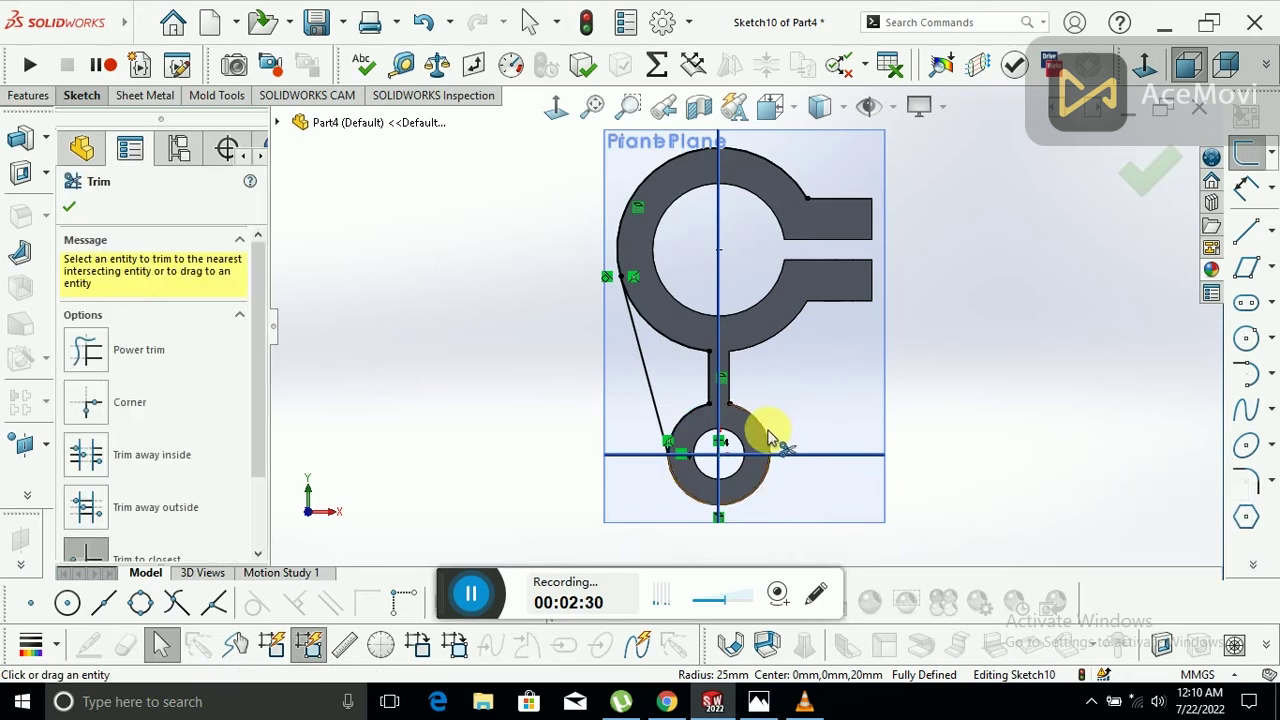
click(795, 188)
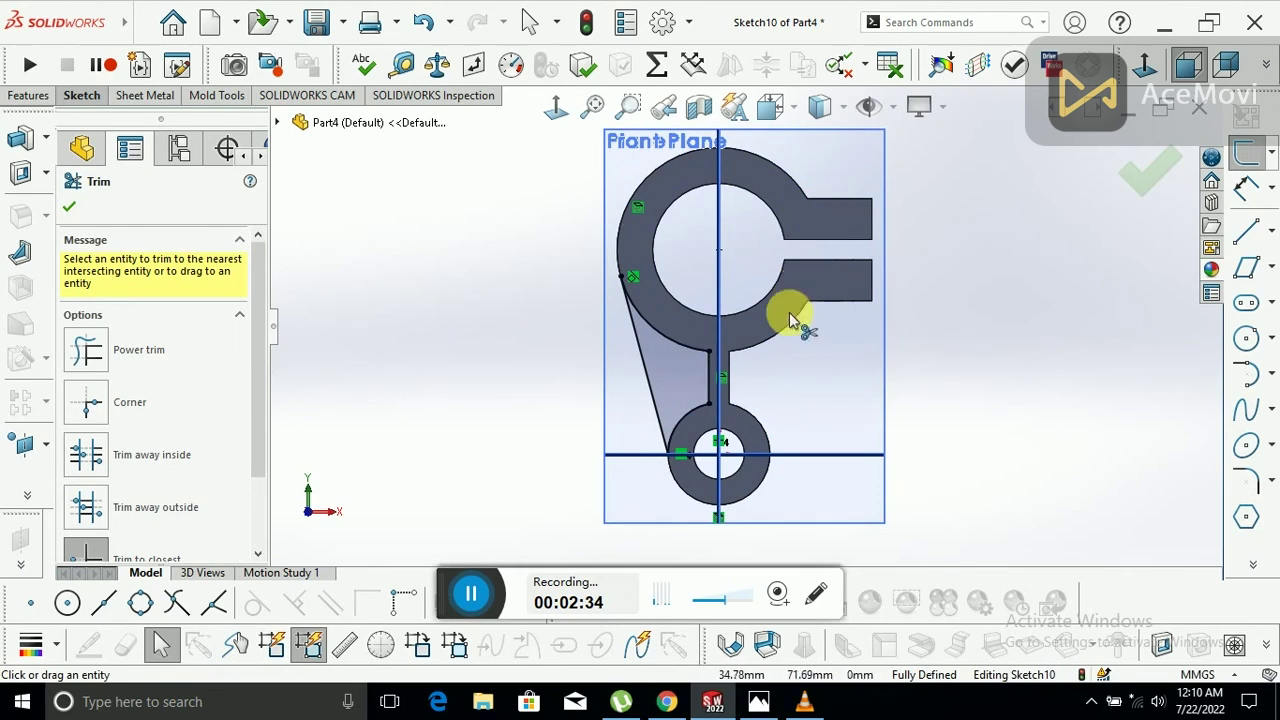
mouse_move(700, 277)
middle_down()
mouse_move(766, 251)
mouse_move(777, 206)
mouse_move(762, 250)
middle_up()
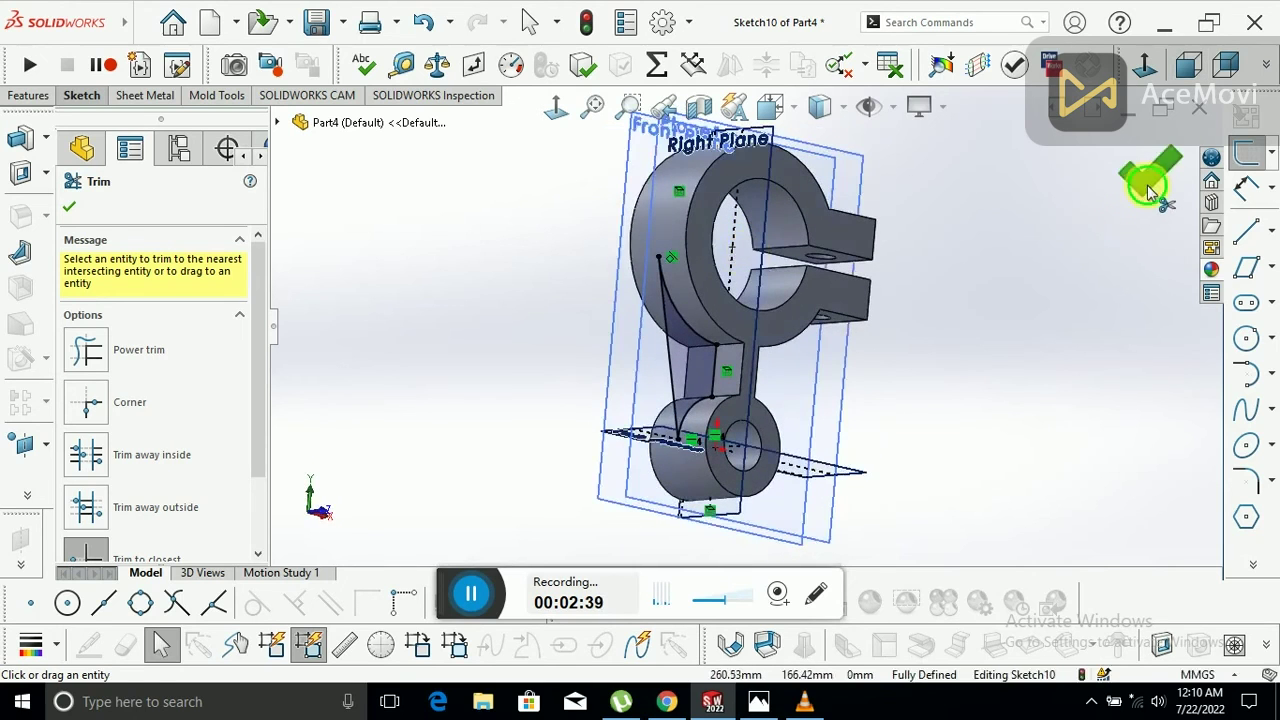
click(1150, 190)
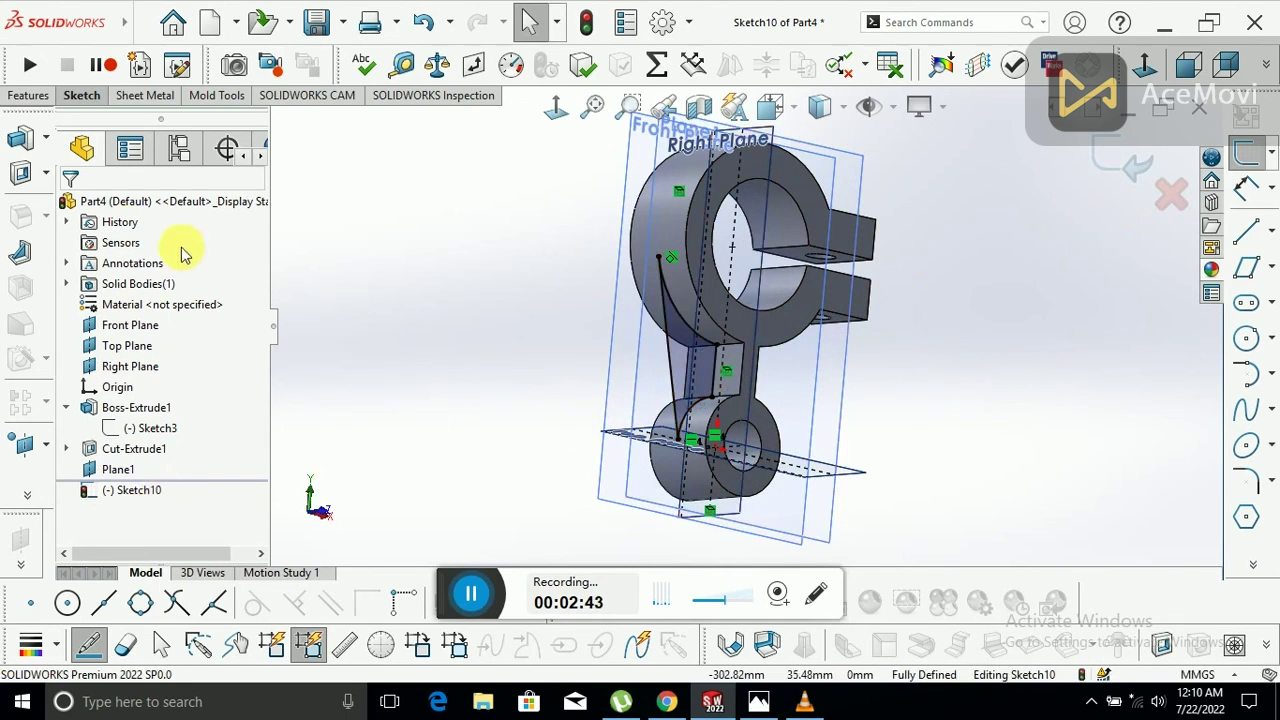
- Extrude the rib profile 10 mm mid-plane and orbit to inspect the new rib
click(21, 150)
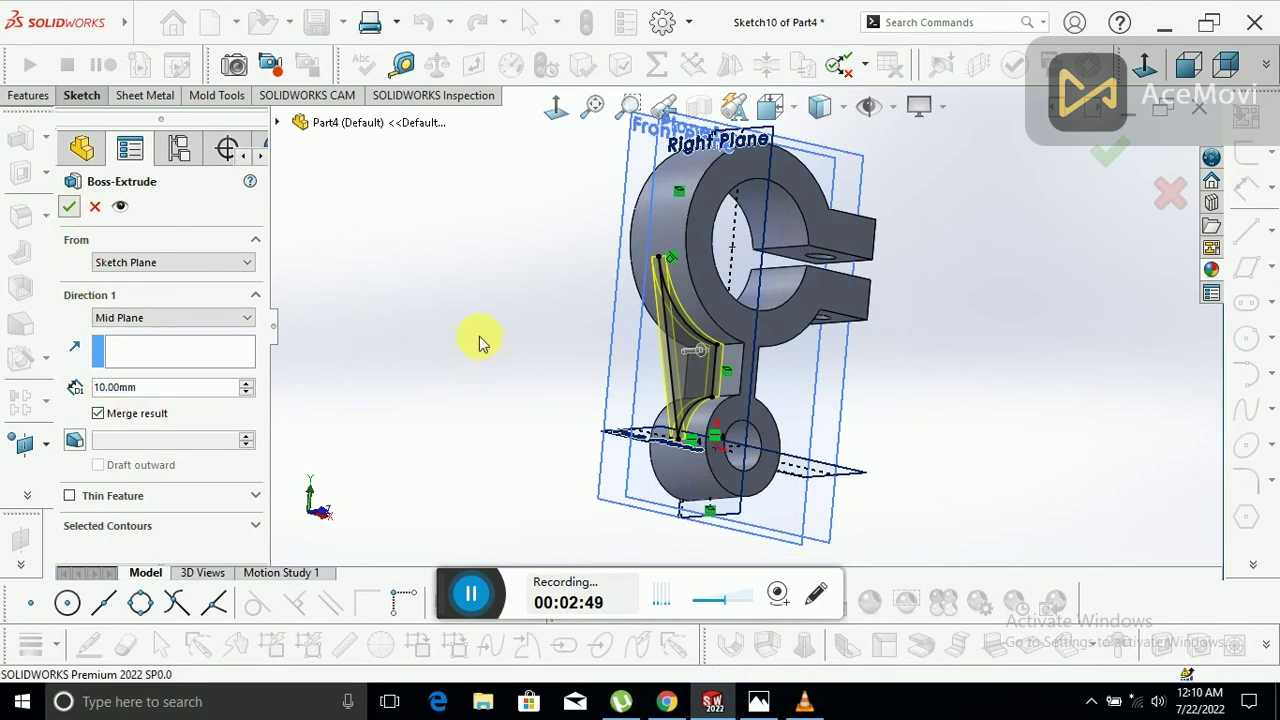
key(Return)
drag(449, 588, 42, 652)
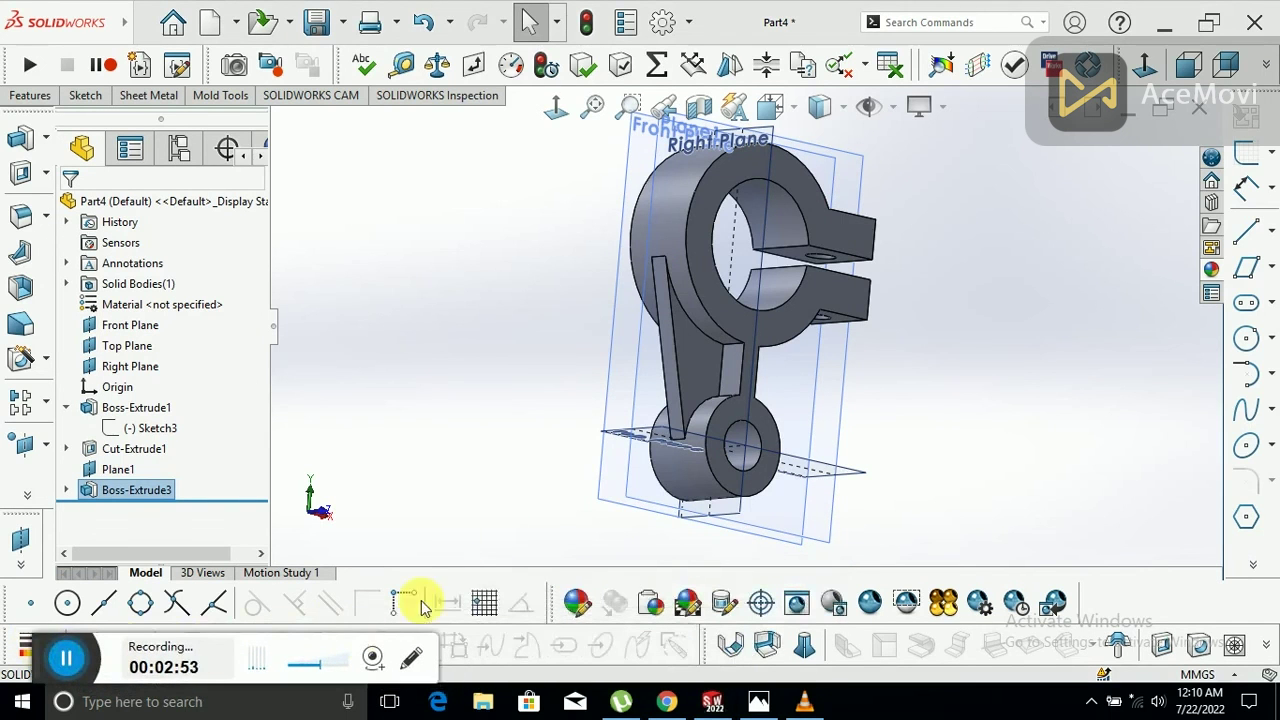
mouse_move(523, 443)
middle_down()
mouse_move(806, 229)
mouse_move(790, 340)
mouse_move(629, 471)
mouse_move(700, 491)
mouse_move(666, 517)
mouse_move(674, 500)
middle_up()
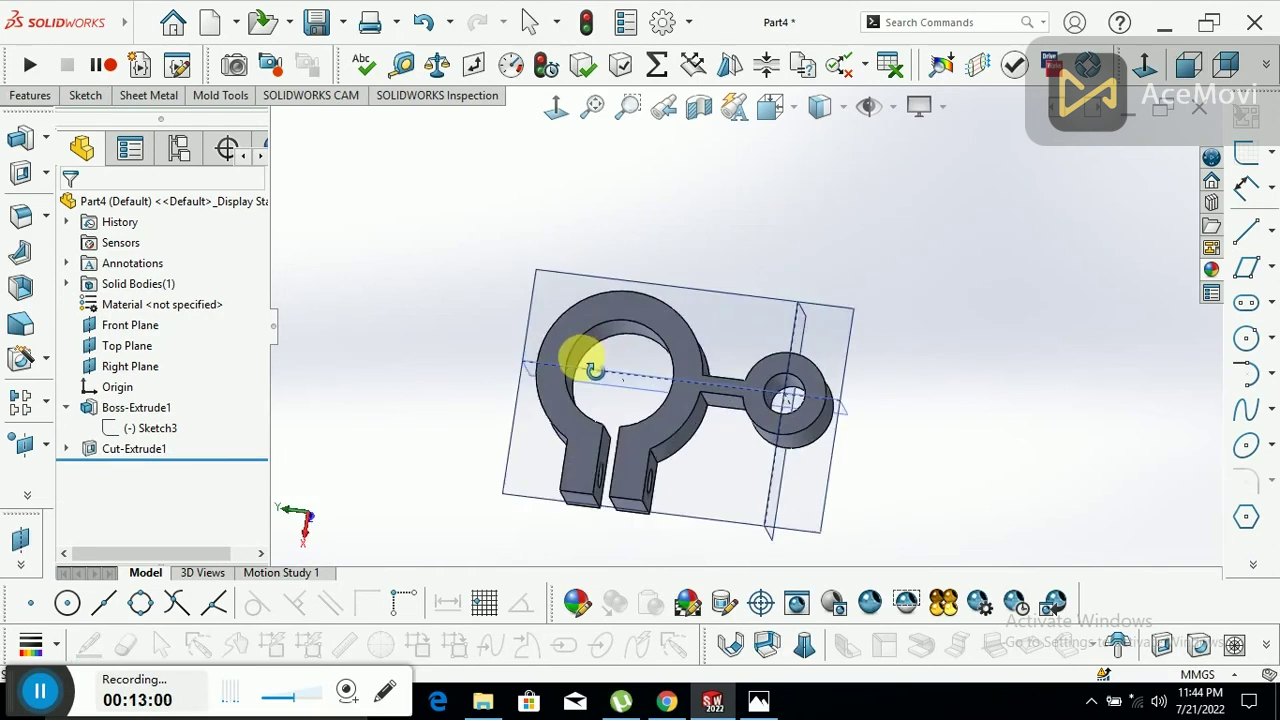
middle_drag(586, 357, 557, 400)
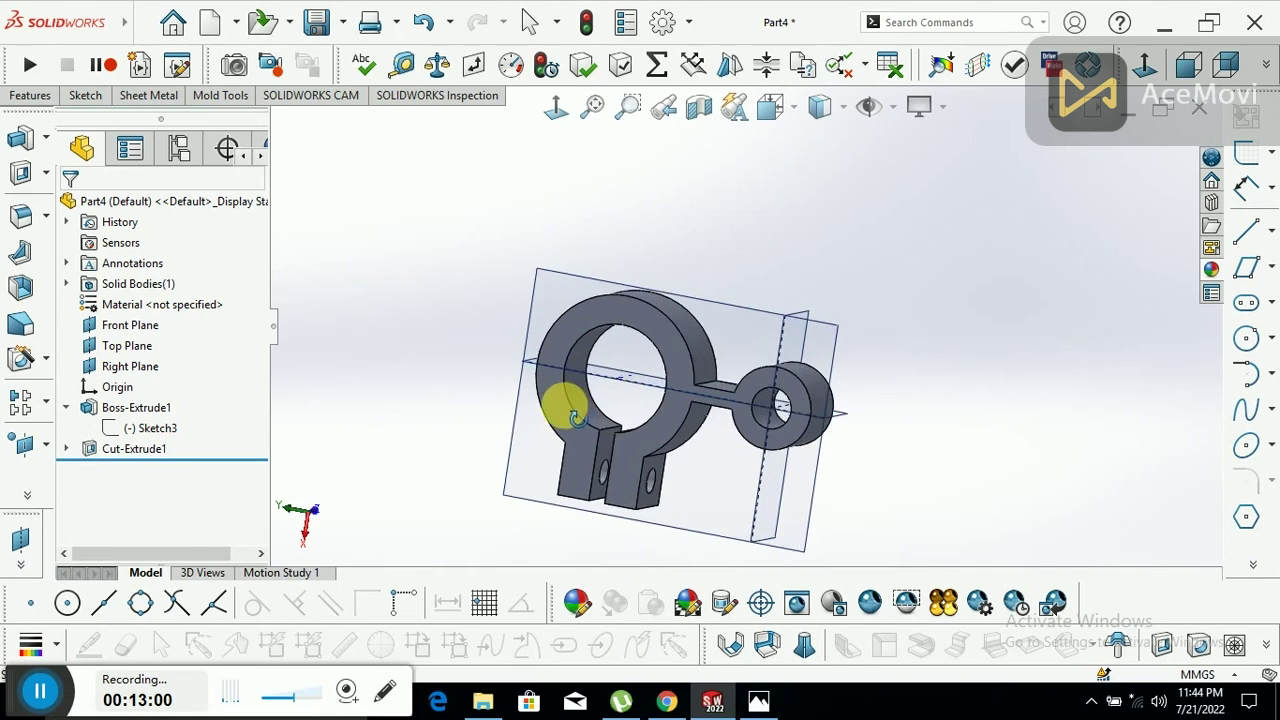
- Switch to Photos to view the isometric bracket reference drawing
click(750, 701)
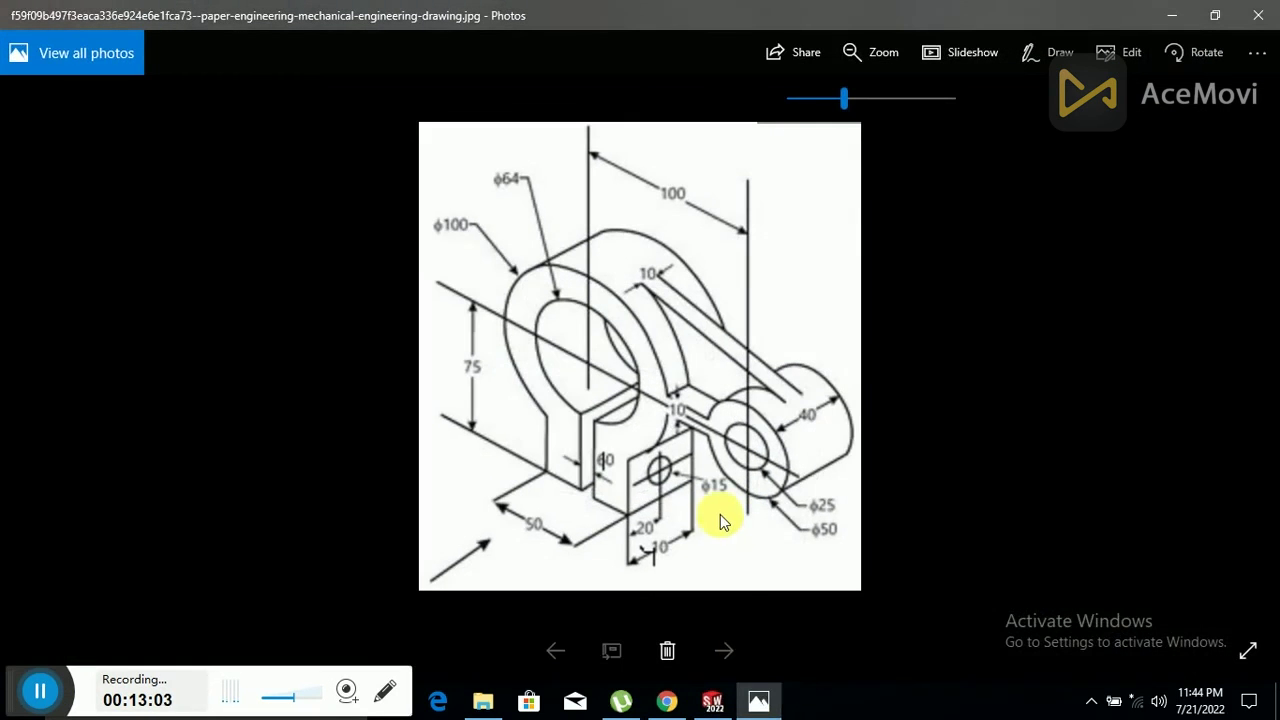